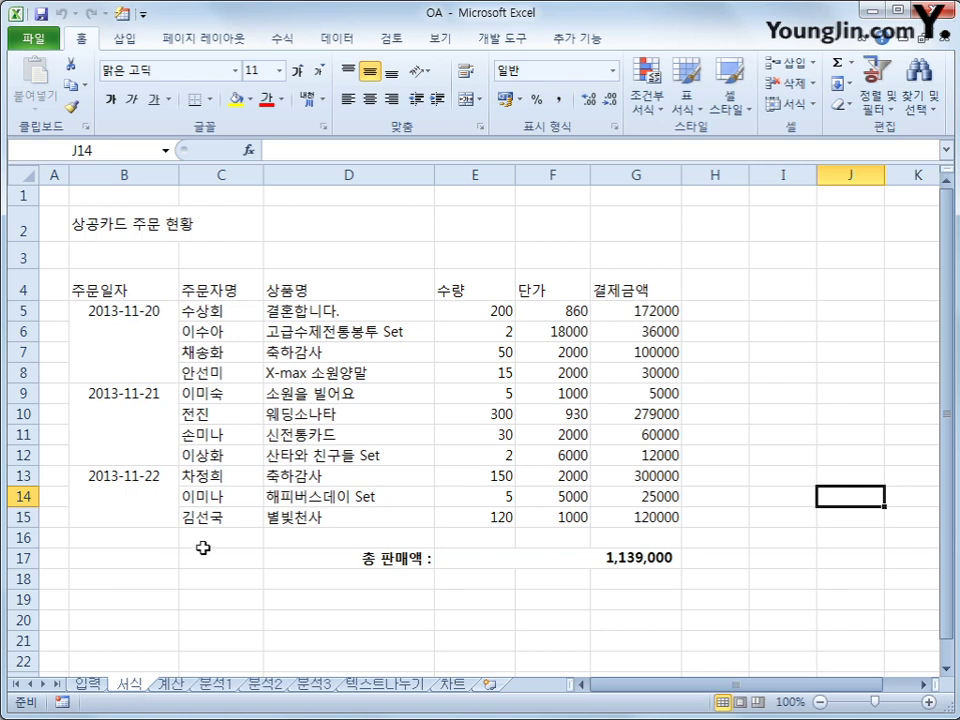
# Step: Merge and center the title across B2:G2 and format it in HY견고딕, 20 pt, with a double underline
pyautogui.moveTo(154, 236); pyautogui.dragTo(614, 228)
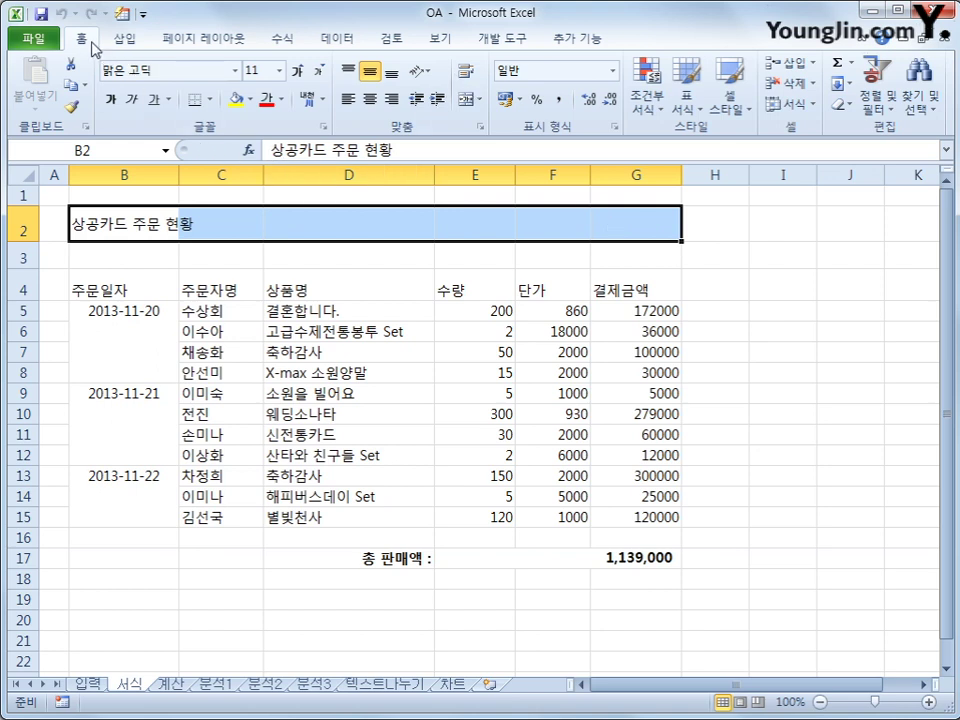
pyautogui.click(462, 107)
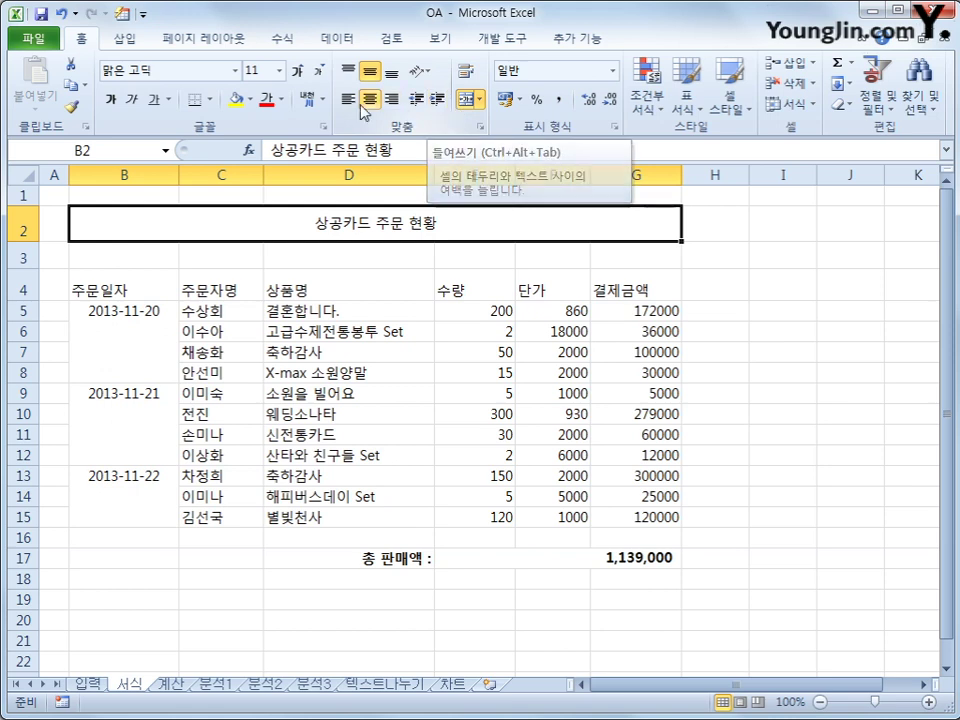
pyautogui.click(236, 71)
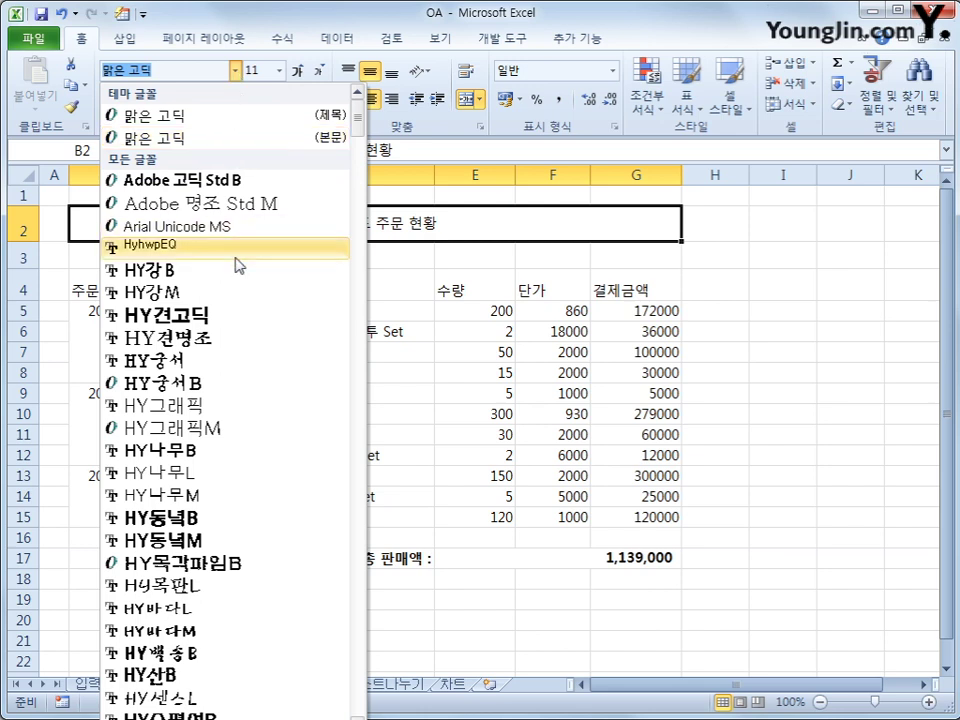
pyautogui.click(216, 322)
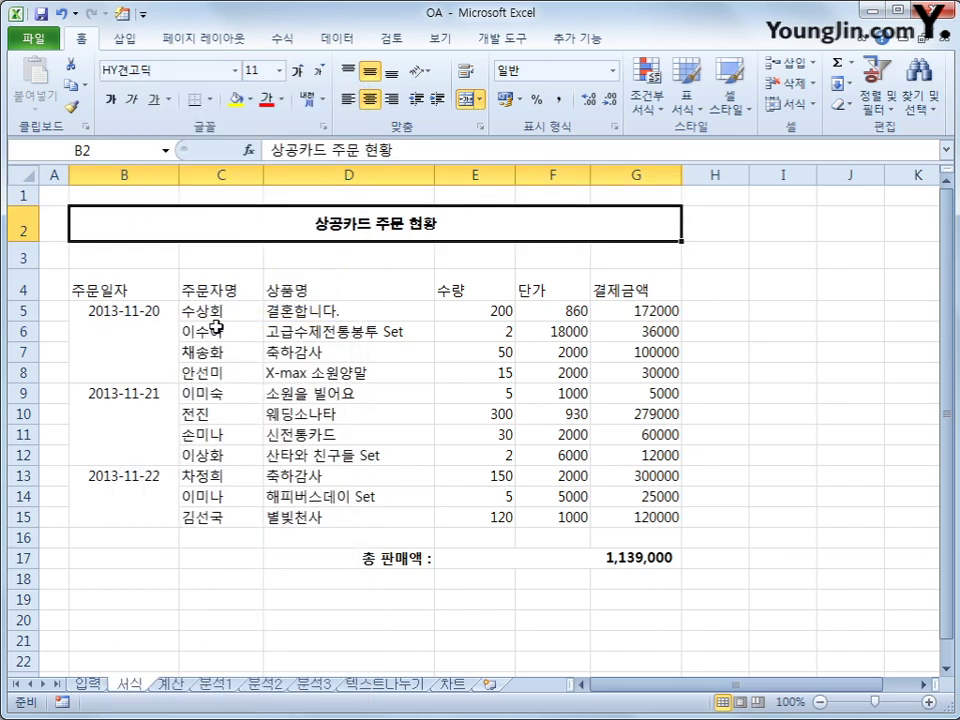
pyautogui.click(279, 71)
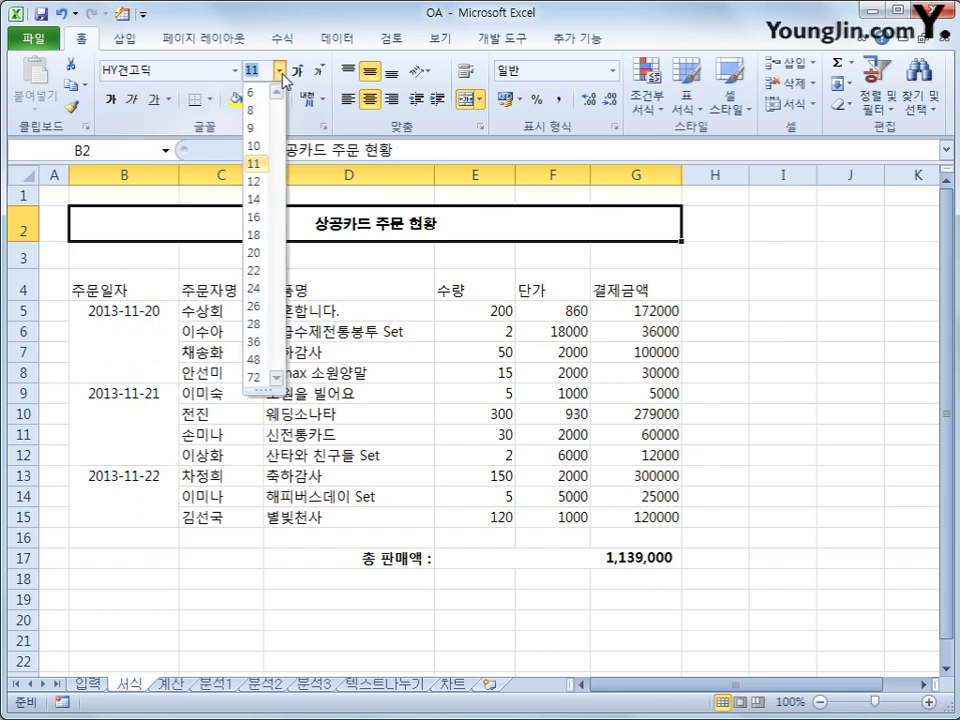
pyautogui.click(253, 252)
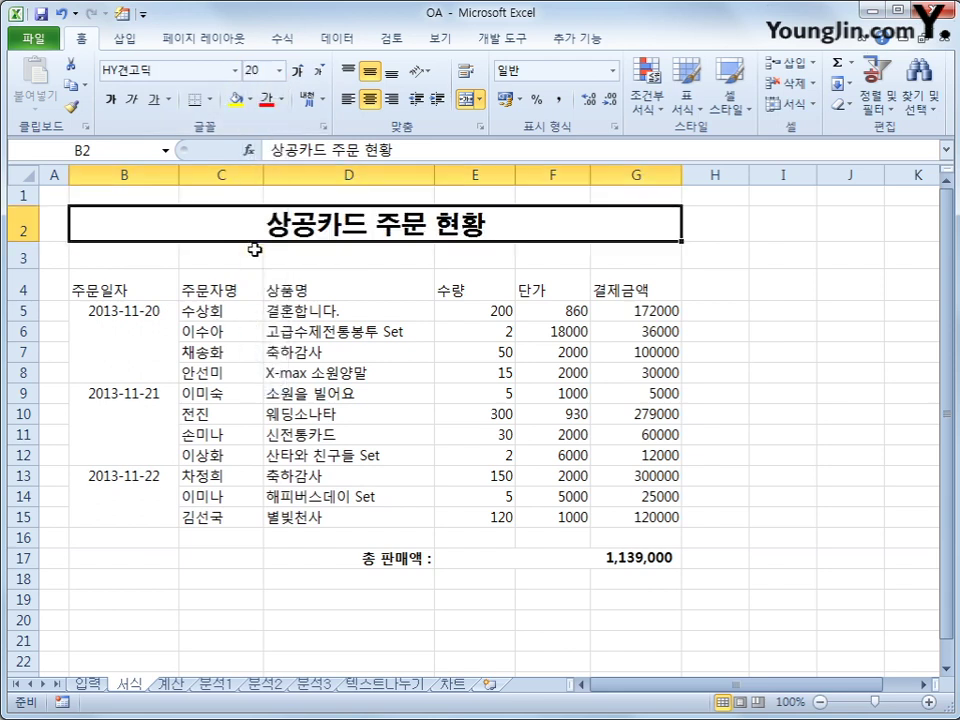
pyautogui.click(169, 103)
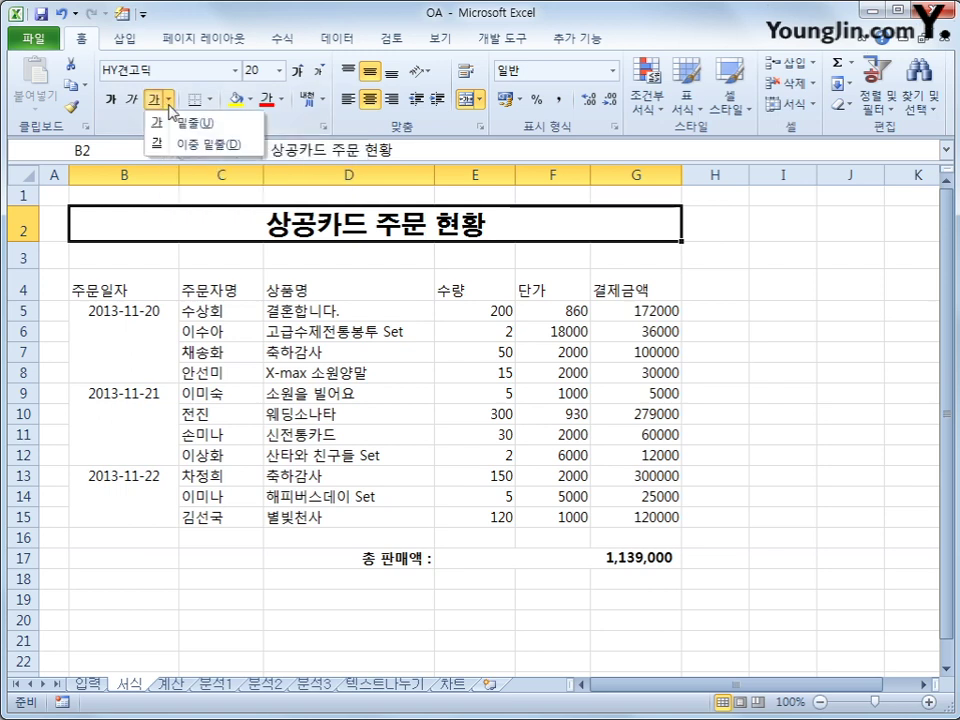
pyautogui.click(184, 148)
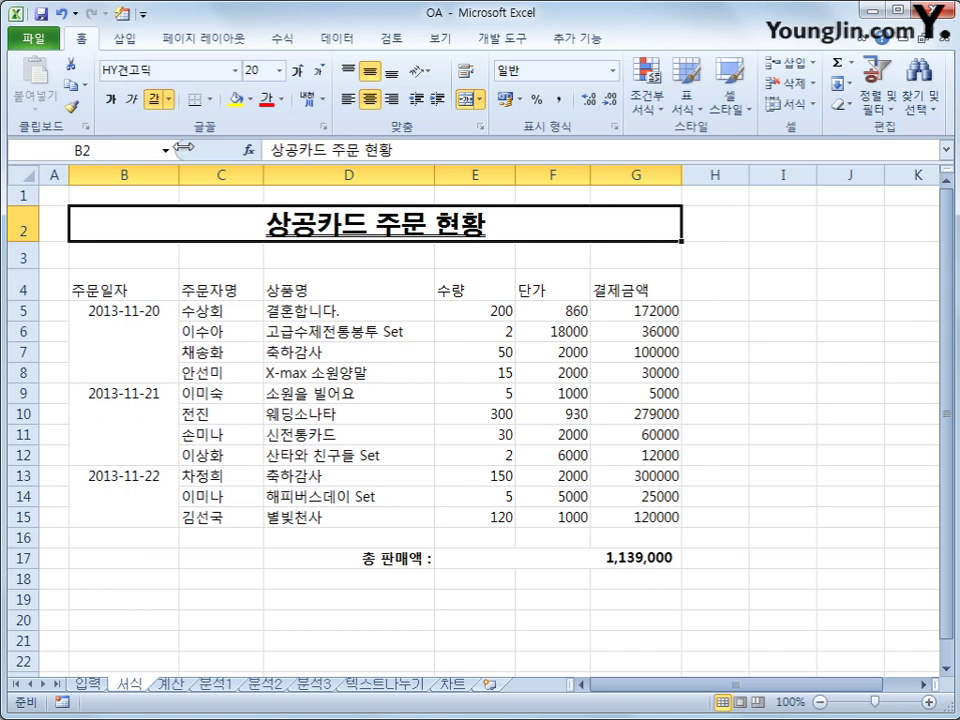
# Step: Set the height of row 2 to 40
pyautogui.click(17, 224)
pyautogui.rightClick(17, 224)
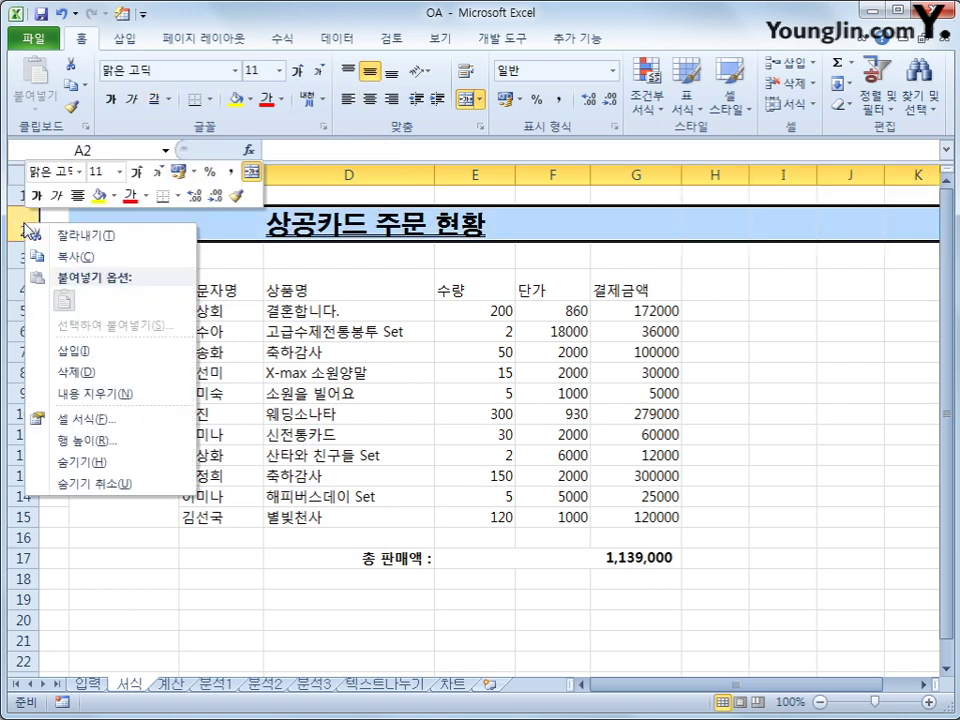
pyautogui.click(133, 446)
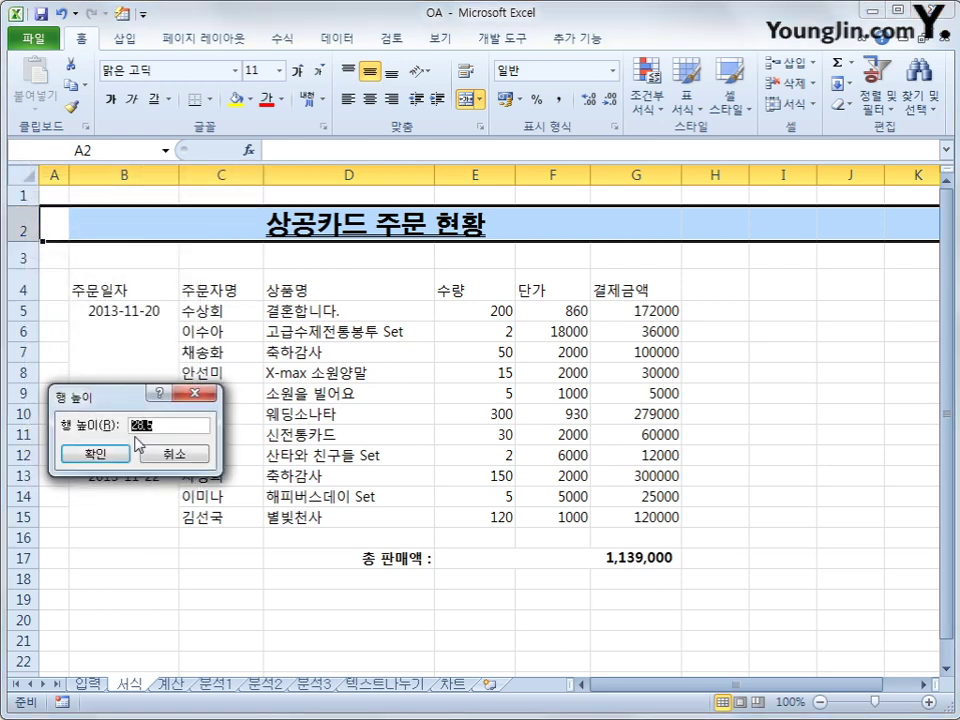
pyautogui.write('40')
pyautogui.press('Return')
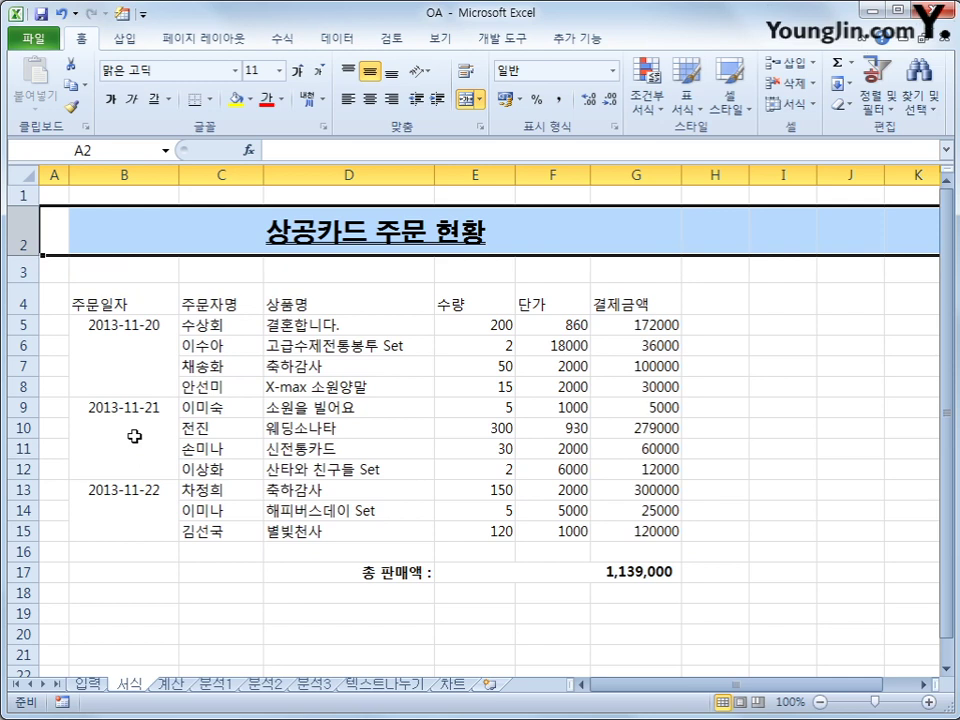
# Step: Define the name 결제금액 for the range G5:G15 and check its definition in the Name Manager
pyautogui.moveTo(628, 330); pyautogui.dragTo(636, 537)
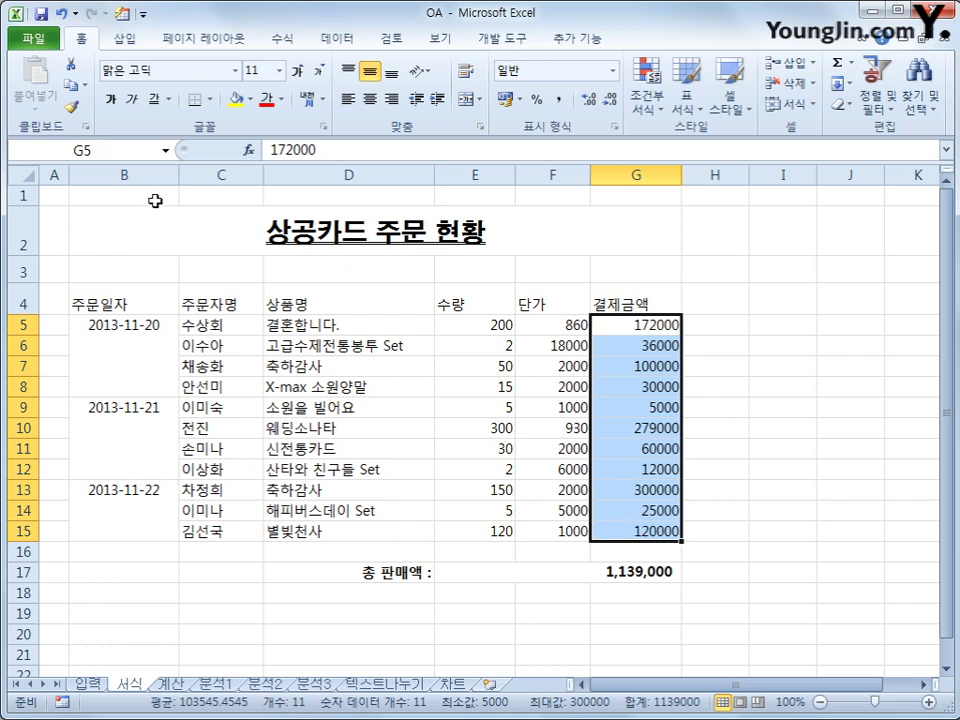
pyautogui.click(138, 152)
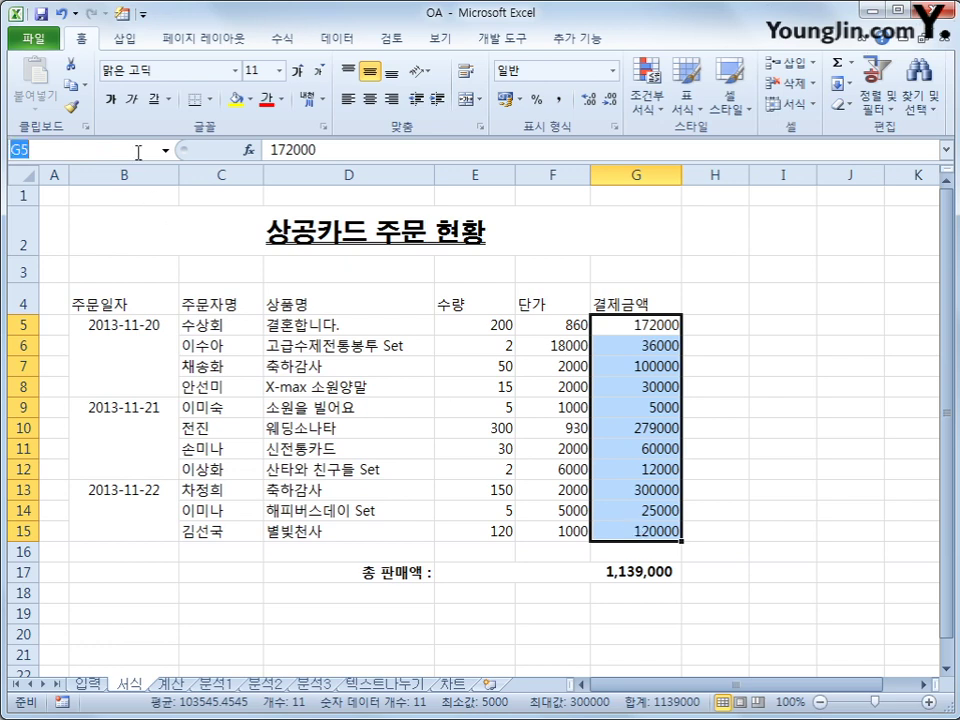
pyautogui.press('BackSpace')
pyautogui.write('결제금액')
pyautogui.press('Return')
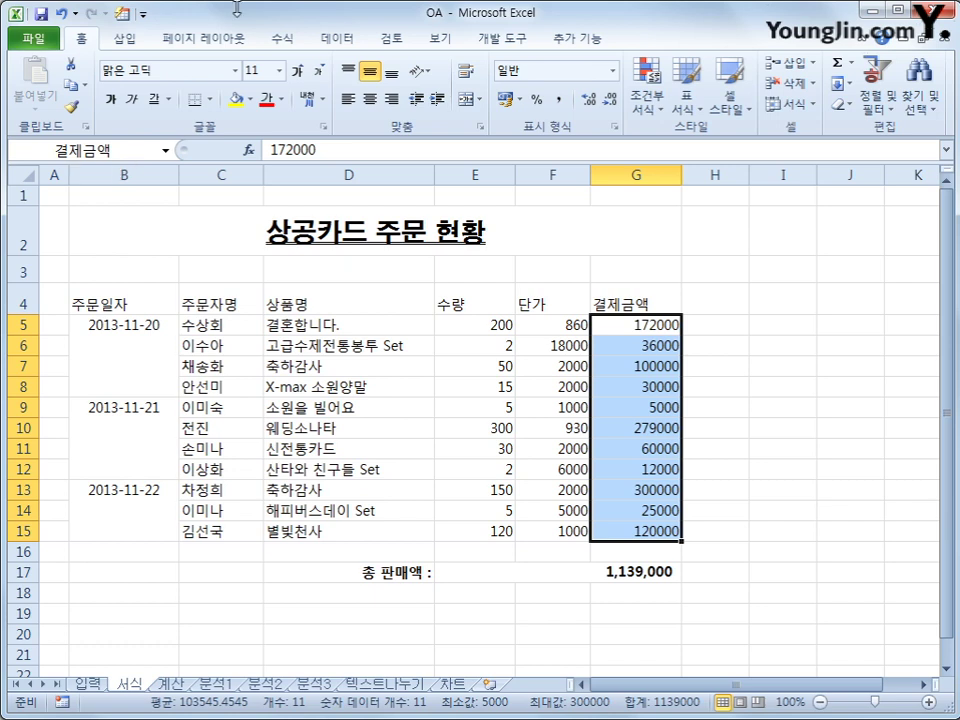
pyautogui.click(275, 42)
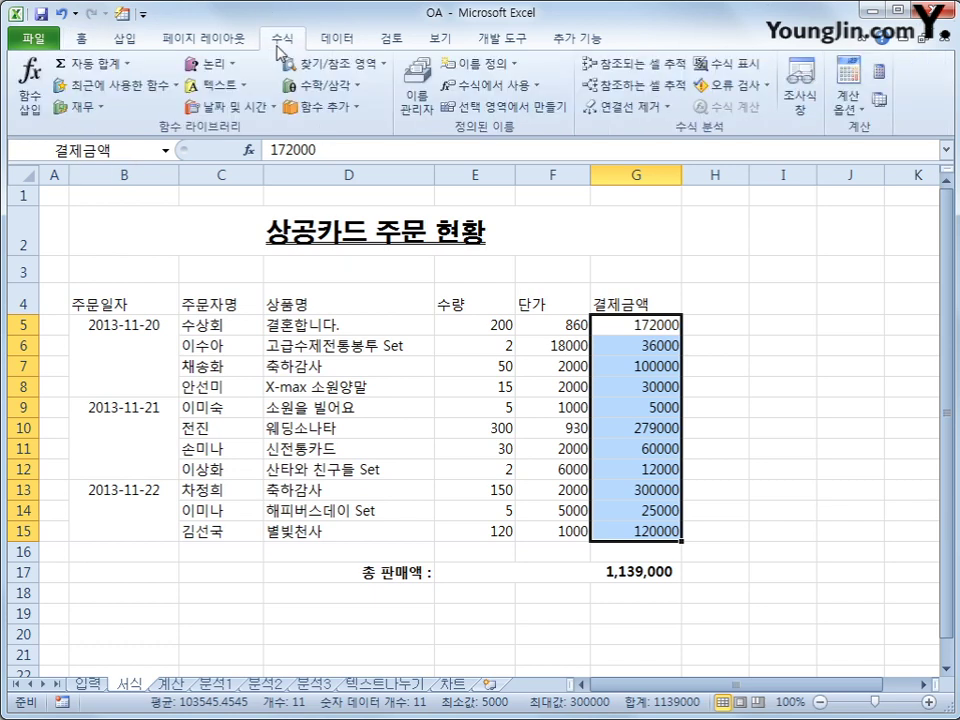
pyautogui.click(412, 98)
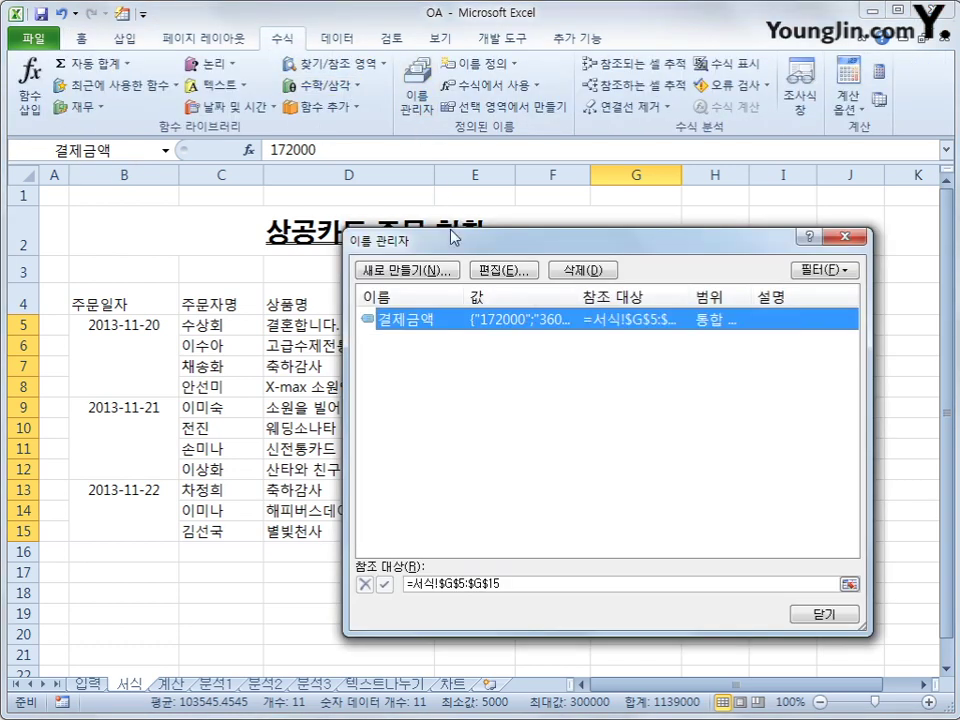
pyautogui.moveTo(440, 243); pyautogui.dragTo(390, 185)
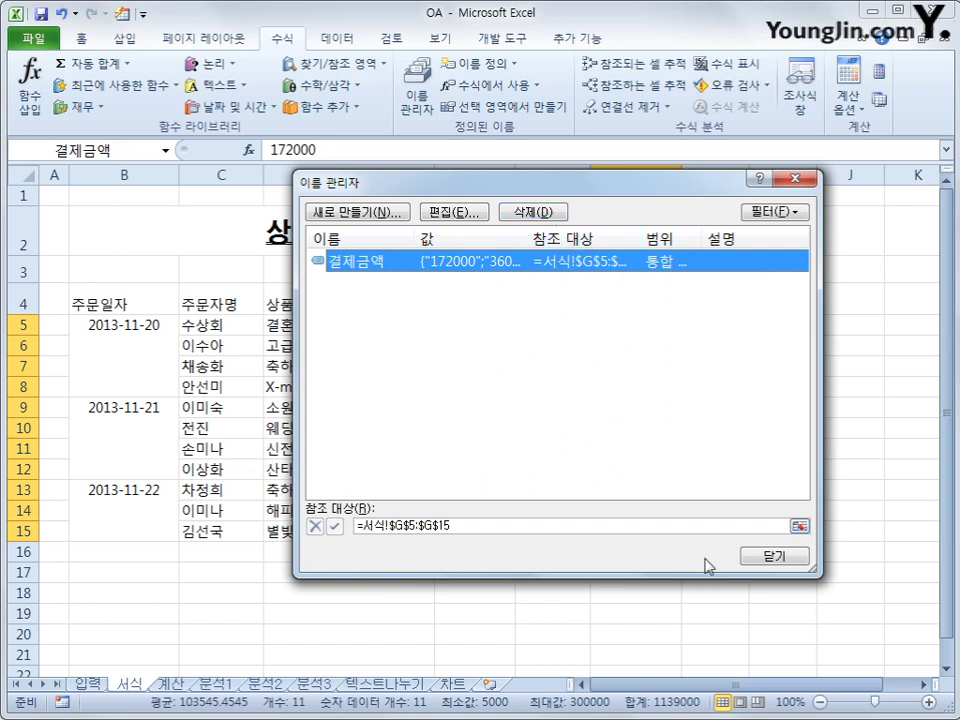
pyautogui.click(780, 558)
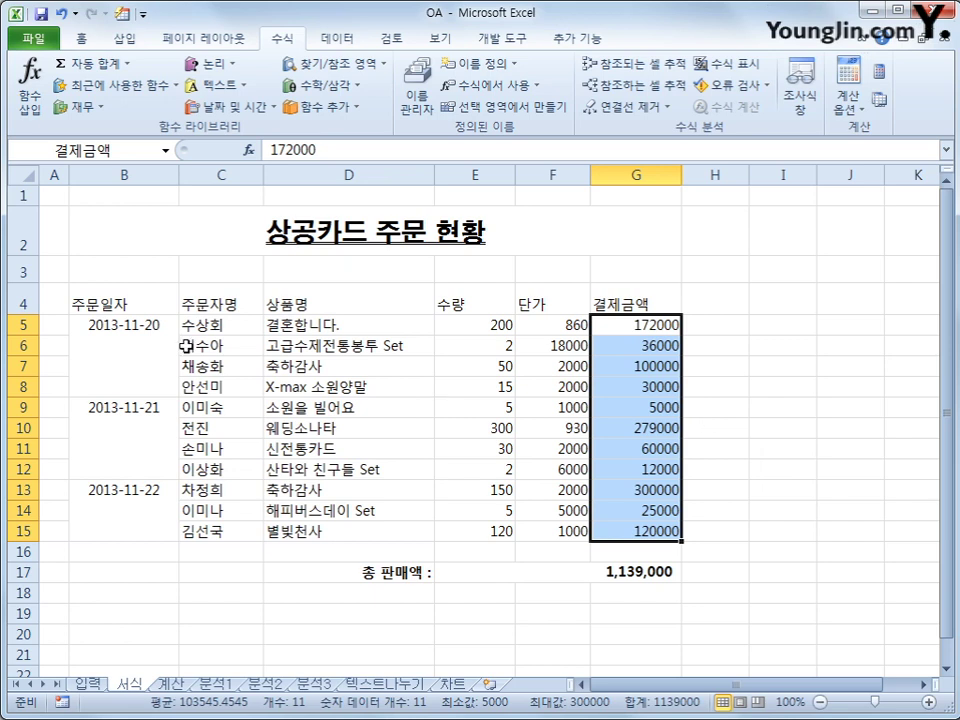
# Step: Apply all borders to the table B4:G15 and center its text both horizontally and vertically
pyautogui.moveTo(84, 304); pyautogui.dragTo(609, 535)
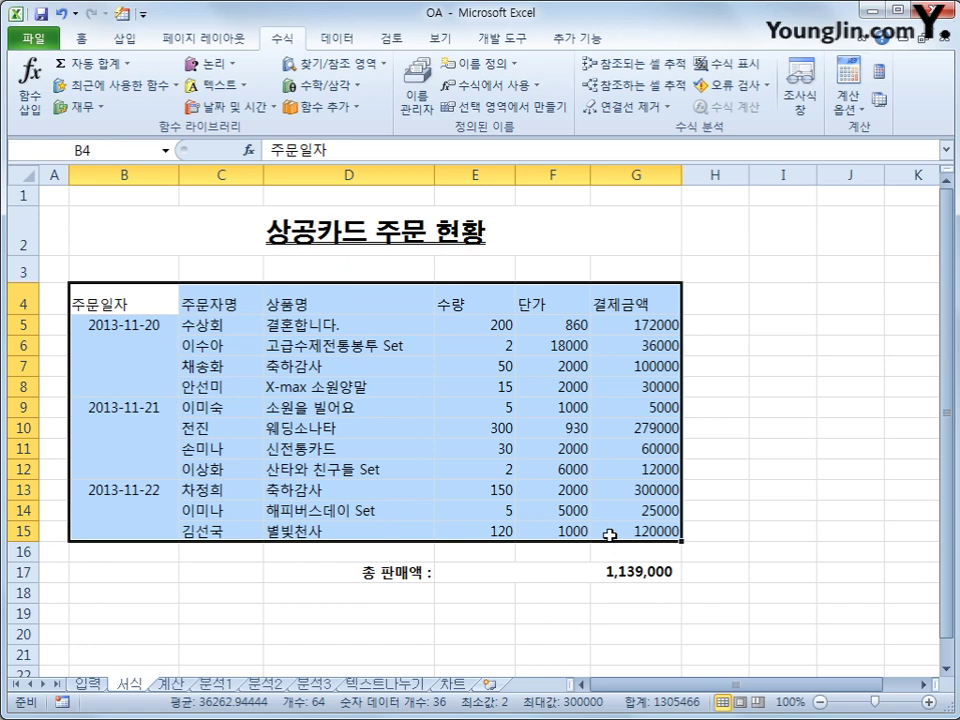
pyautogui.click(82, 38)
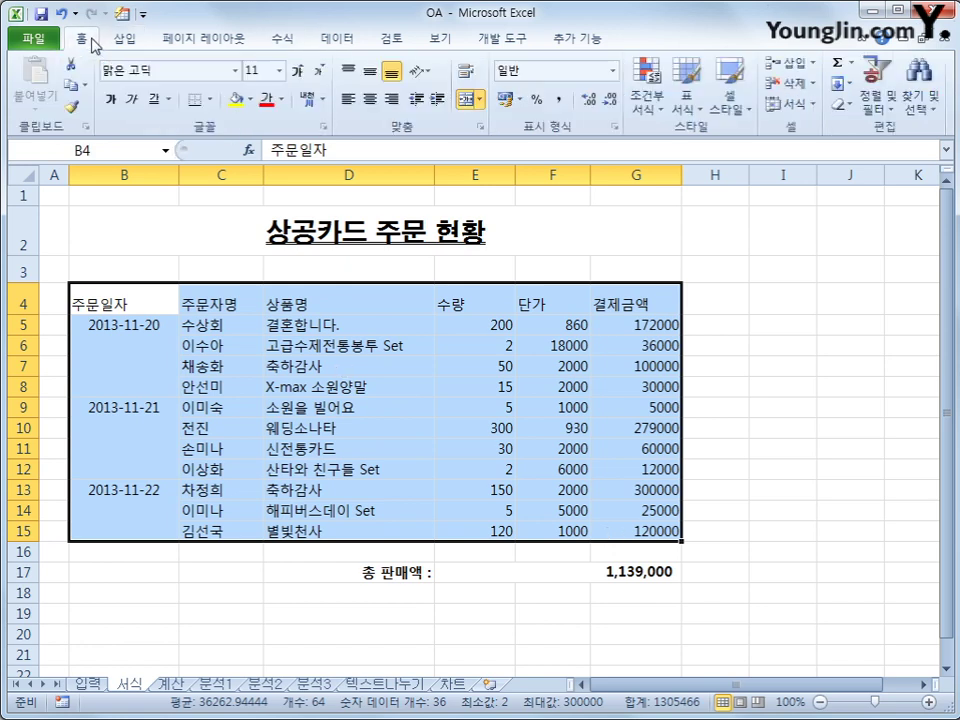
pyautogui.click(210, 99)
pyautogui.click(232, 256)
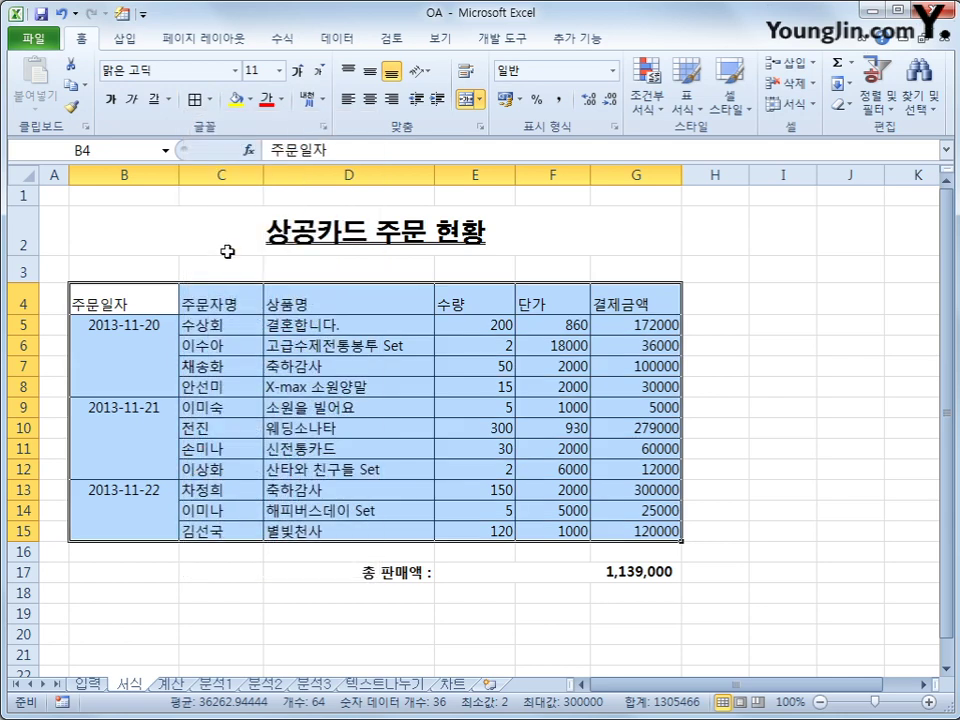
pyautogui.click(370, 71)
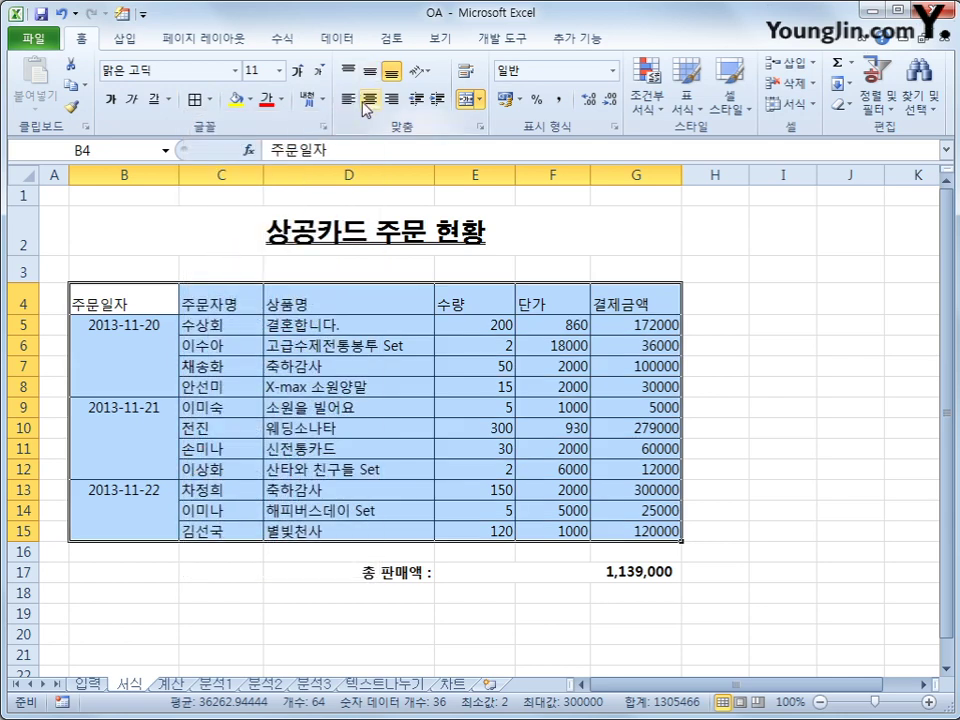
pyautogui.click(370, 99)
pyautogui.click(369, 72)
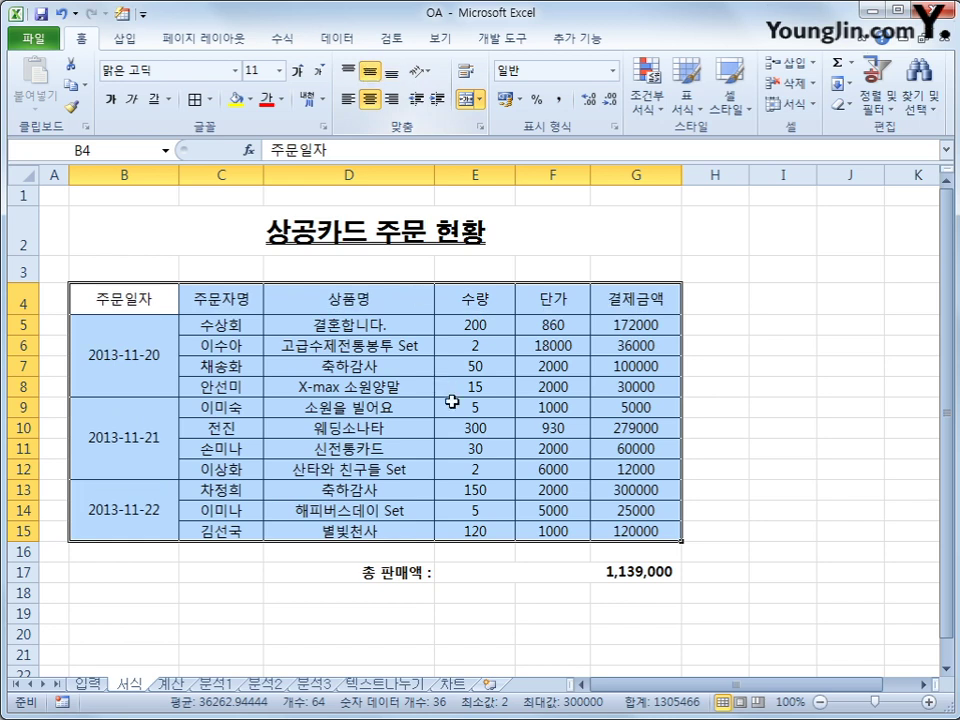
# Step: Apply the comma style to the quantity, unit price and payment values in E5:G15
pyautogui.click(470, 331)
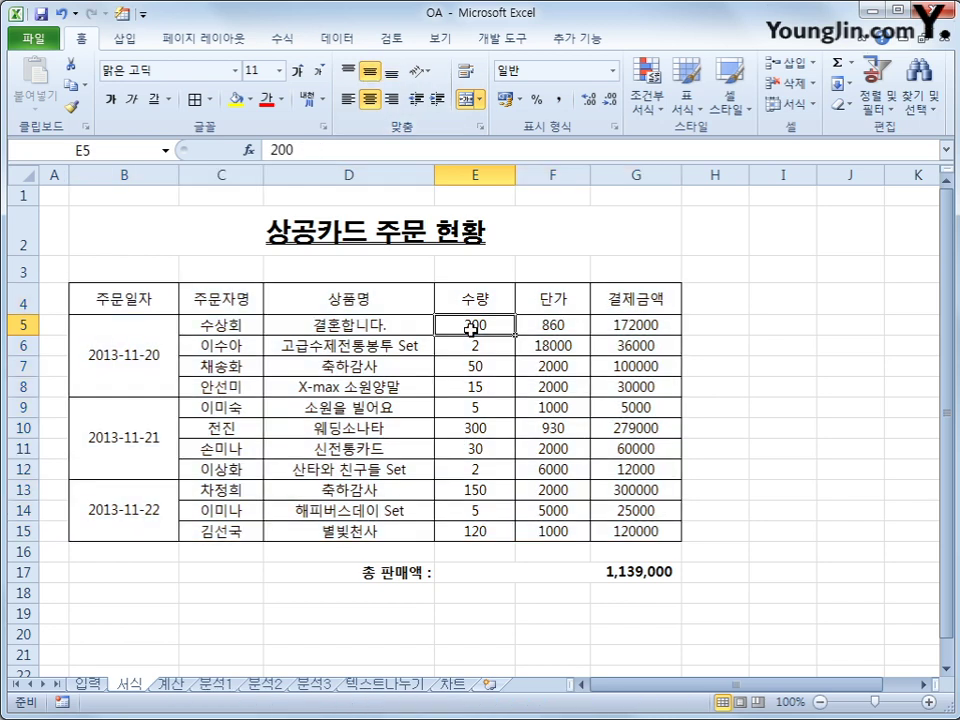
pyautogui.moveTo(470, 331); pyautogui.dragTo(627, 525)
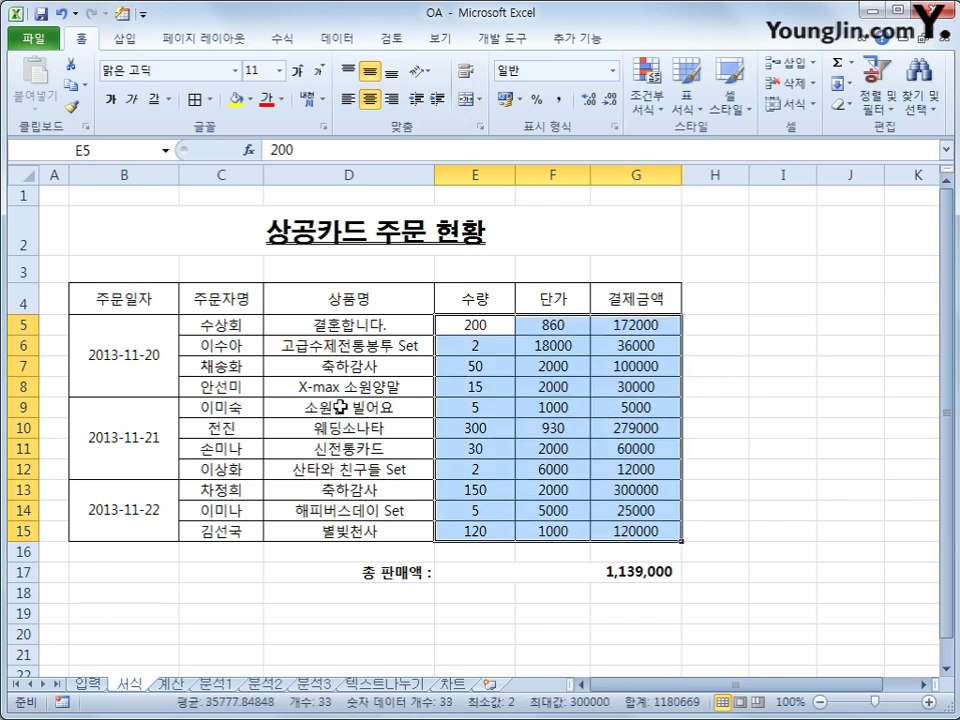
pyautogui.click(560, 100)
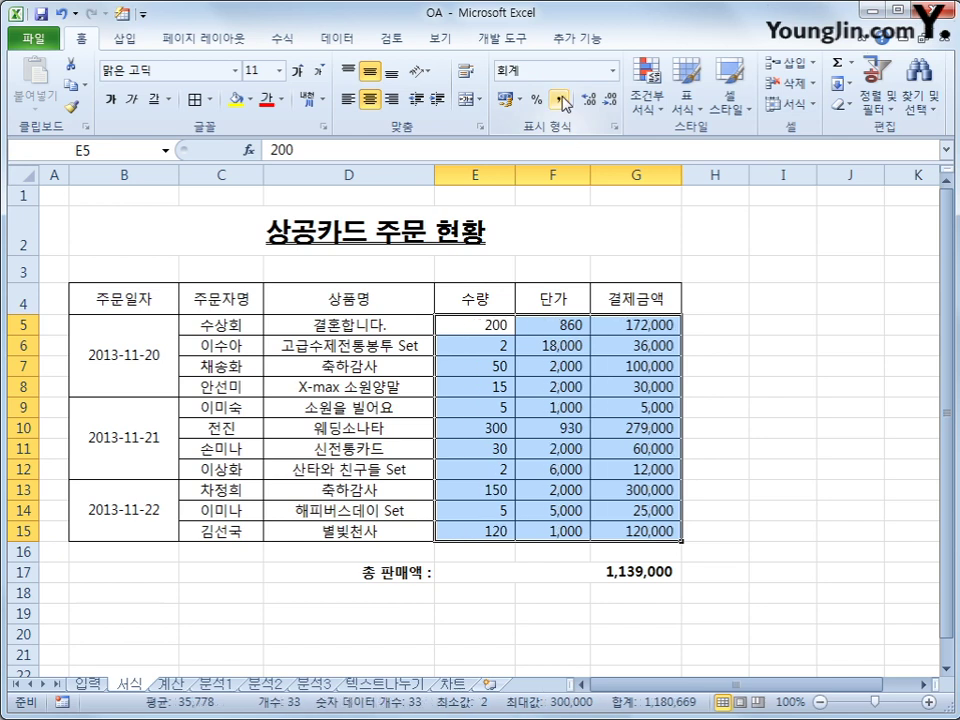
# Step: Format the total sales cell E17 with the 숫자(한자-갖은자) number format from the 기타 category
pyautogui.click(643, 574)
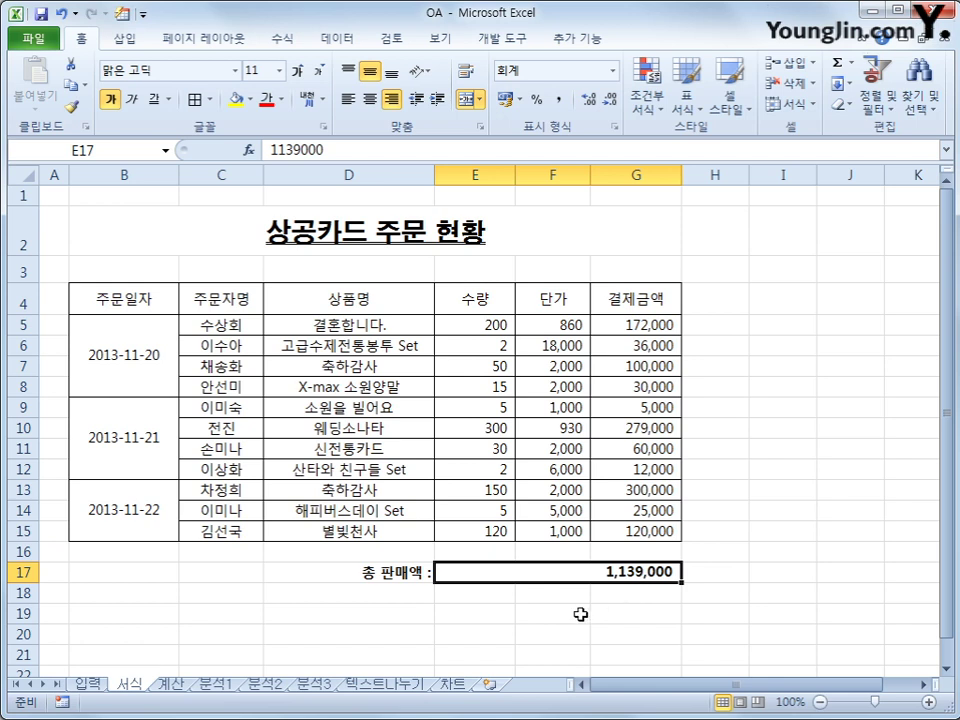
pyautogui.rightClick(621, 572)
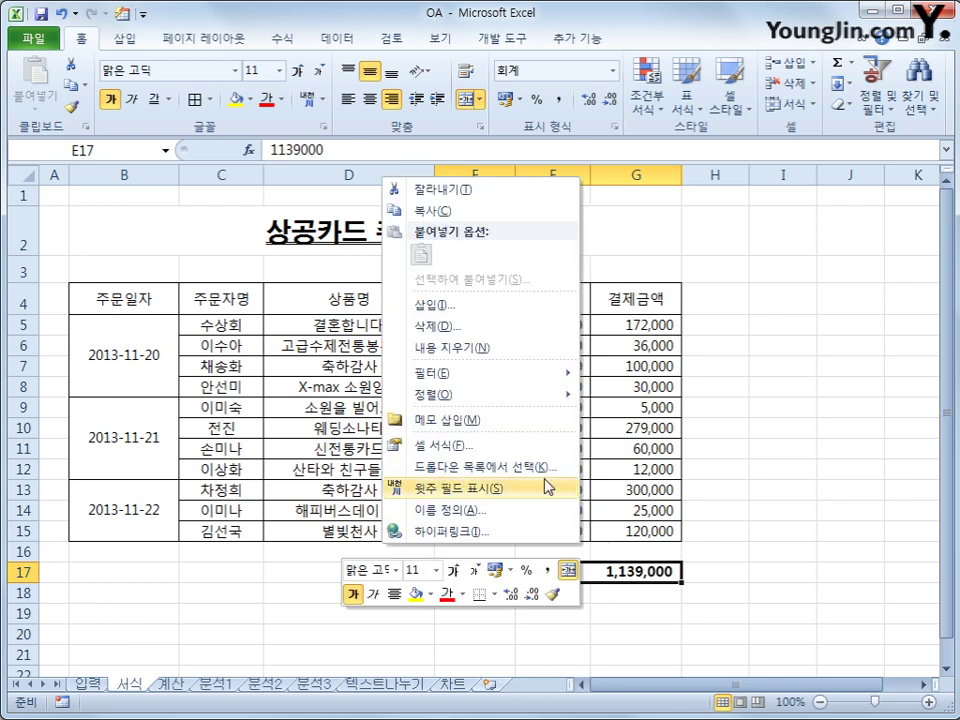
pyautogui.click(530, 446)
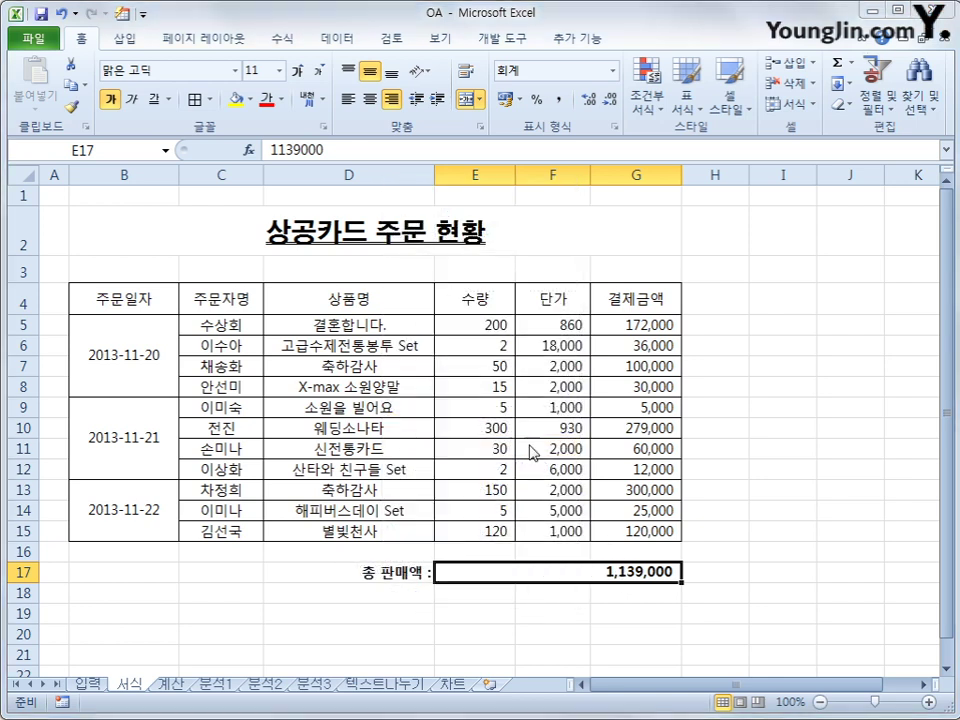
pyautogui.moveTo(424, 250); pyautogui.dragTo(445, 181)
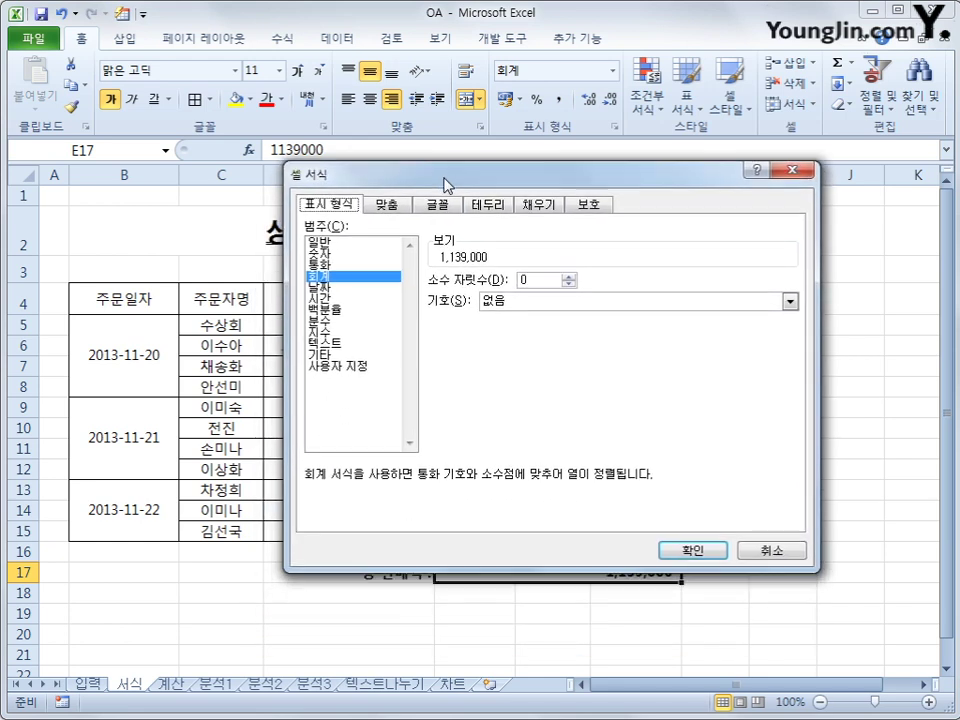
pyautogui.click(346, 356)
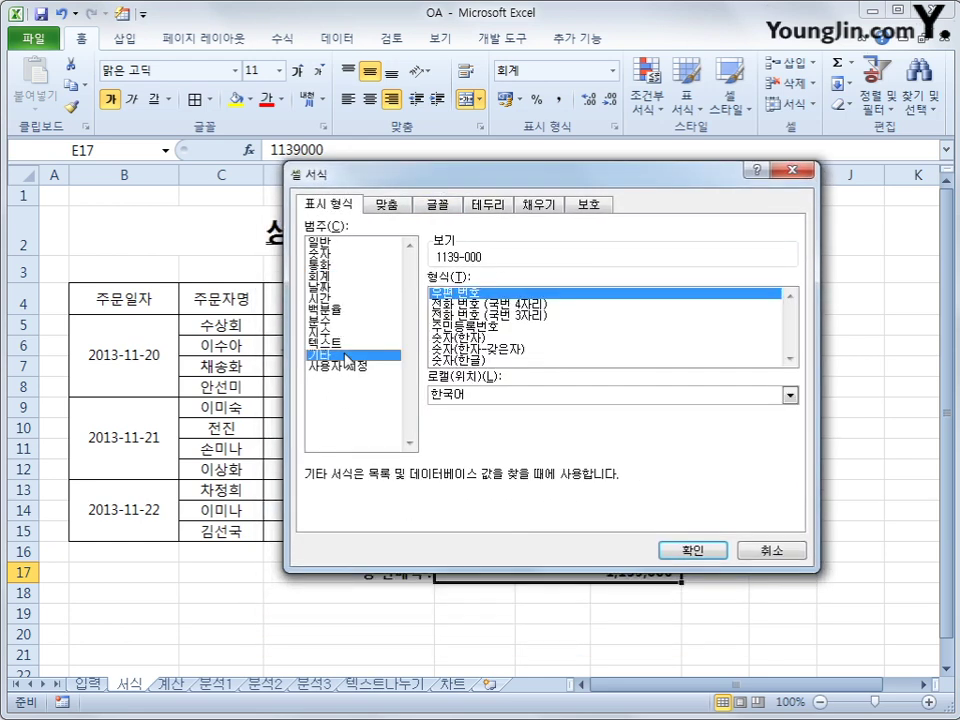
pyautogui.click(502, 349)
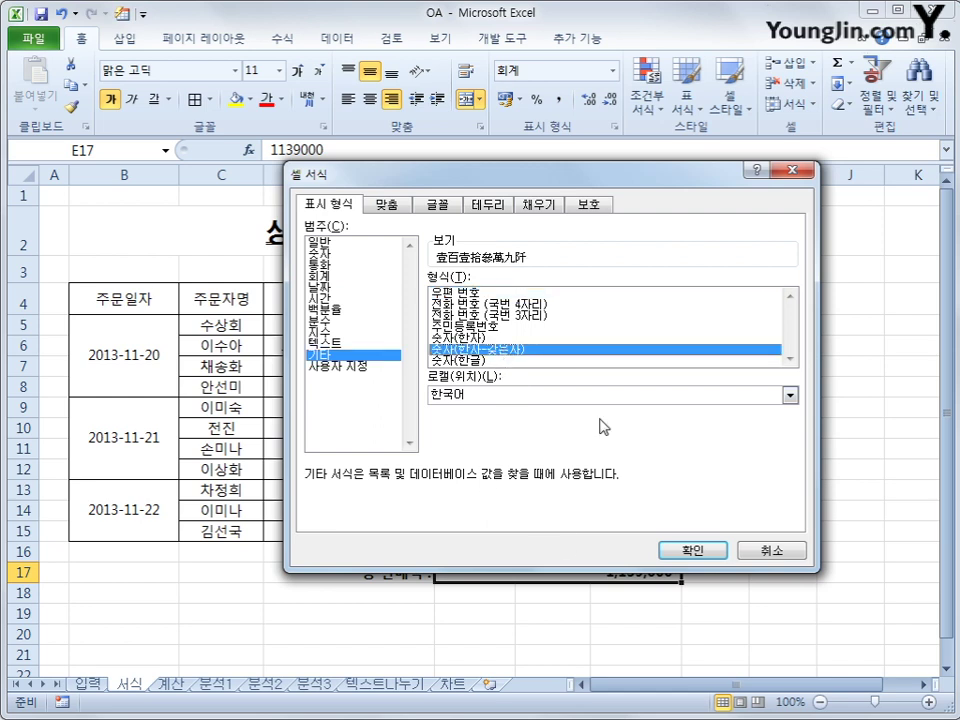
pyautogui.click(683, 550)
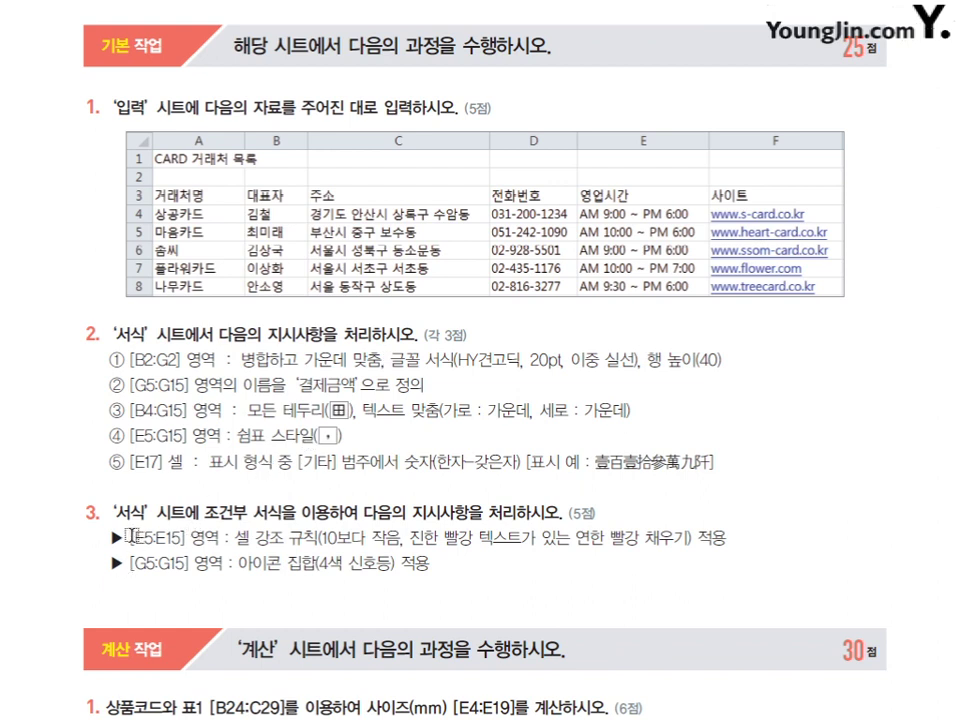
# Step: Highlight the conditional formatting instructions for E5:E15 and G5:G15 in the exam document
pyautogui.moveTo(130, 536); pyautogui.dragTo(313, 538)
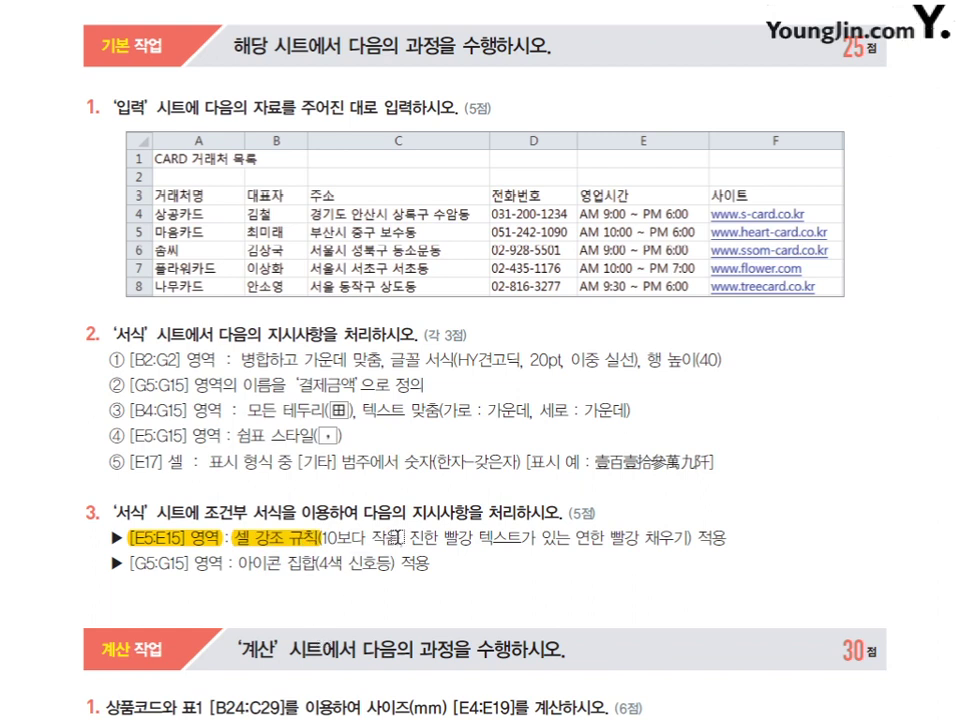
pyautogui.moveTo(397, 539); pyautogui.dragTo(345, 540)
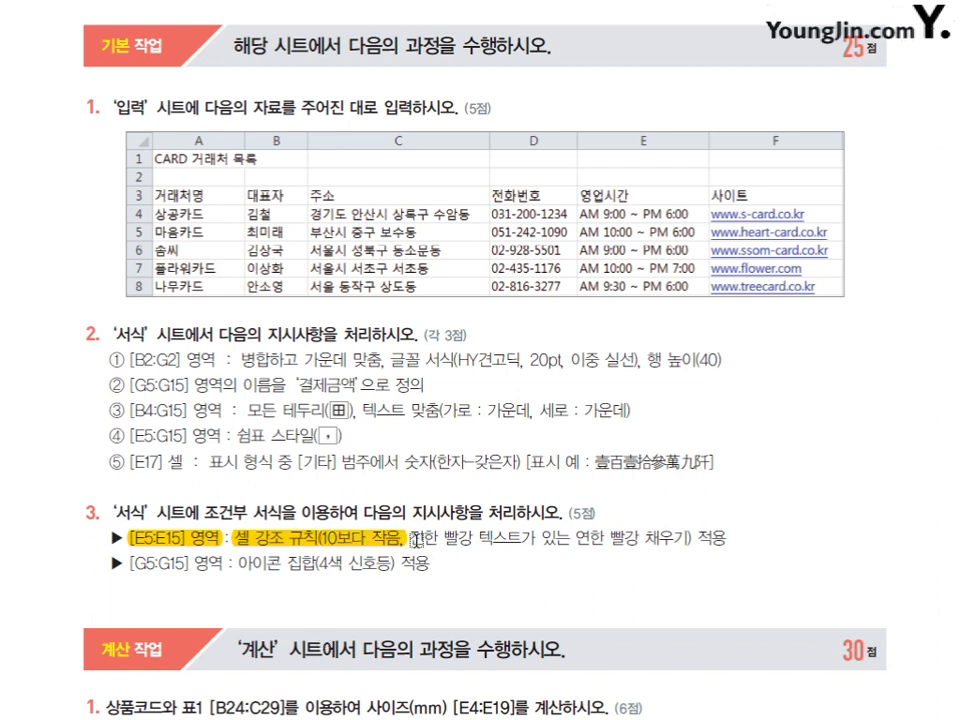
pyautogui.moveTo(410, 540); pyautogui.dragTo(690, 541)
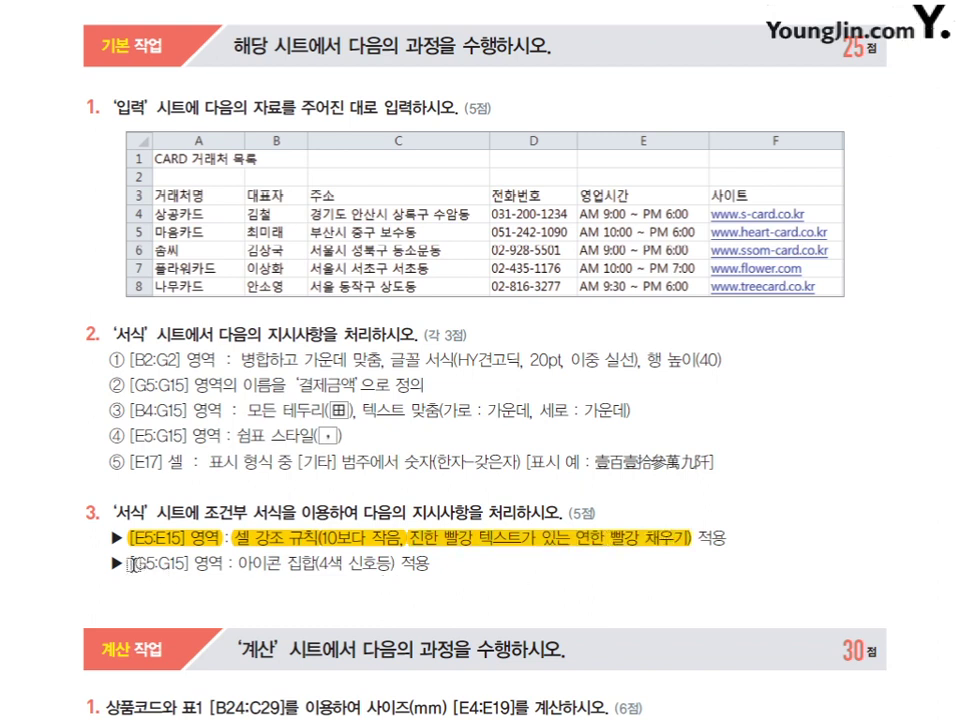
pyautogui.moveTo(129, 563); pyautogui.dragTo(397, 564)
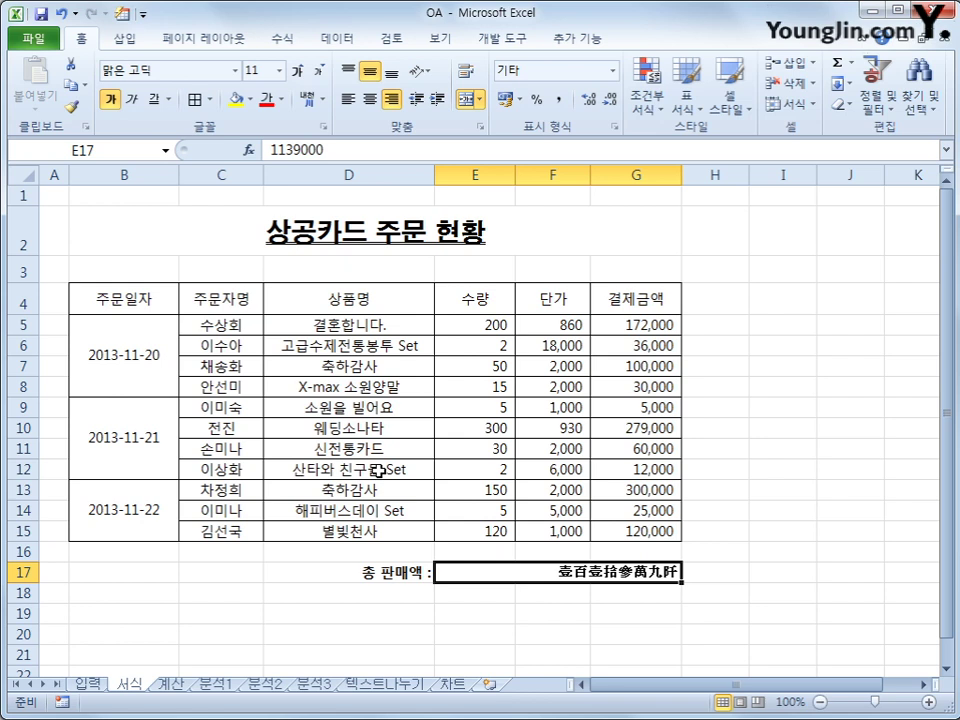
# Step: Apply a less-than-10 highlight rule to the quantities in E5:E15, using light red fill with dark red text
pyautogui.moveTo(492, 326); pyautogui.dragTo(482, 524)
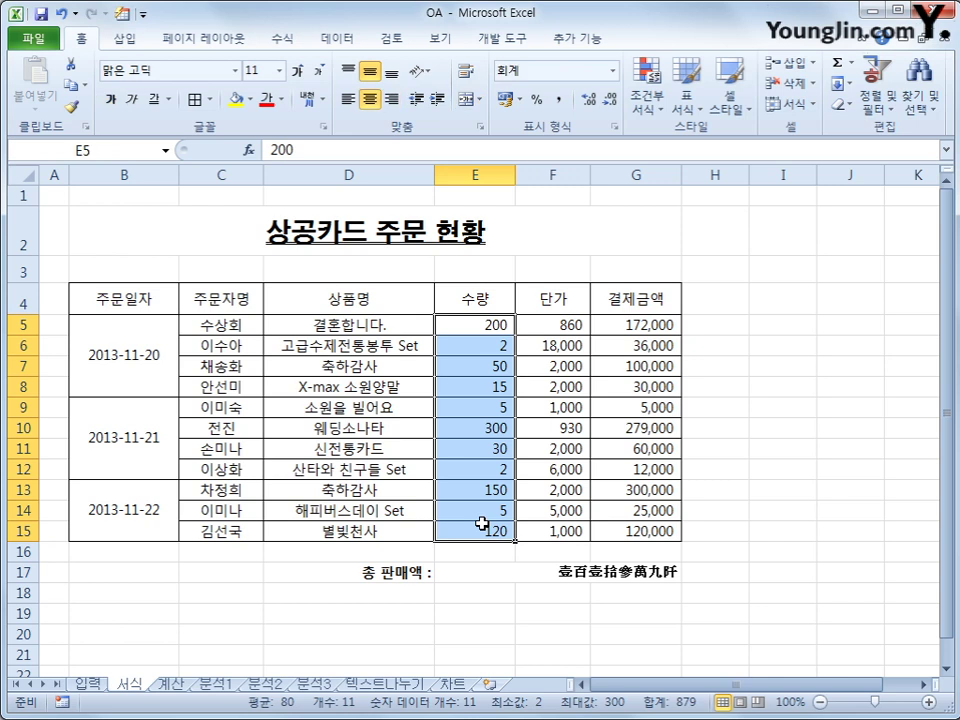
pyautogui.click(644, 106)
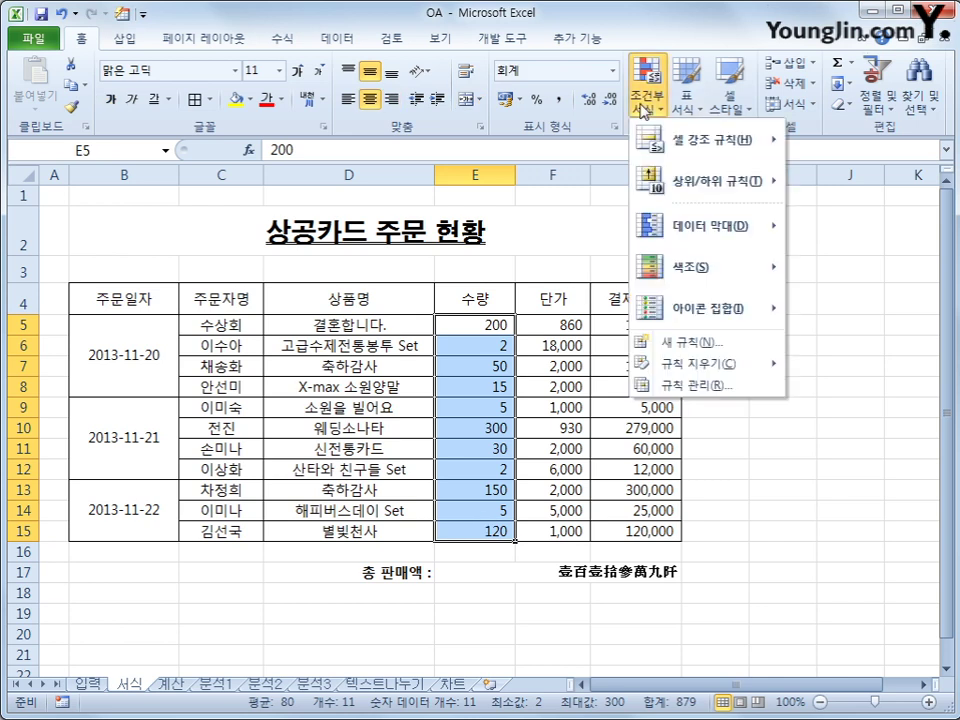
pyautogui.moveTo(670, 152)
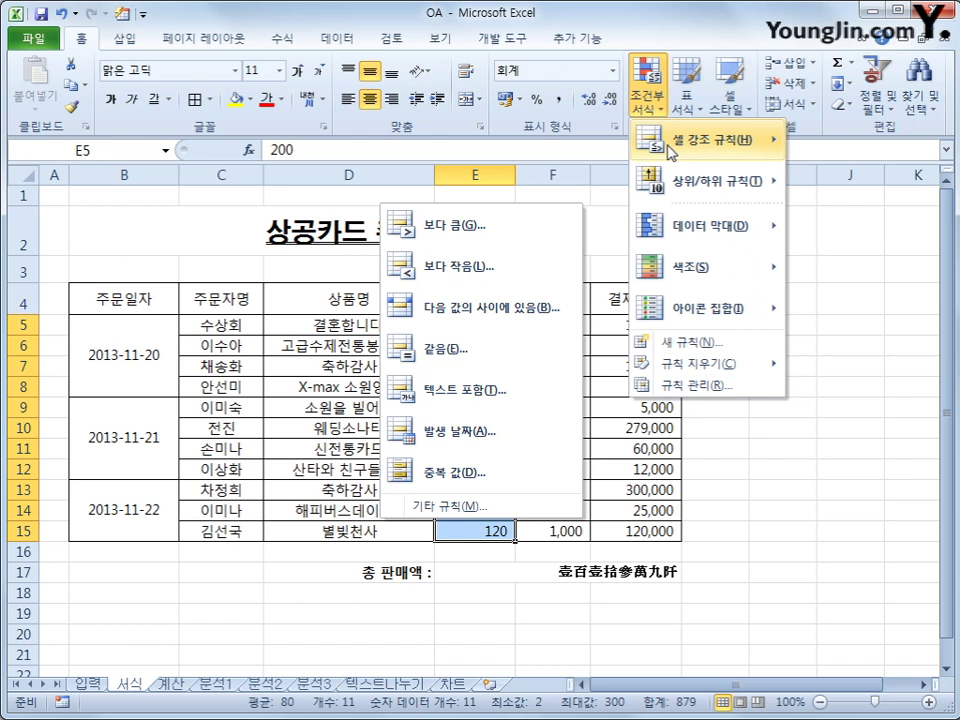
pyautogui.click(513, 281)
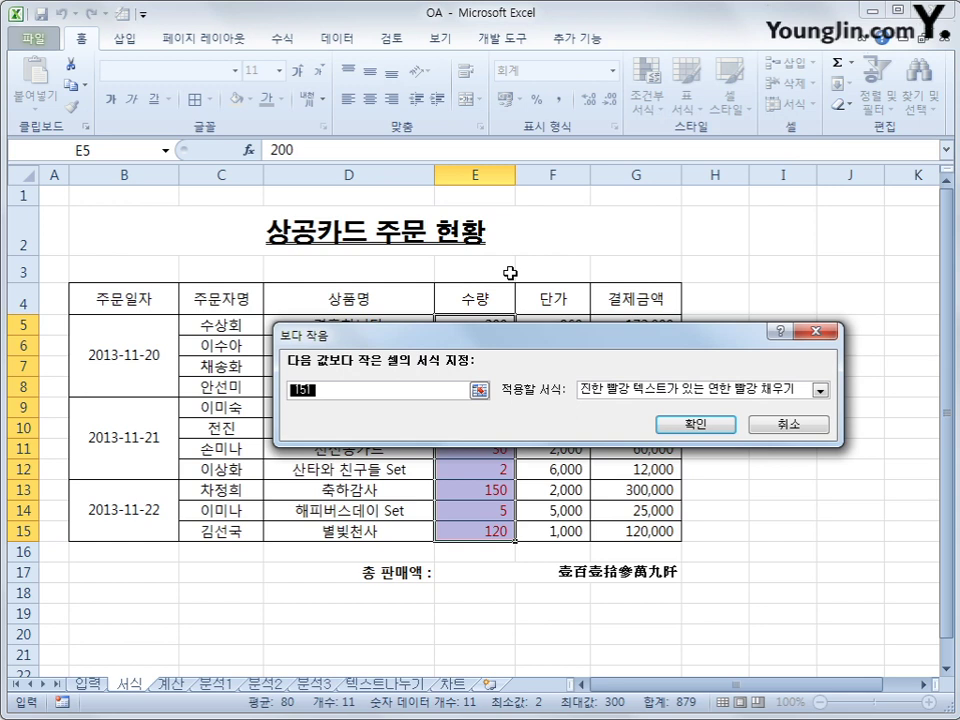
pyautogui.write('10')
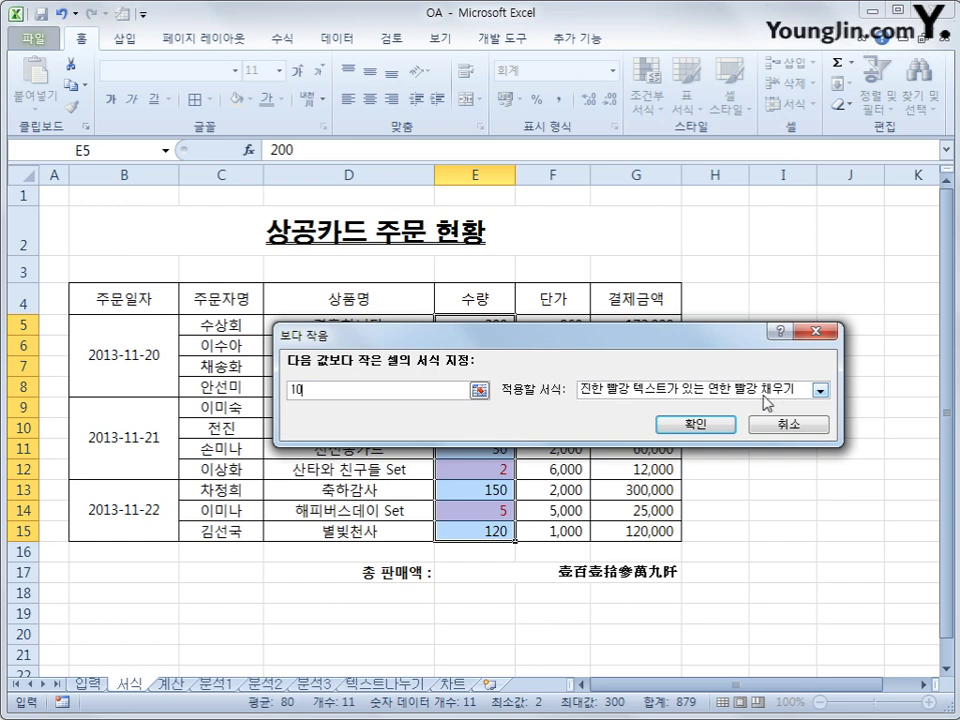
pyautogui.click(701, 424)
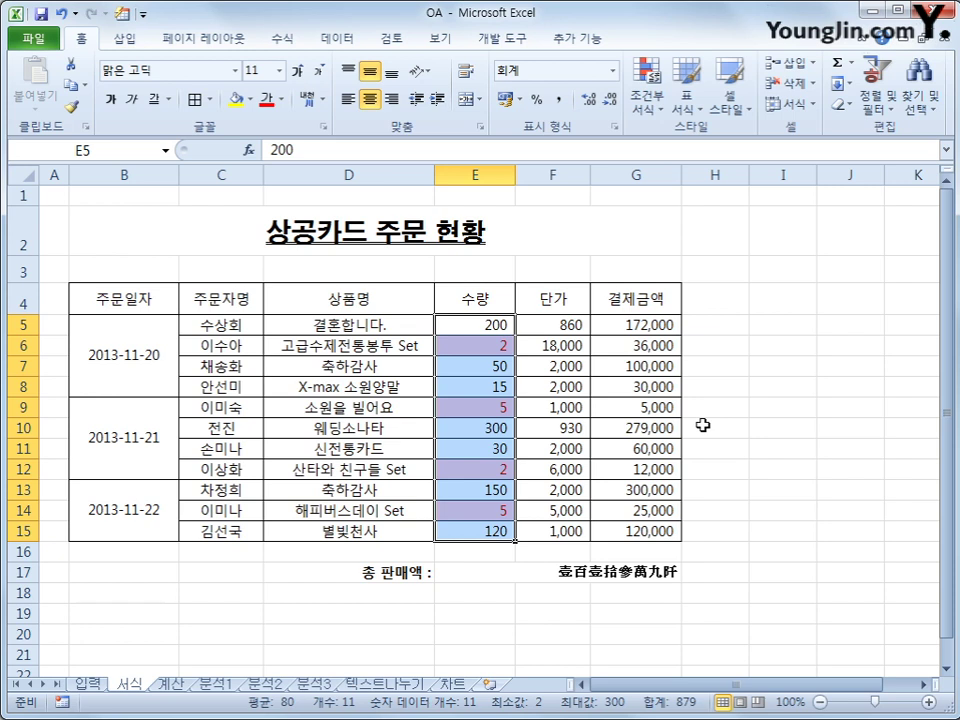
# Step: Apply the four-colour traffic lights icon set (4색 신호등) to the payment amounts in G5:G15
pyautogui.moveTo(664, 326); pyautogui.dragTo(648, 521)
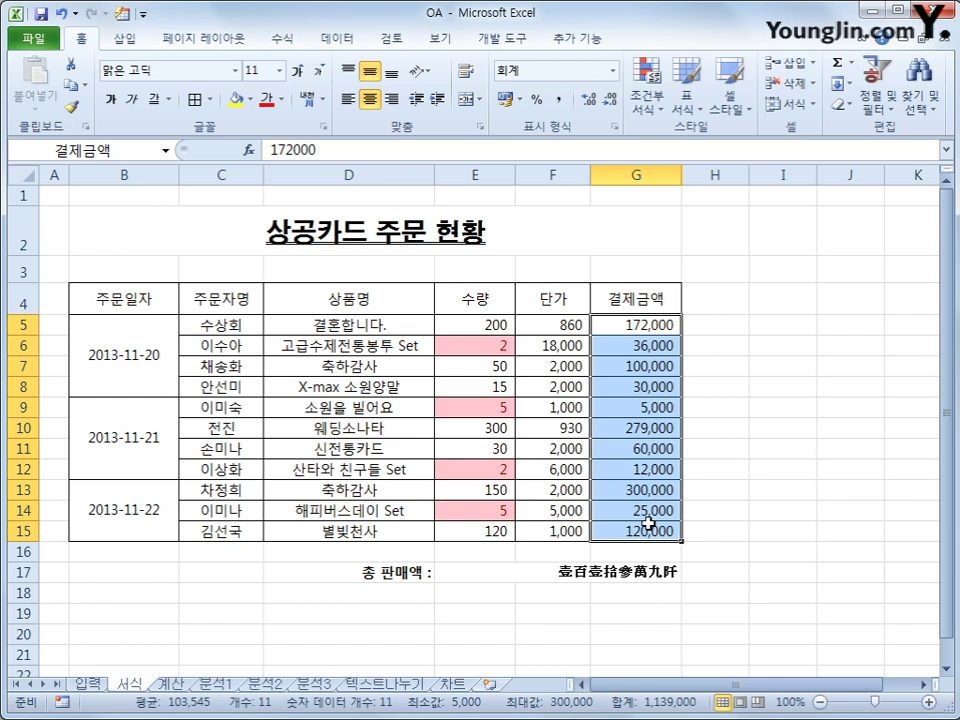
pyautogui.click(649, 106)
pyautogui.moveTo(703, 316)
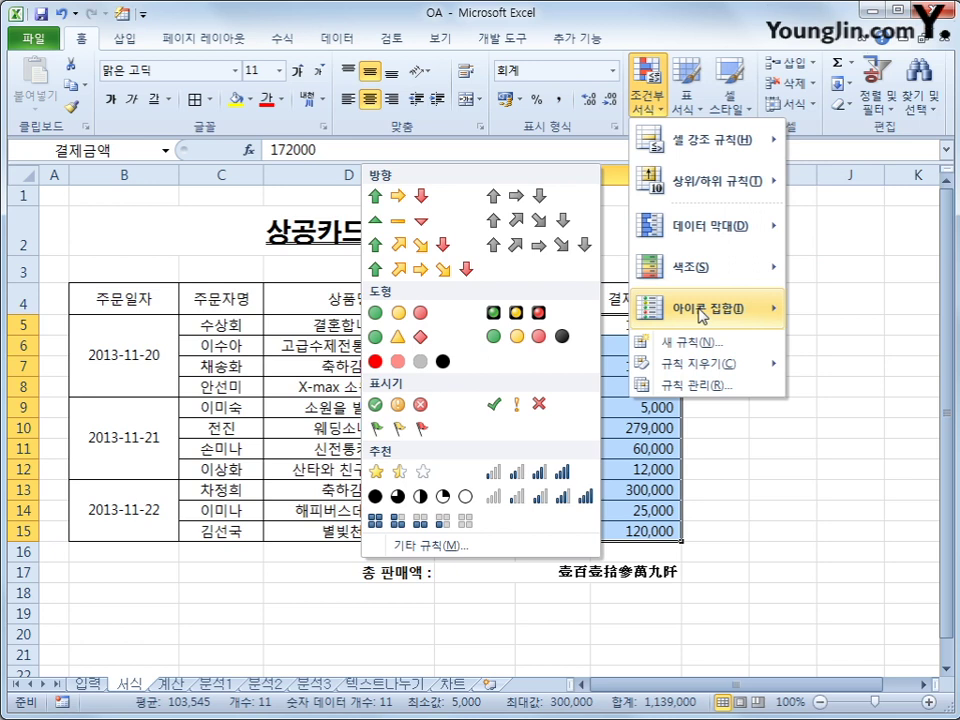
pyautogui.click(557, 341)
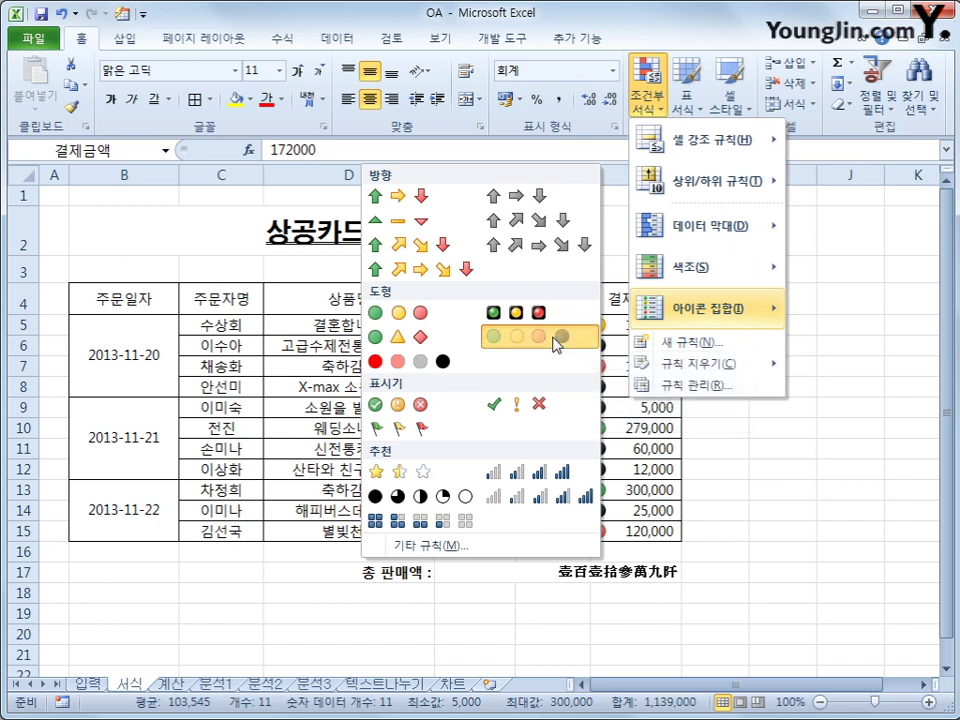
pyautogui.click(755, 388)
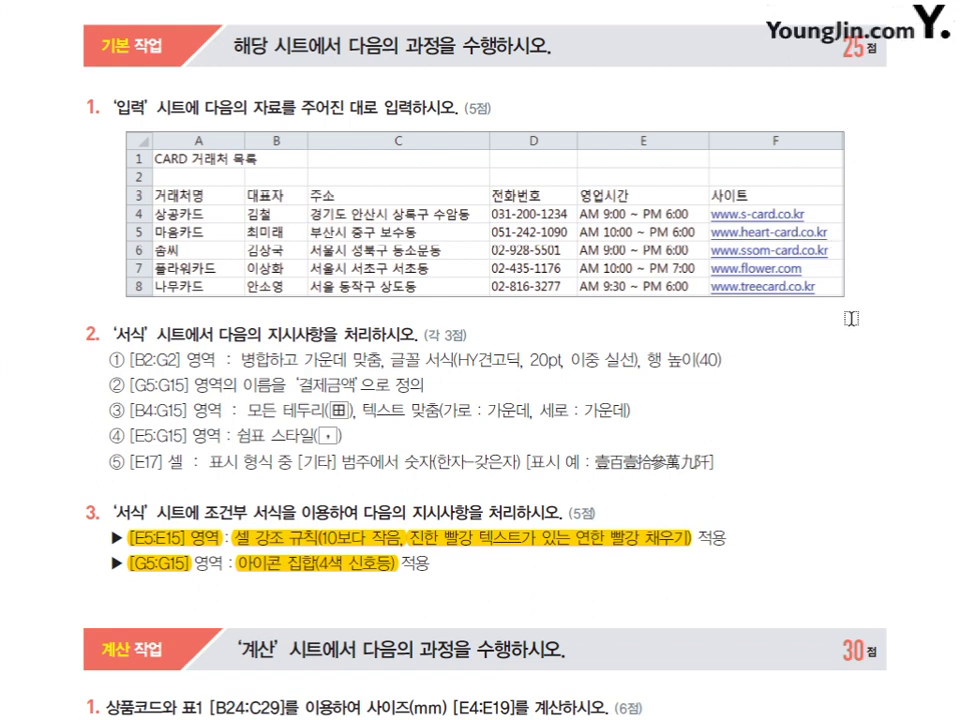
# Step: Review the 계산 task instructions, then examine the product codes in B4:B19 and the code and size columns of 표1 on the 계산 sheet
pyautogui.scroll(-5, 911, 499)
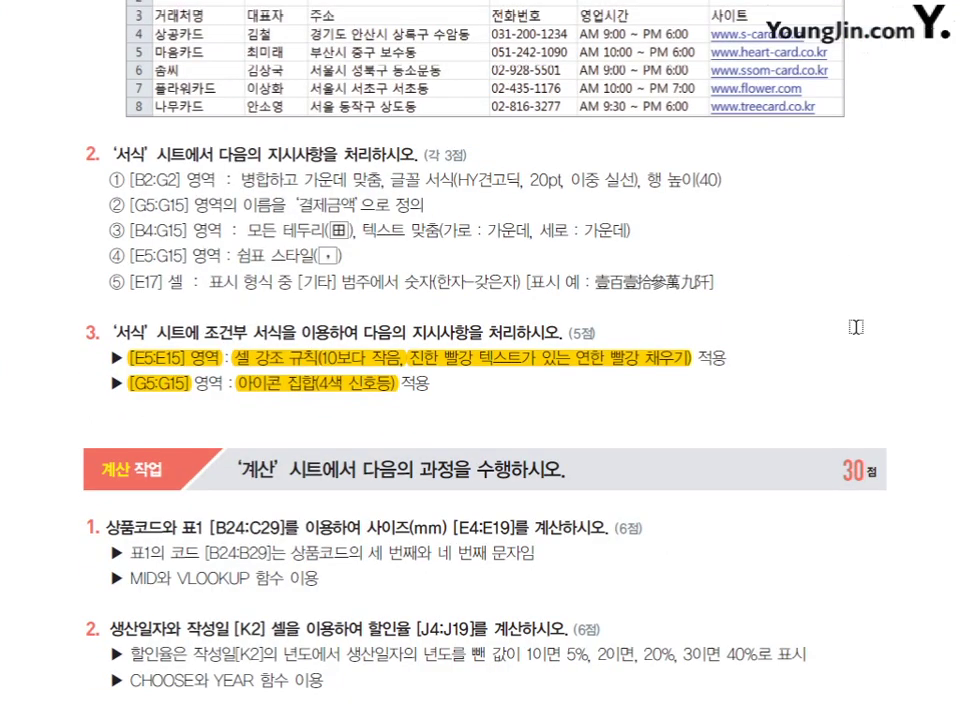
pyautogui.scroll(-3, 855, 326)
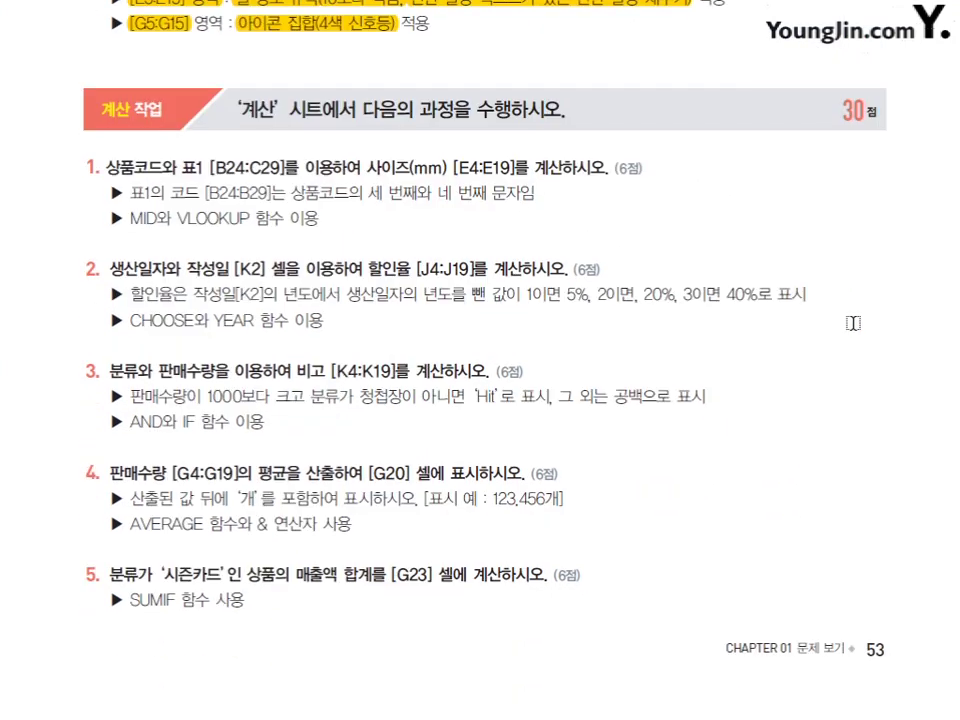
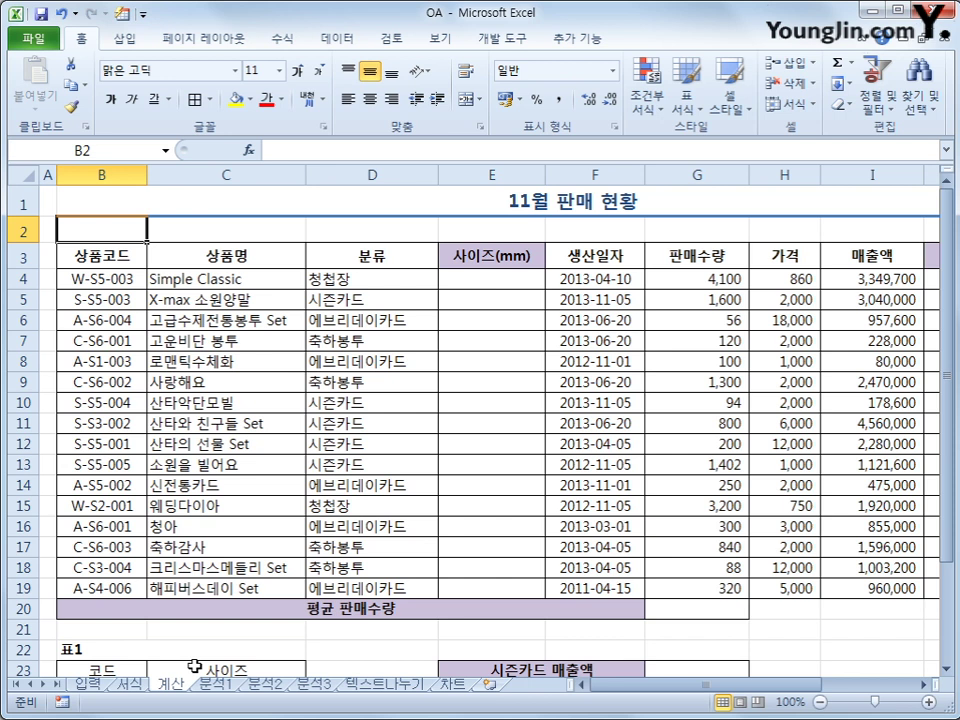
pyautogui.click(494, 284)
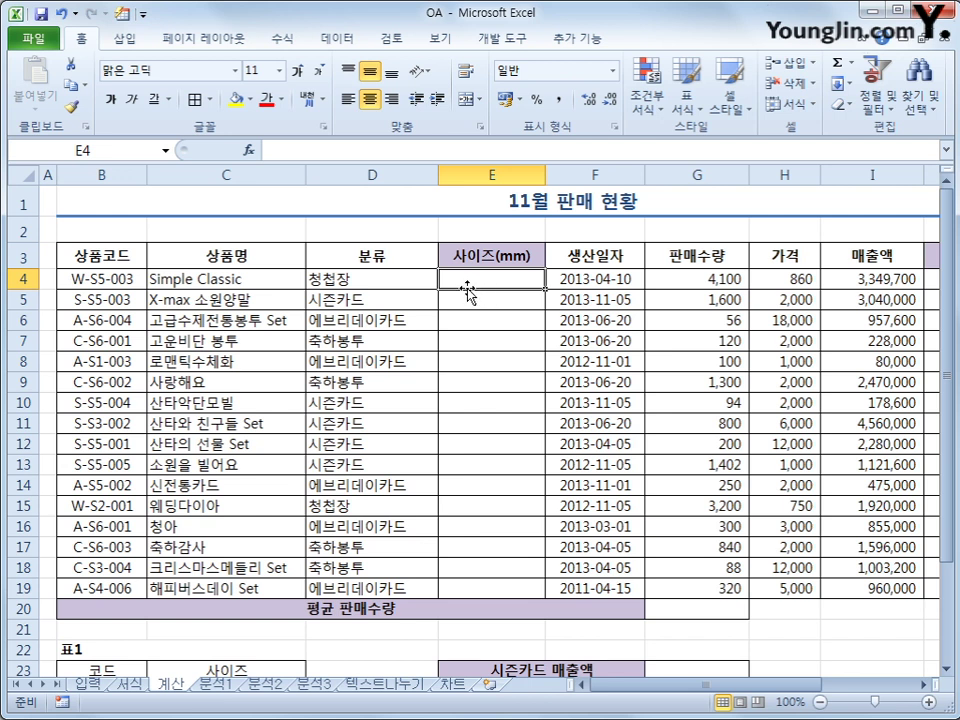
pyautogui.scroll(-3, 455, 340)
pyautogui.moveTo(131, 463); pyautogui.dragTo(193, 592)
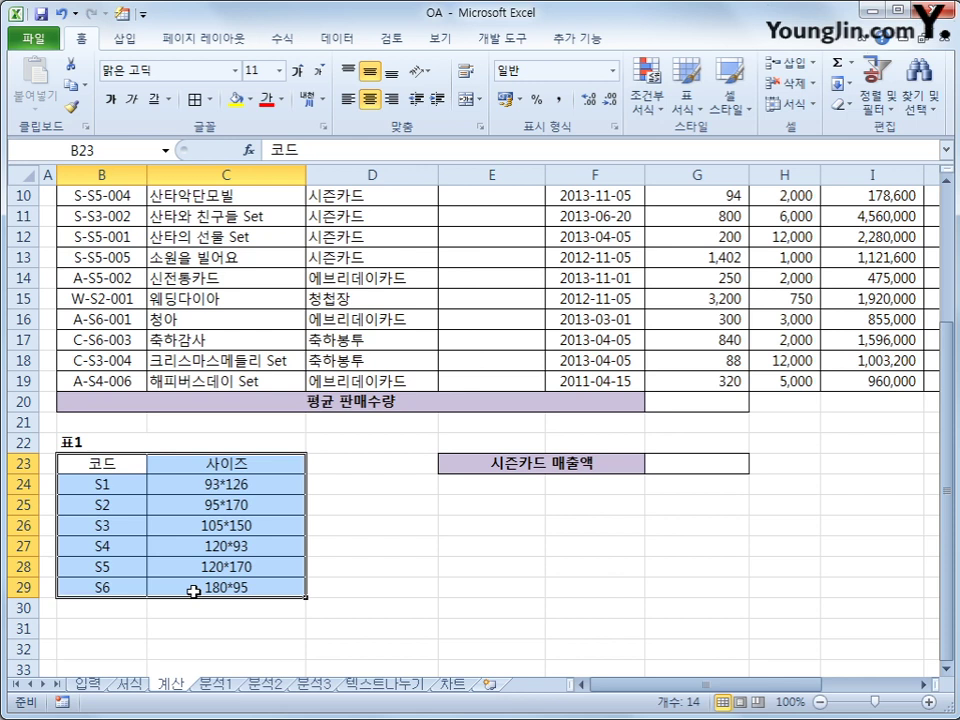
pyautogui.click(126, 484)
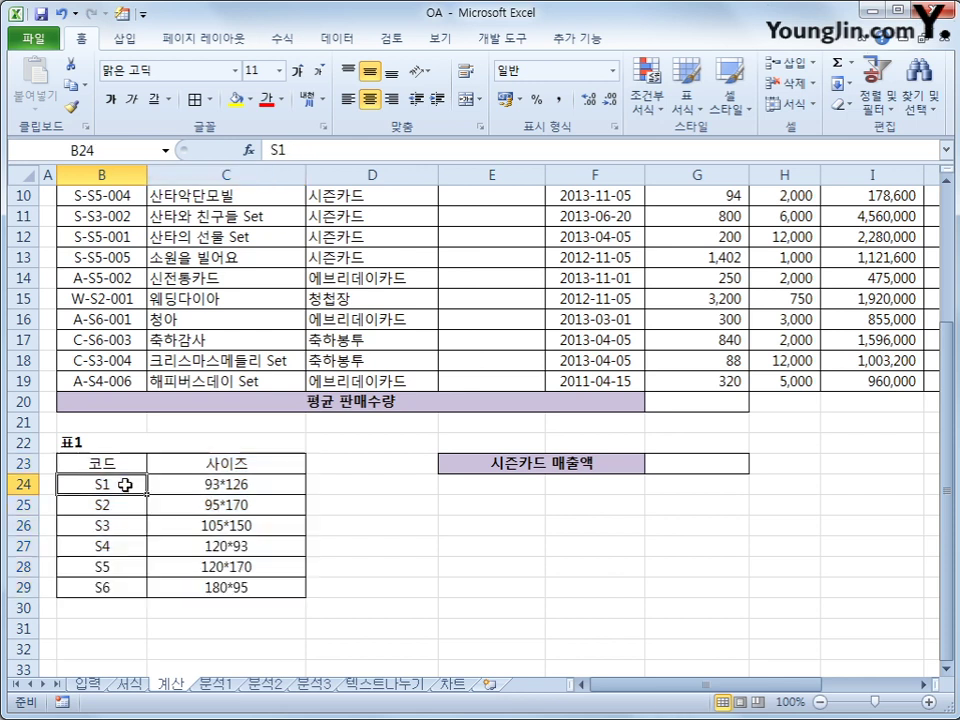
pyautogui.click(120, 508)
pyautogui.scroll(3, 150, 568)
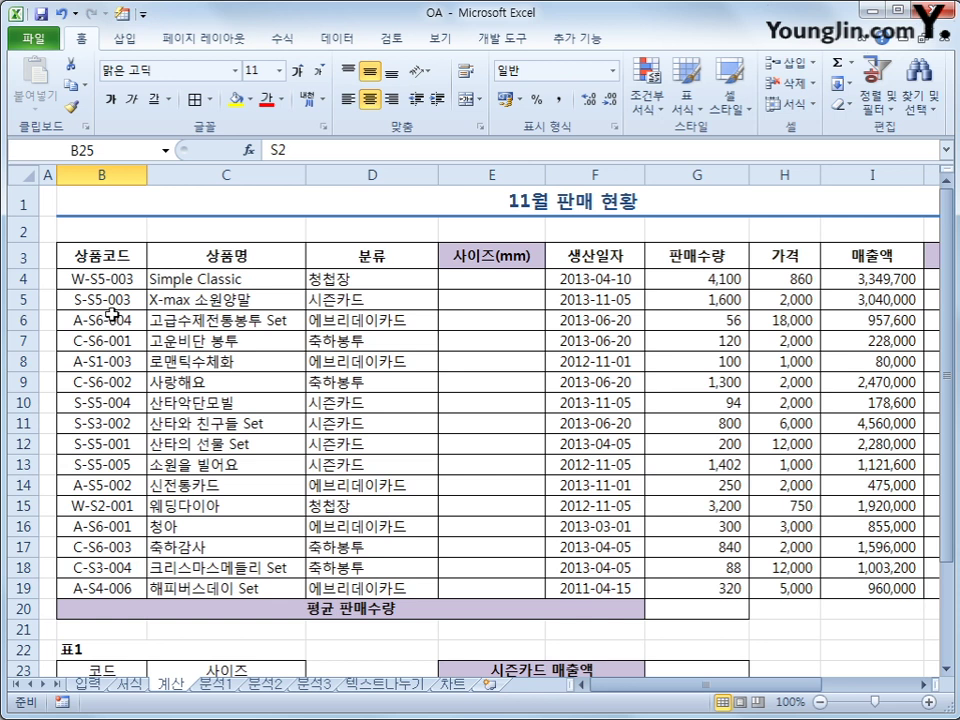
pyautogui.moveTo(100, 279); pyautogui.dragTo(80, 588)
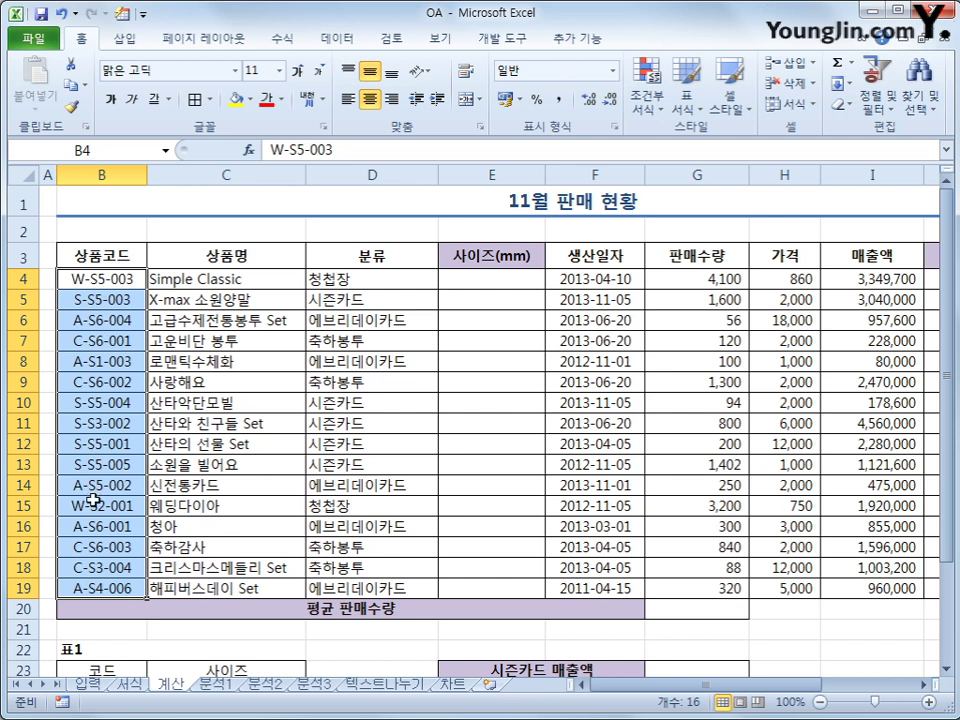
pyautogui.scroll(-2, 104, 563)
pyautogui.moveTo(130, 466); pyautogui.dragTo(199, 585)
pyautogui.moveTo(105, 484); pyautogui.dragTo(103, 587)
pyautogui.moveTo(216, 484); pyautogui.dragTo(247, 587)
pyautogui.scroll(3, 294, 581)
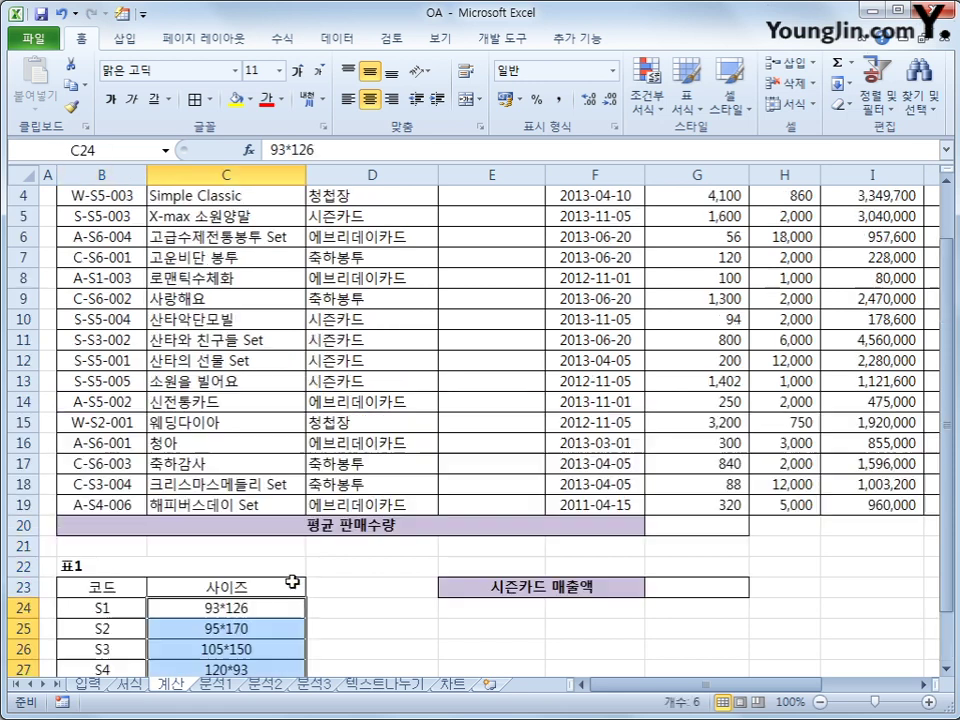
# Step: Insert a VLOOKUP function in E4 with mid(B4,3,2) as its lookup value
pyautogui.click(484, 287)
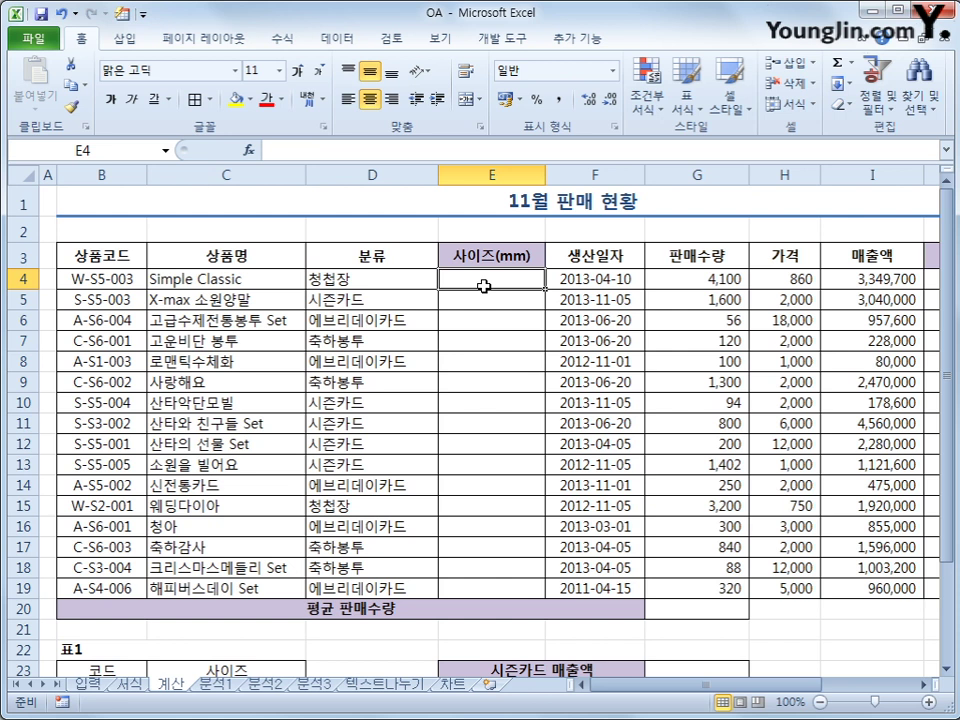
pyautogui.click(282, 39)
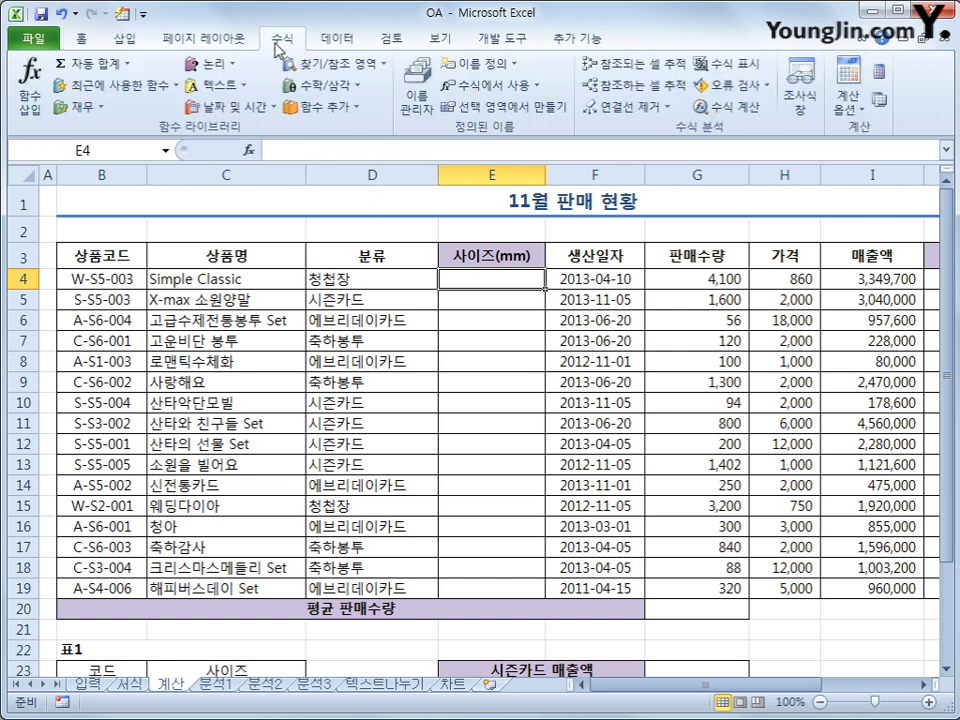
pyautogui.click(326, 68)
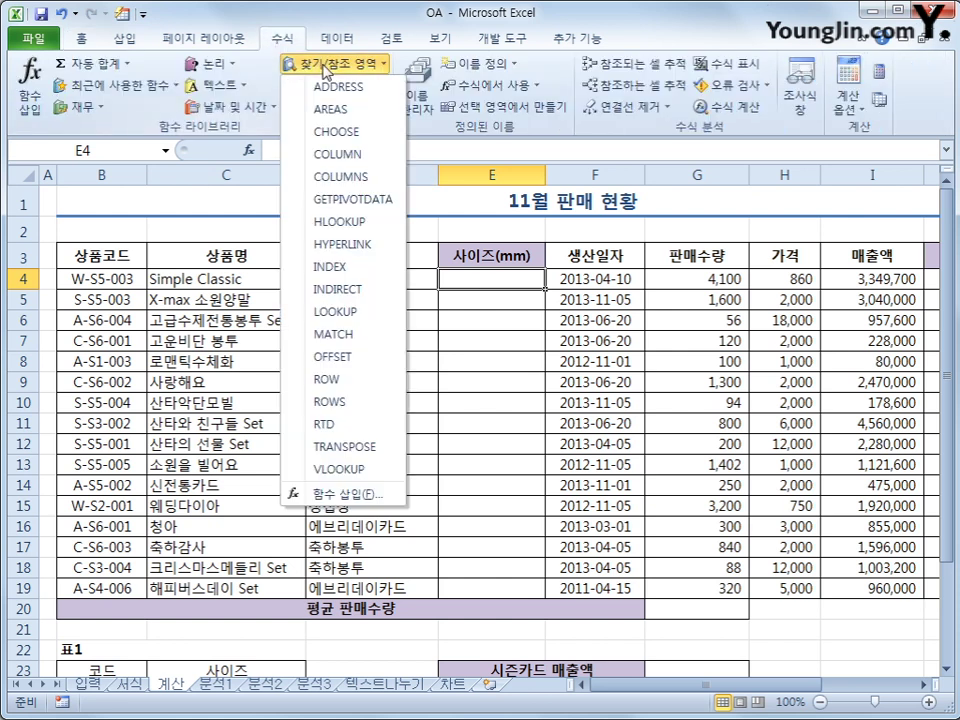
pyautogui.click(366, 470)
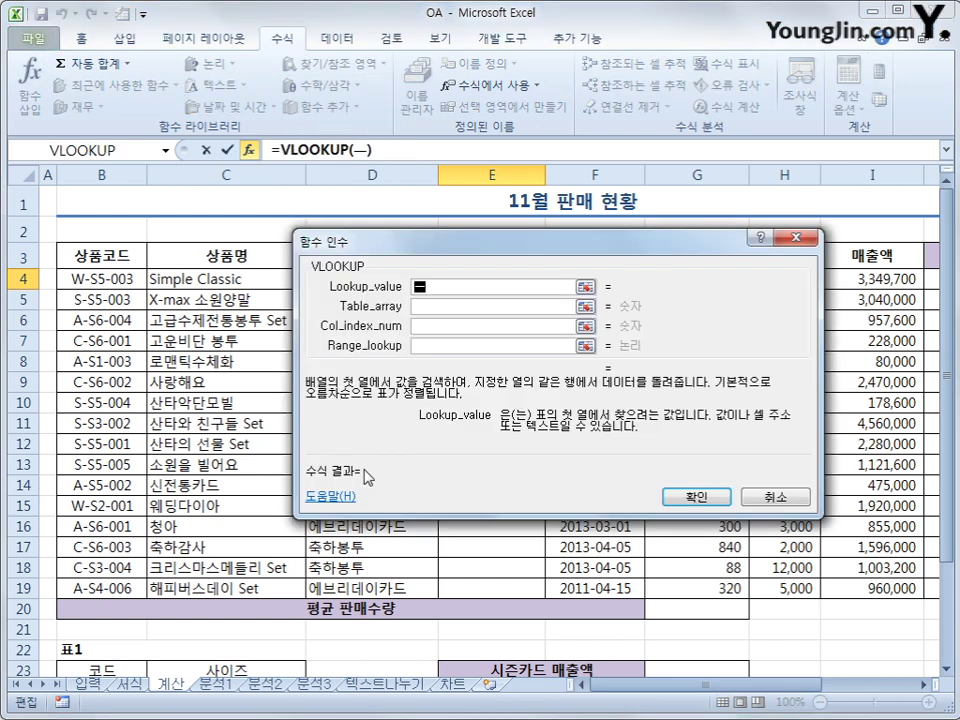
pyautogui.write('mid(')
pyautogui.click(114, 283)
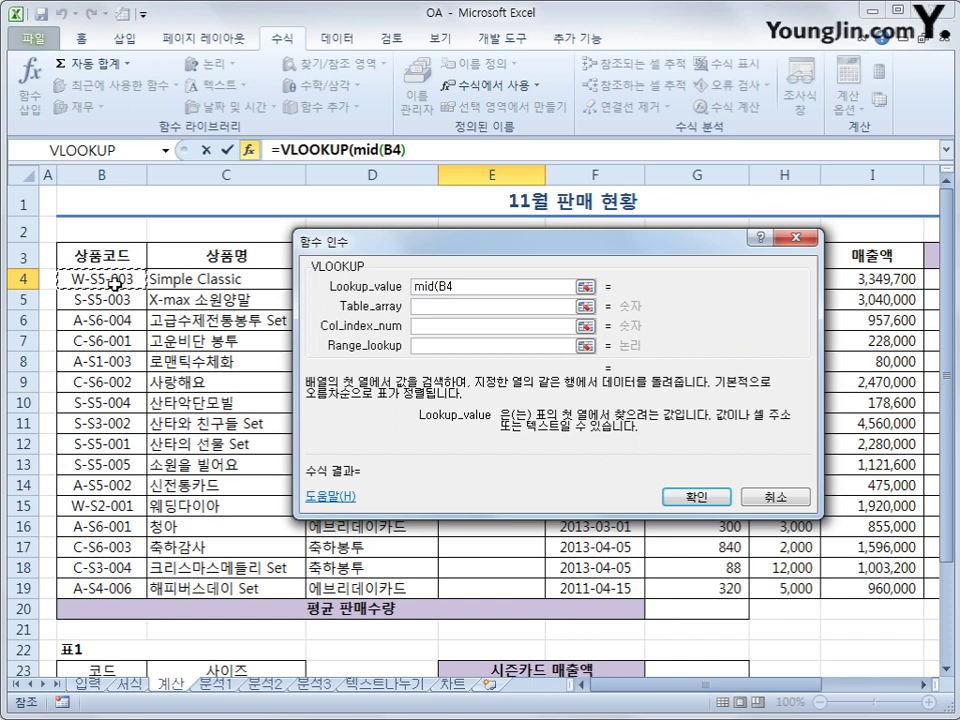
pyautogui.write(',4')
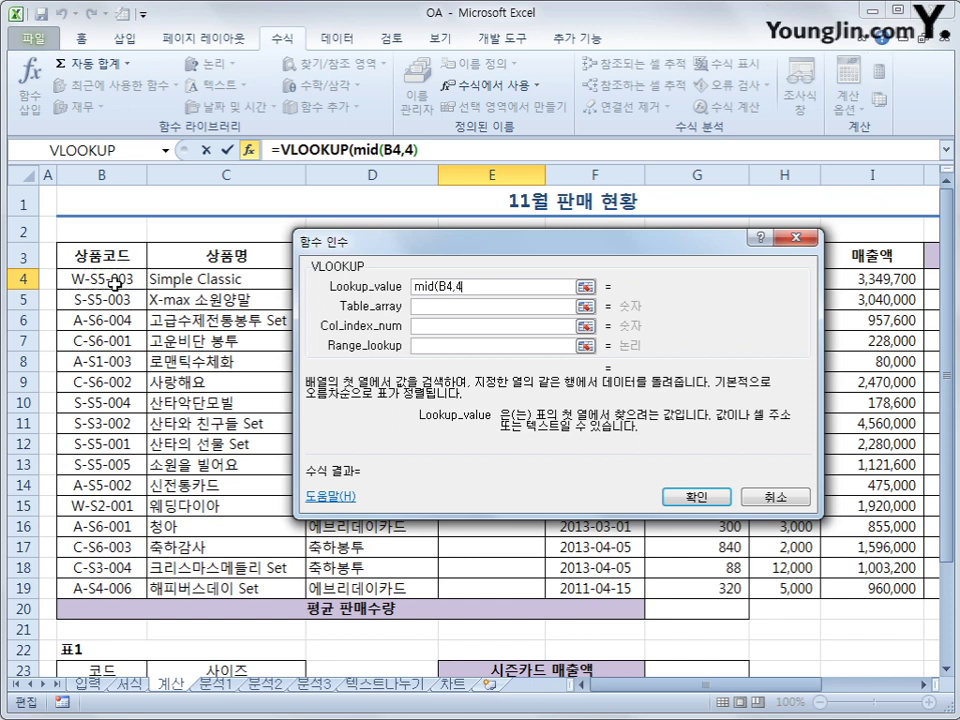
pyautogui.write(',2')
pyautogui.press('BackSpace')
pyautogui.press('BackSpace')
pyautogui.press('BackSpace')
pyautogui.press('BackSpace')
pyautogui.write(',3,2)')
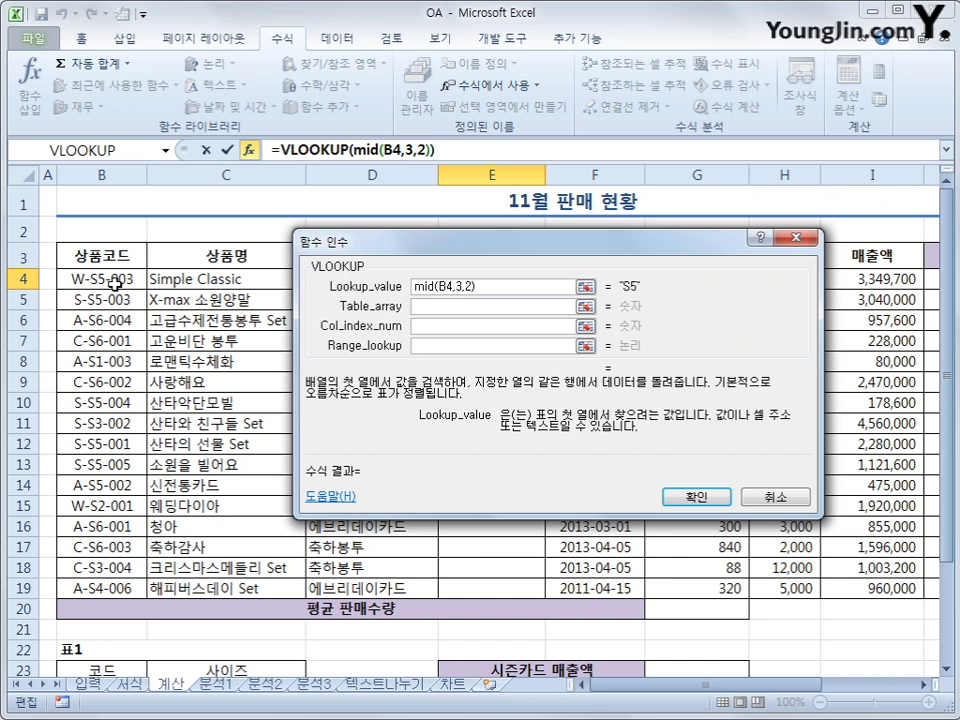
# Step: Set the VLOOKUP table array to the code and size rows of 표1 as the absolute range $B$24:$C$29
pyautogui.click(470, 306)
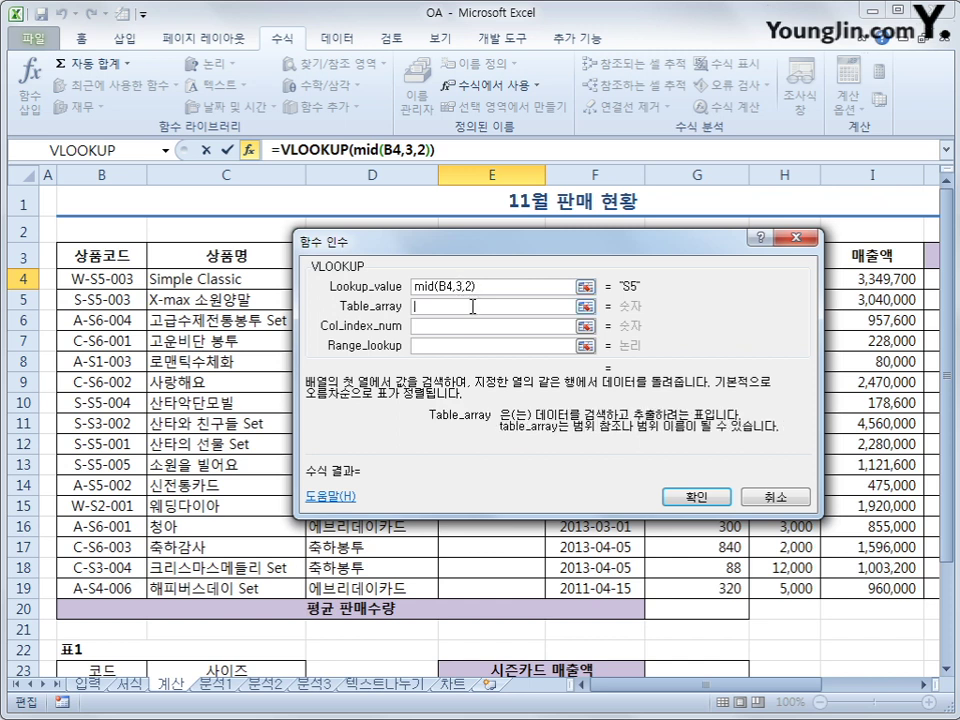
pyautogui.scroll(-3, 316, 545)
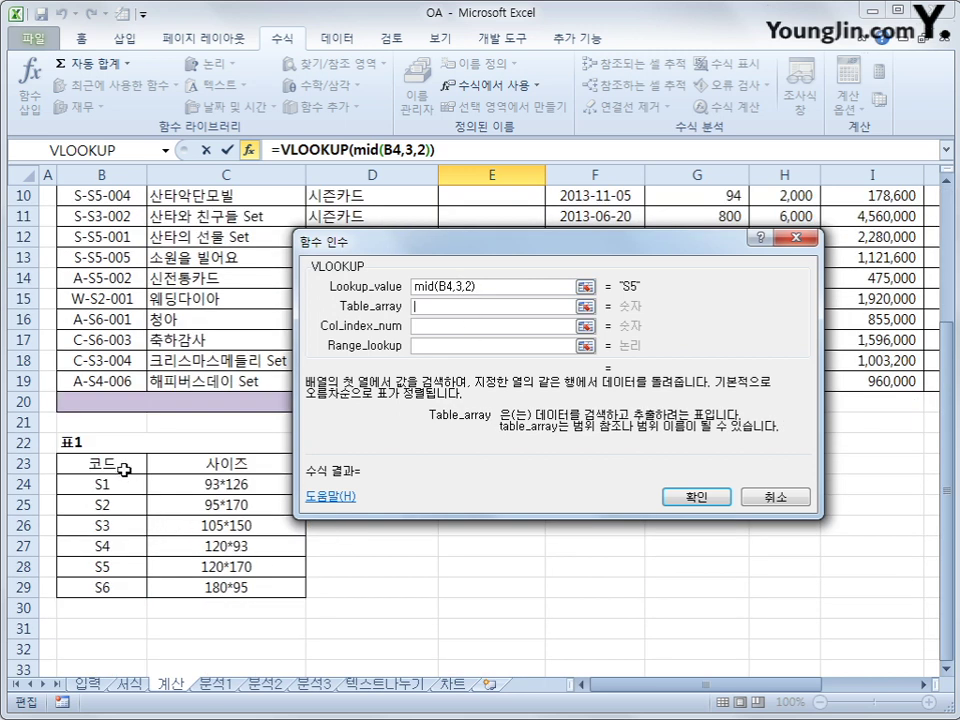
pyautogui.moveTo(125, 484); pyautogui.dragTo(173, 590)
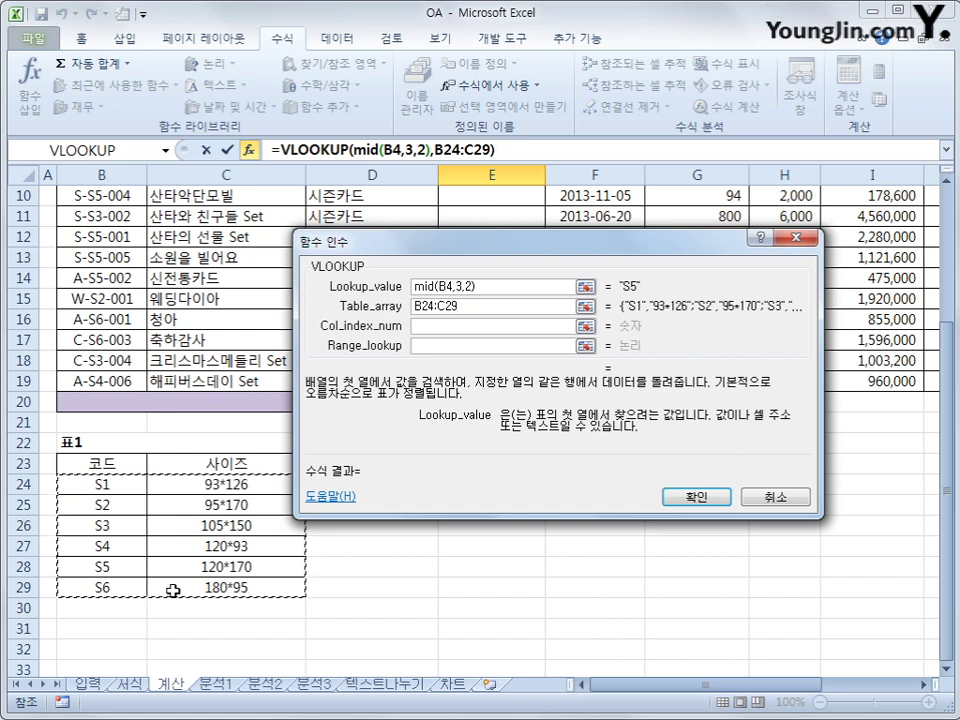
pyautogui.press('F4')
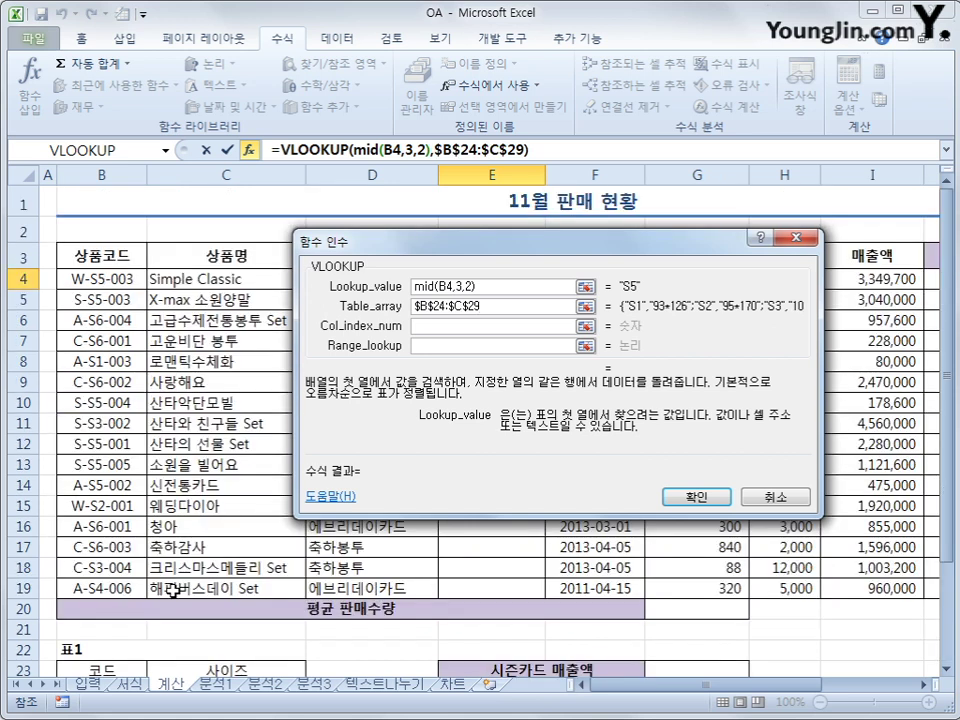
# Step: Complete the VLOOKUP in E4 with column index 2 and range lookup 0, and fill the formula down to E19
pyautogui.click(490, 325)
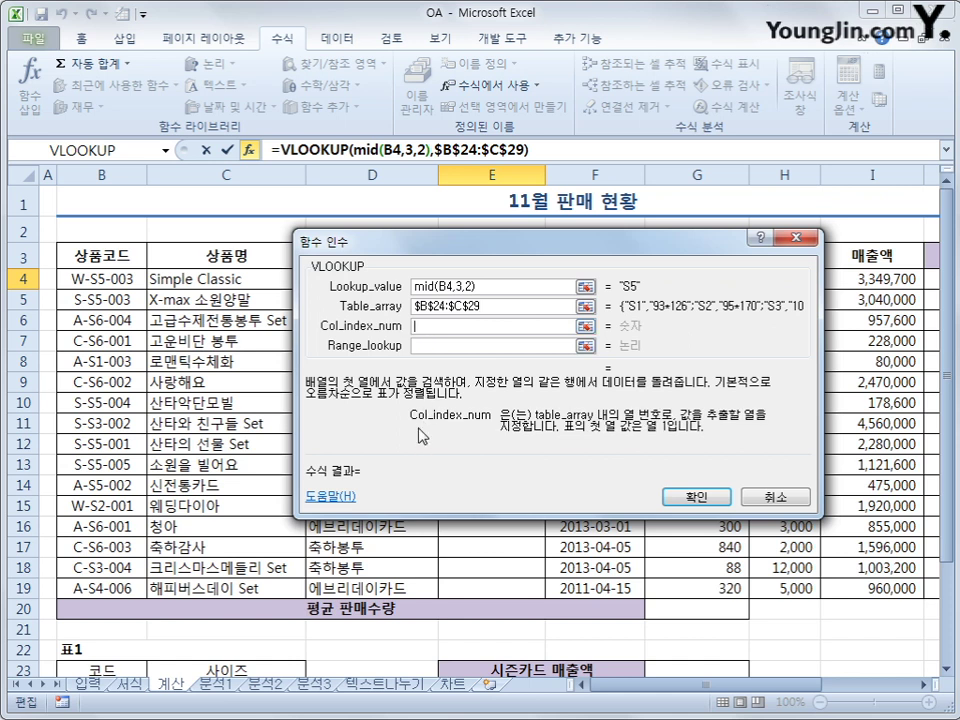
pyautogui.write('2')
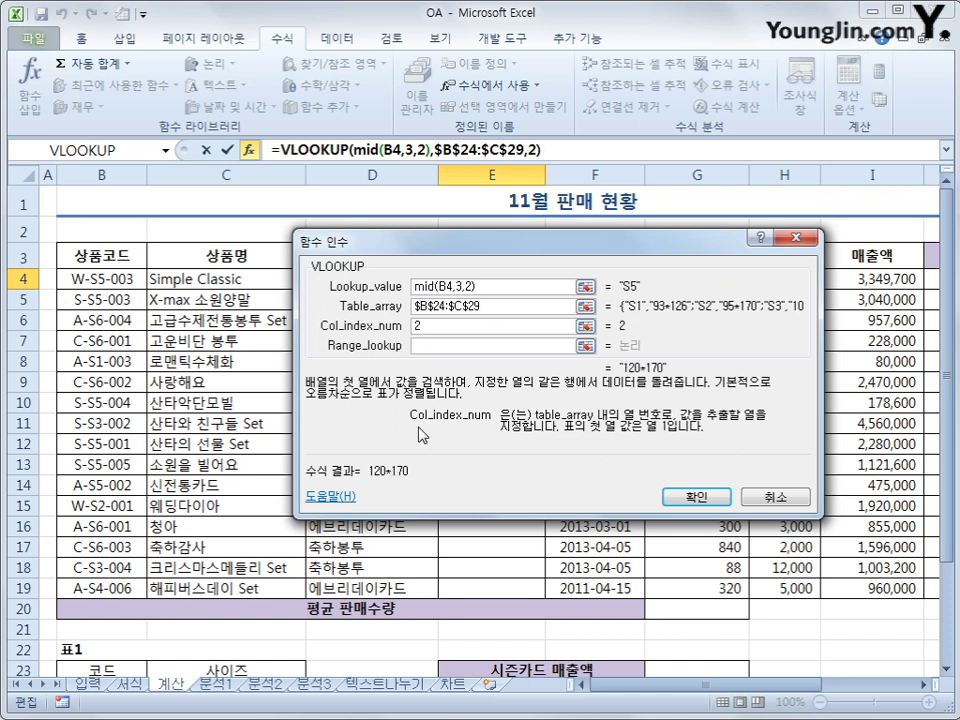
pyautogui.scroll(-2, 420, 437)
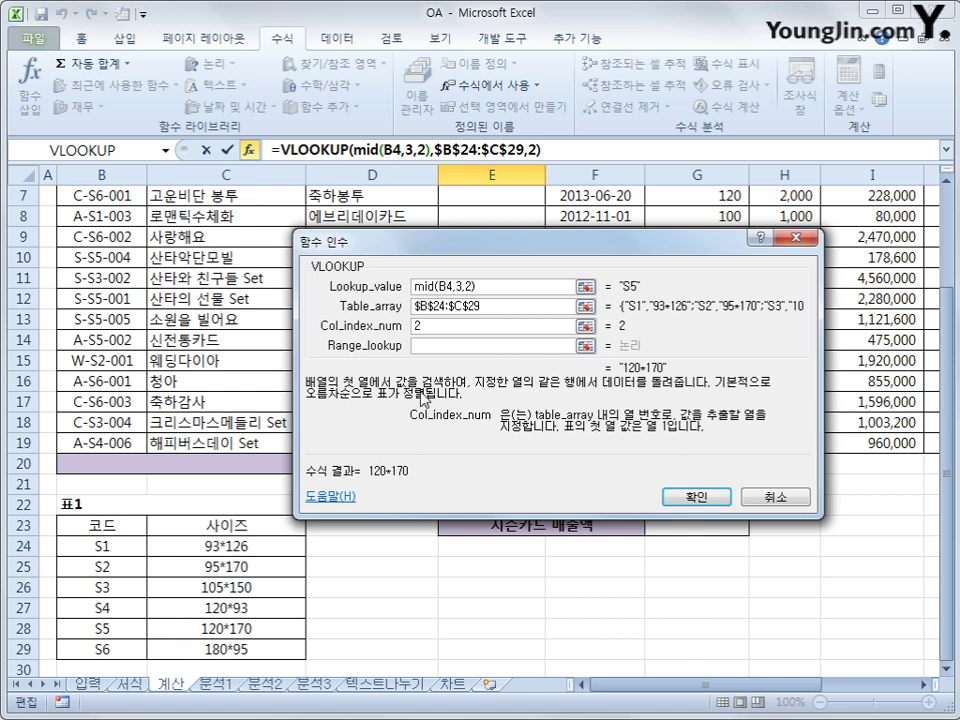
pyautogui.click(425, 347)
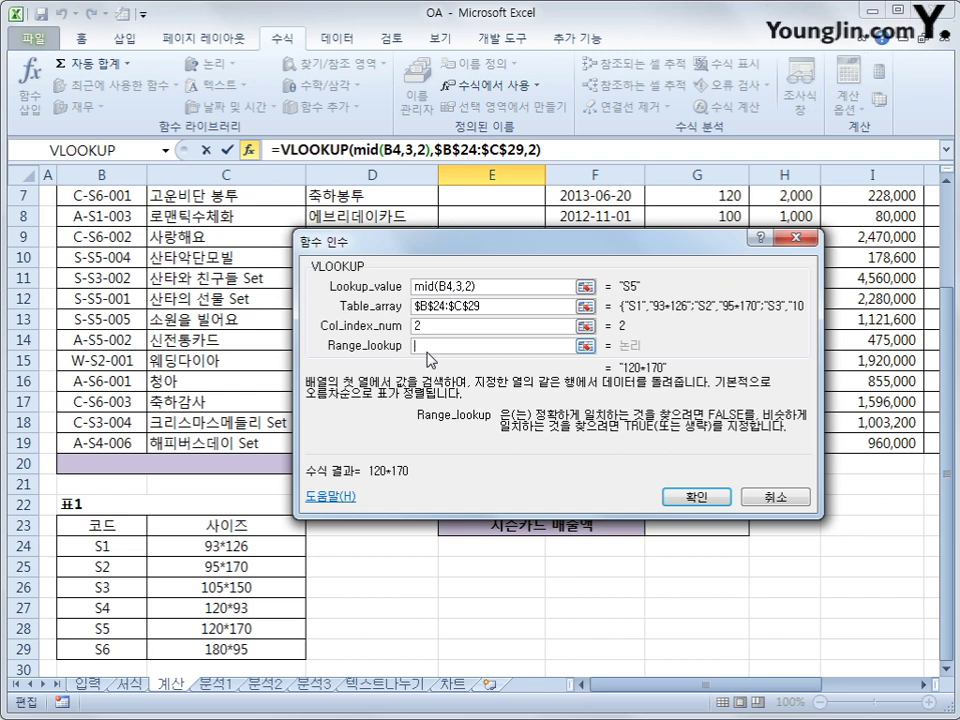
pyautogui.write('0')
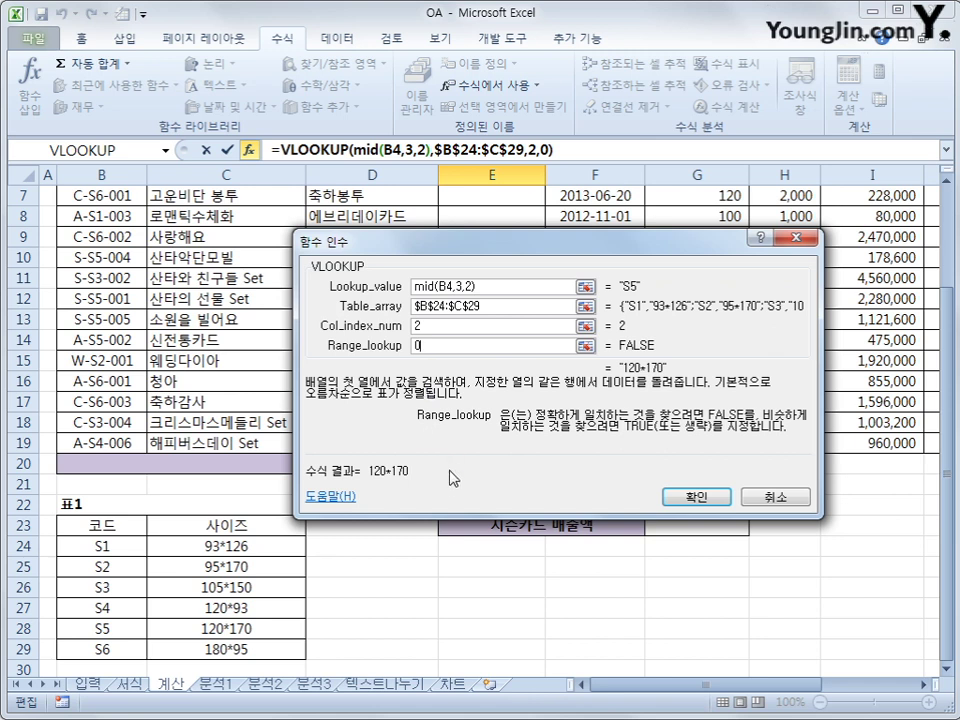
pyautogui.click(697, 497)
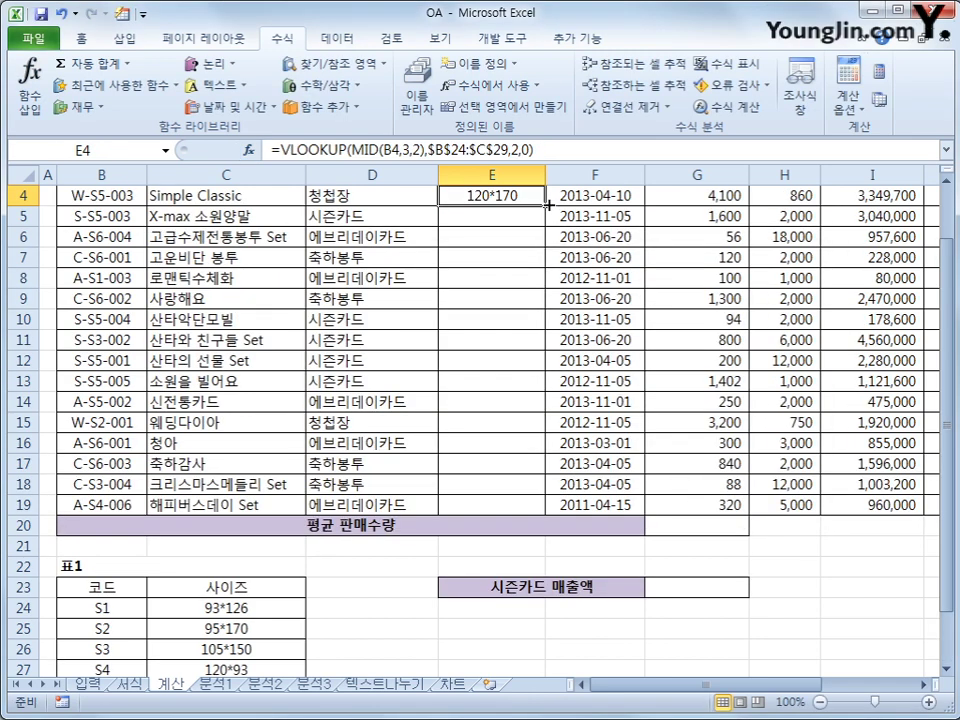
pyautogui.moveTo(547, 205); pyautogui.dragTo(538, 510)
pyautogui.scroll(1, 538, 510)
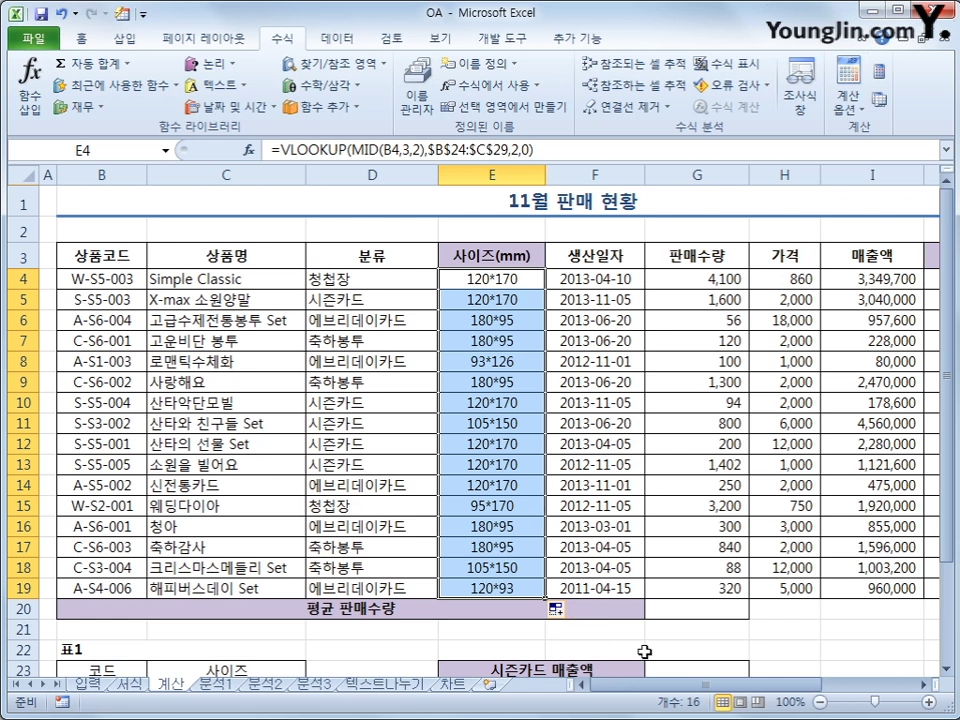
# Step: Insert a CHOOSE function in J4 under 할인율 with year($K$2)-year(F4) as its index number
pyautogui.moveTo(722, 688); pyautogui.dragTo(835, 688)
pyautogui.click(719, 281)
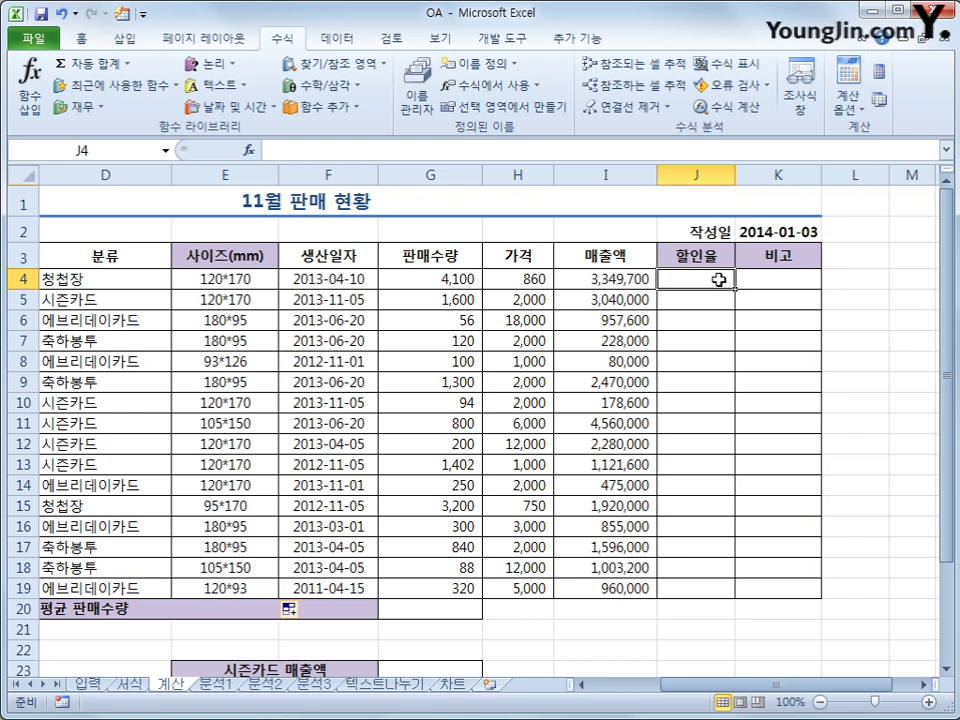
pyautogui.click(285, 63)
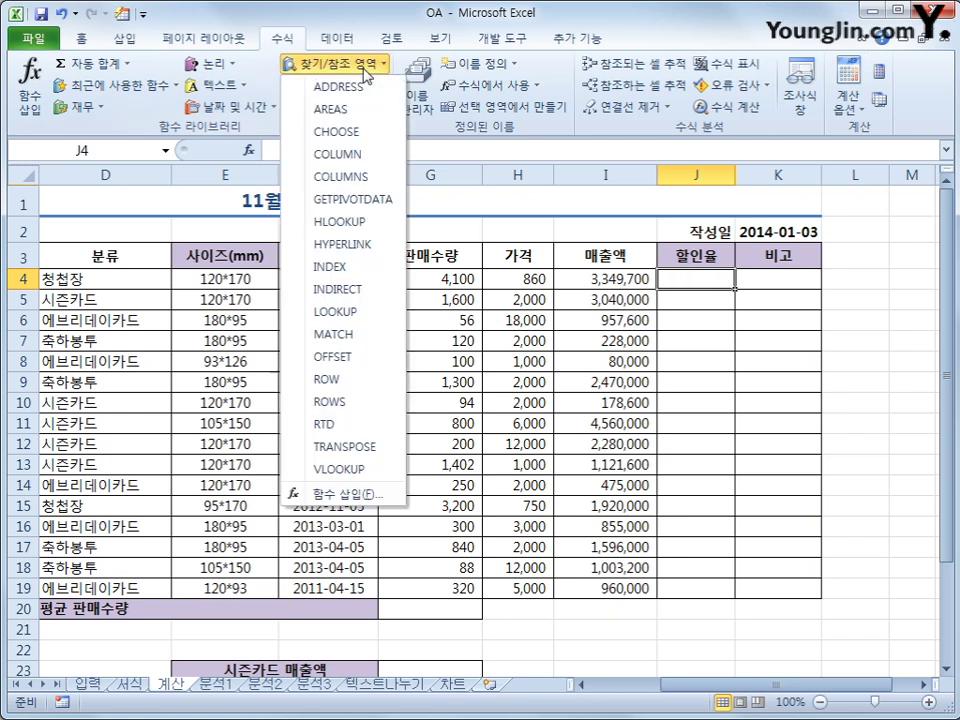
pyautogui.click(340, 140)
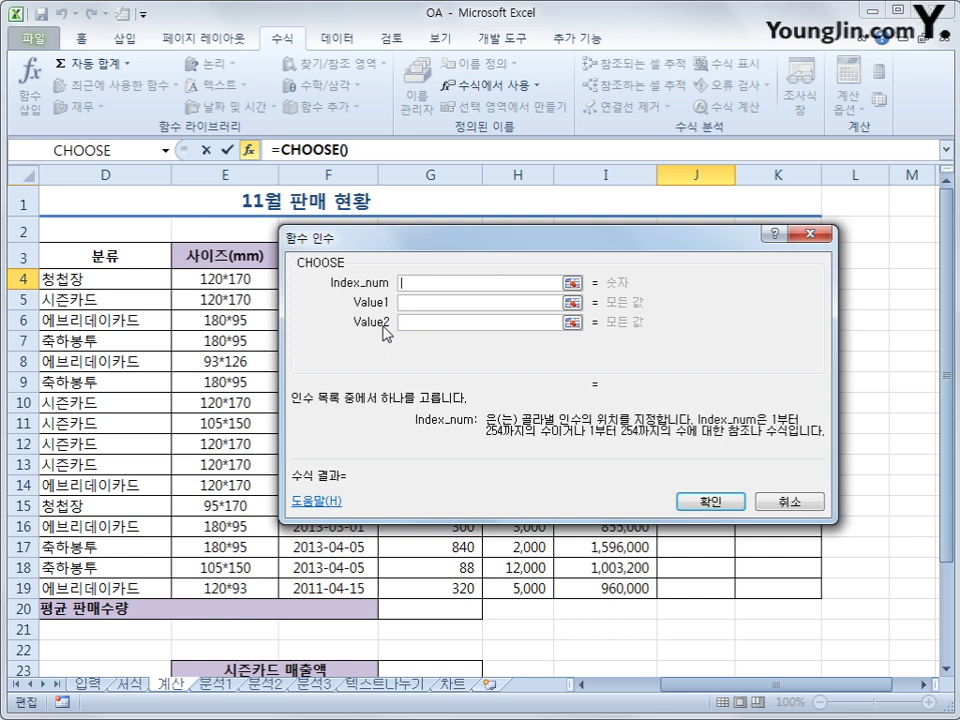
pyautogui.moveTo(560, 237); pyautogui.dragTo(546, 328)
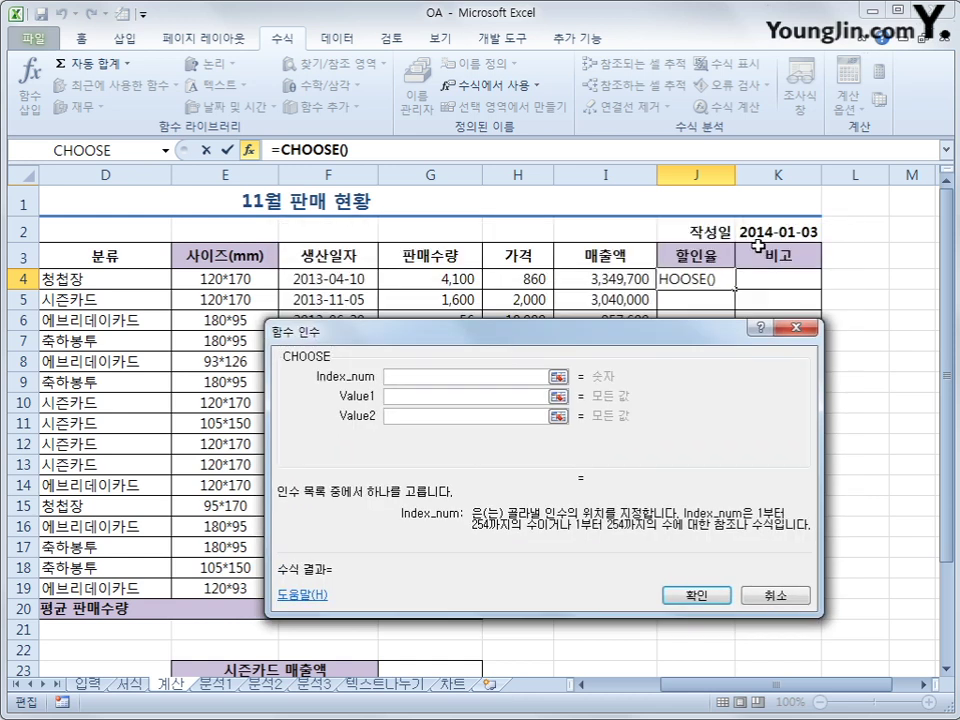
pyautogui.write('y')
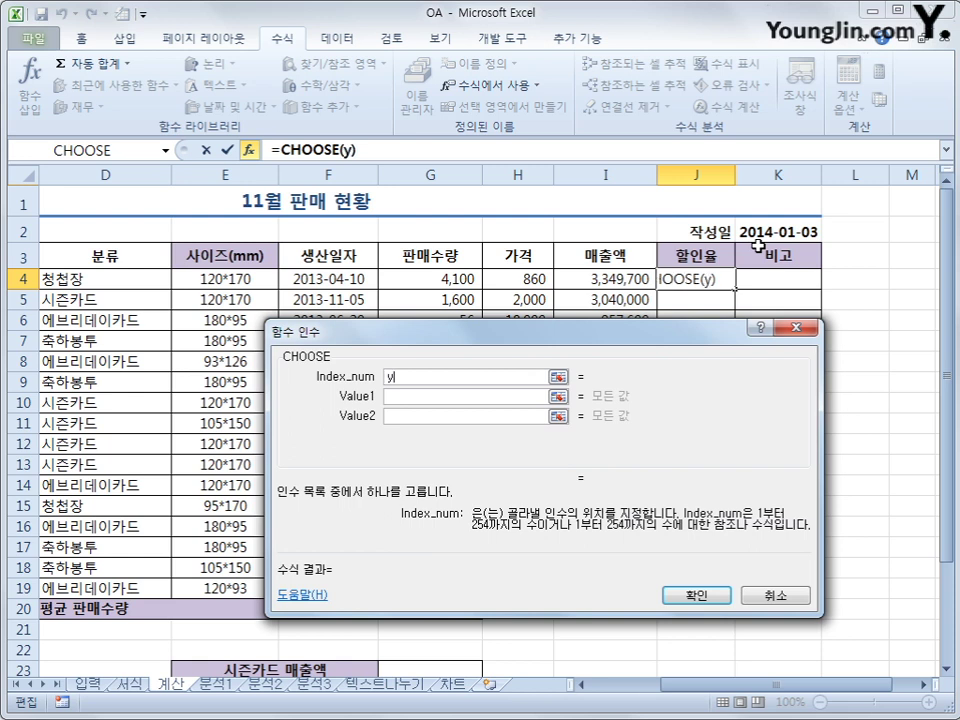
pyautogui.write('ear(')
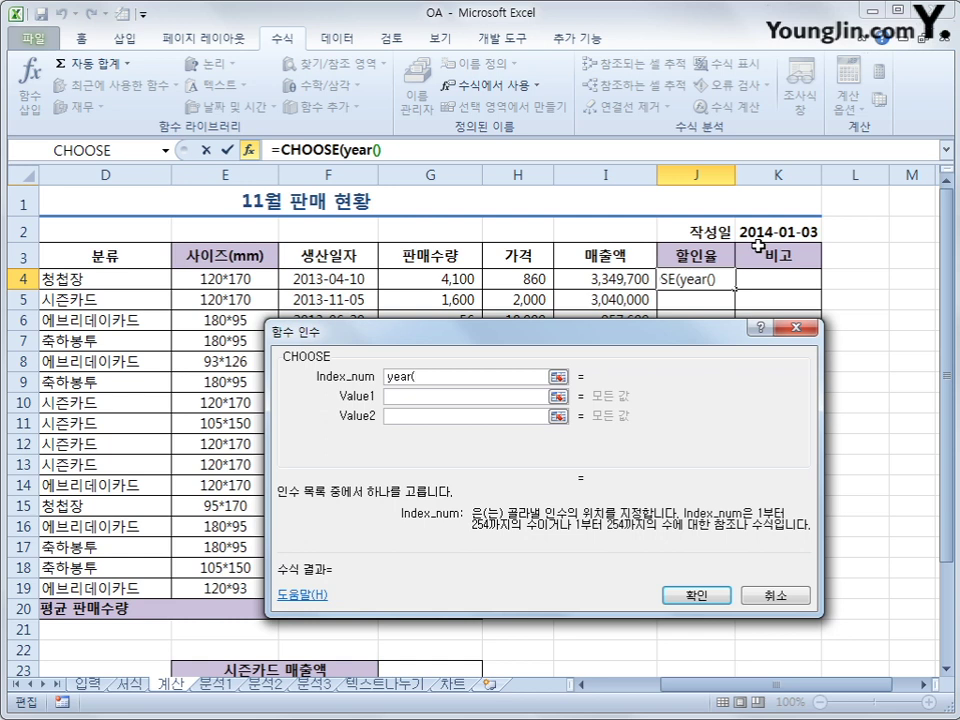
pyautogui.click(765, 232)
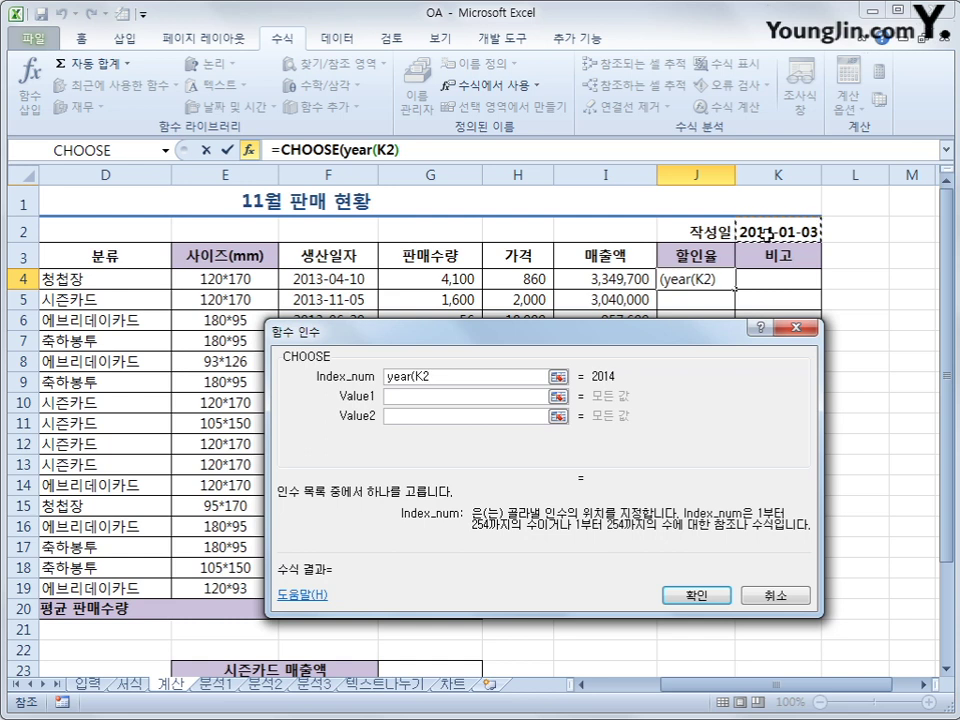
pyautogui.press('F4')
pyautogui.write(')')
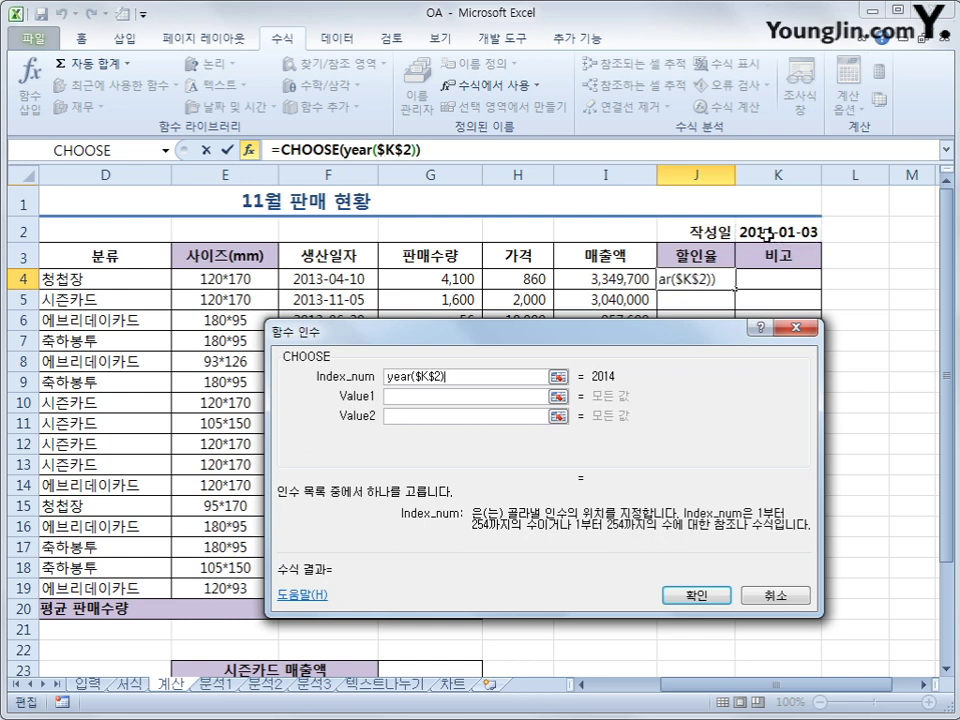
pyautogui.write('-')
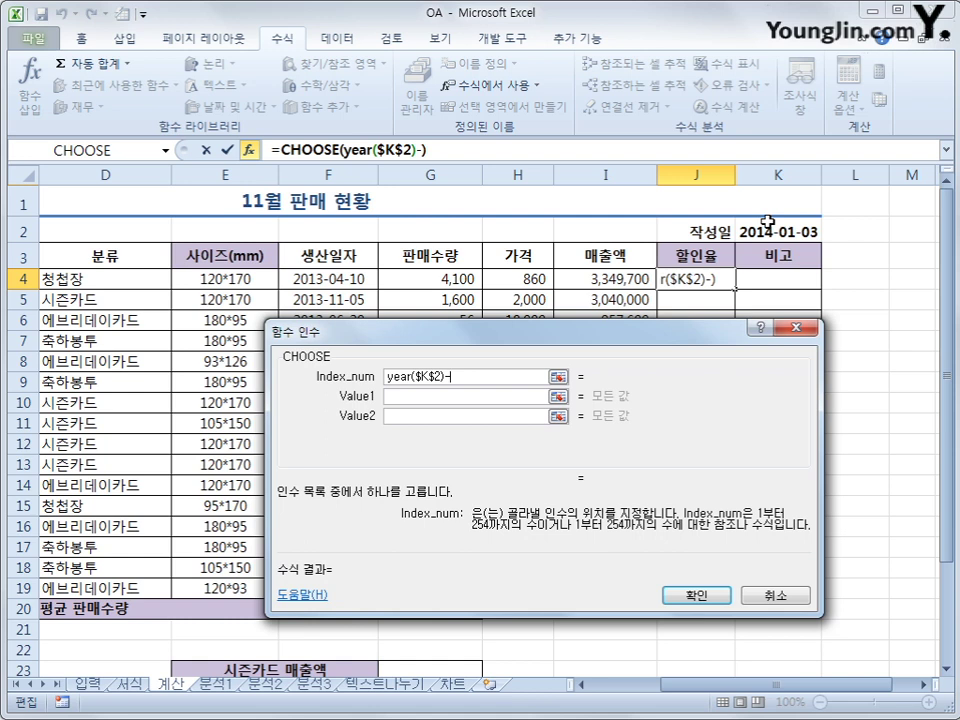
pyautogui.write('year(')
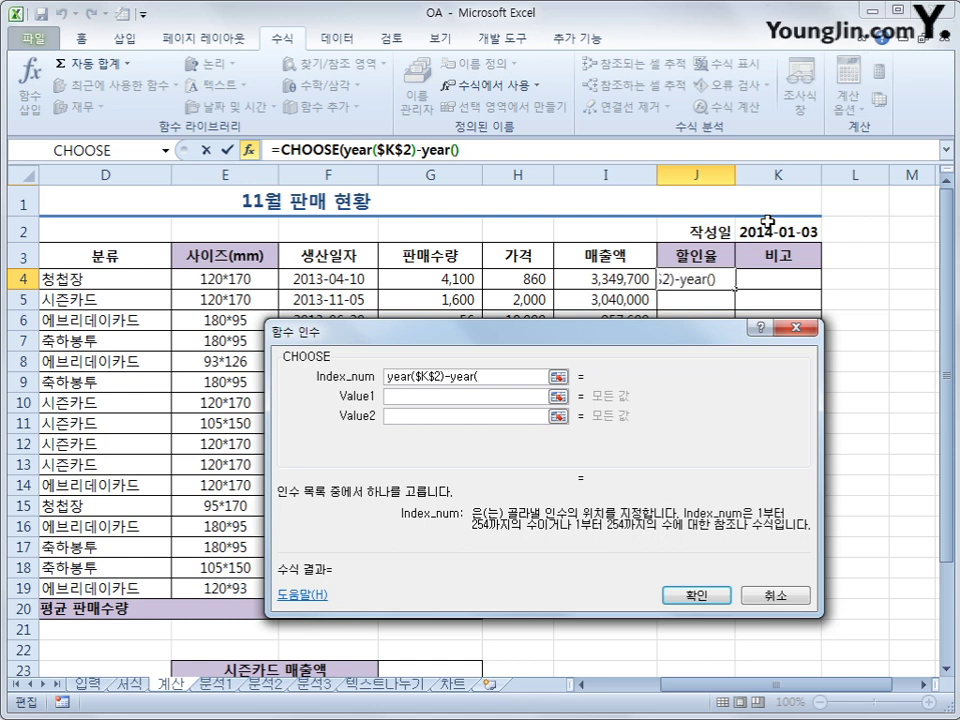
pyautogui.click(373, 279)
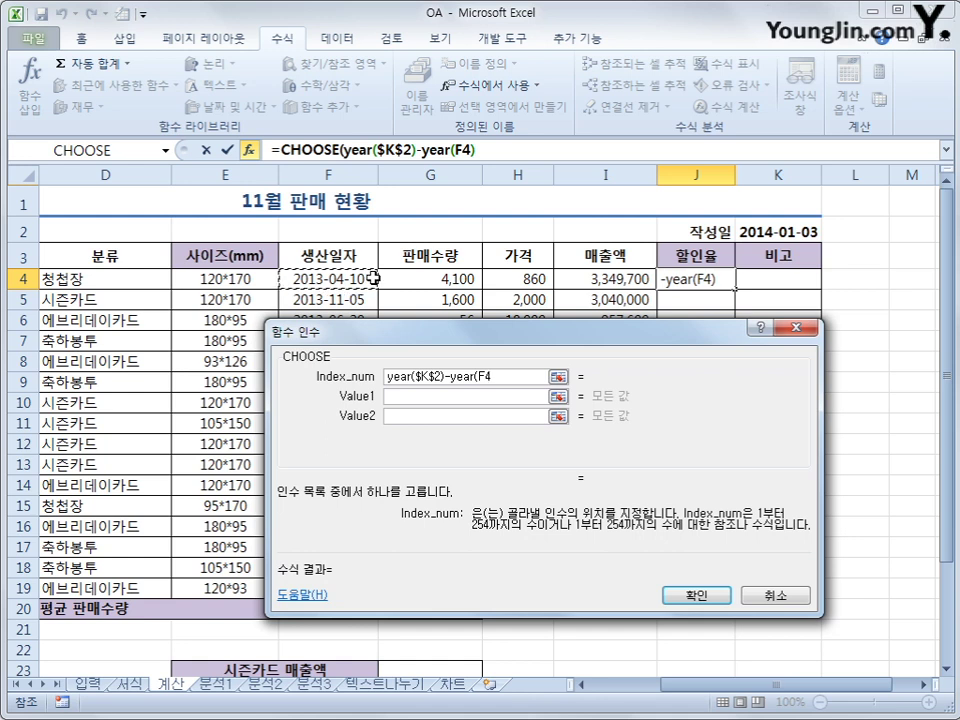
pyautogui.write(')')
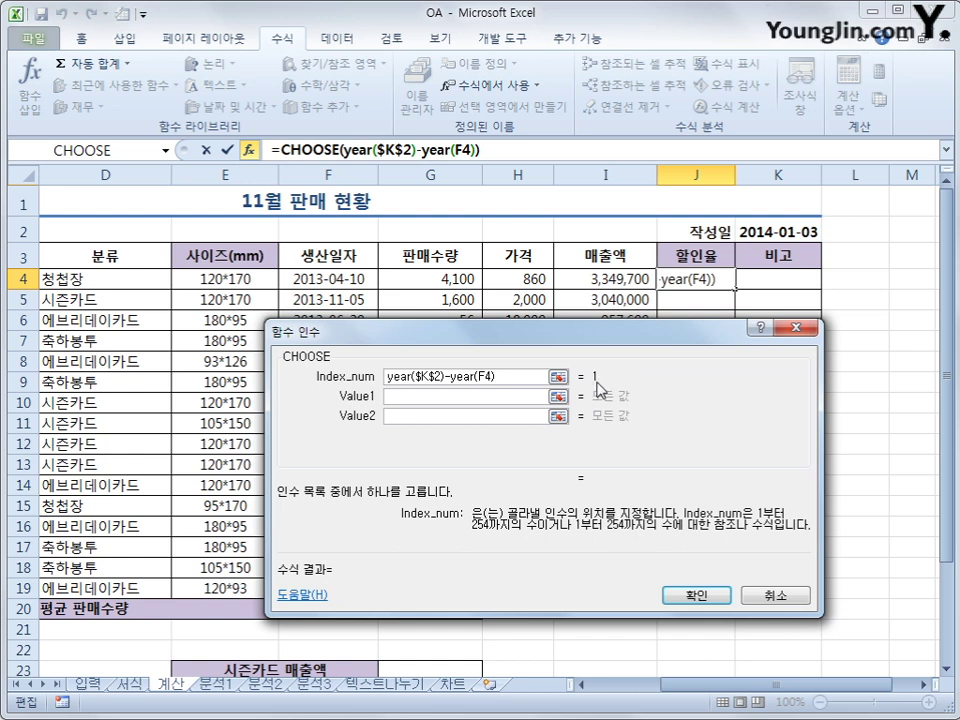
# Step: Set the CHOOSE values to 5%, 20% and 40%, and fill the 할인율 formula from J4 down to J19
pyautogui.click(527, 398)
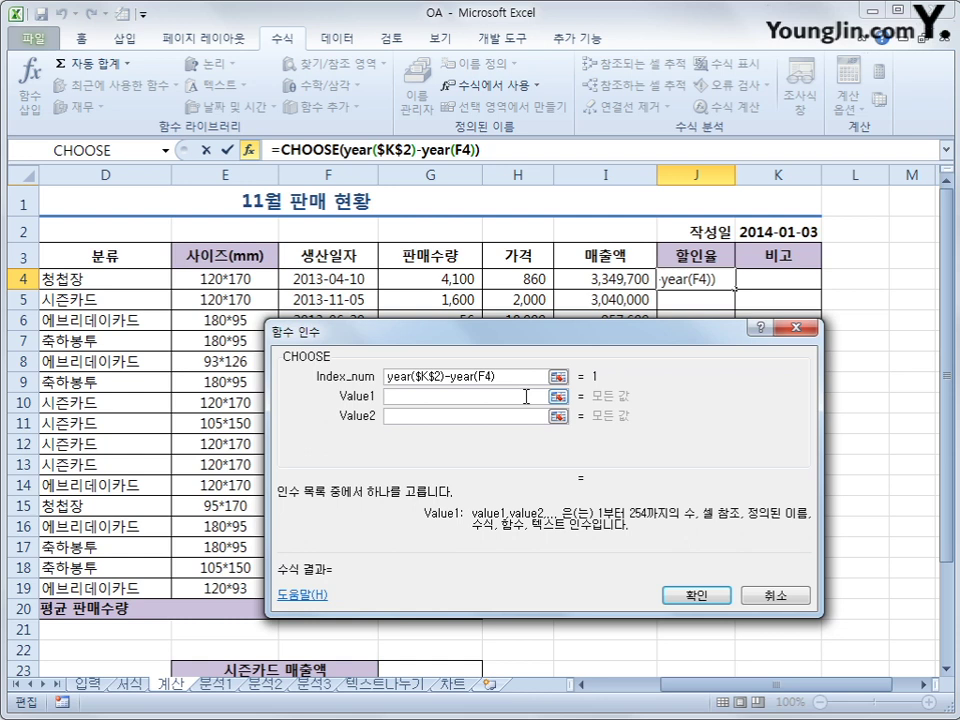
pyautogui.write('5%')
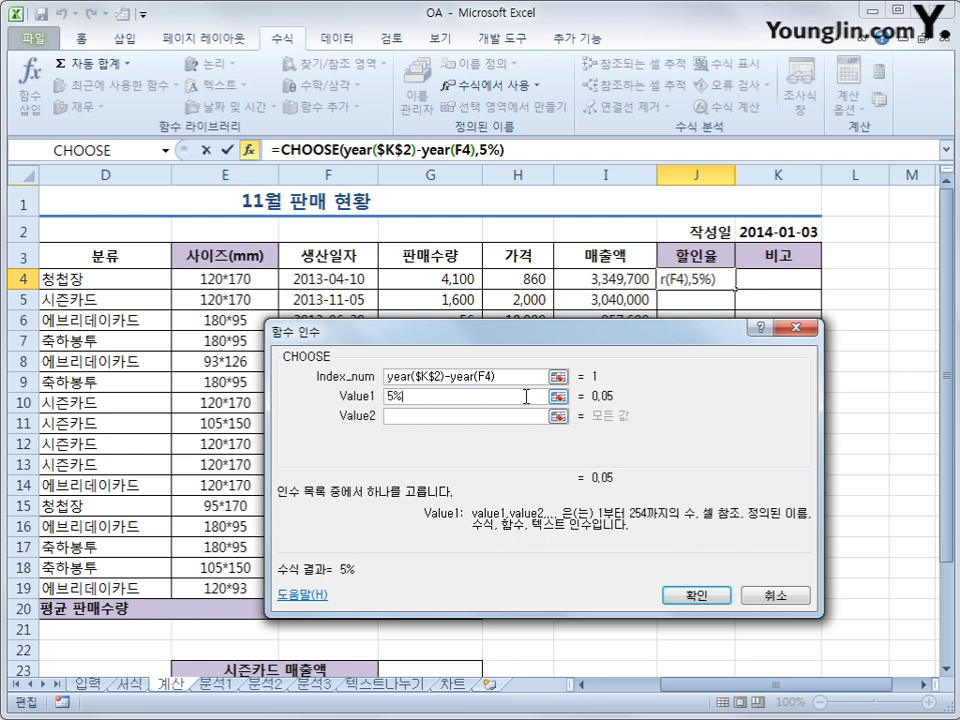
pyautogui.press('Tab')
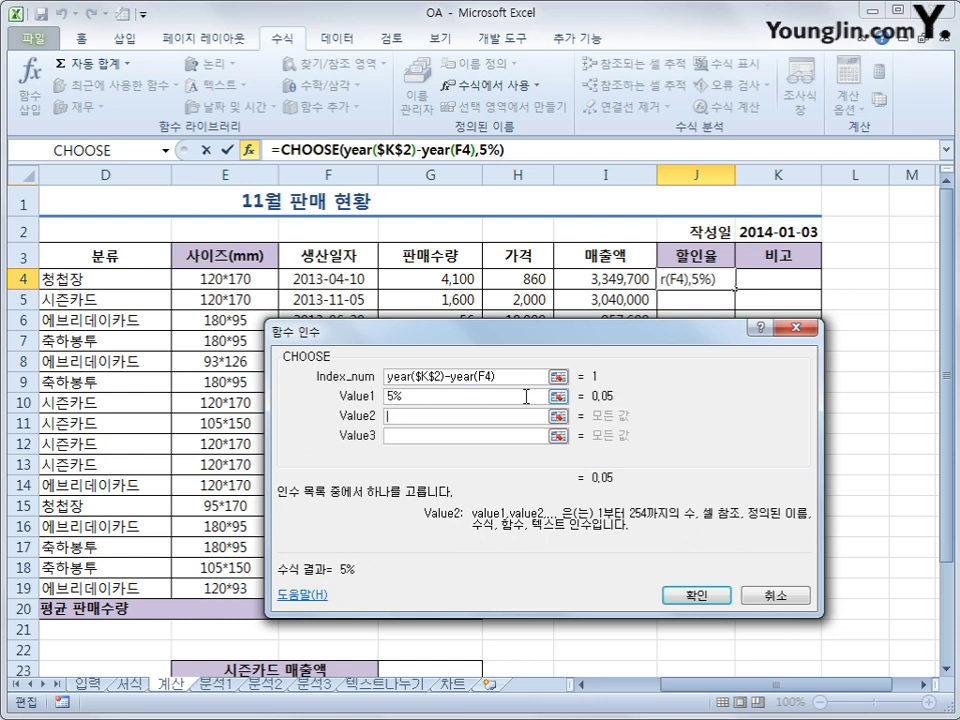
pyautogui.write('20')
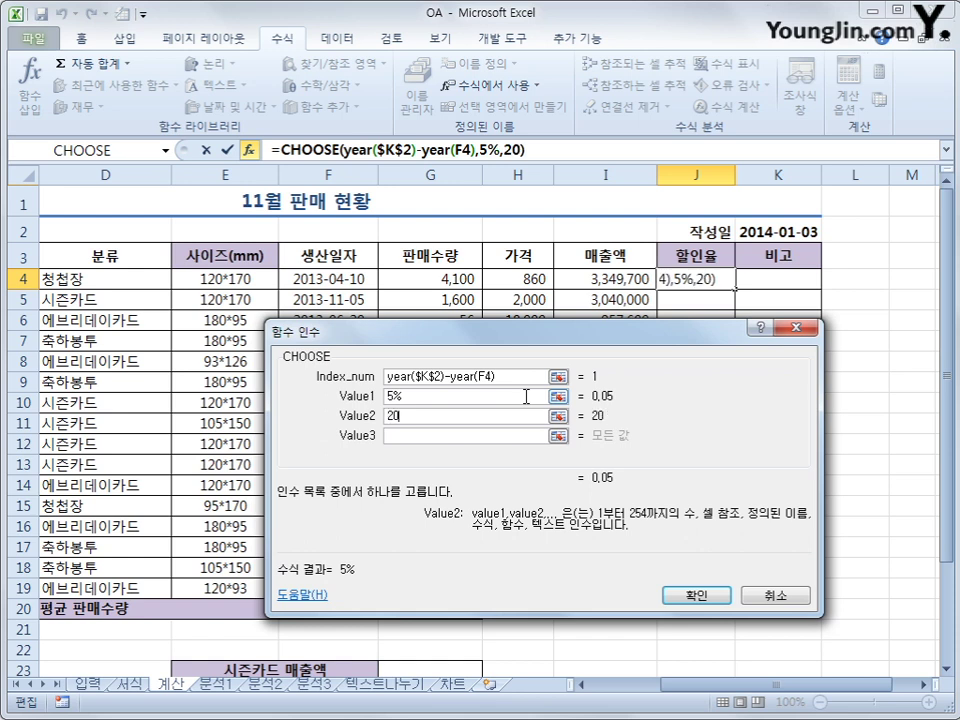
pyautogui.write('%')
pyautogui.press('Tab')
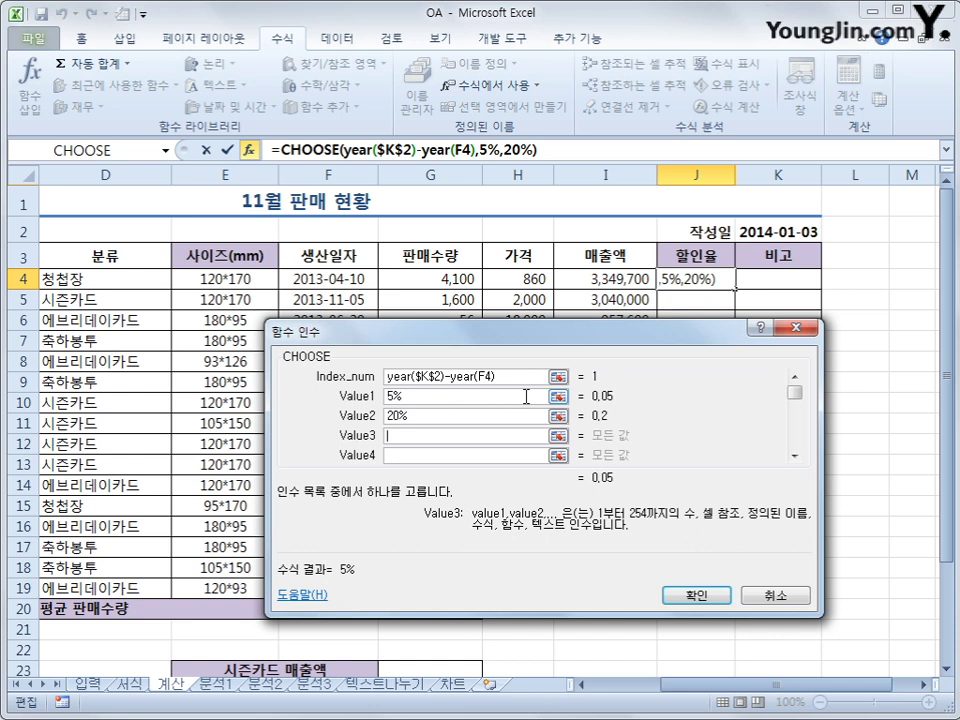
pyautogui.write('40%')
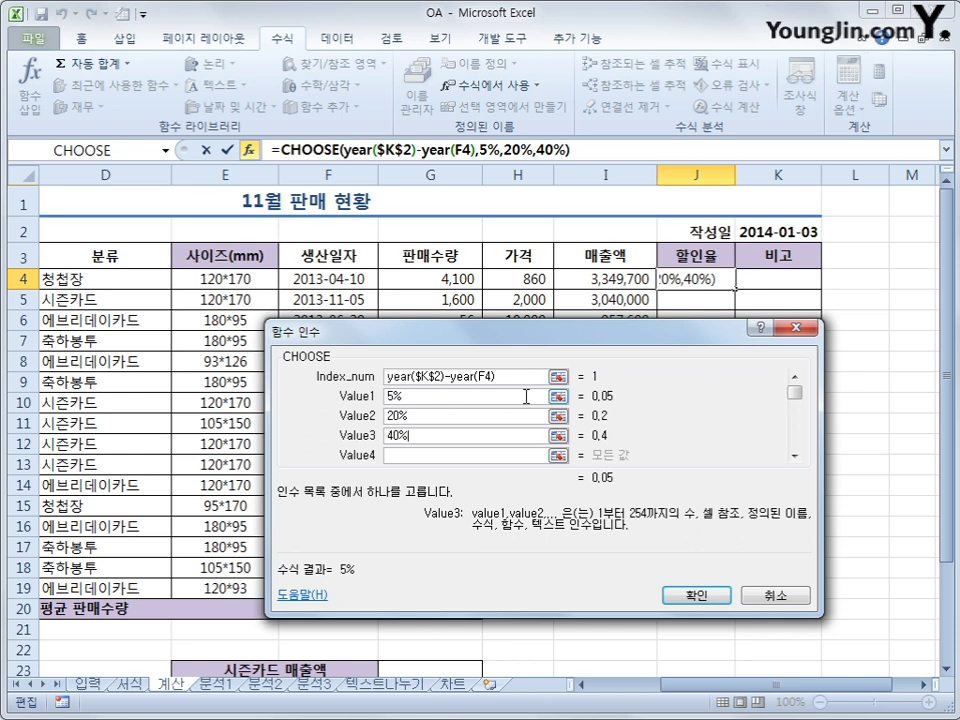
pyautogui.click(698, 593)
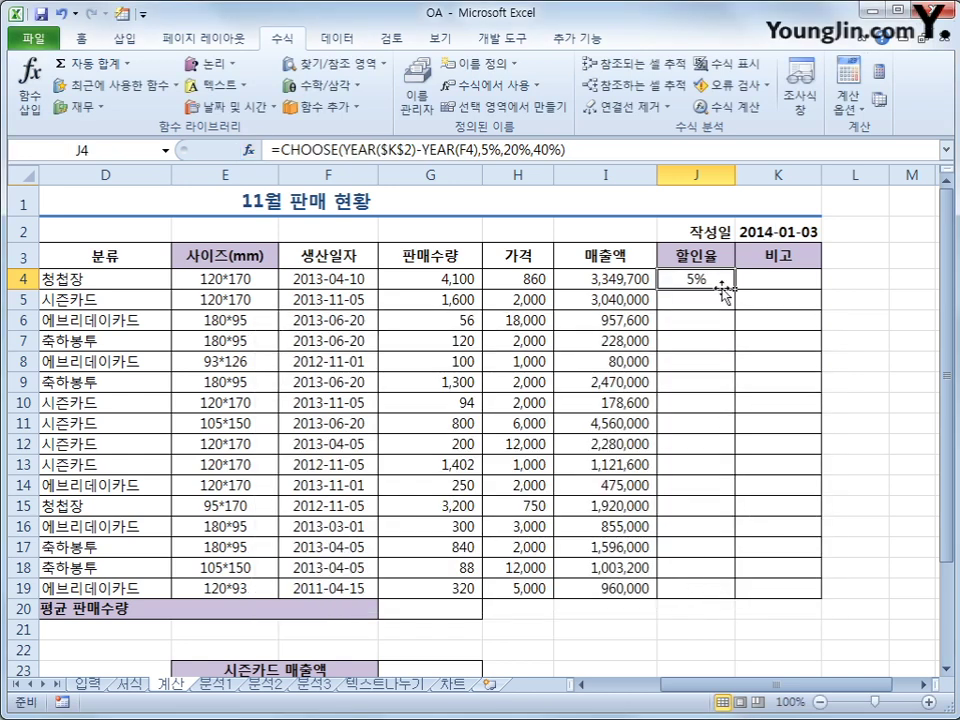
pyautogui.moveTo(735, 288); pyautogui.dragTo(694, 589)
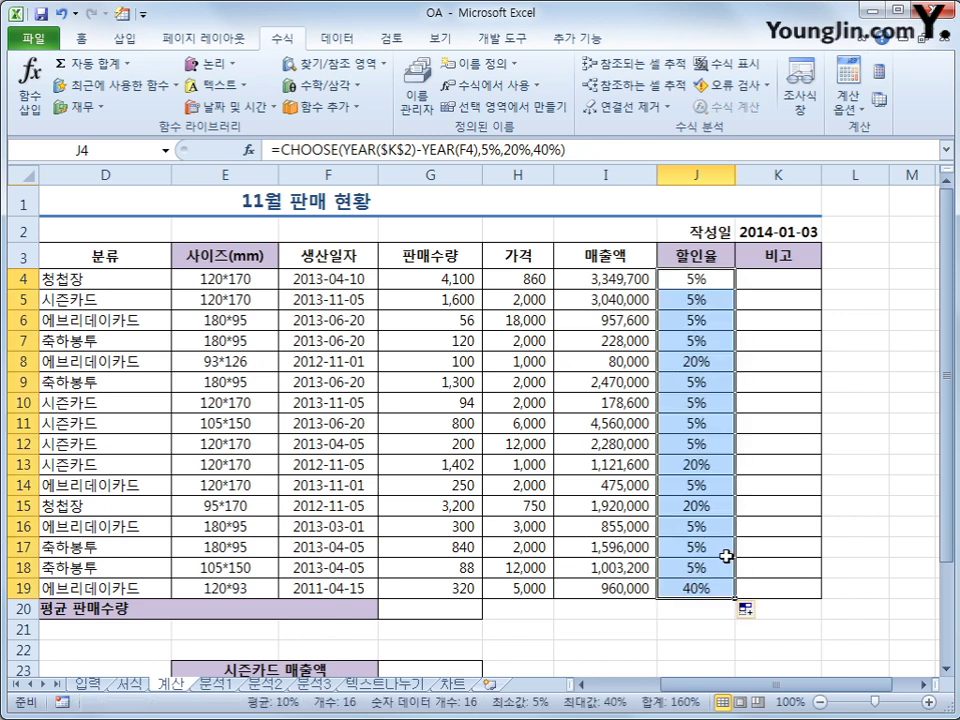
# Step: Start an IF formula in K4 under 비고 with a nested AND whose first condition is G4>1000
pyautogui.click(793, 278)
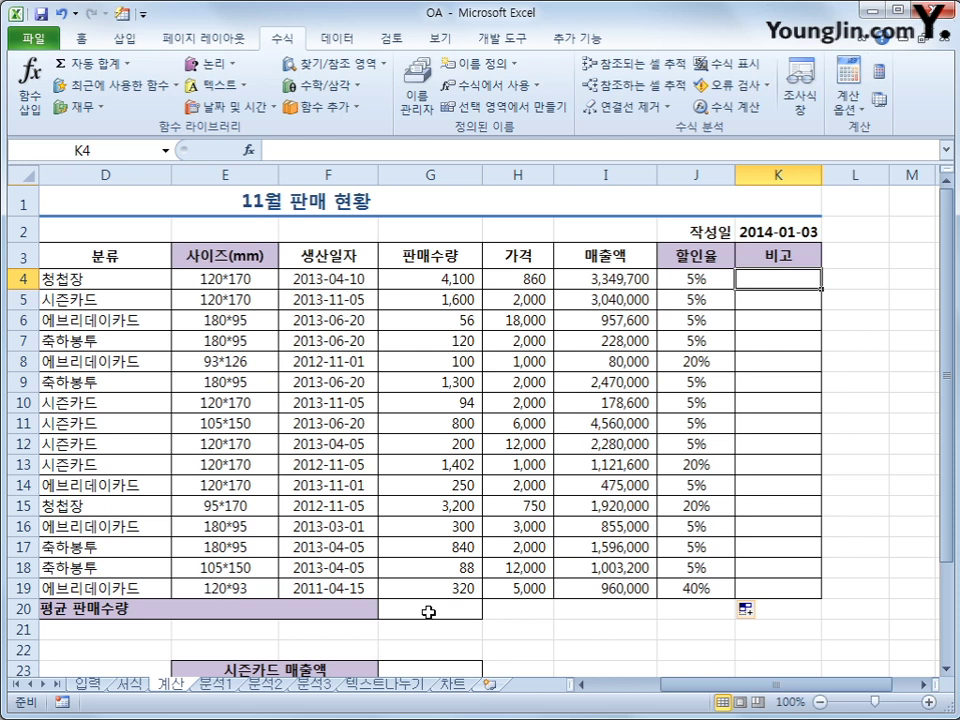
pyautogui.scroll(-1, 416, 604)
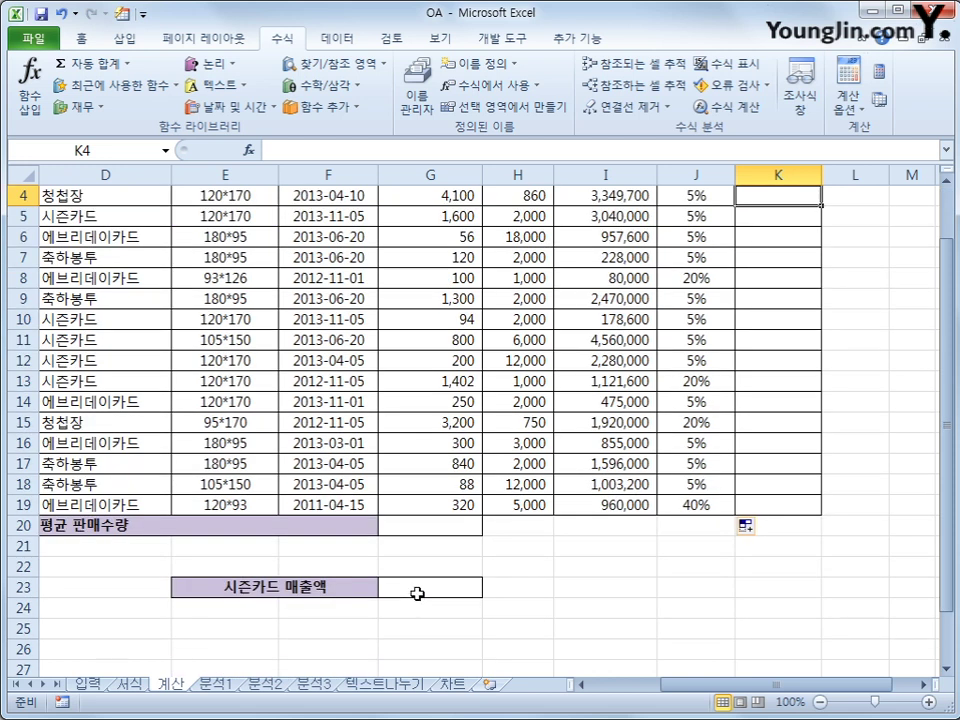
pyautogui.scroll(1, 417, 594)
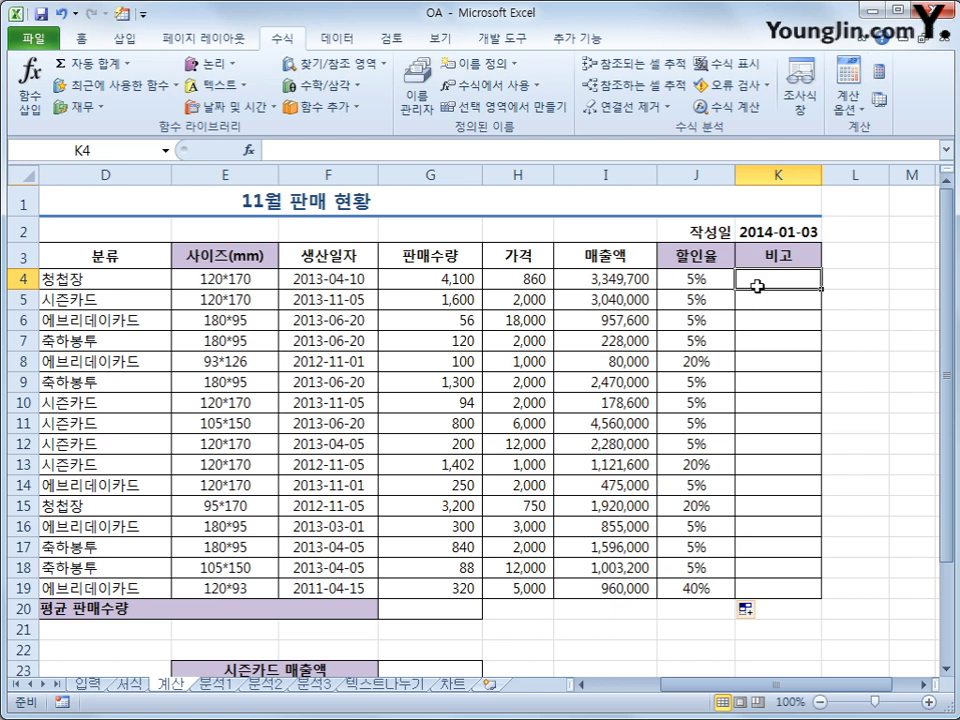
pyautogui.click(409, 283)
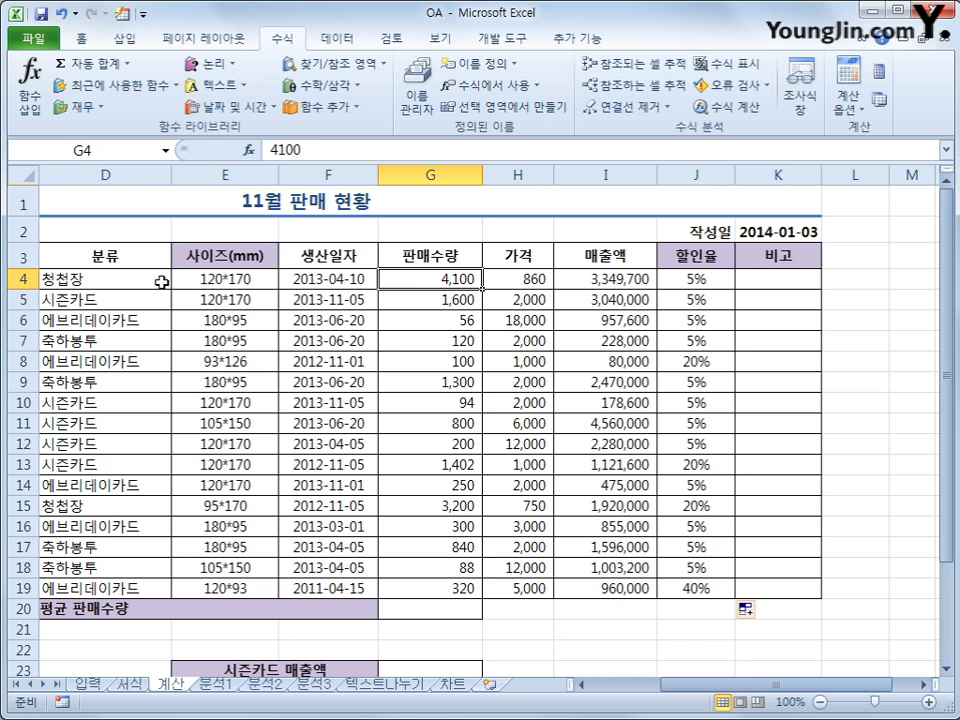
pyautogui.click(795, 284)
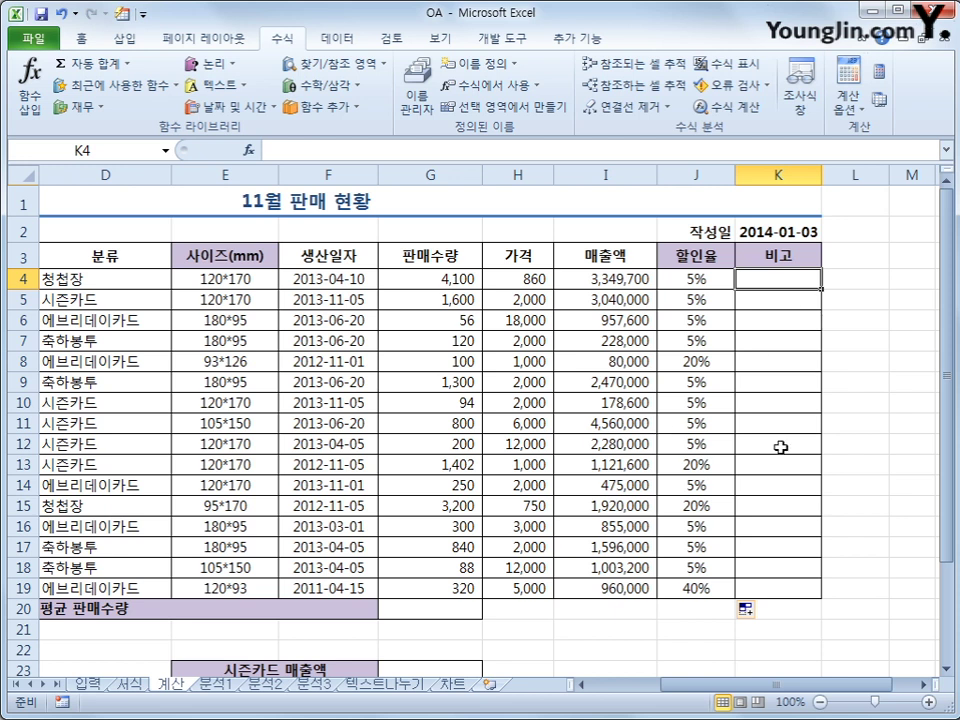
pyautogui.write('=')
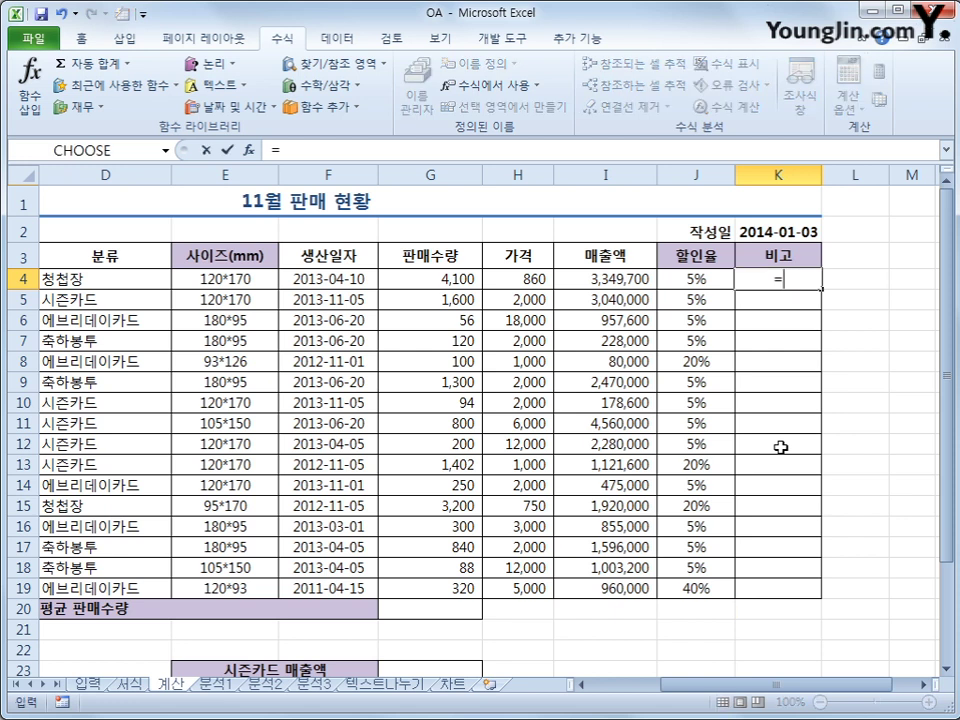
pyautogui.write('if(')
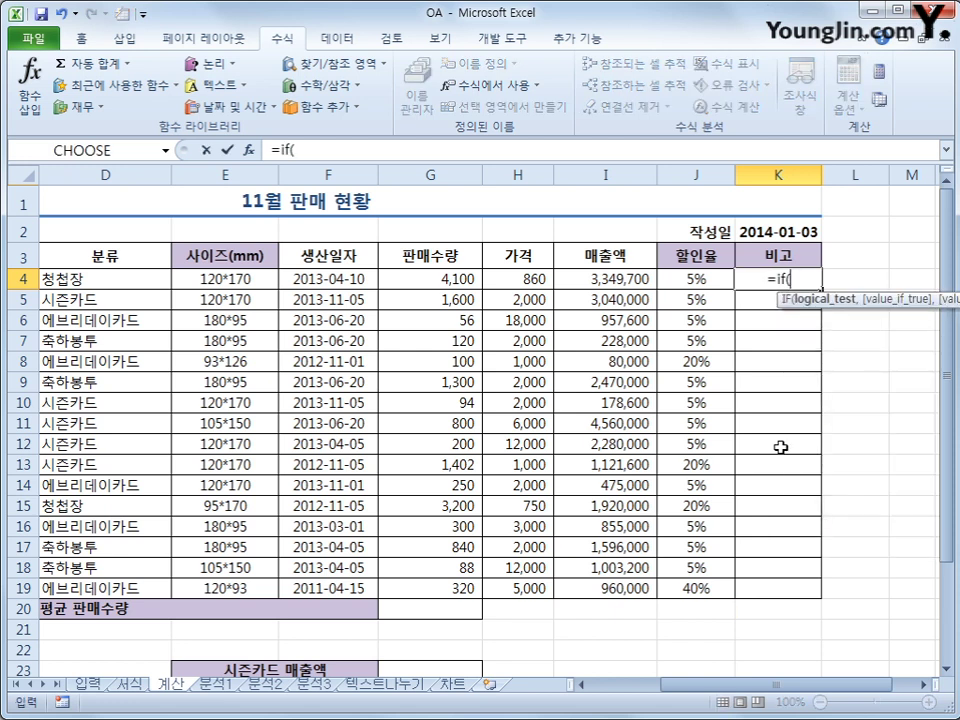
pyautogui.write('and(')
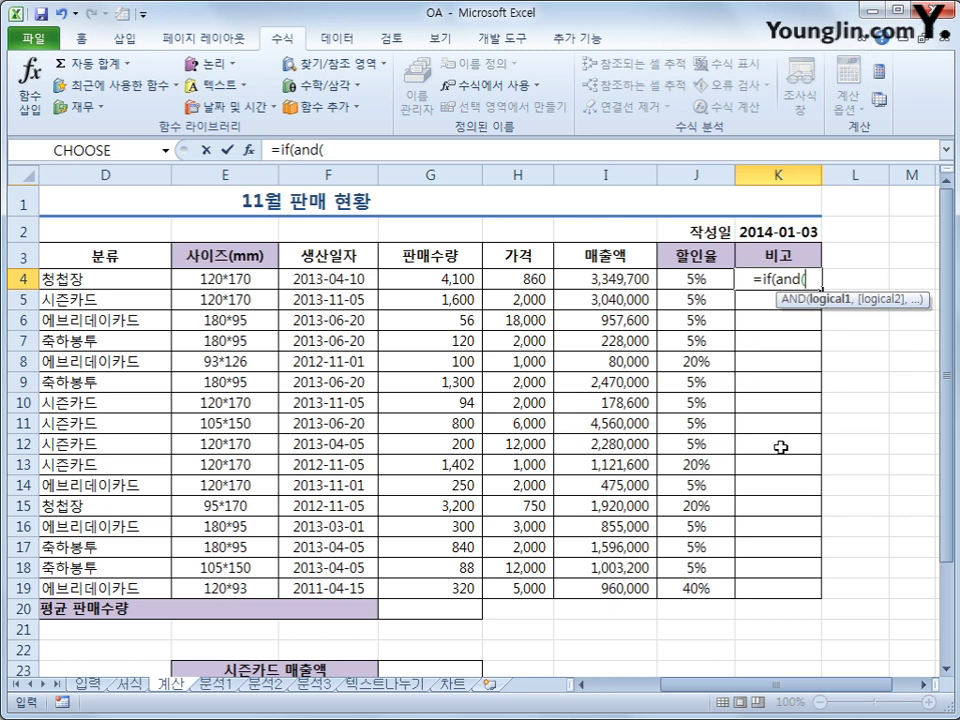
pyautogui.click(478, 281)
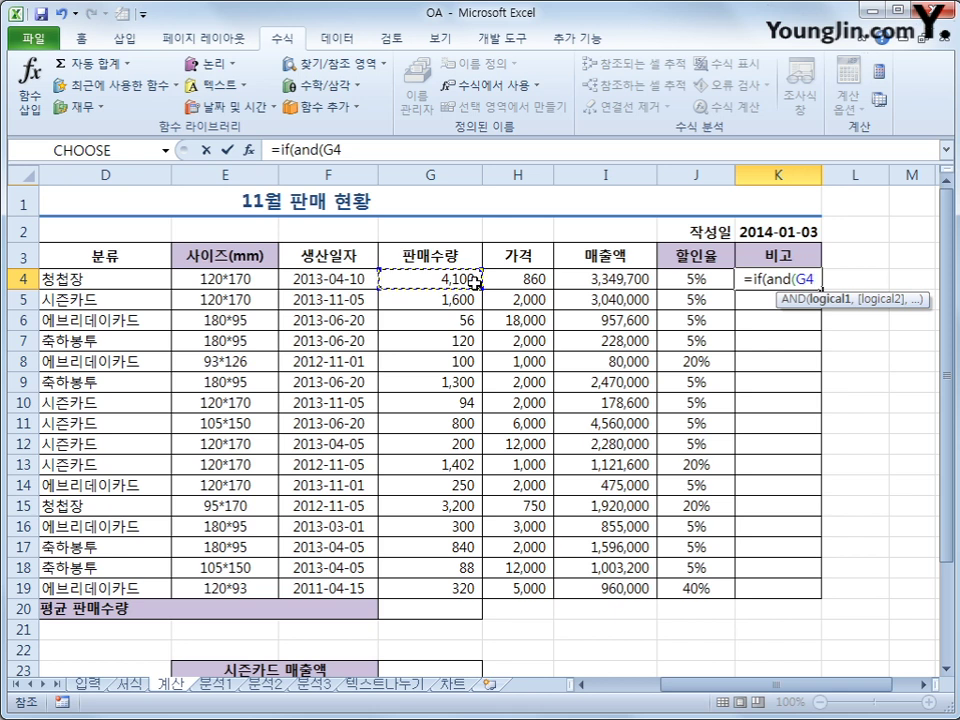
pyautogui.write('>')
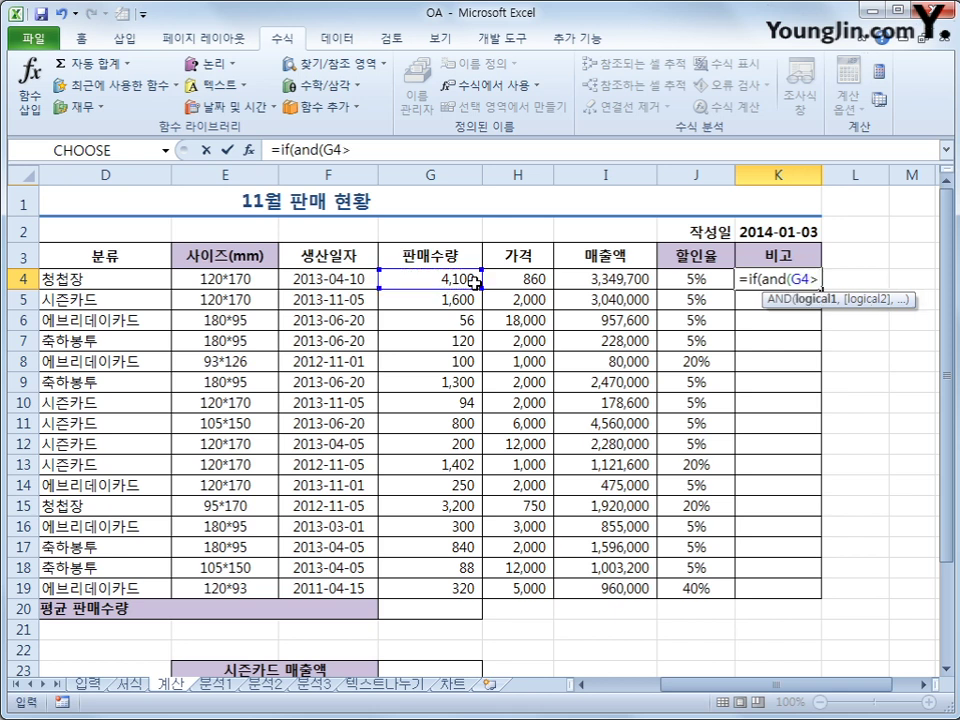
pyautogui.write('1000,')
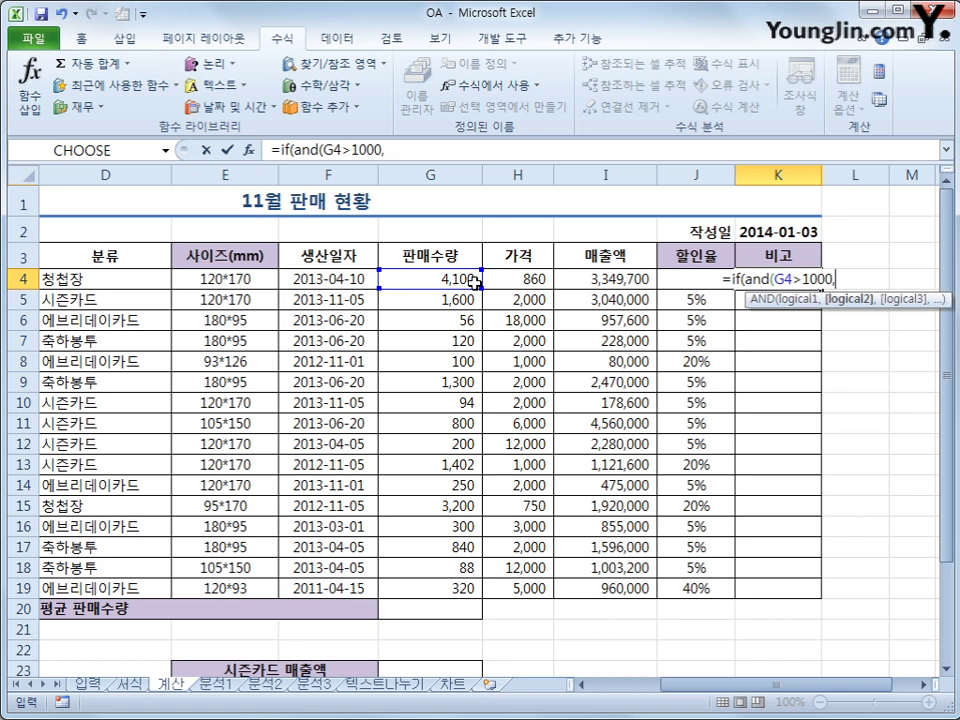
# Step: Add D4<>"청첩장" as the second AND condition in K4 and close the logical test
pyautogui.click(133, 283)
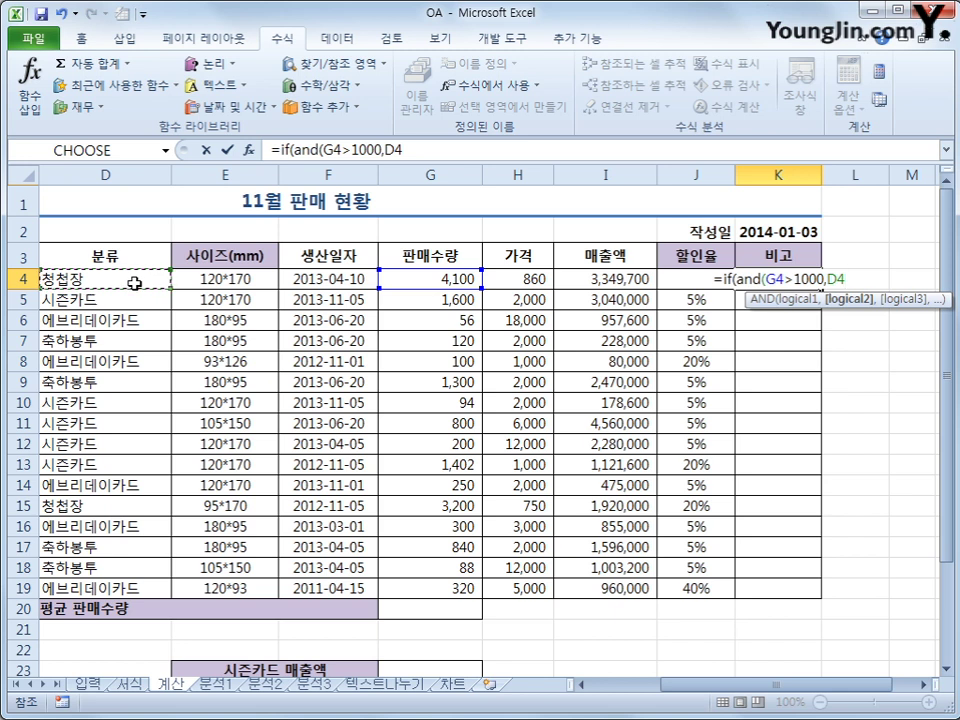
pyautogui.write('<>"')
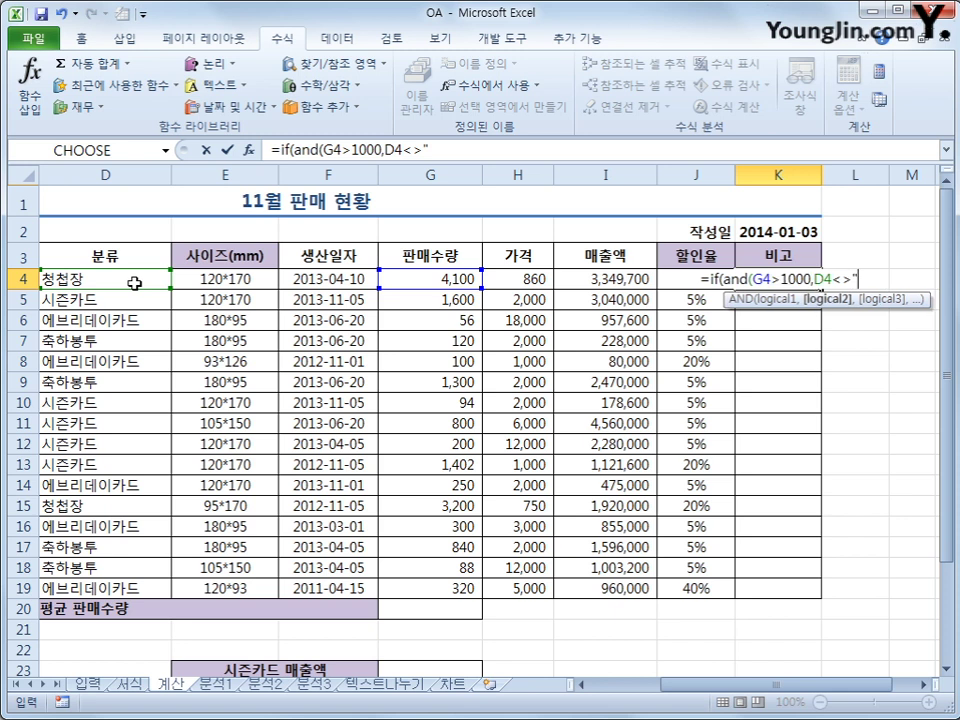
pyautogui.write('청처')
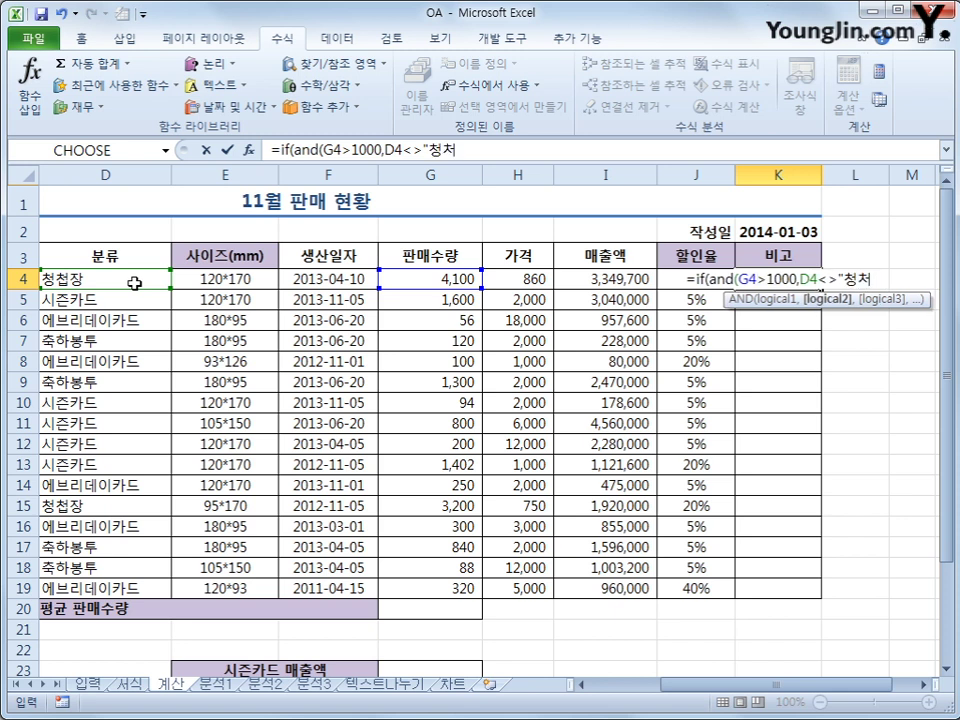
pyautogui.write('ㅂ장"')
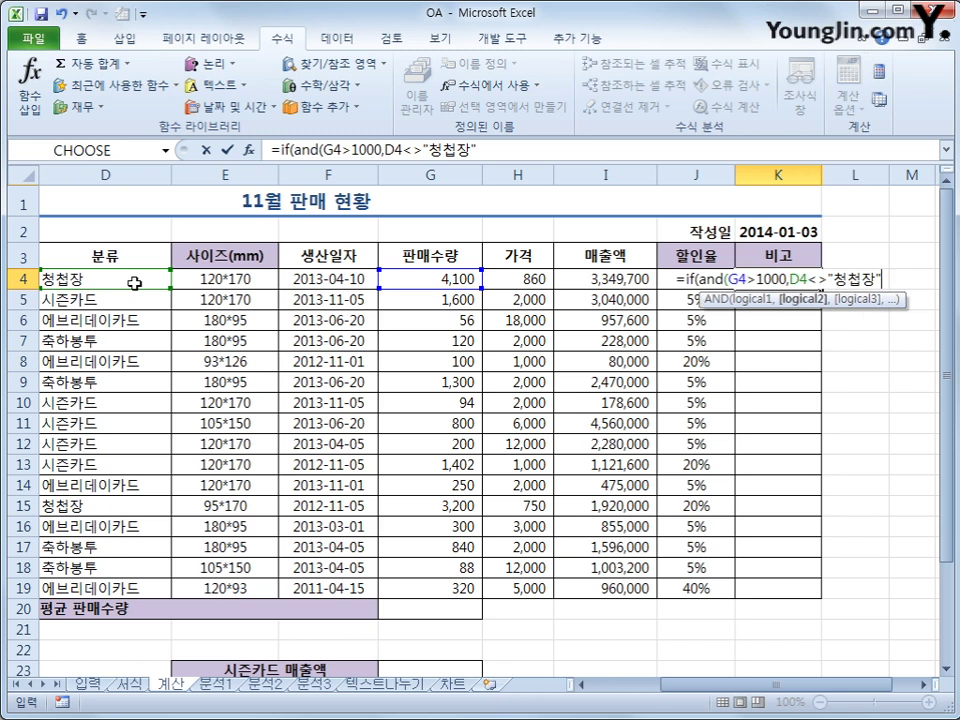
pyautogui.write(')),')
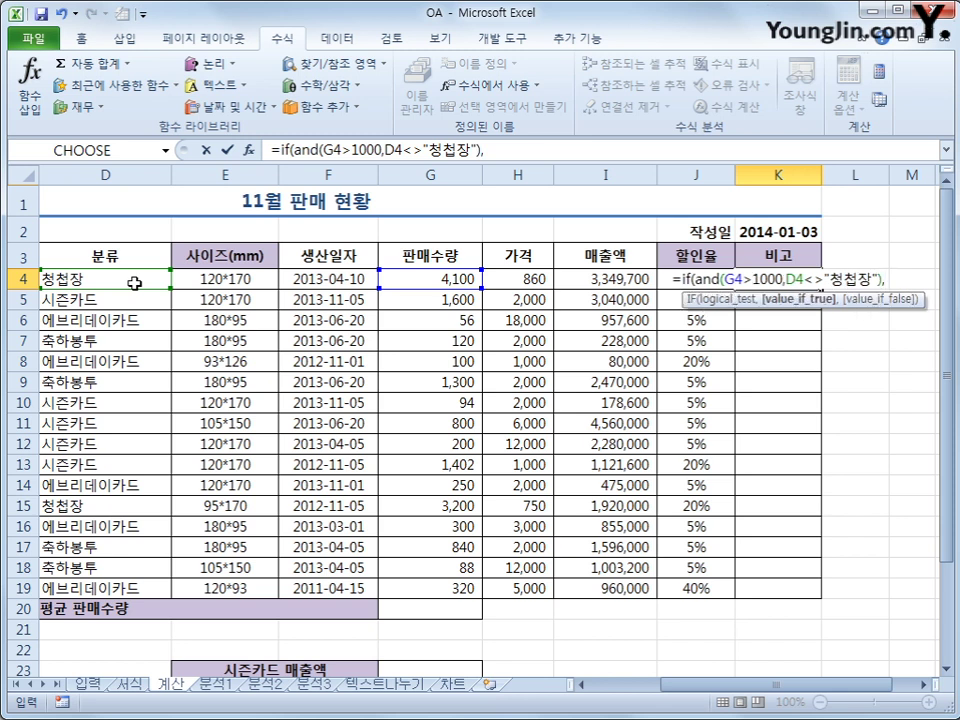
# Step: Complete the IF formula in K4 with "Hit" as the true value and an empty string as the false value
pyautogui.write('"ㅗ')
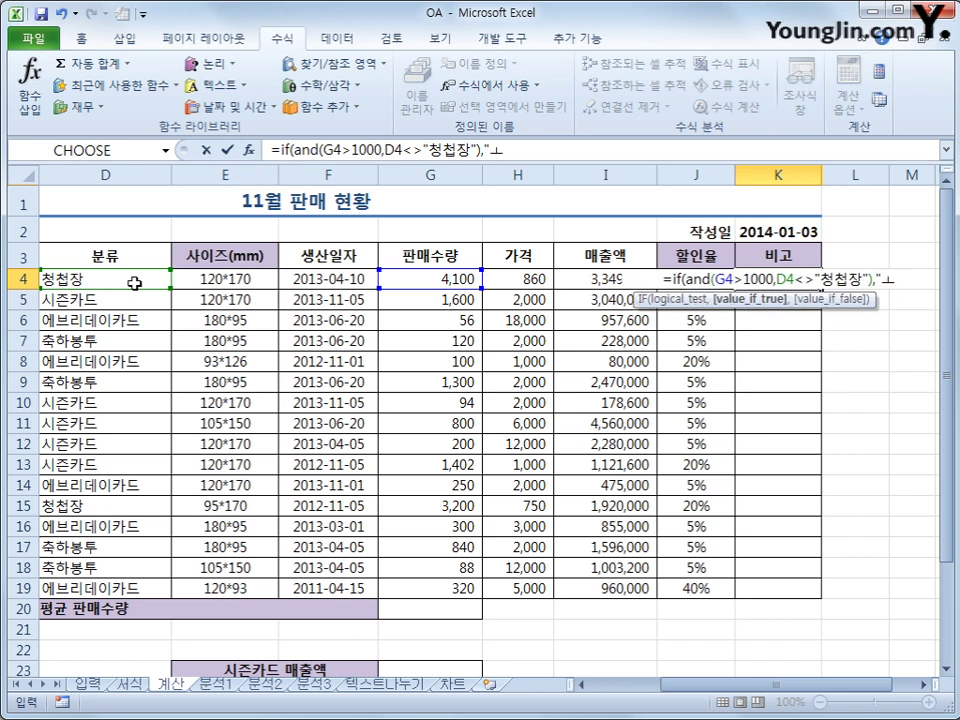
pyautogui.press('BackSpace')
pyautogui.write('Hit')
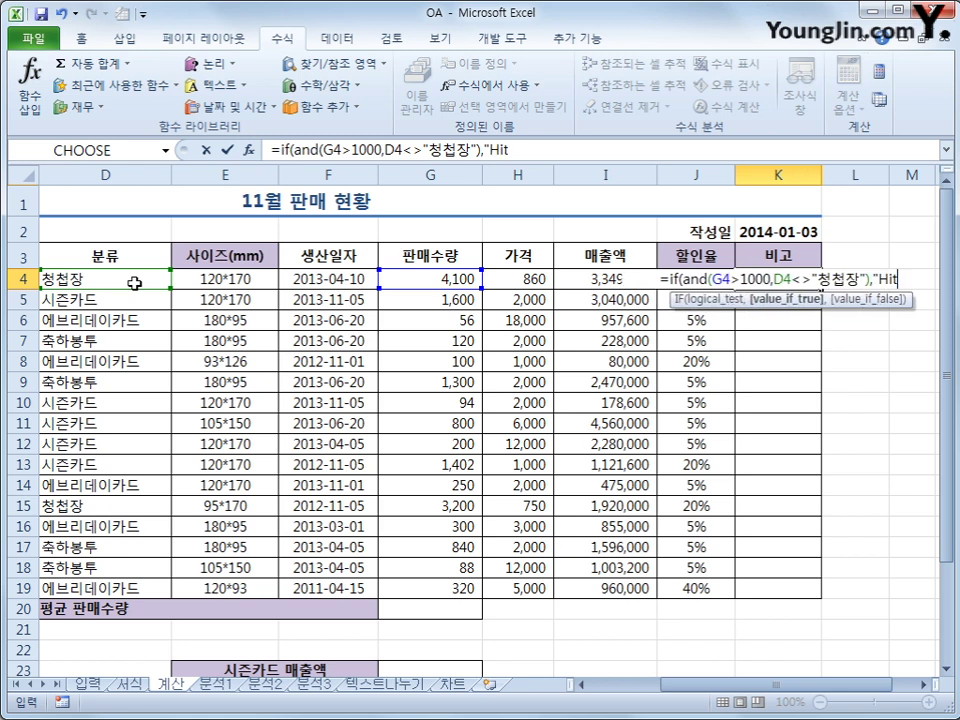
pyautogui.write('",')
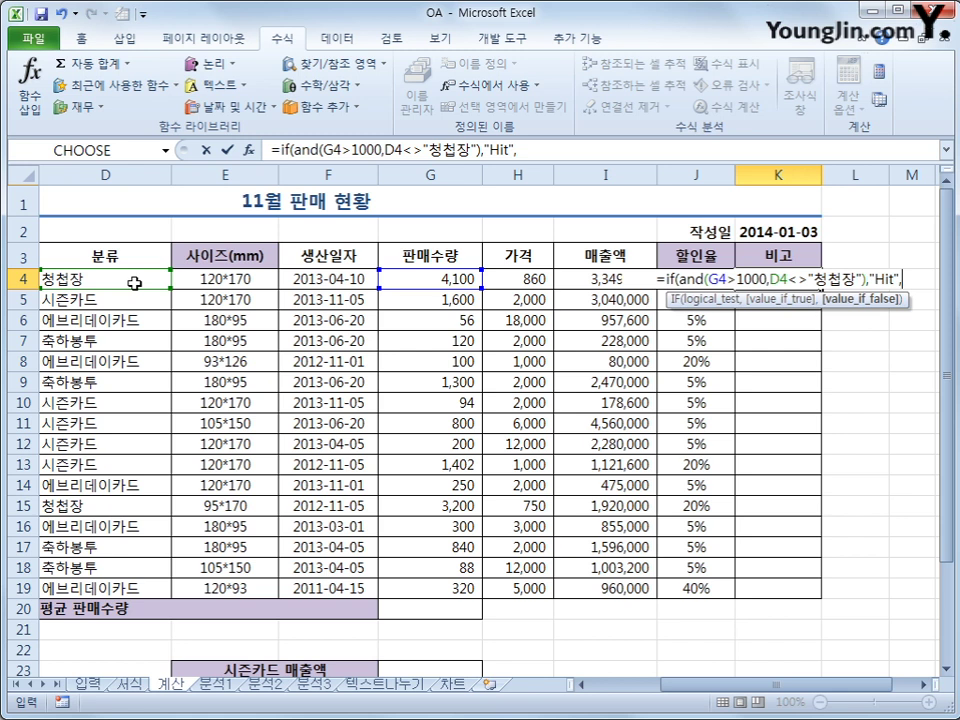
pyautogui.write('"")')
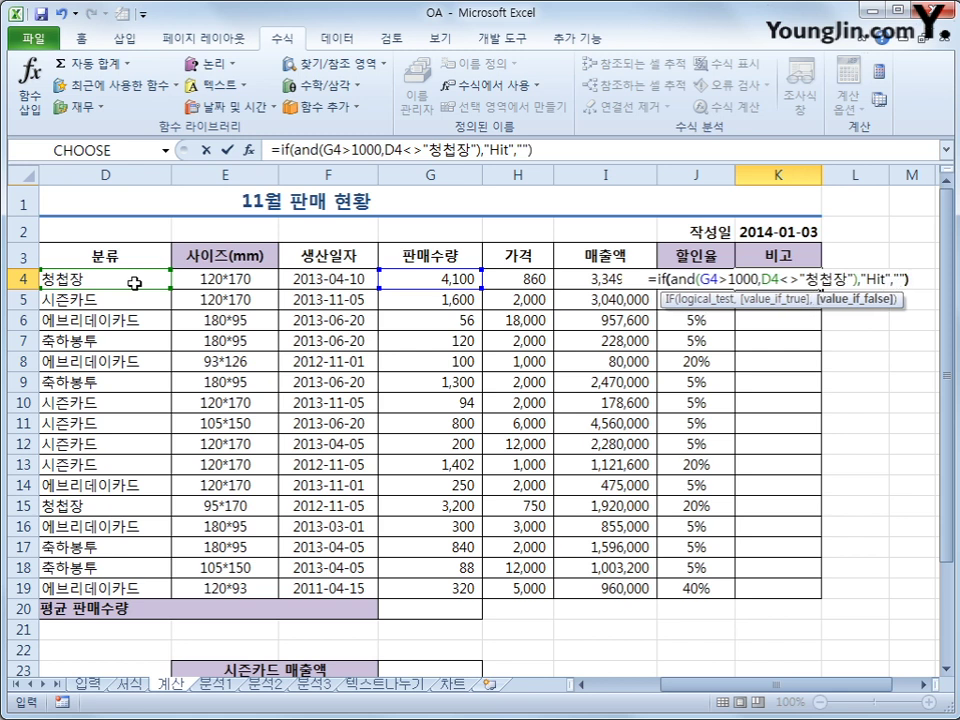
pyautogui.press('Return')
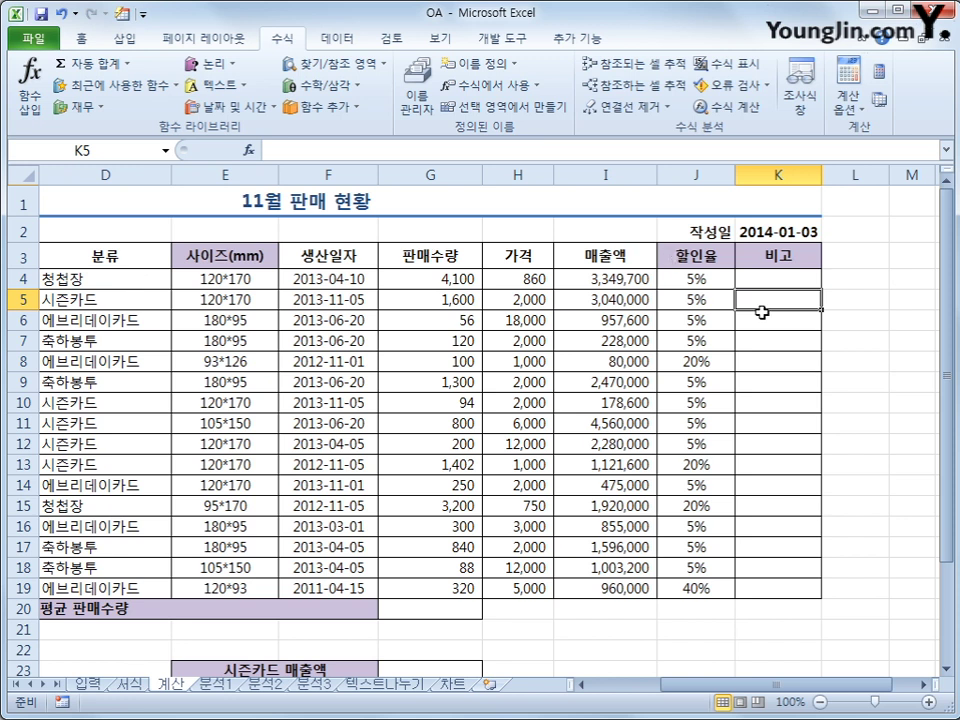
# Step: Fill the 비고 formula from K4 down to K19 and check the cells marked Hit
pyautogui.click(798, 281)
pyautogui.moveTo(818, 289); pyautogui.dragTo(808, 595)
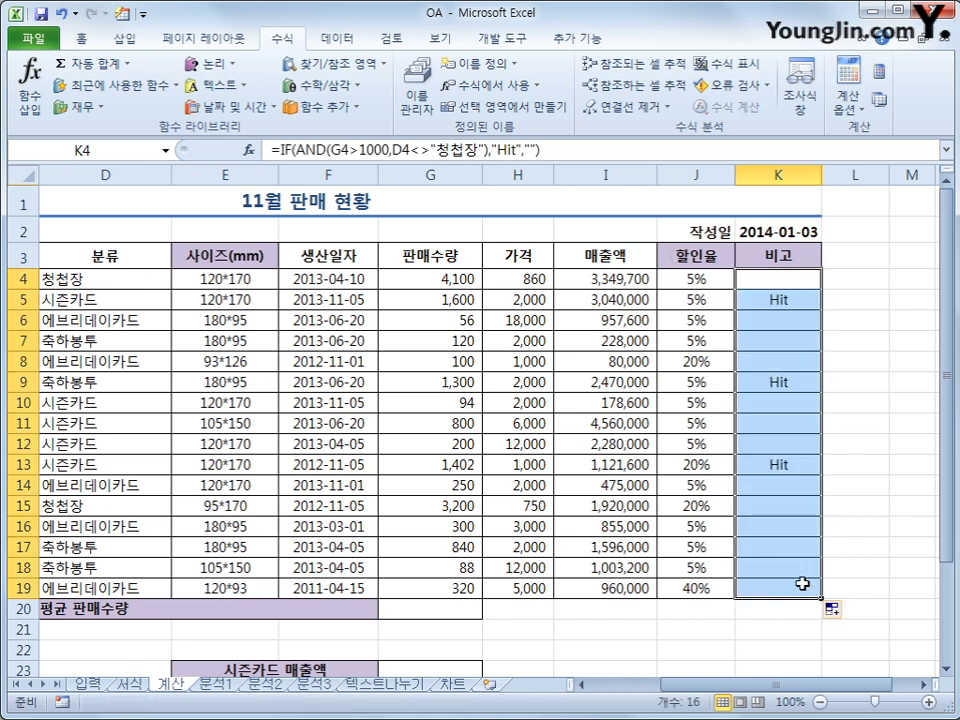
pyautogui.click(750, 380)
pyautogui.click(748, 300)
pyautogui.click(770, 467)
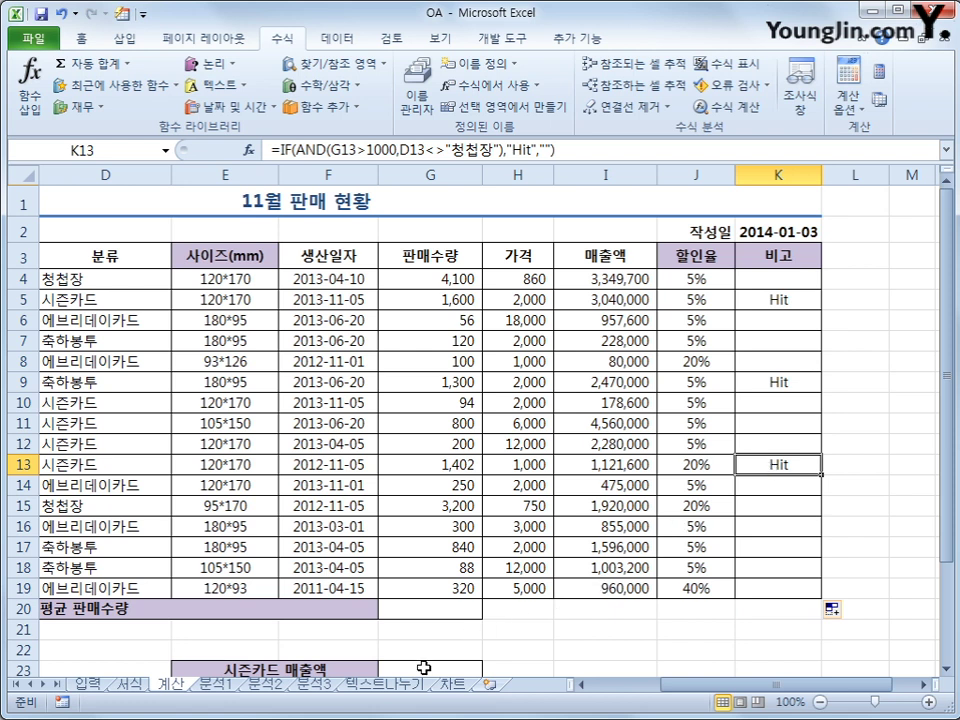
# Step: Insert an AVERAGE of the sales quantities G4:G19 in G20 beside 평균 판매수량
pyautogui.click(430, 608)
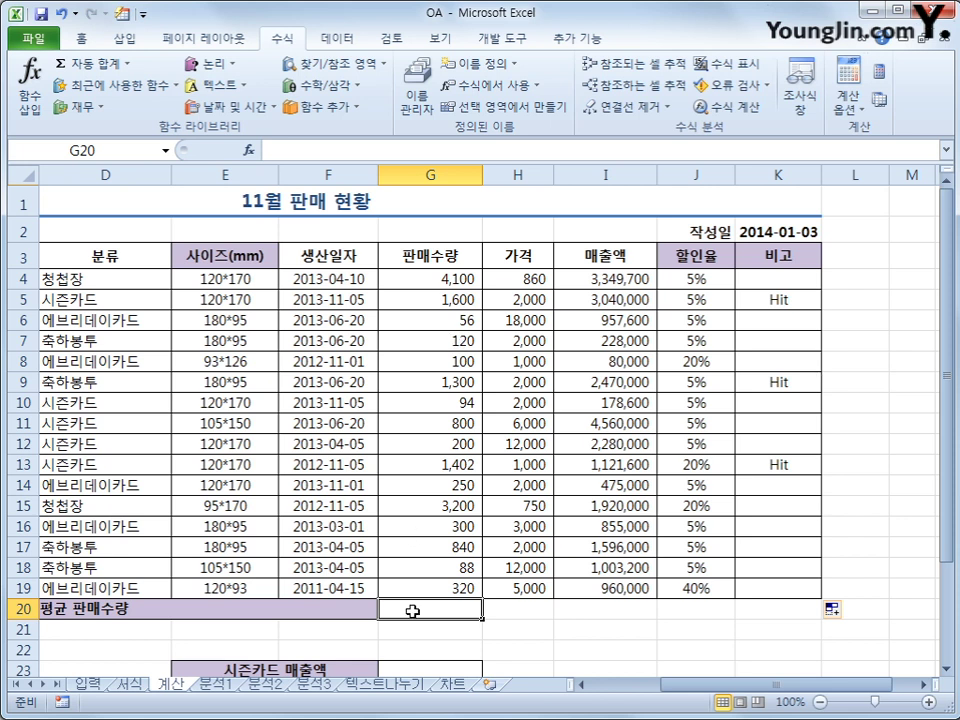
pyautogui.click(127, 64)
pyautogui.click(85, 109)
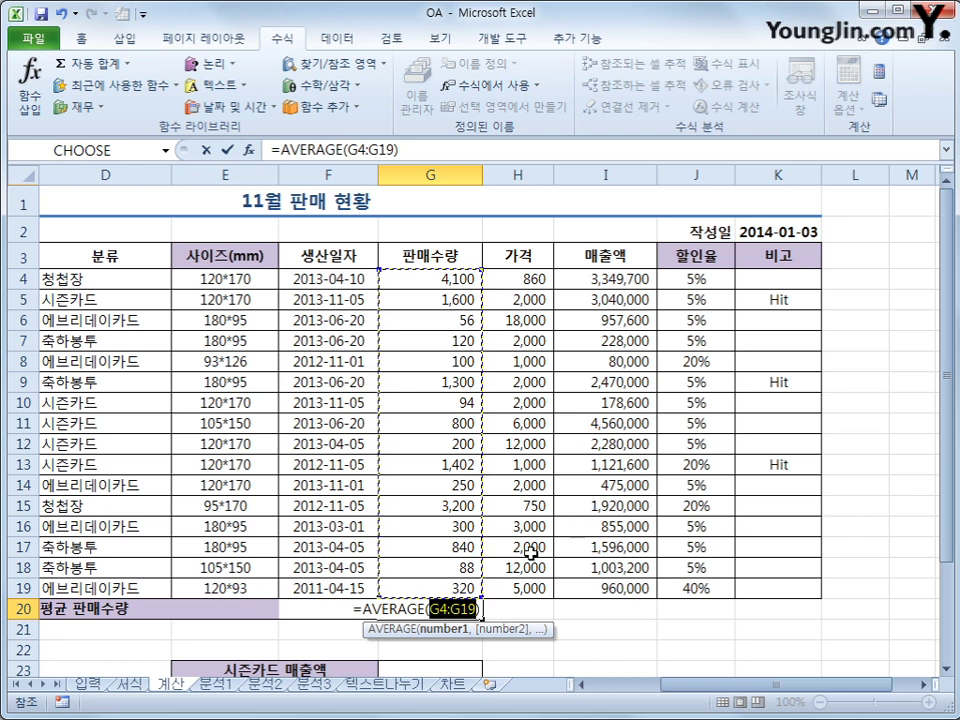
pyautogui.press('Return')
# Step: Append &"개" to the AVERAGE formula in G20
pyautogui.click(467, 610)
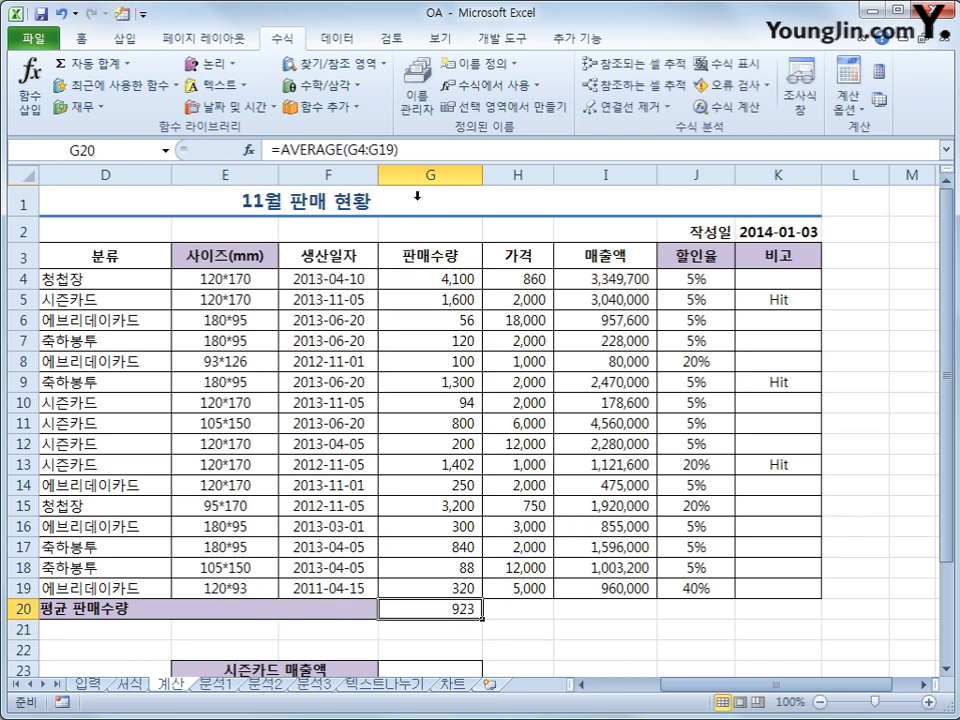
pyautogui.click(418, 151)
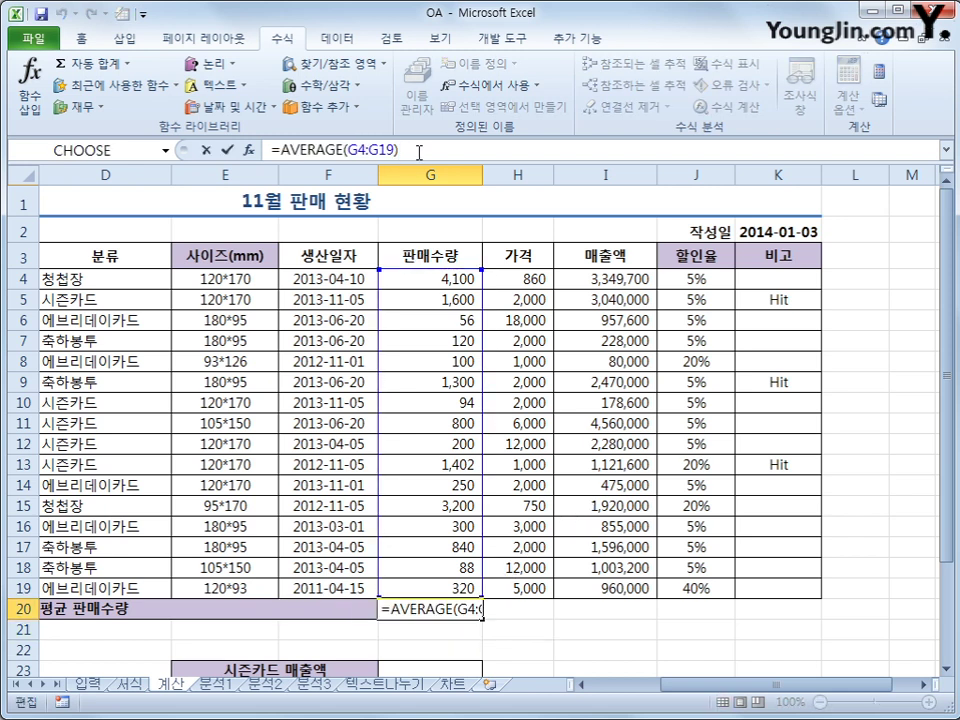
pyautogui.write('&')
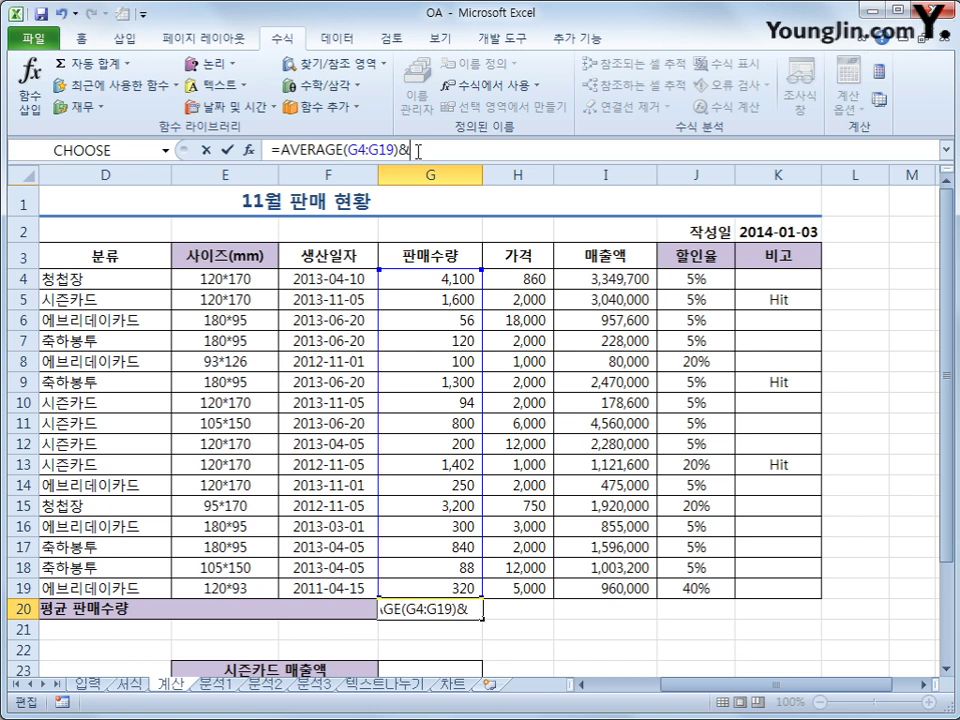
pyautogui.write('"ㄱㅐ"')
pyautogui.press('Return')
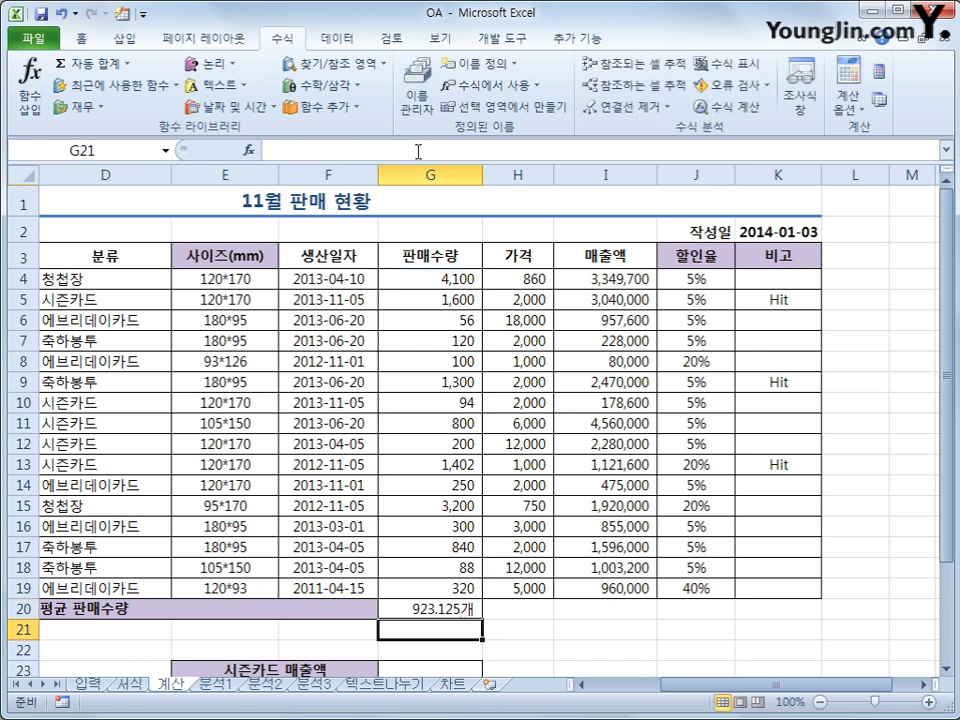
pyautogui.click(457, 608)
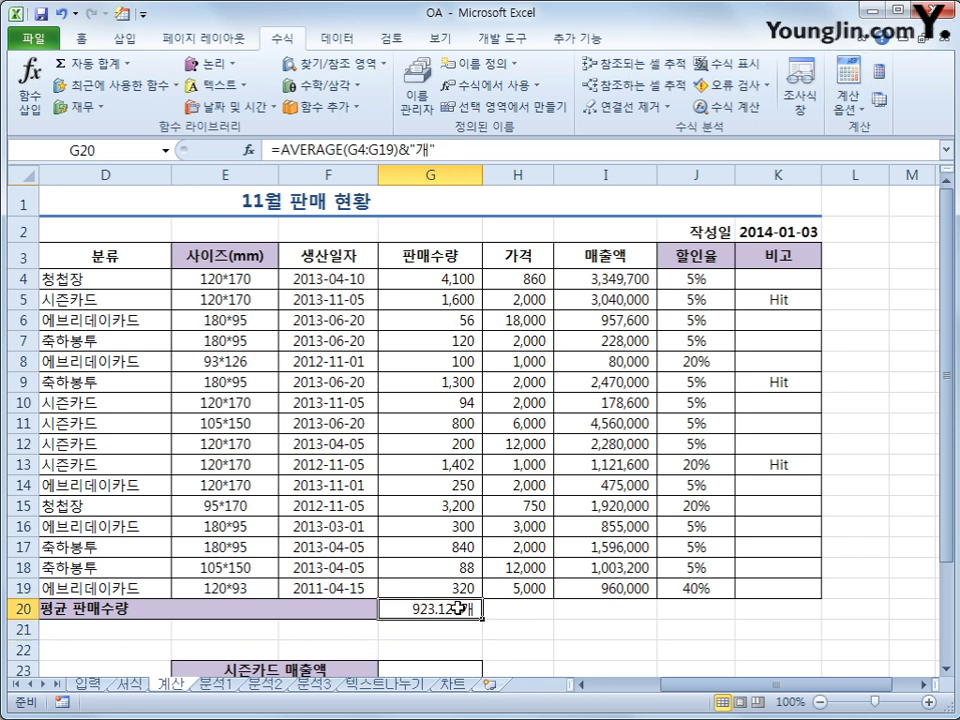
# Step: Start a SUMIF formula in G23 beside 시즌카드 매출액 with the 분류 cells D4:D19 as the range
pyautogui.scroll(-1, 457, 608)
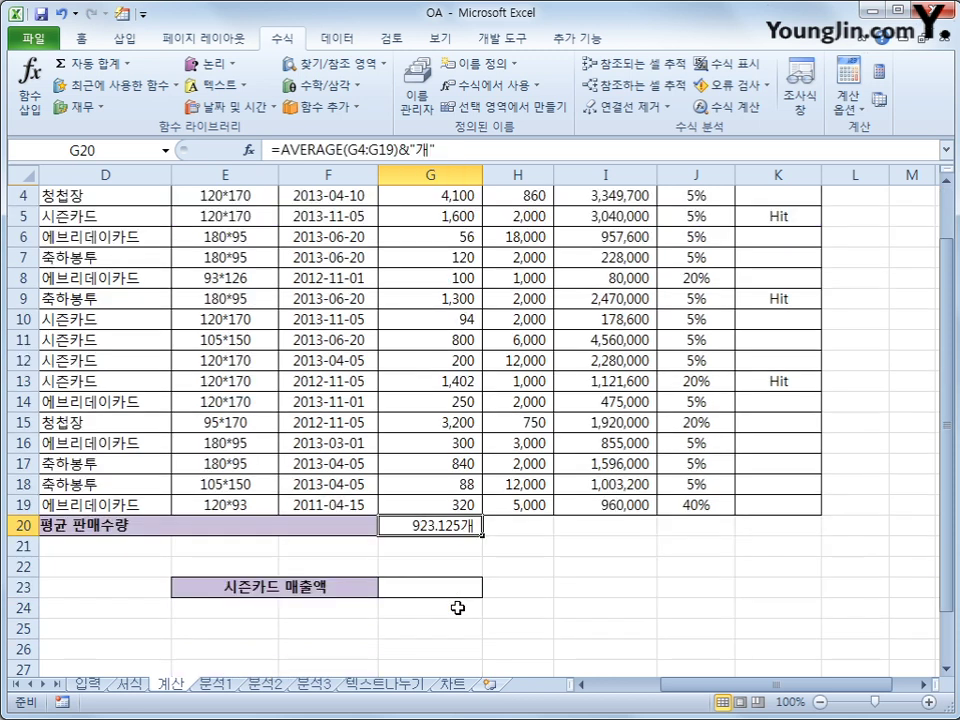
pyautogui.click(454, 593)
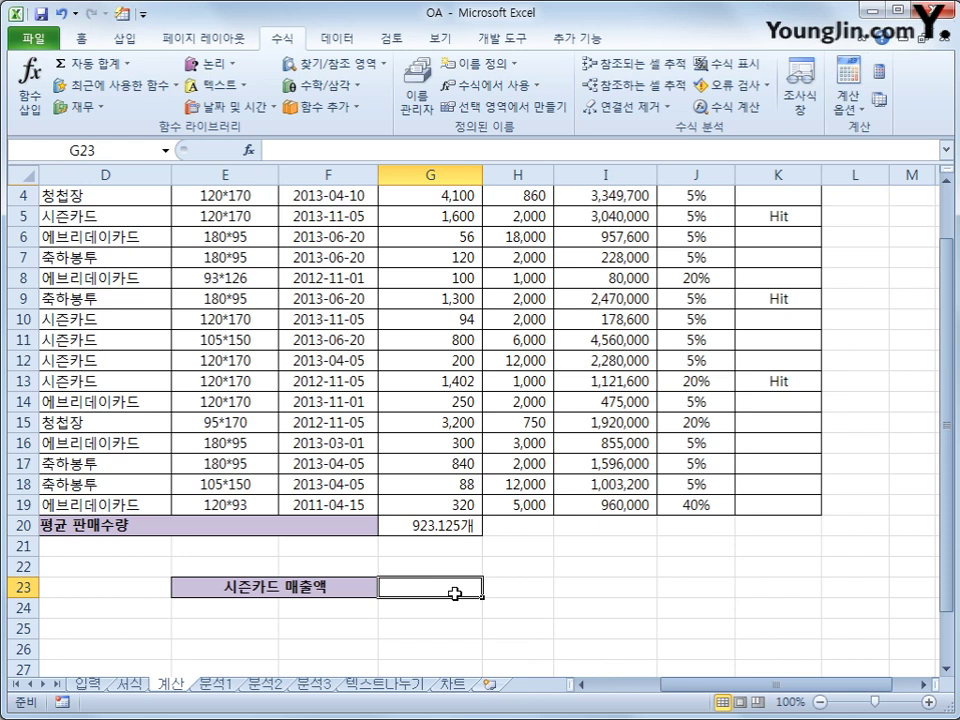
pyautogui.scroll(1, 454, 593)
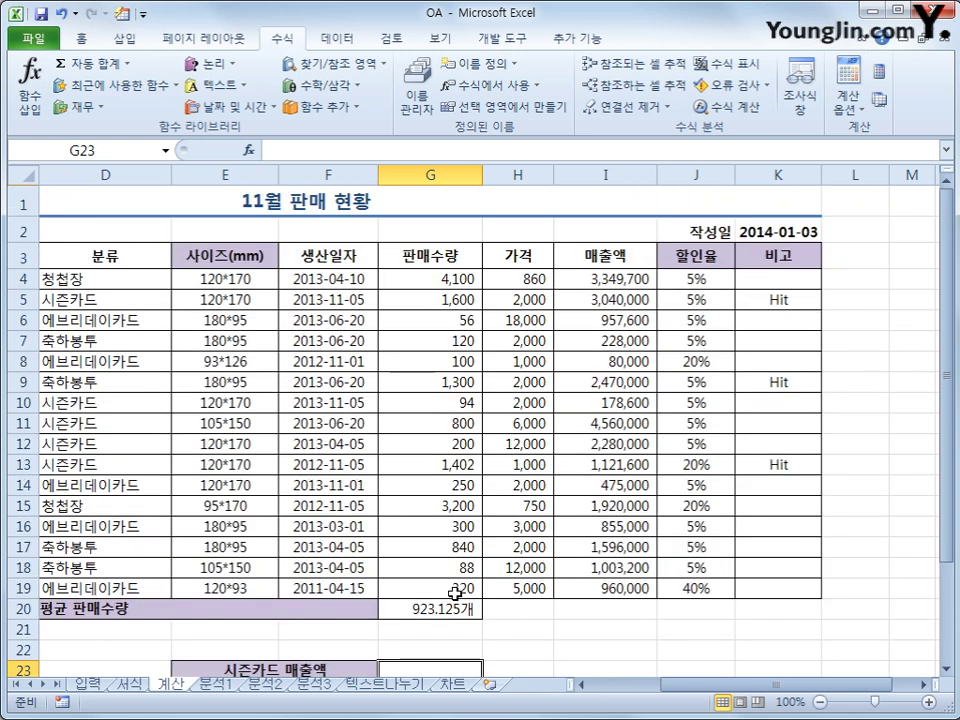
pyautogui.moveTo(81, 410); pyautogui.dragTo(82, 462)
pyautogui.click(100, 300)
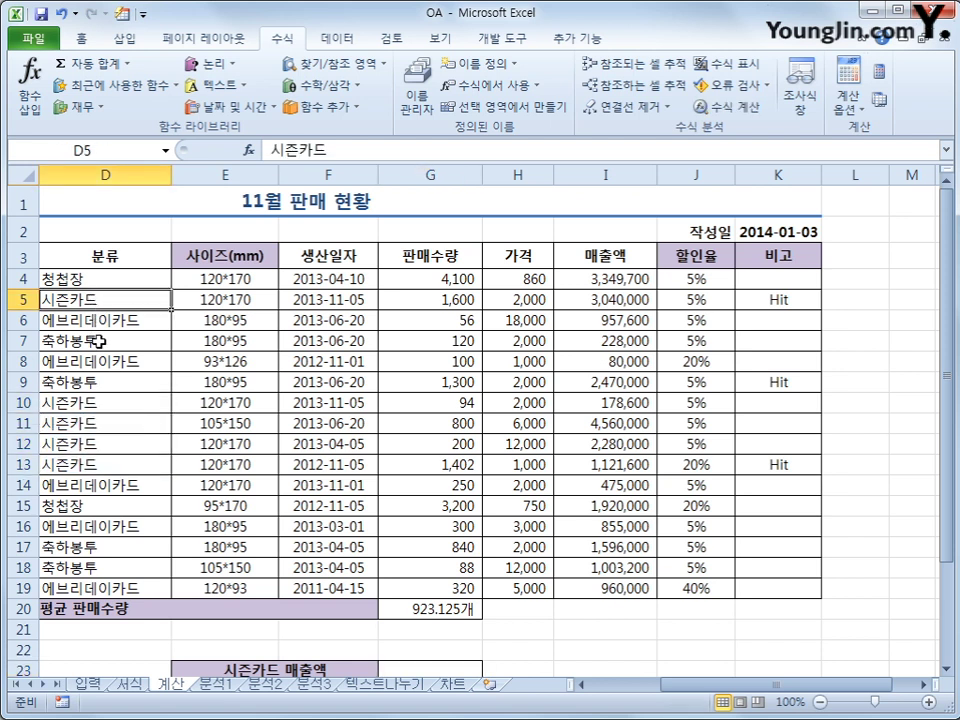
pyautogui.click(401, 665)
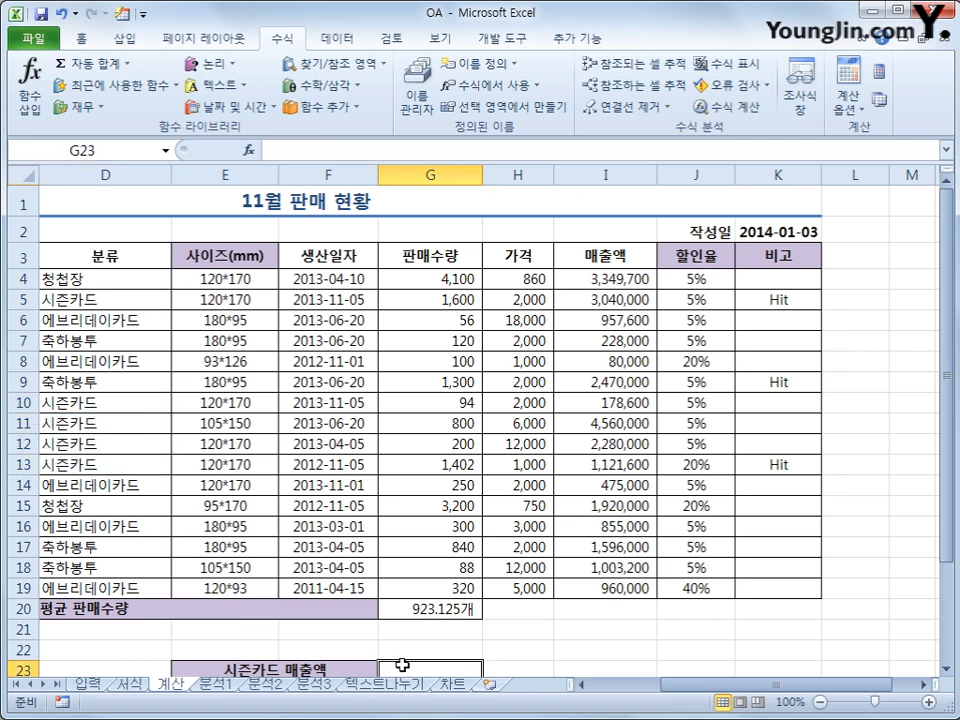
pyautogui.scroll(-1, 401, 665)
pyautogui.write('=')
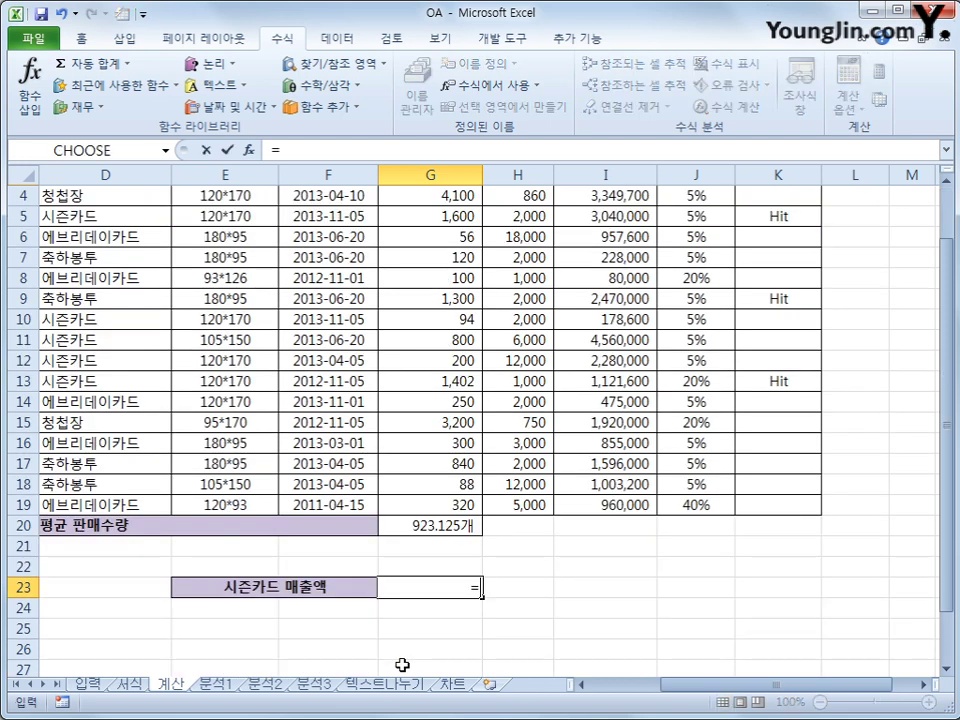
pyautogui.write('ㅔ')
pyautogui.press('BackSpace')
pyautogui.write('sumi')
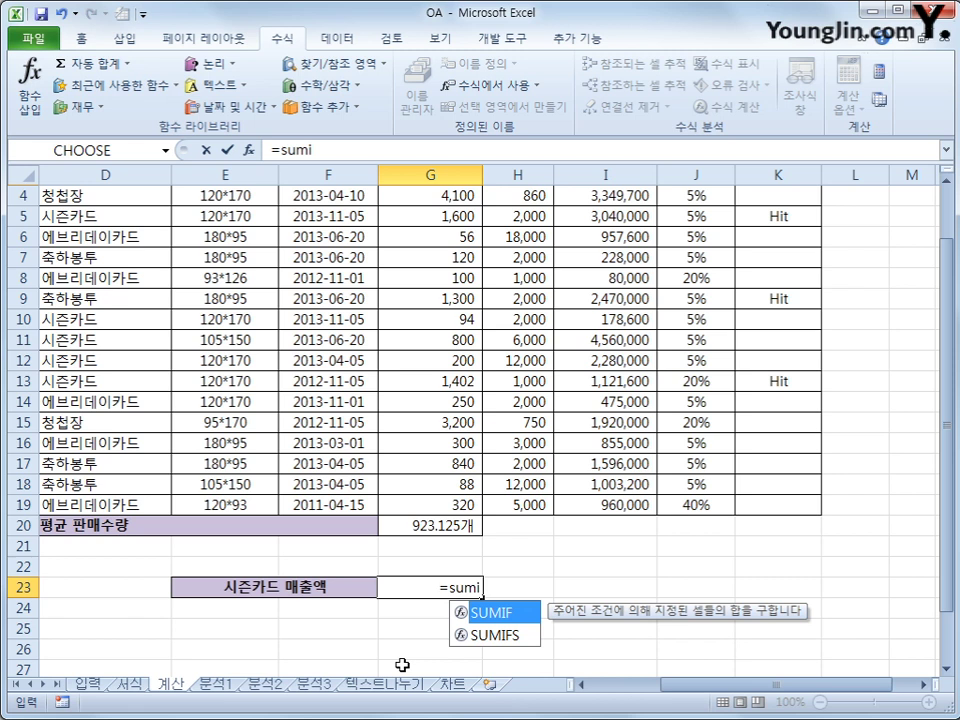
pyautogui.press('Tab')
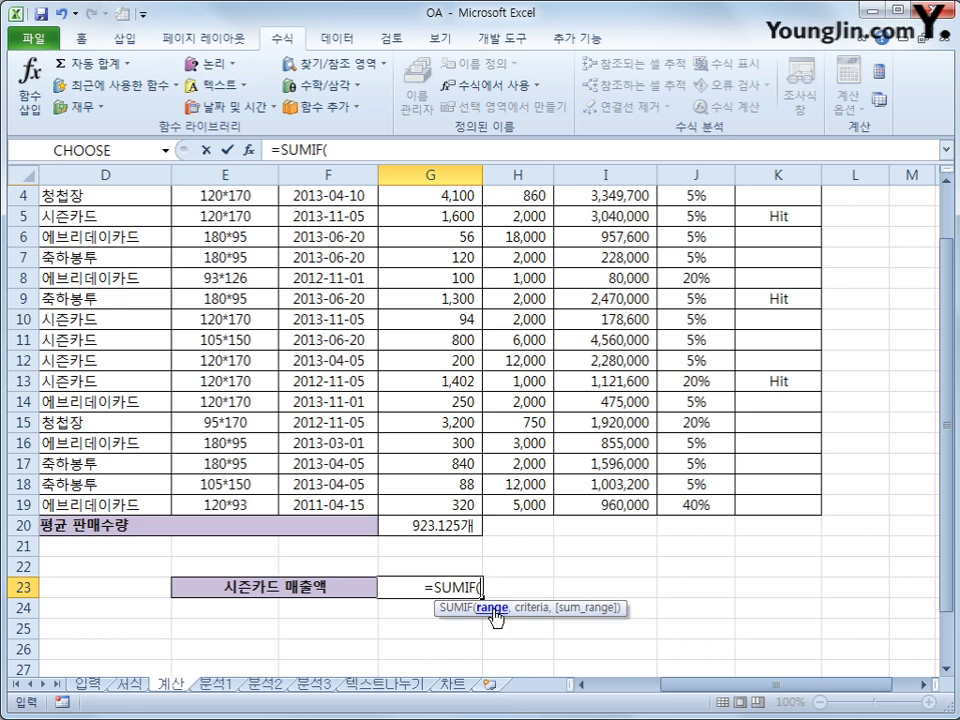
pyautogui.scroll(1, 274, 510)
pyautogui.moveTo(75, 280); pyautogui.dragTo(73, 582)
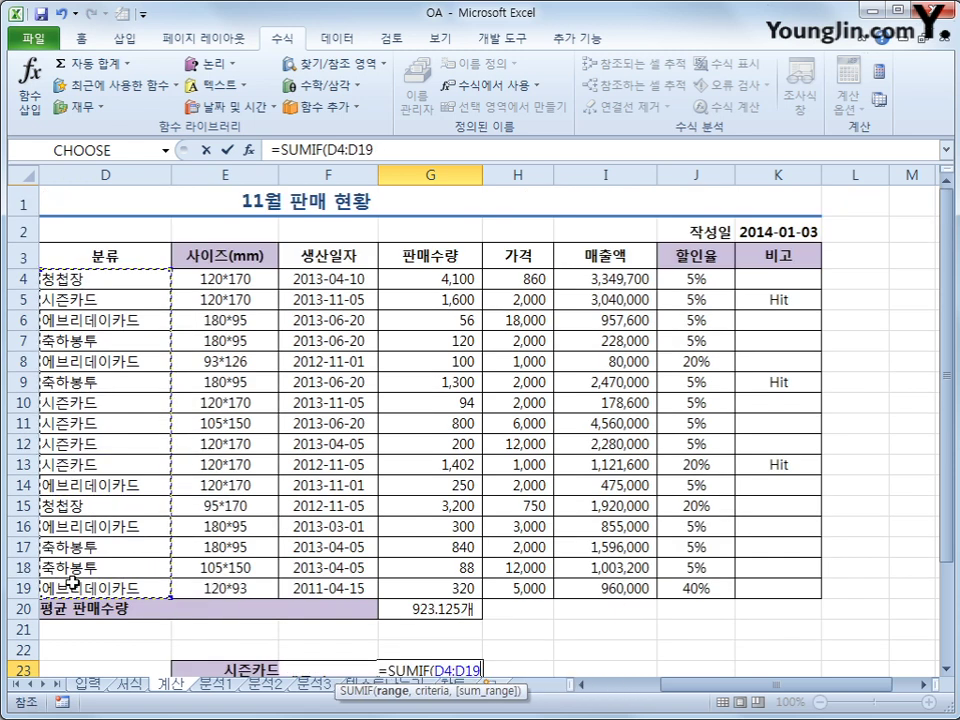
# Step: Complete the SUMIF formula in G23 with the criterion "시즌카드" and the 매출액 cells I4:I19 as the sum range
pyautogui.write(',"')
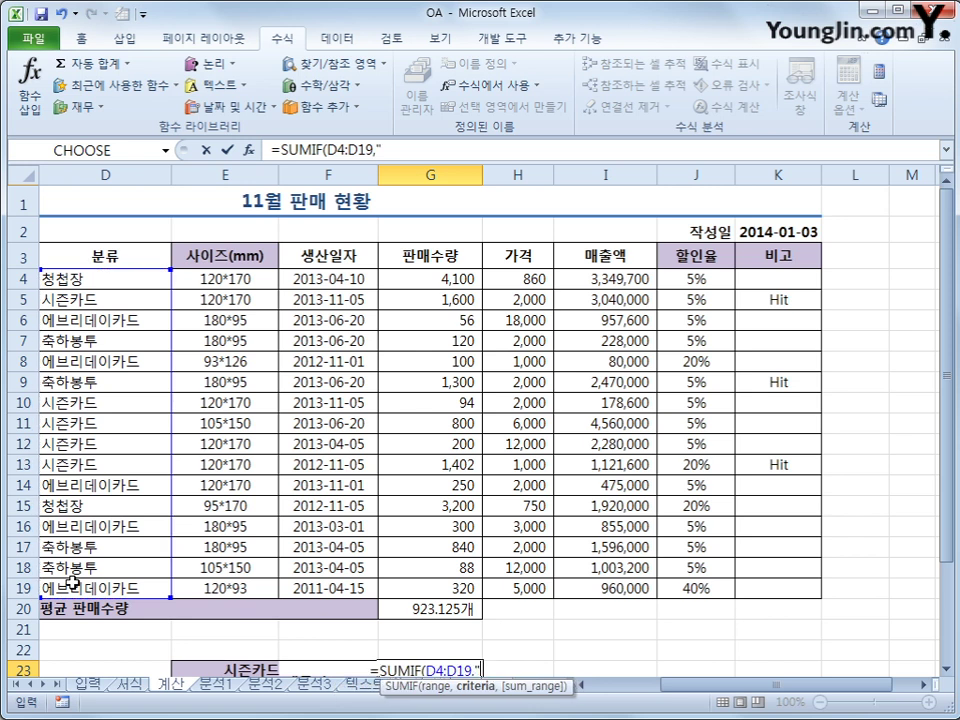
pyautogui.write('시즌카드')
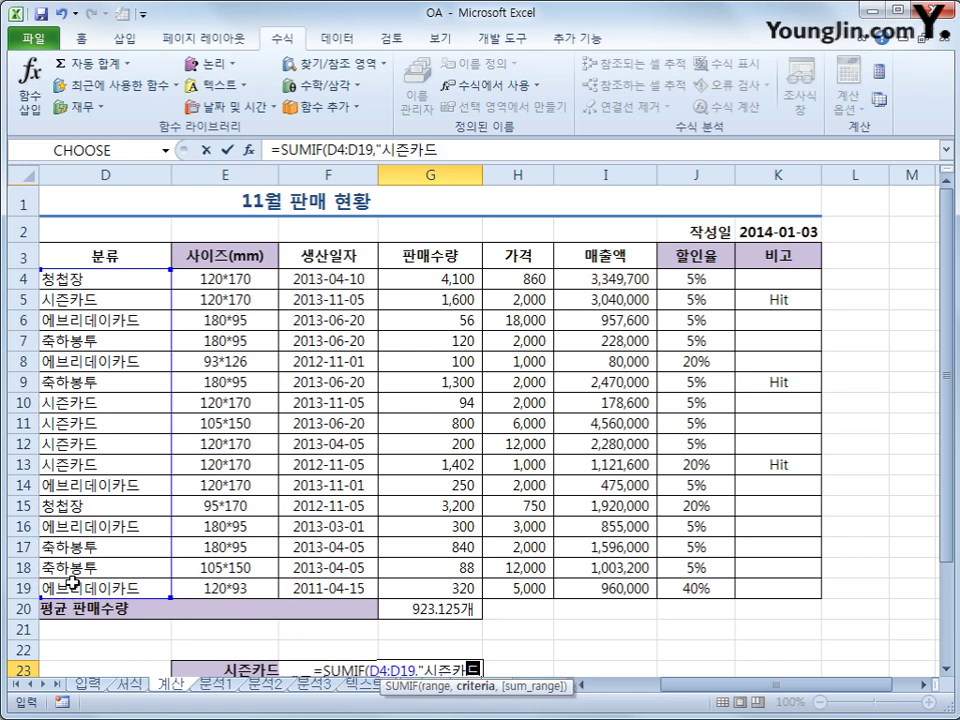
pyautogui.write('",')
pyautogui.scroll(-1, 75, 582)
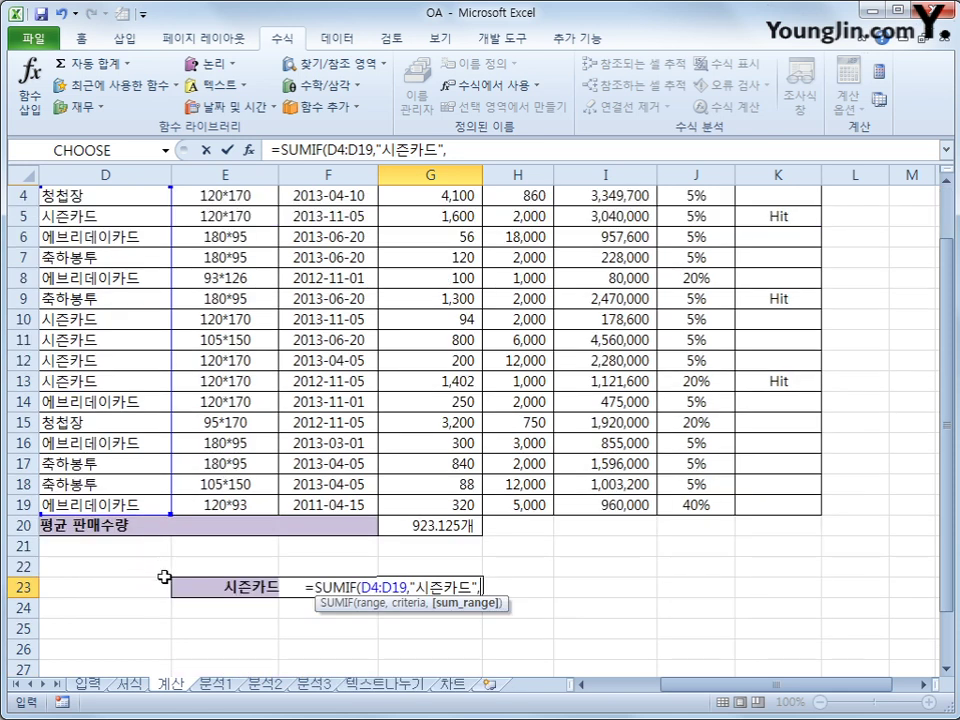
pyautogui.scroll(1, 165, 578)
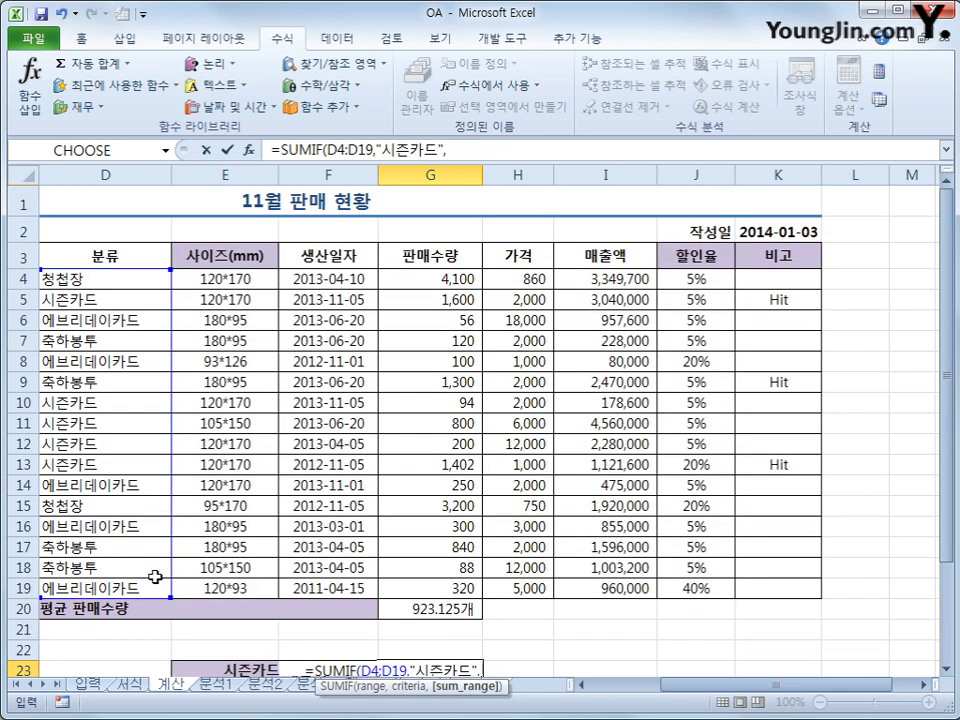
pyautogui.moveTo(589, 279); pyautogui.dragTo(587, 587)
pyautogui.scroll(-1, 587, 587)
pyautogui.write(')')
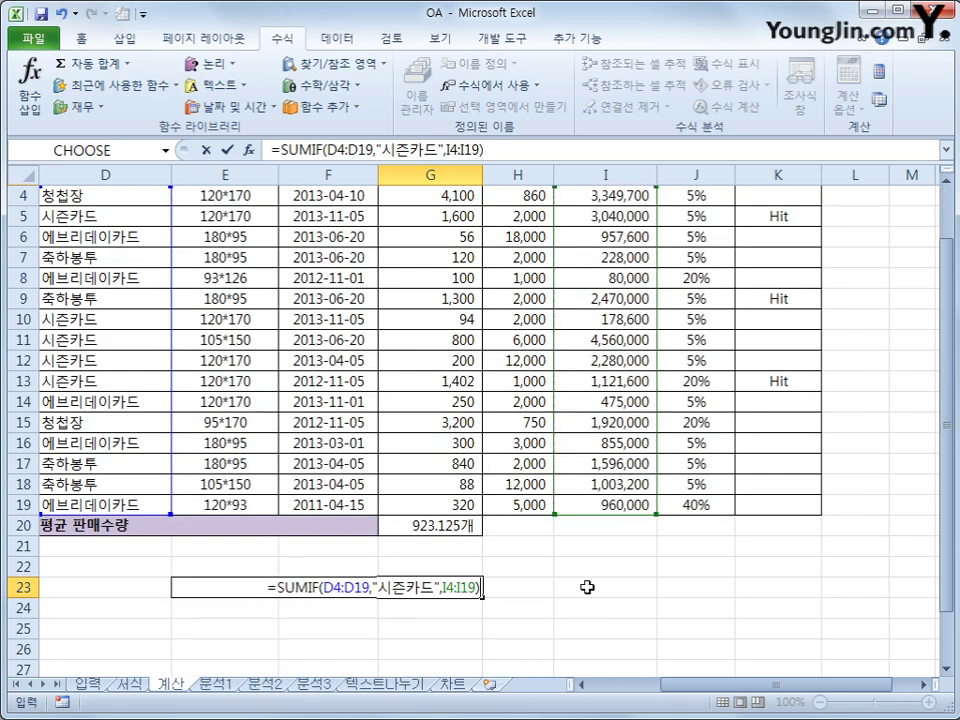
pyautogui.press('Return')
pyautogui.click(456, 587)
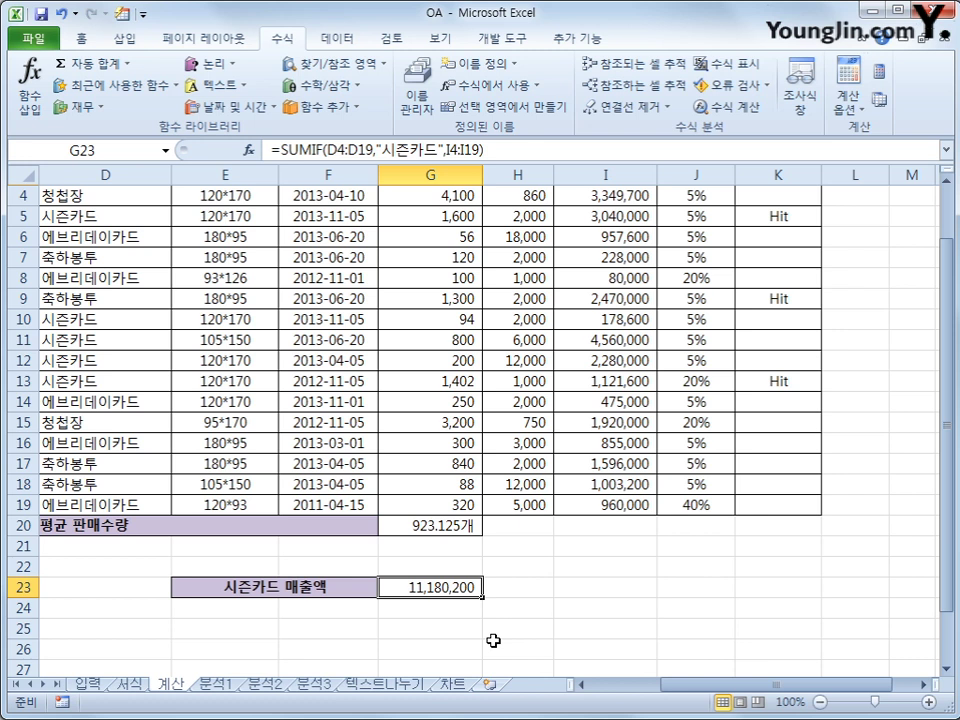
# Step: Switch to the exam document and read the 분석 작업 tasks
pyautogui.scroll(1, 493, 640)
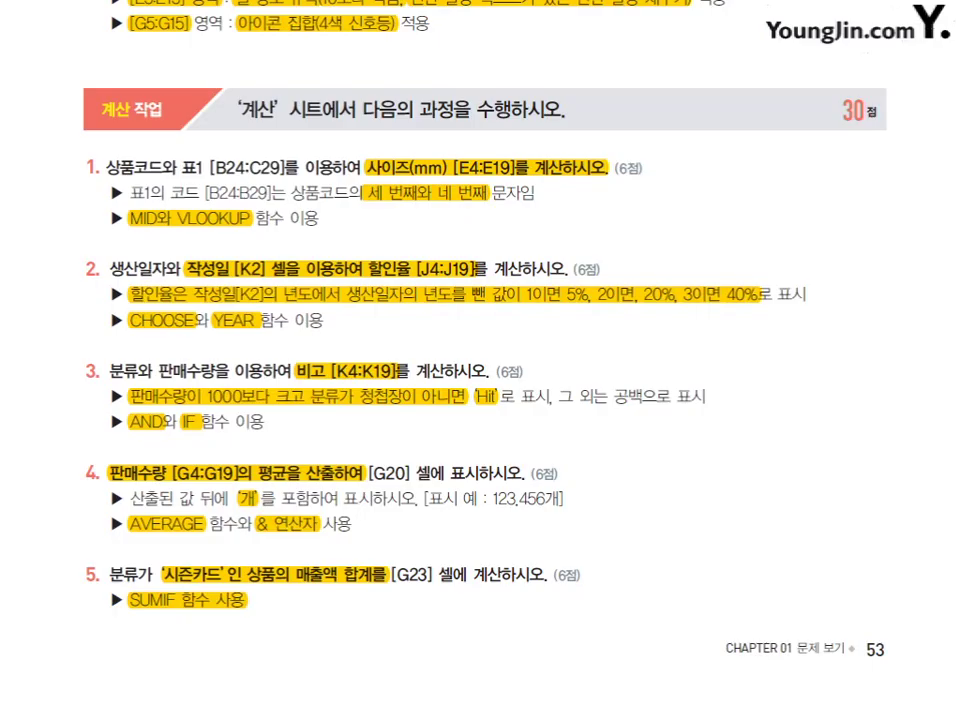
pyautogui.scroll(-3, 891, 480)
pyautogui.scroll(-6, 648, 483)
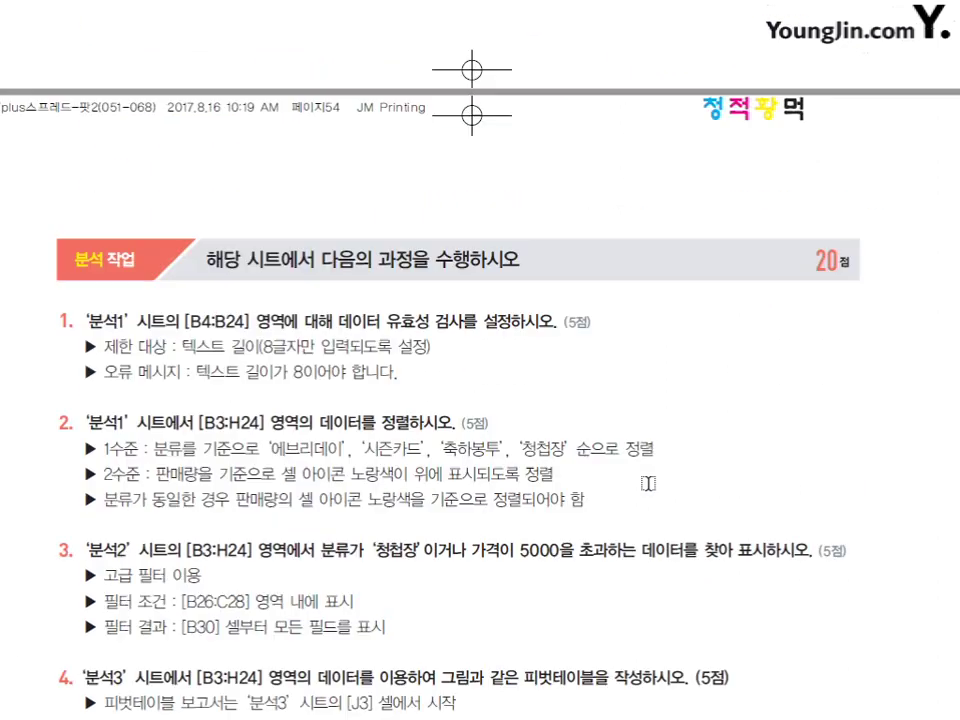
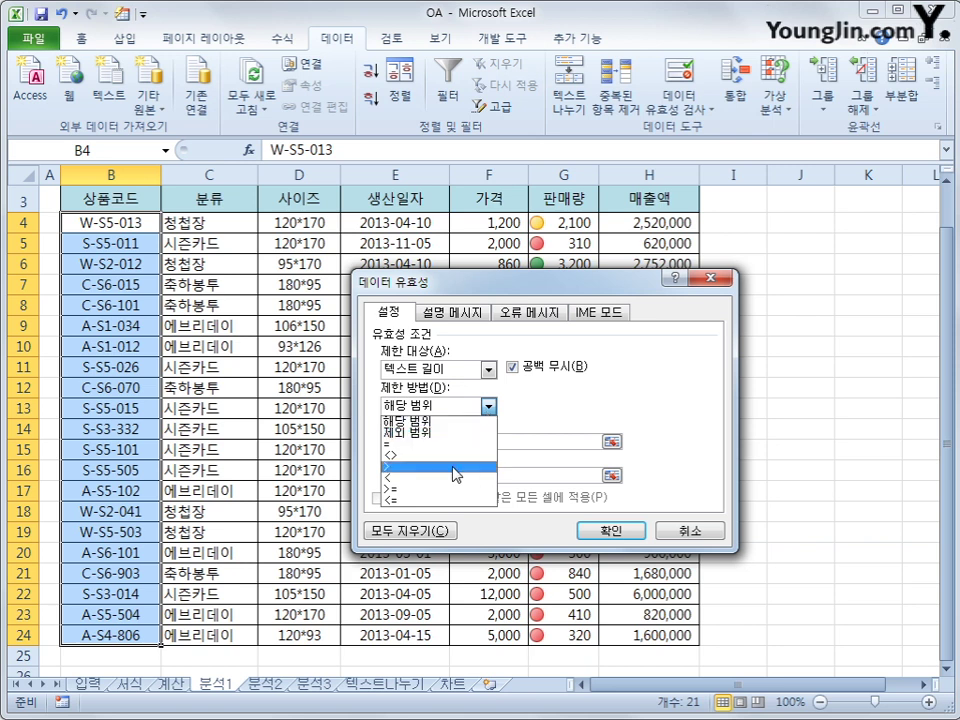
# Step: Set the text length validation for B4:B24 to <= with a maximum of 8
pyautogui.click(441, 500)
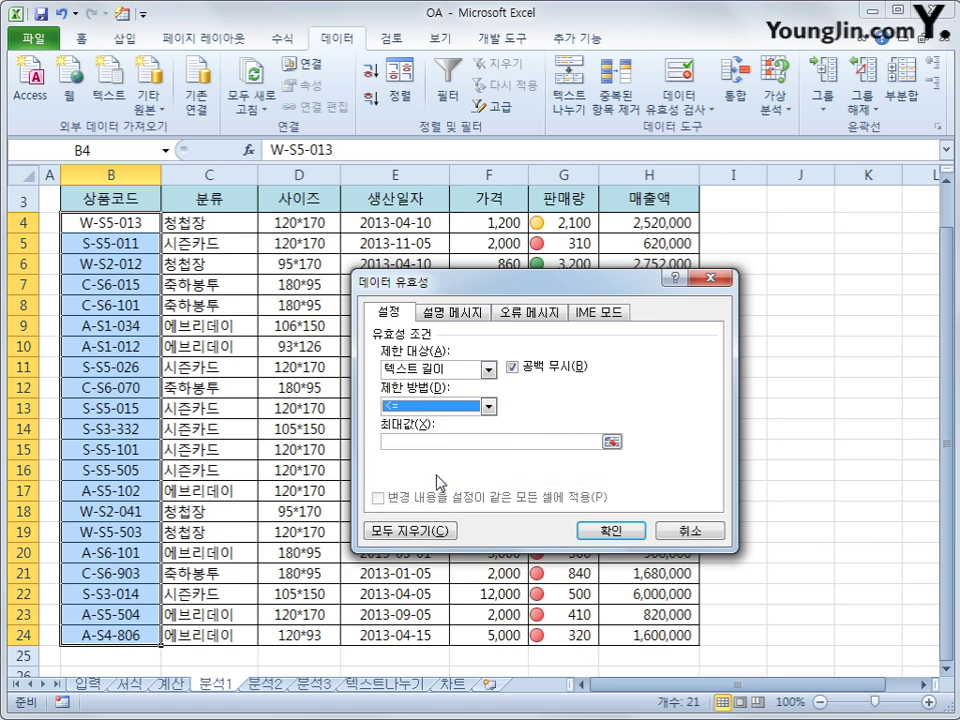
pyautogui.click(432, 442)
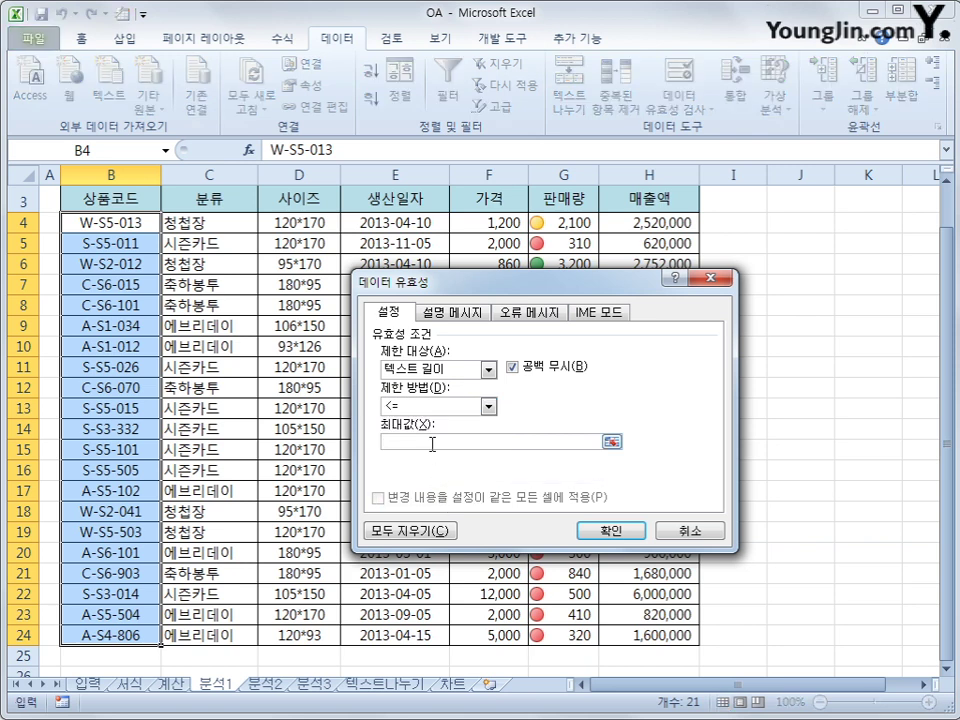
pyautogui.write('8')
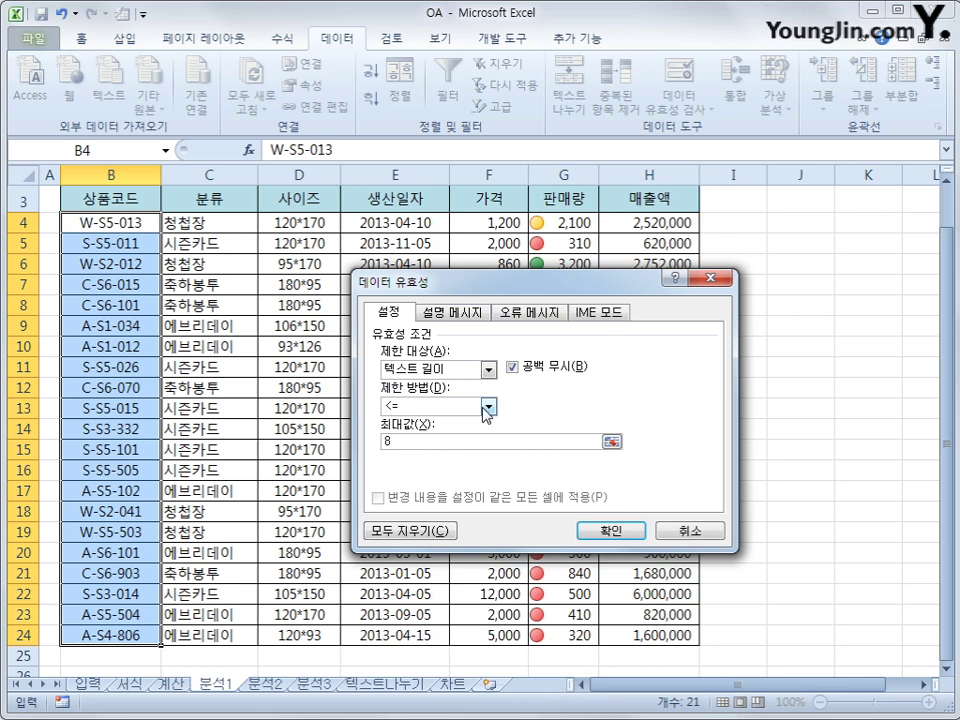
# Step: Change the comparison of the text length validation to = with a length of 8
pyautogui.click(488, 406)
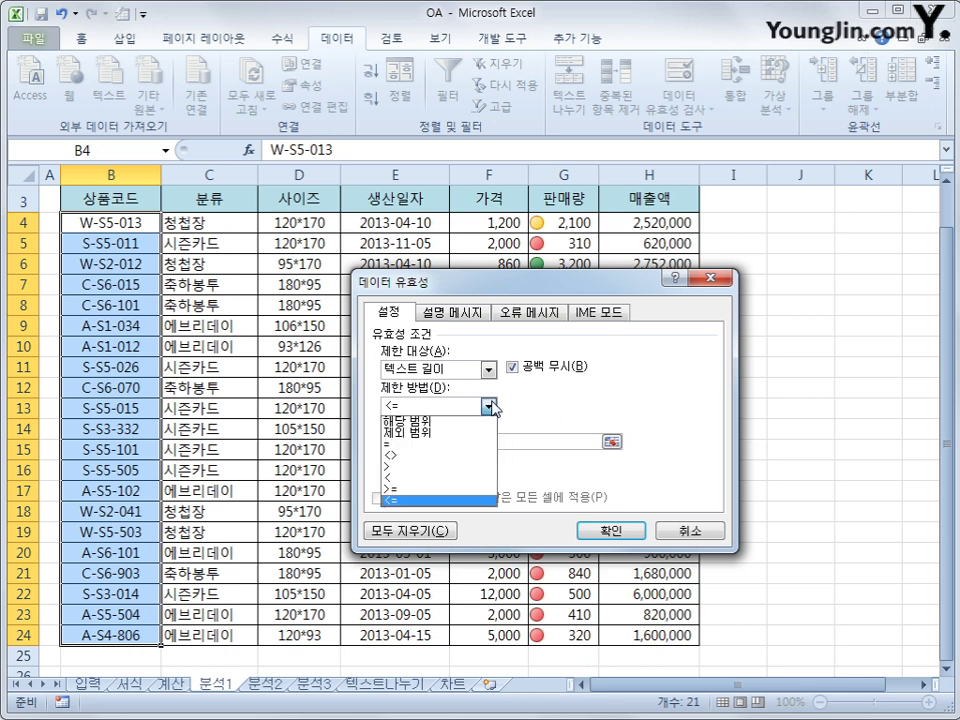
pyautogui.click(430, 443)
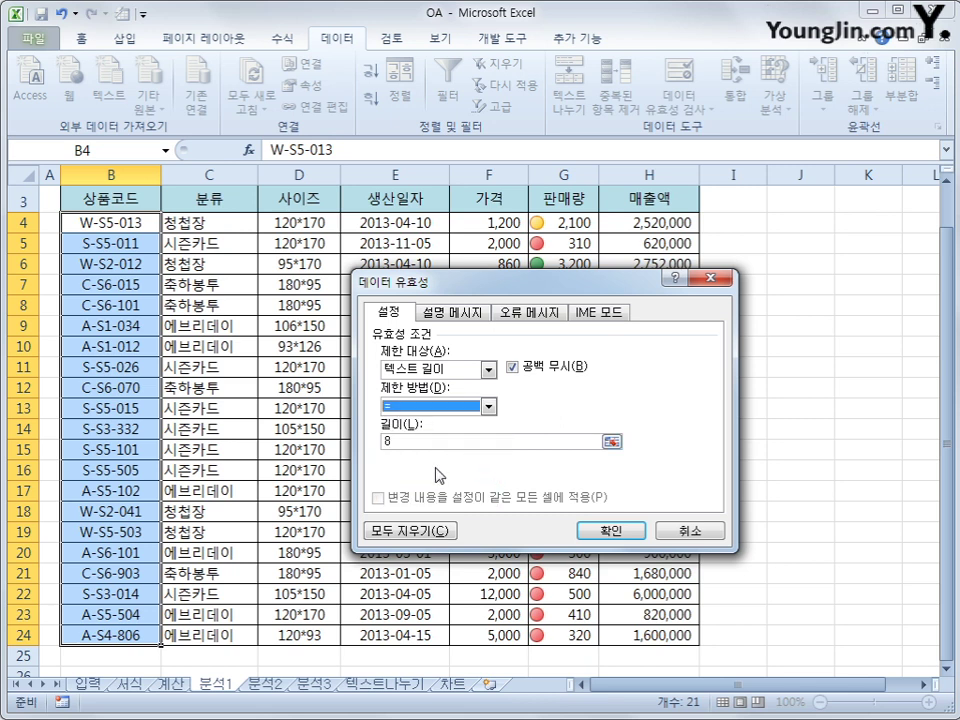
pyautogui.click(405, 441)
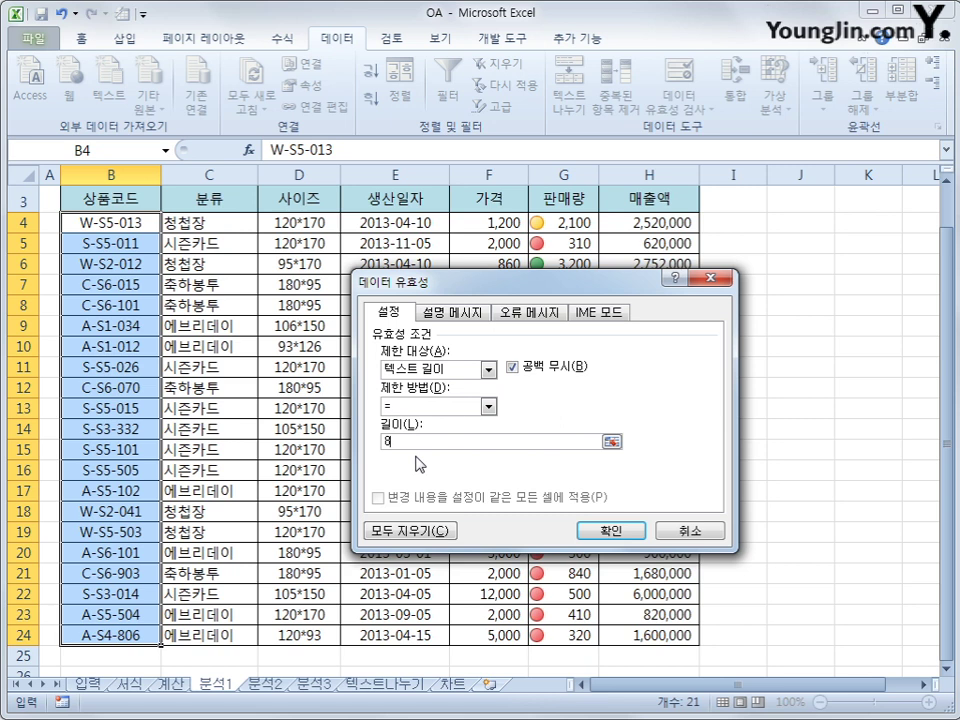
pyautogui.click(488, 406)
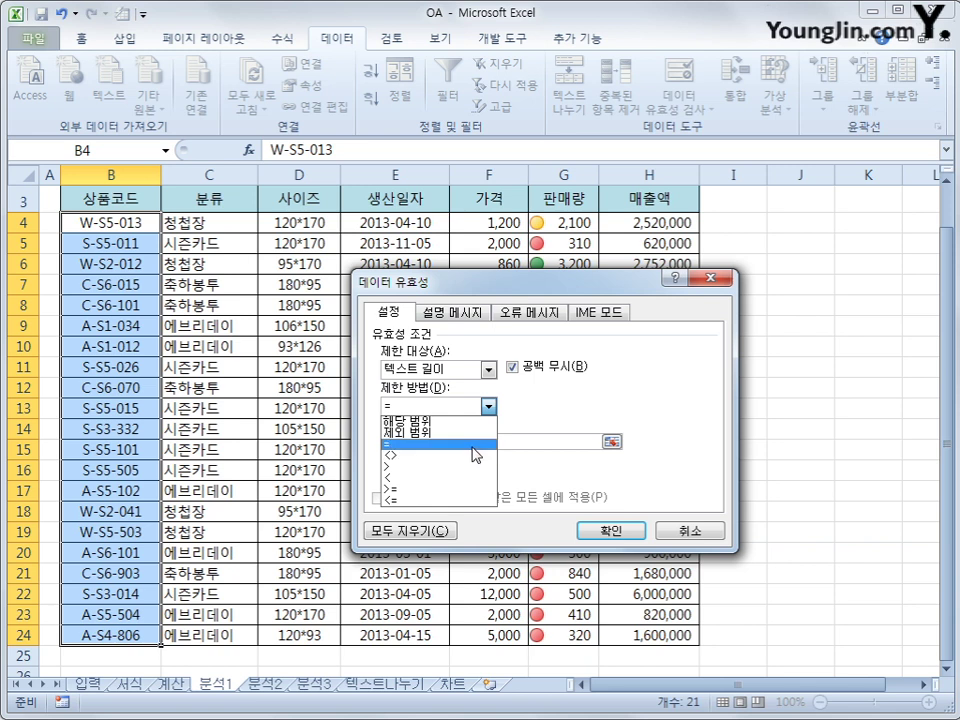
pyautogui.click(474, 446)
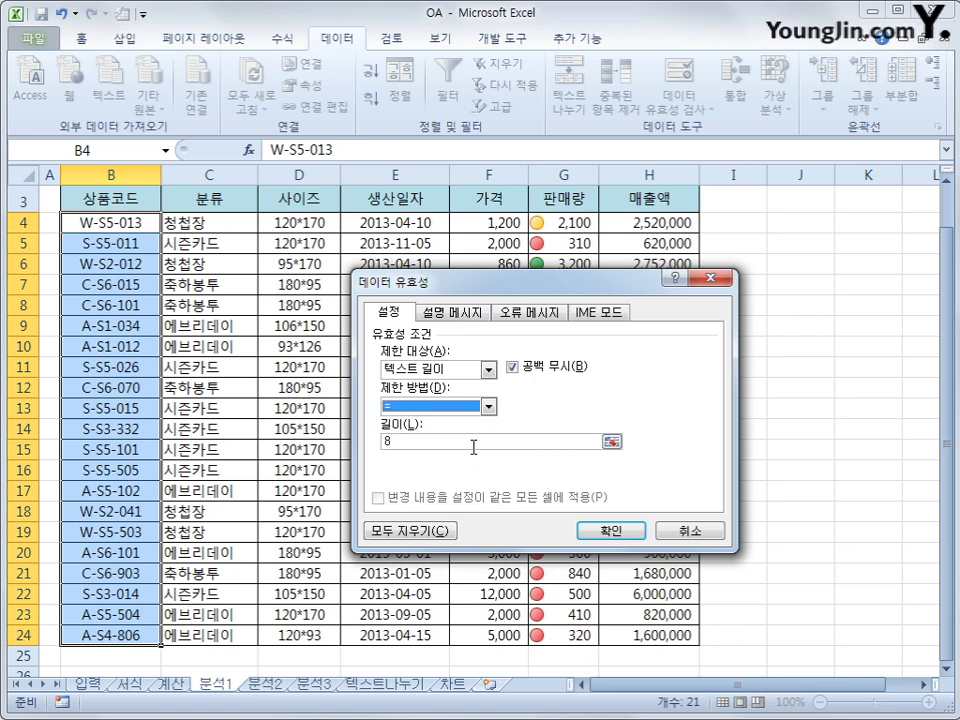
pyautogui.write('8')
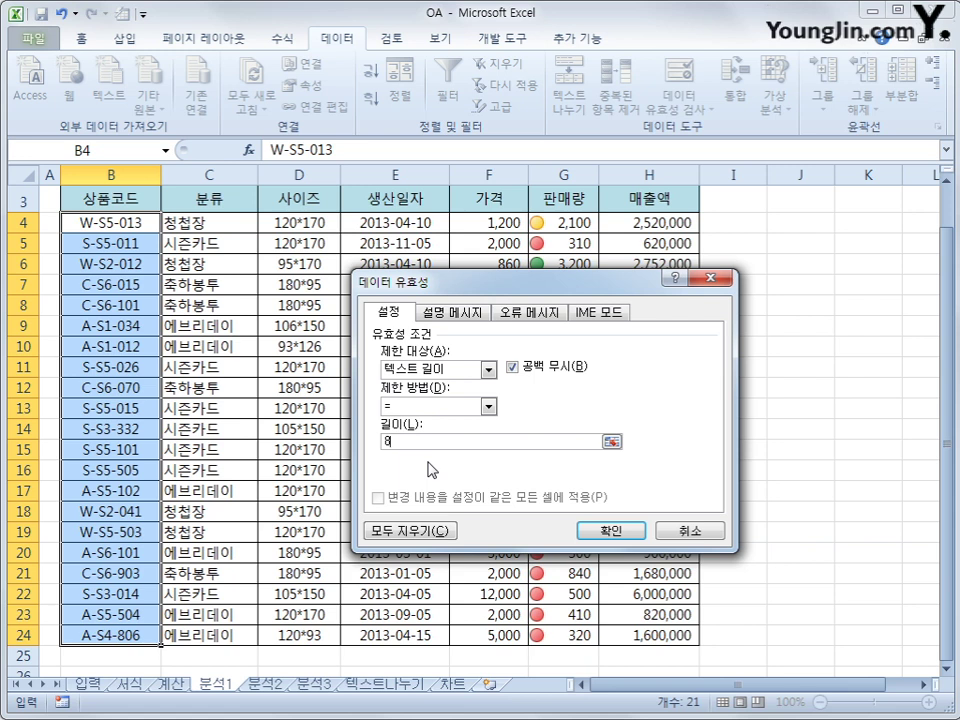
# Step: Add the error message "텍스트 길이가 8이어야 합니다." to the validation rule and apply the rule
pyautogui.click(545, 316)
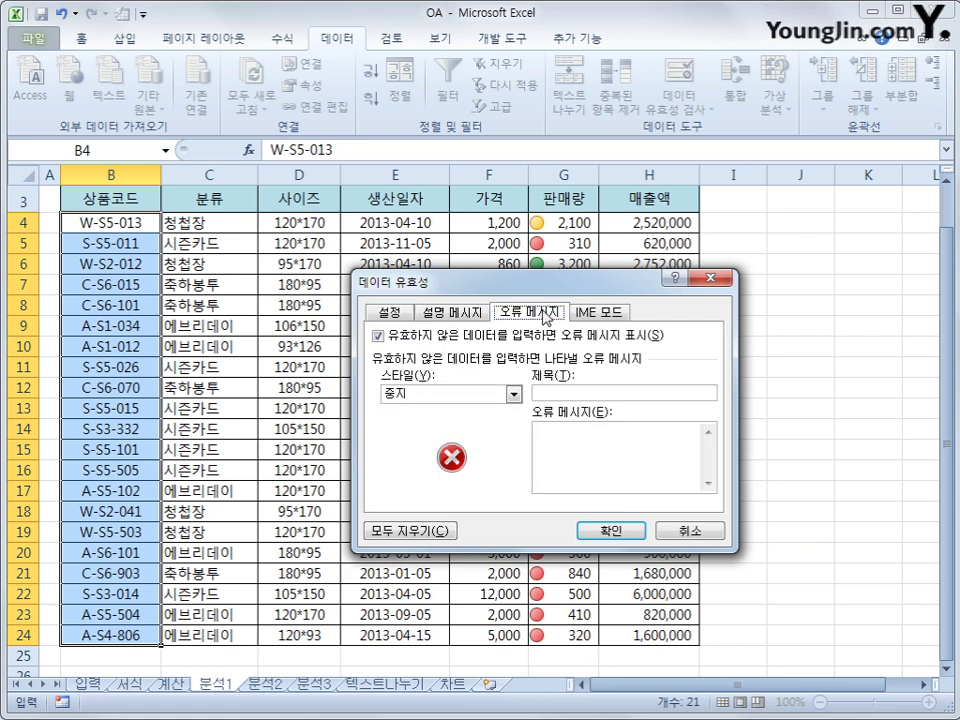
pyautogui.click(553, 447)
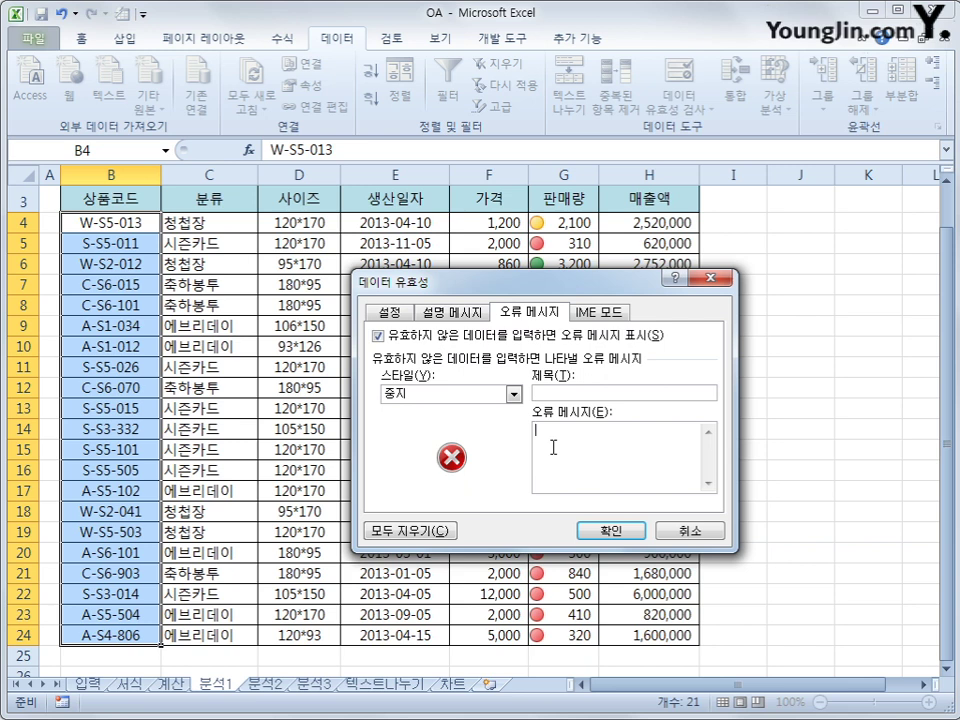
pyautogui.write('ㅌ')
pyautogui.write('스')
pyautogui.write('트 길이가 8')
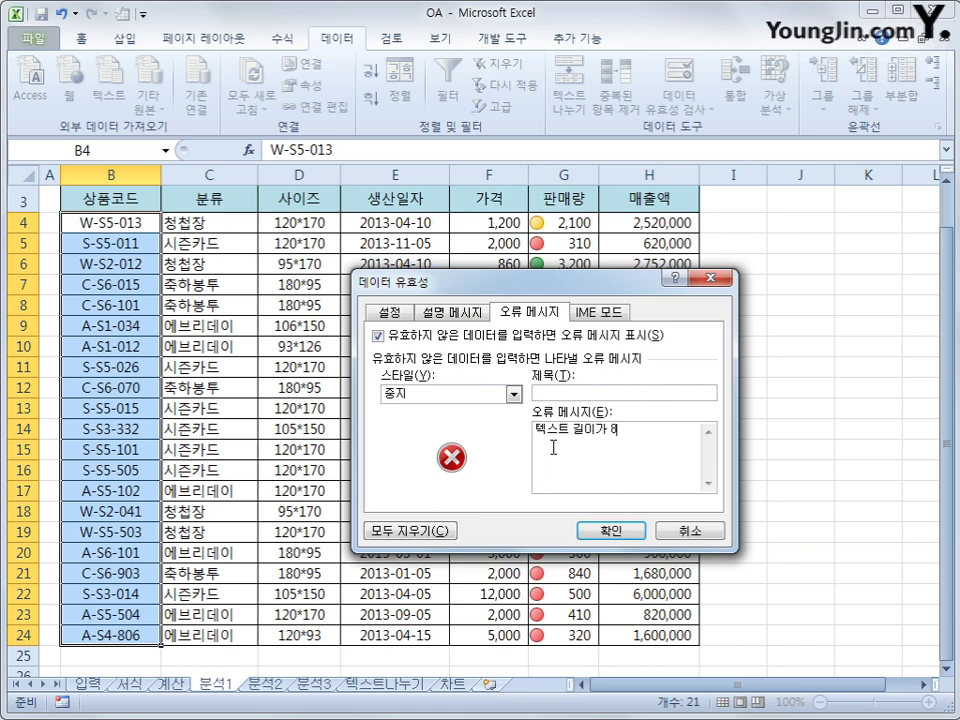
pyautogui.write('이어야 합니다.')
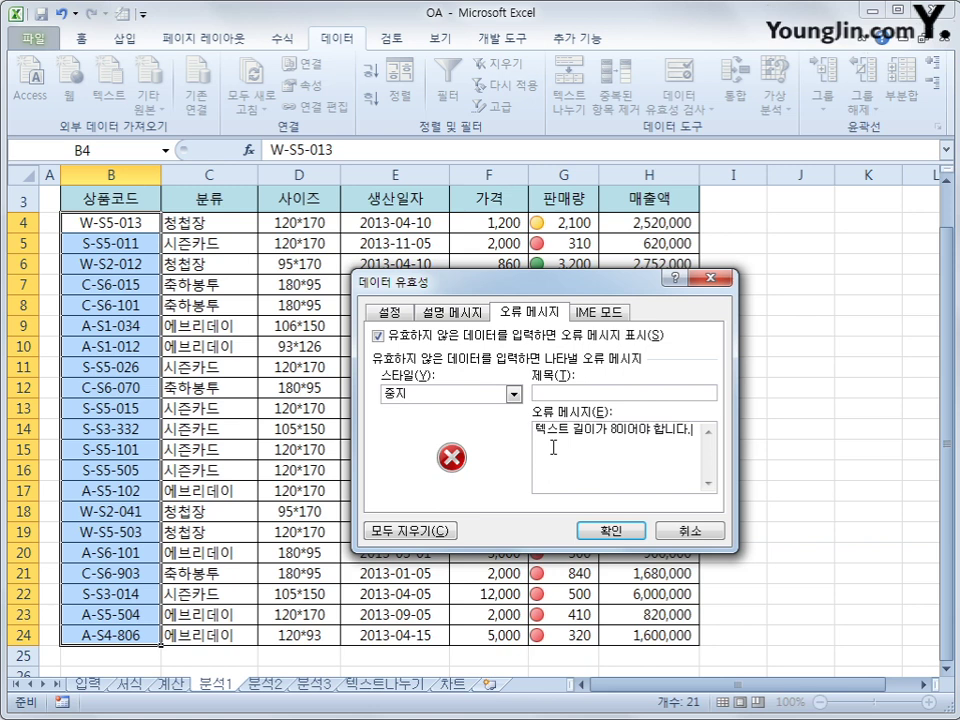
pyautogui.click(604, 528)
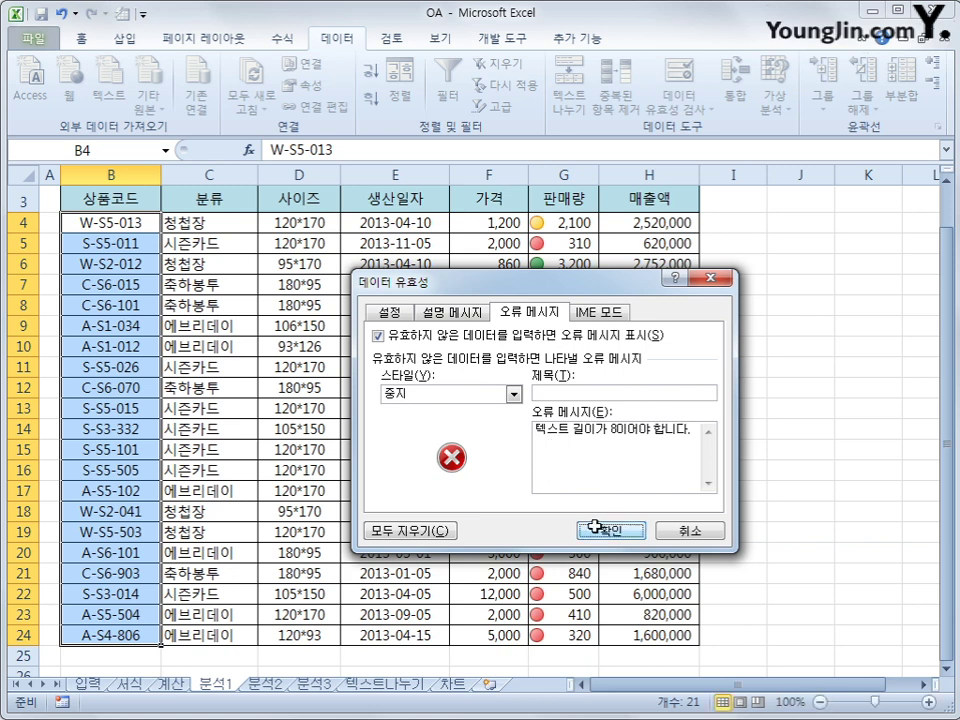
# Step: Test the validation rule by entering 123456 in B4, and cancel the entry
pyautogui.click(133, 221)
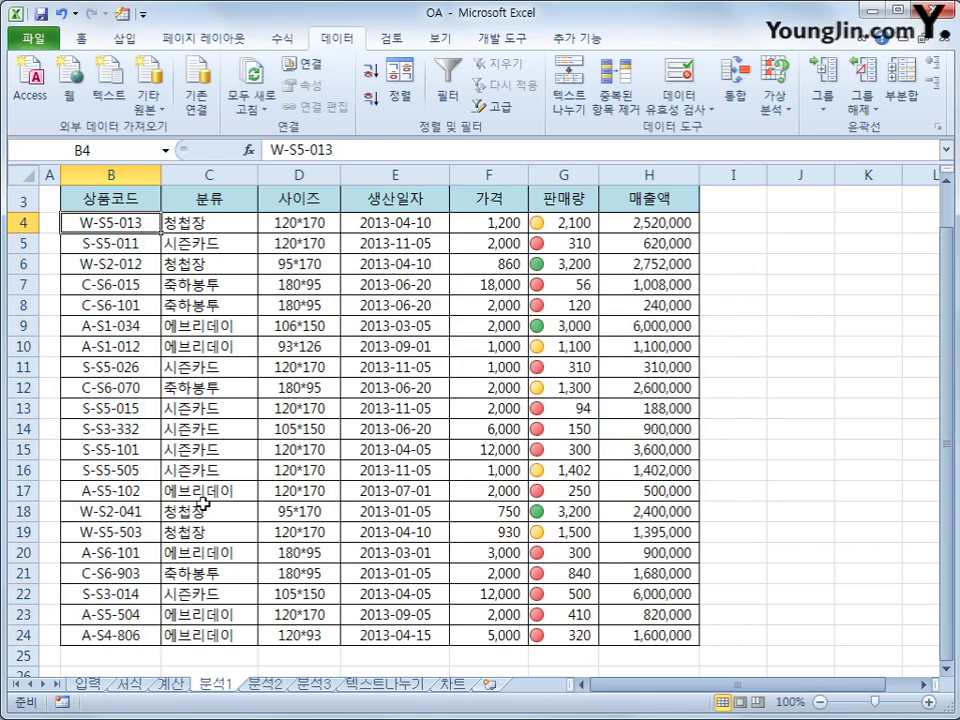
pyautogui.write('123456')
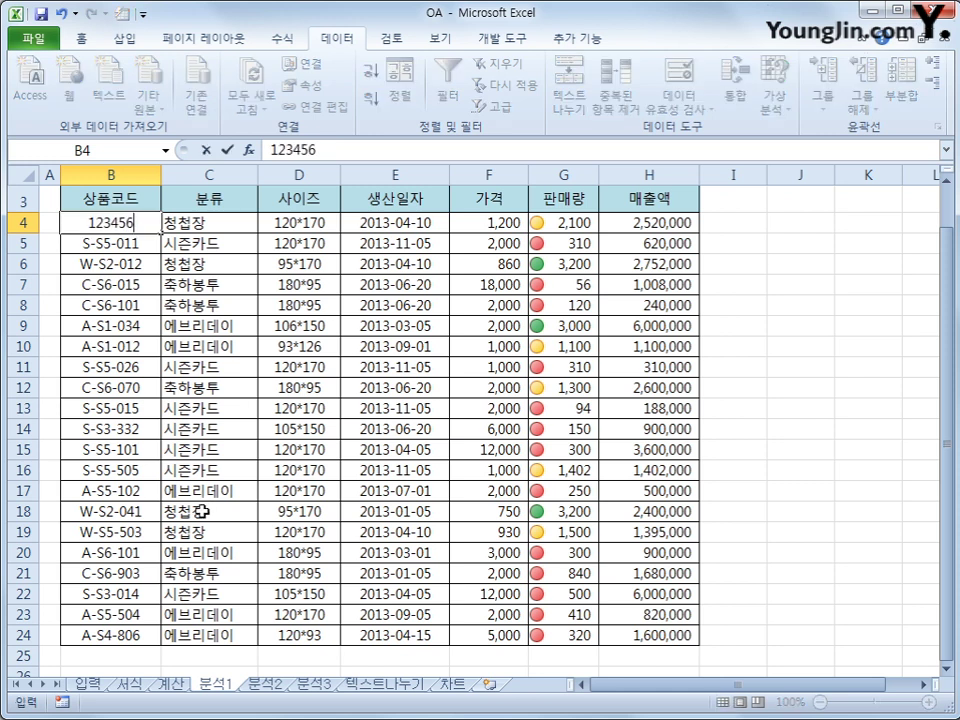
pyautogui.press('Return')
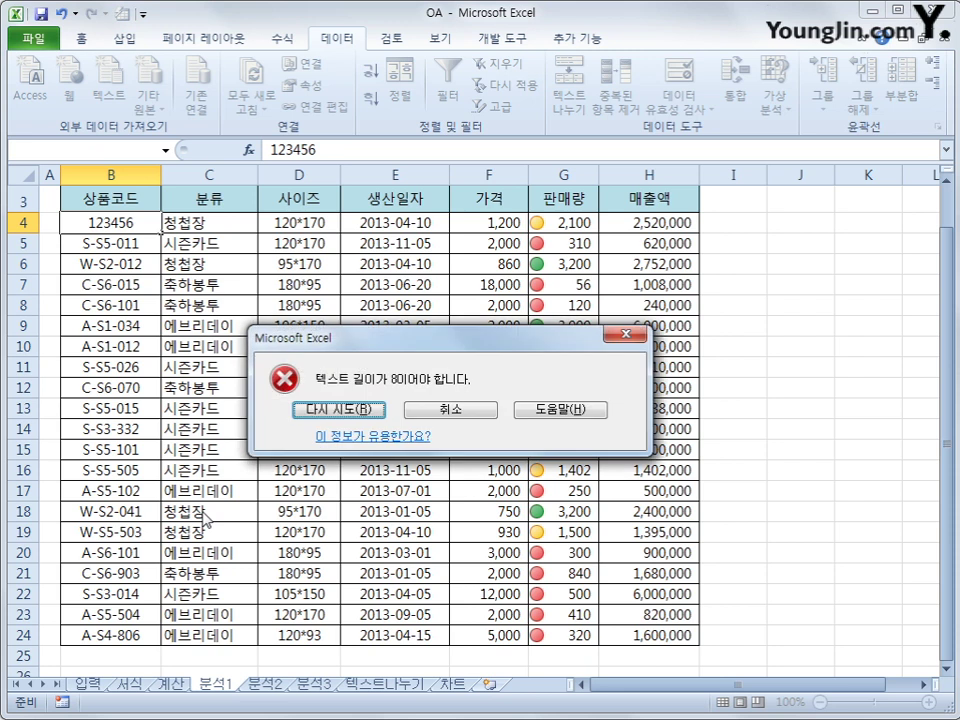
pyautogui.click(453, 418)
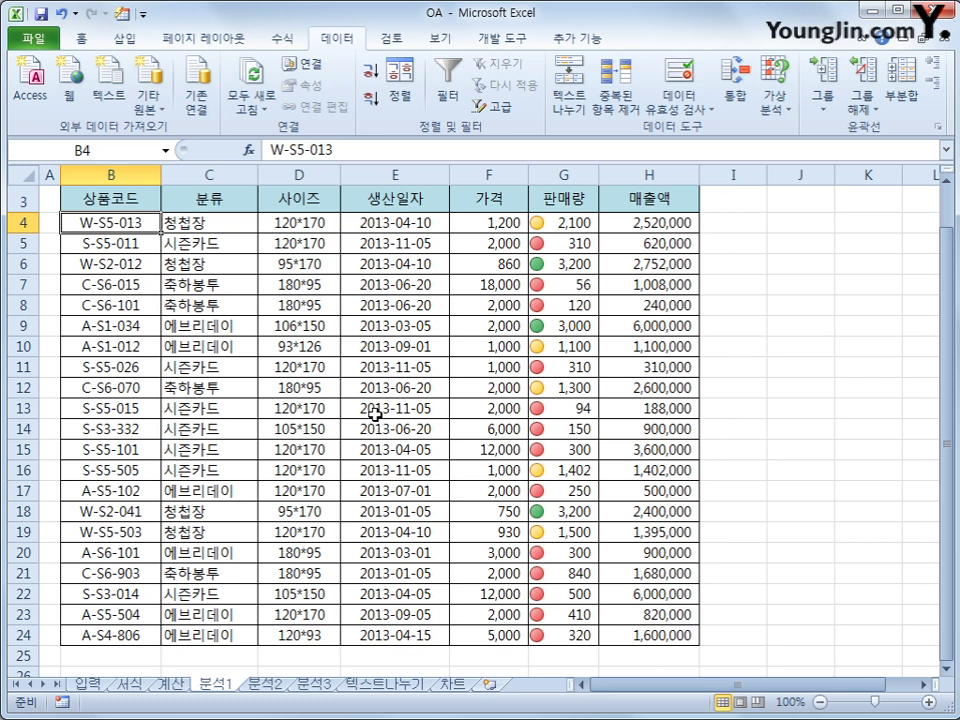
# Step: Start a sort of B3:H24 with 분류 as the first key and a custom list as its order
pyautogui.scroll(1, 373, 415)
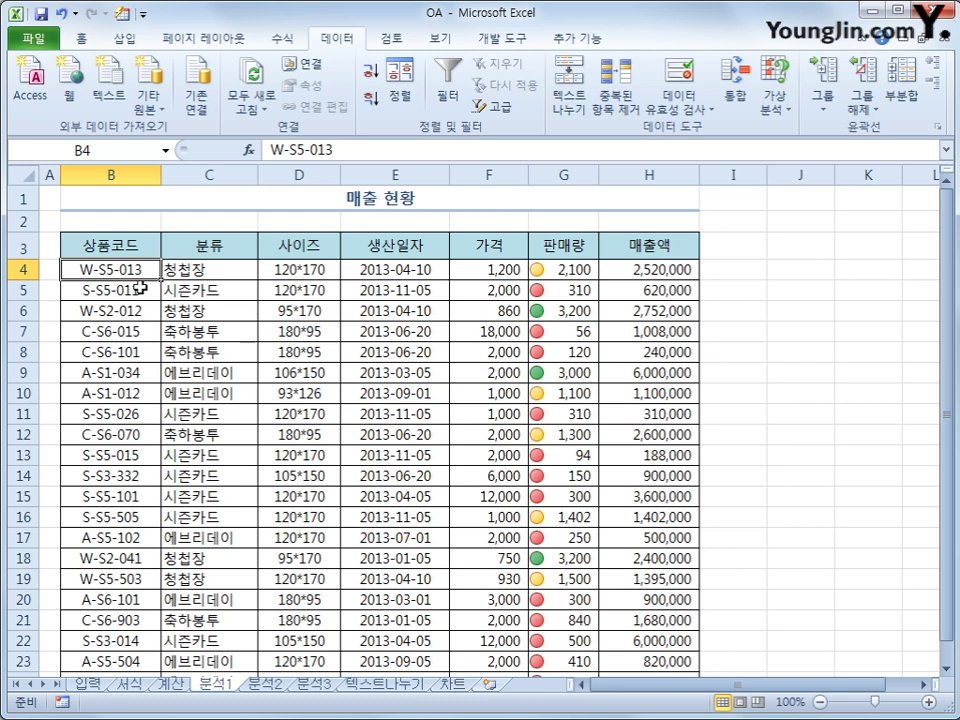
pyautogui.moveTo(105, 246); pyautogui.dragTo(657, 628)
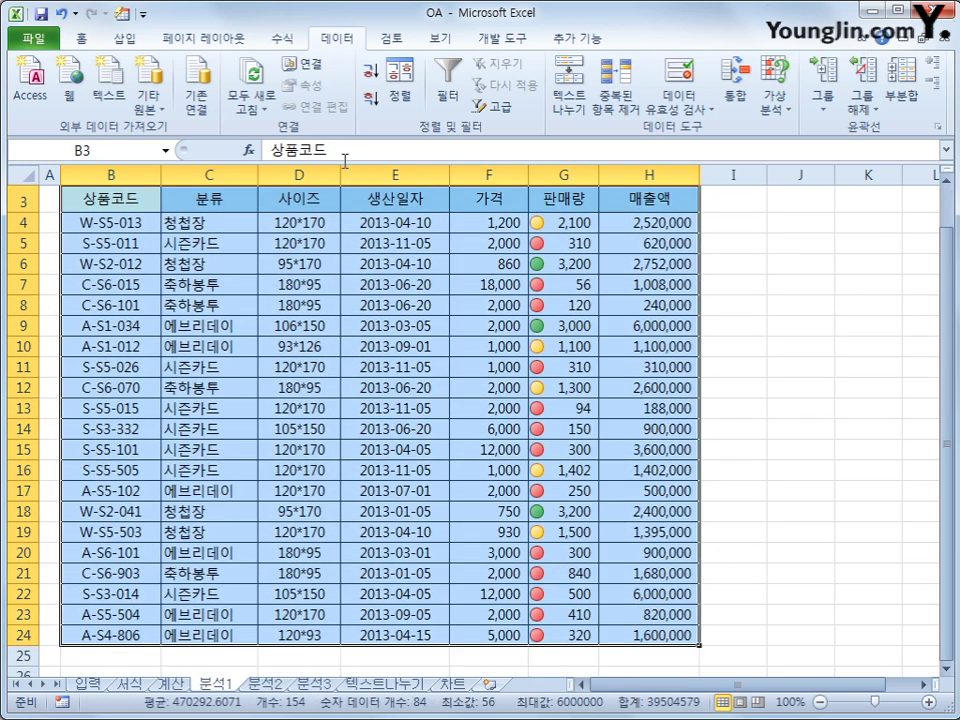
pyautogui.click(400, 85)
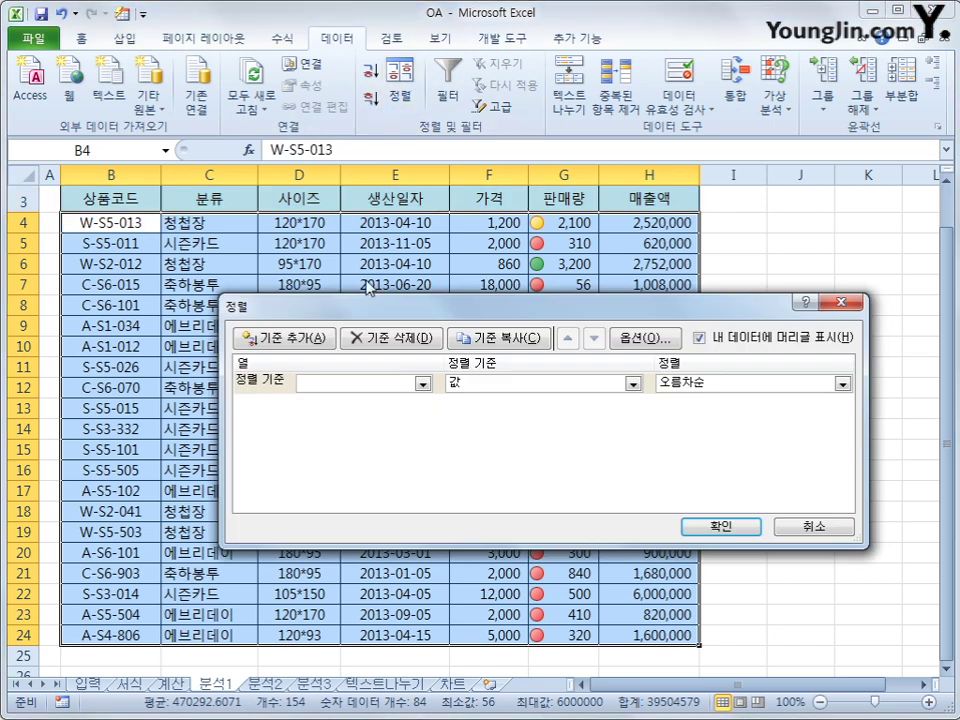
pyautogui.click(422, 383)
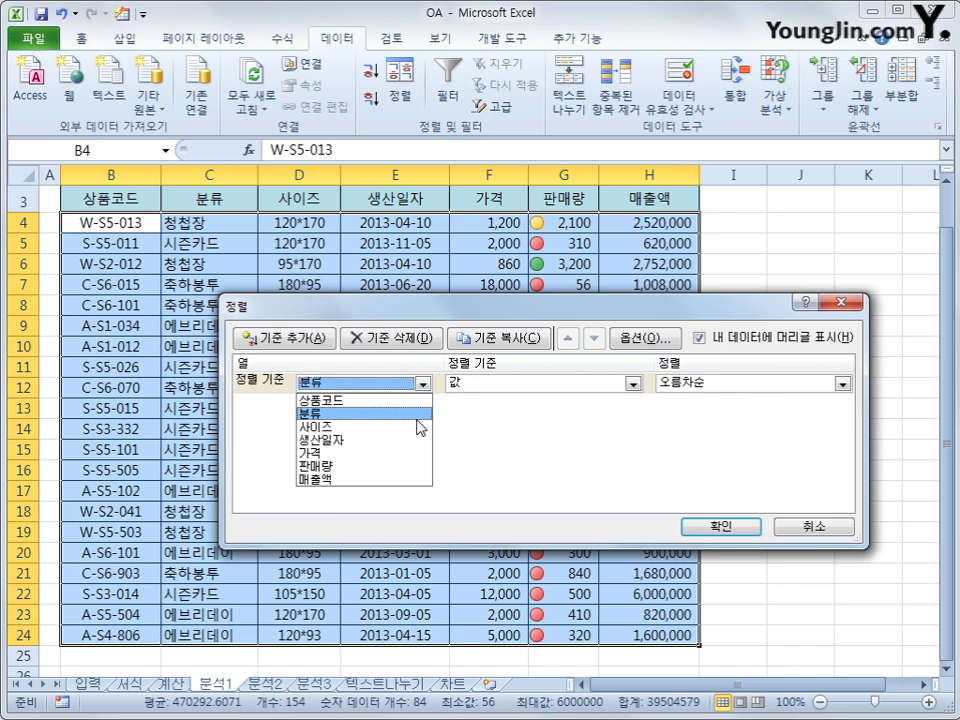
pyautogui.click(417, 418)
pyautogui.click(731, 384)
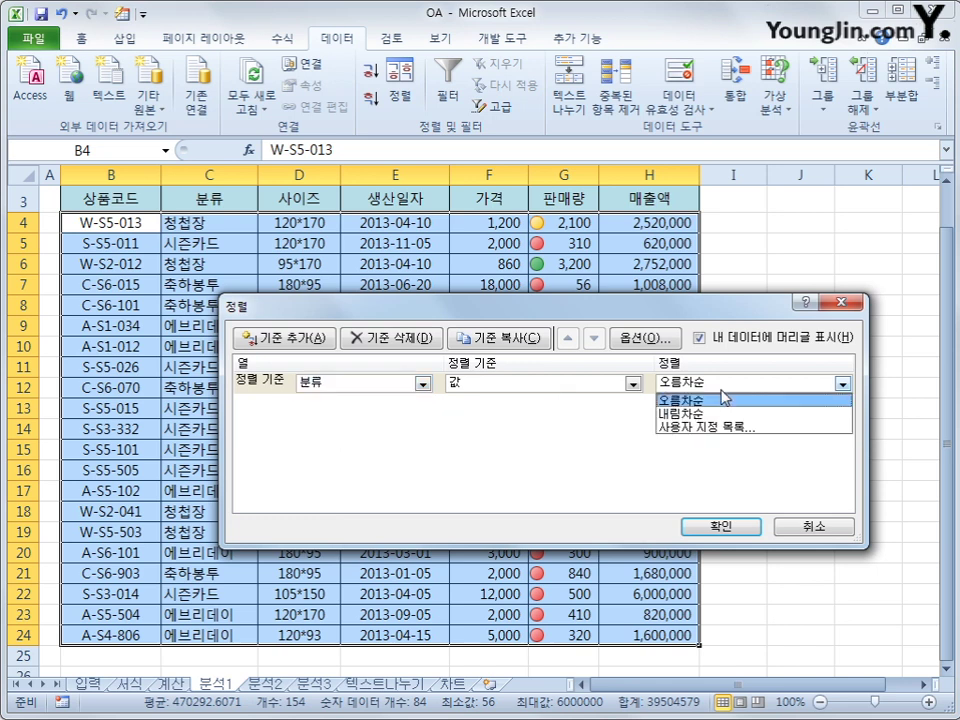
pyautogui.click(733, 428)
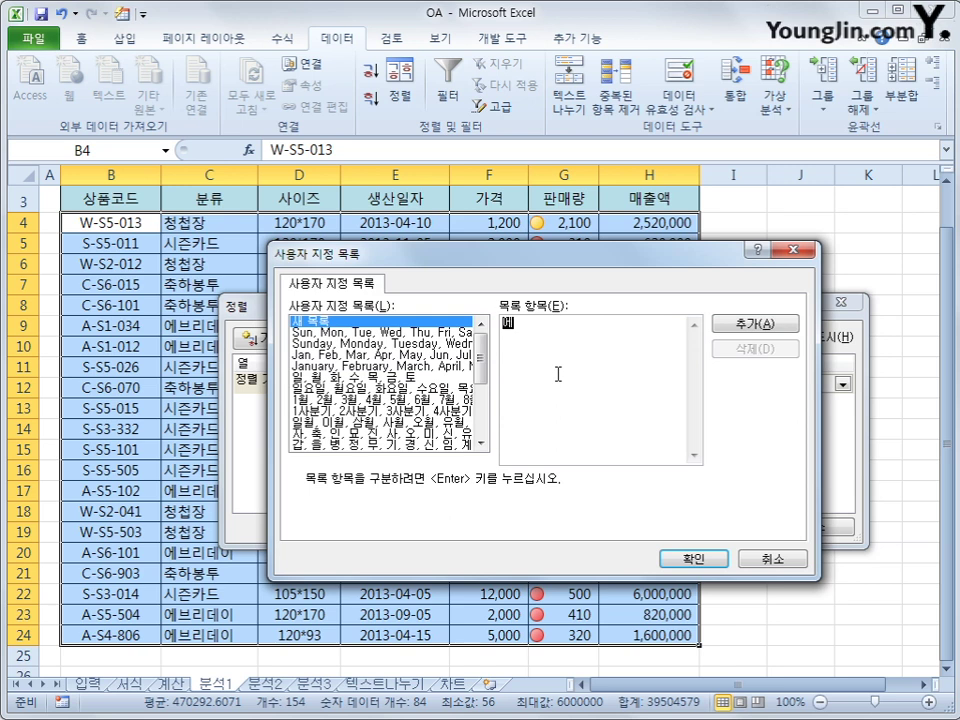
# Step: Add the custom list 에브리데이, 시즌카드, 축하봉투, 청첩장 and use it as the sort order for 분류
pyautogui.write('에브리데이')
pyautogui.press('Return')
pyautogui.write('시즌카드')
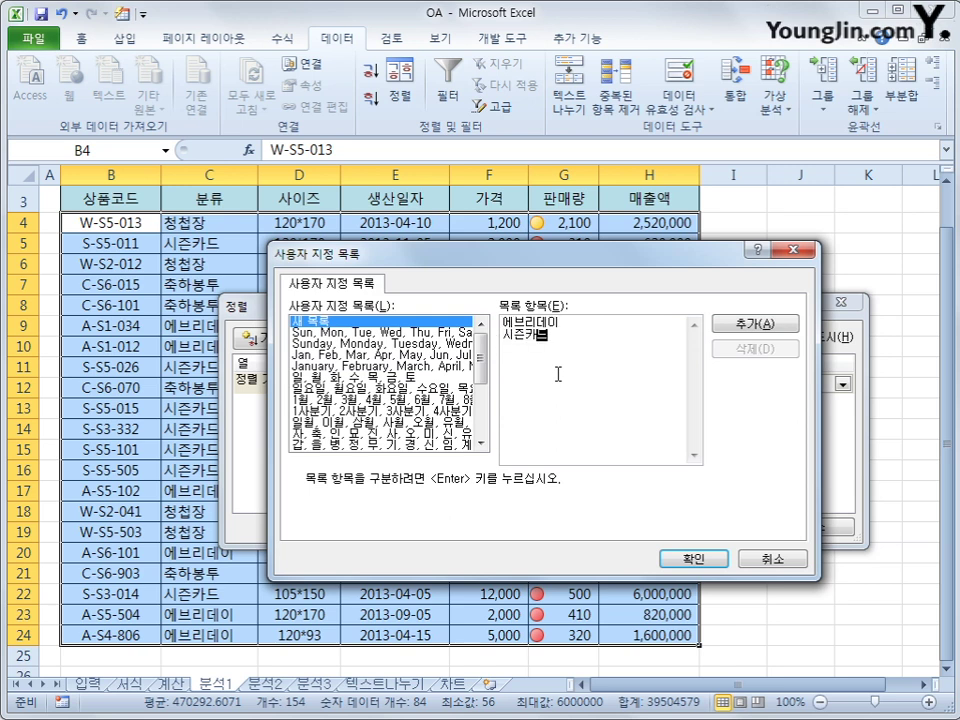
pyautogui.press('Return')
pyautogui.write('축하봉투')
pyautogui.press('Return')
pyautogui.write('ㅊ')
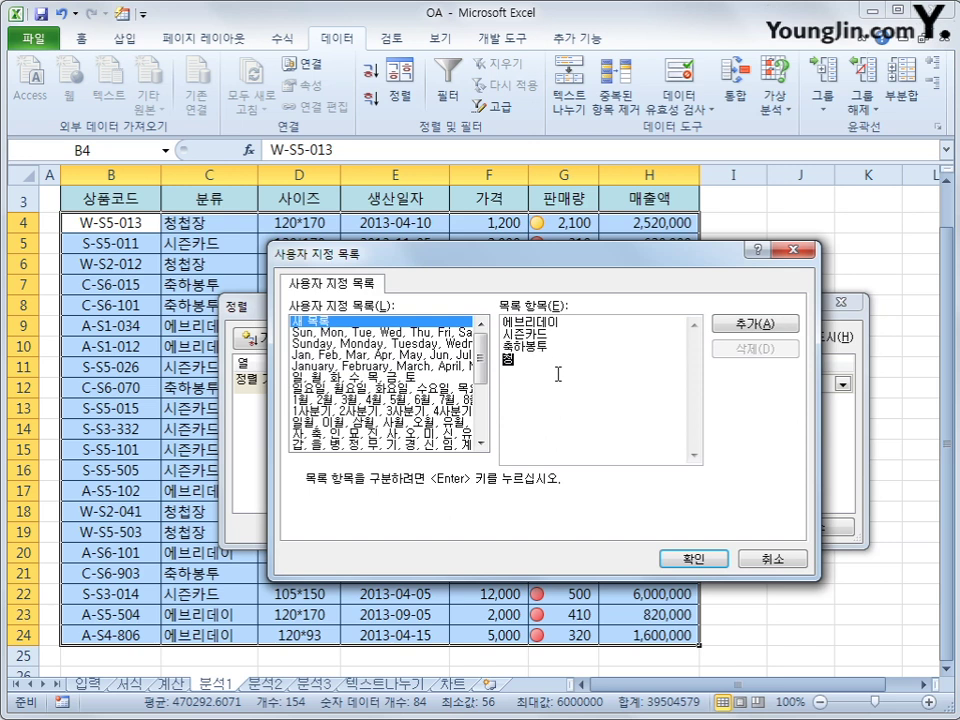
pyautogui.write('첩장')
pyautogui.click(558, 374)
pyautogui.click(757, 336)
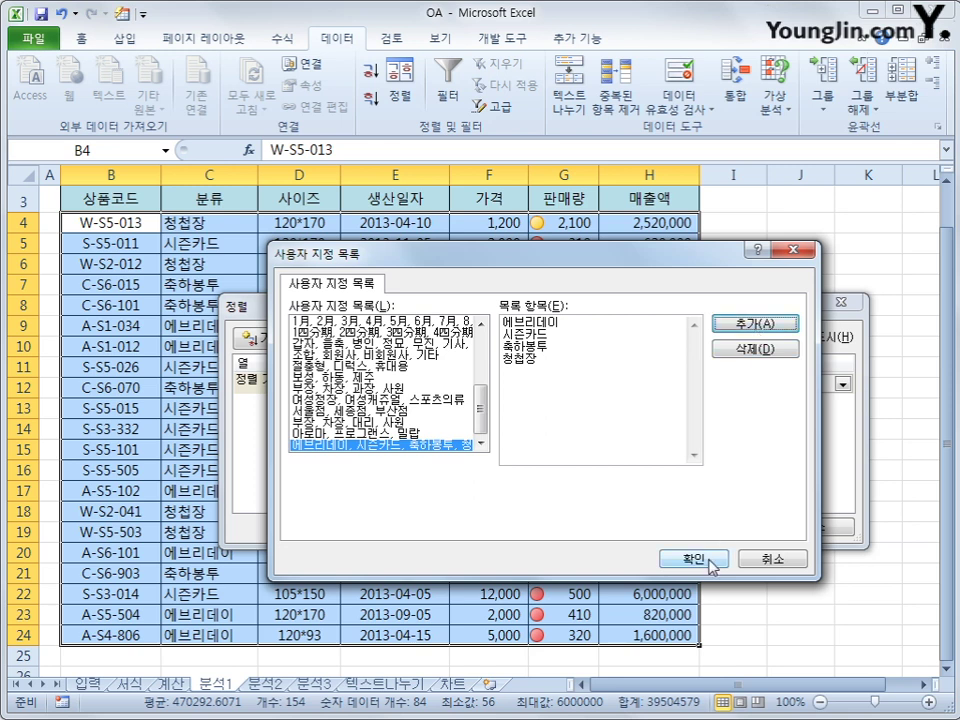
pyautogui.click(693, 559)
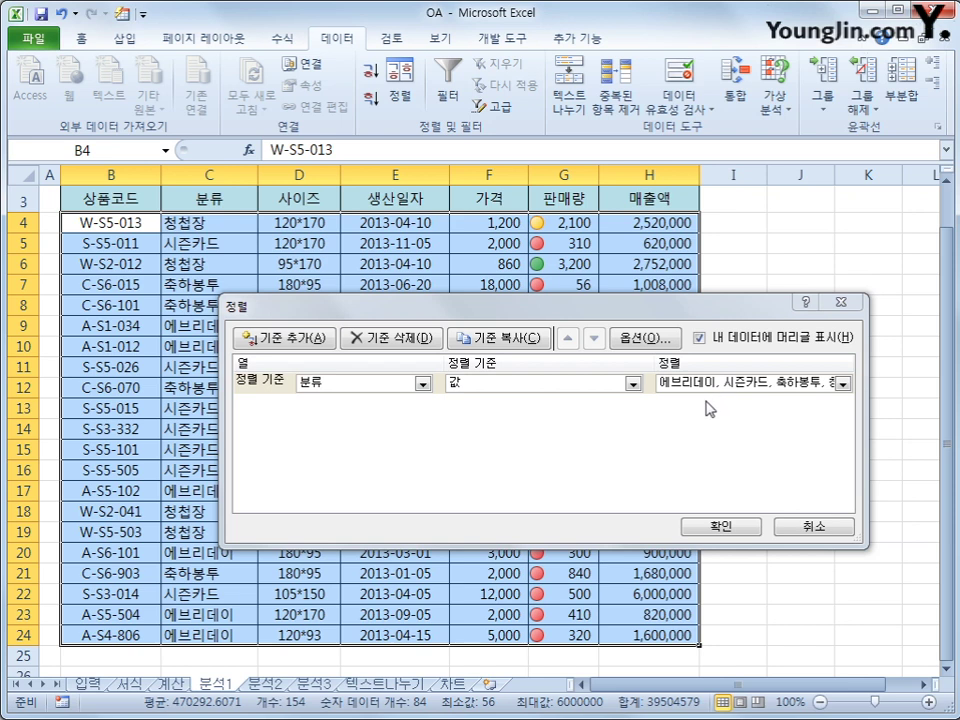
# Step: Add a second sort level on 판매량 based on 셀 색, using 셀 색 없음
pyautogui.click(328, 340)
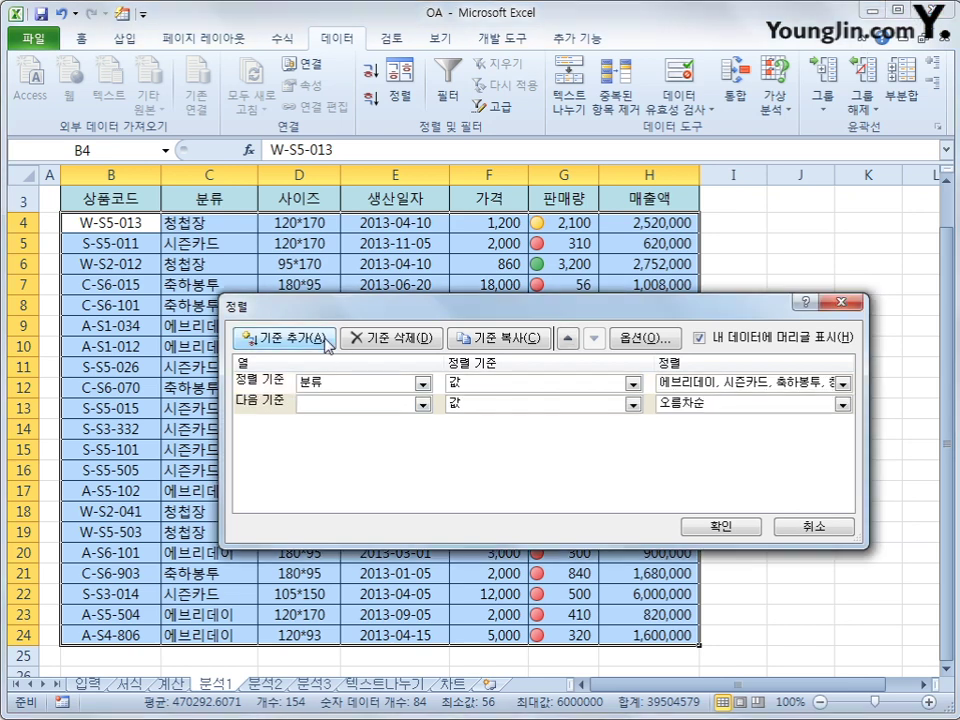
pyautogui.click(422, 404)
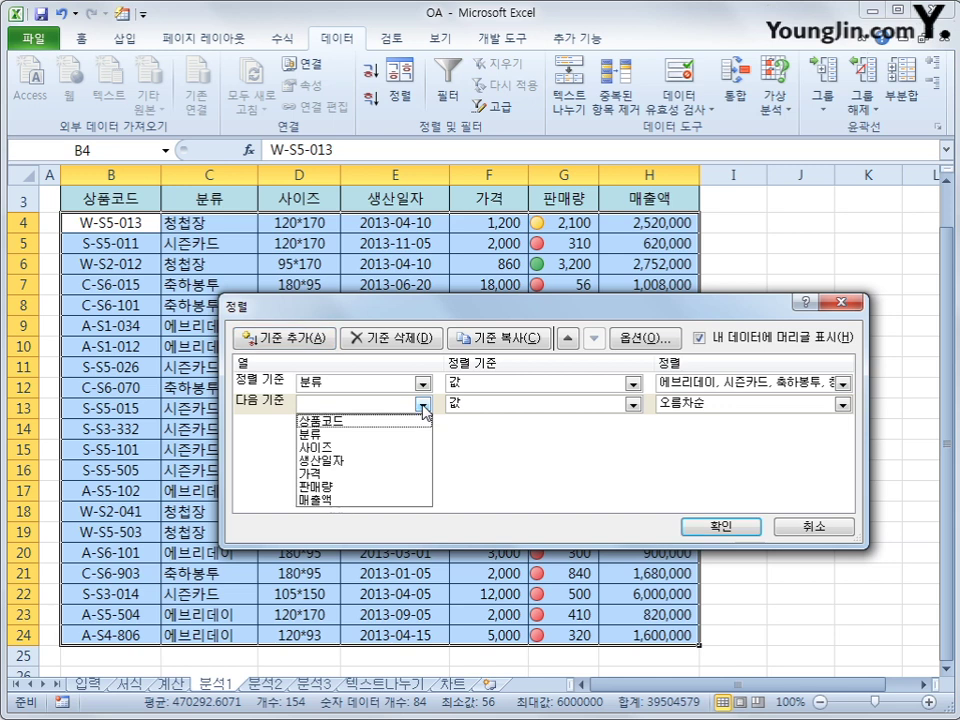
pyautogui.click(414, 488)
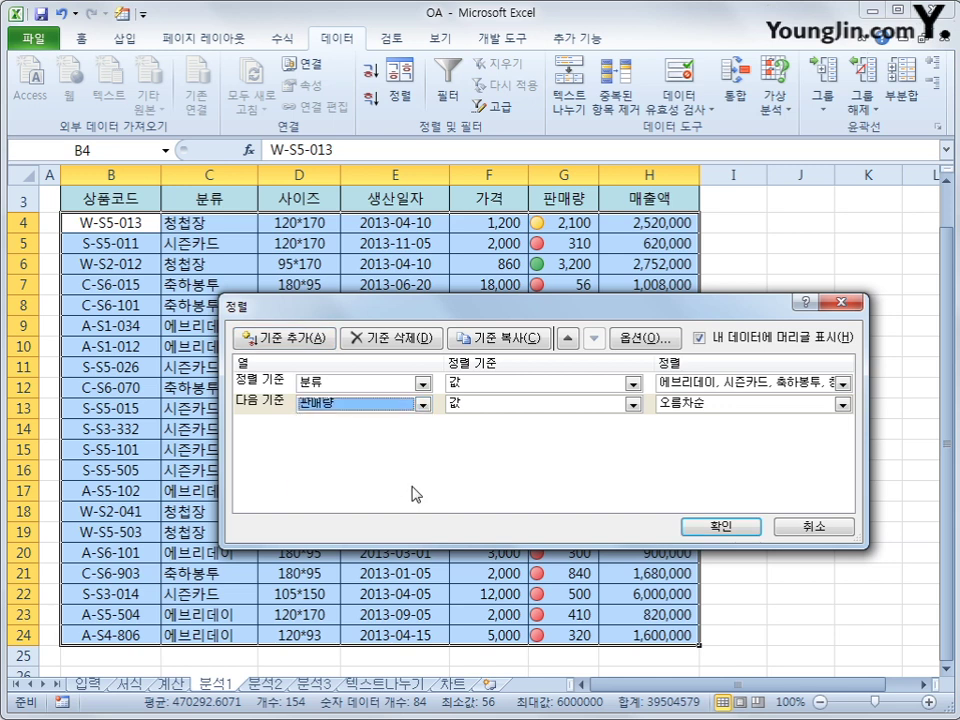
pyautogui.click(553, 405)
pyautogui.click(557, 433)
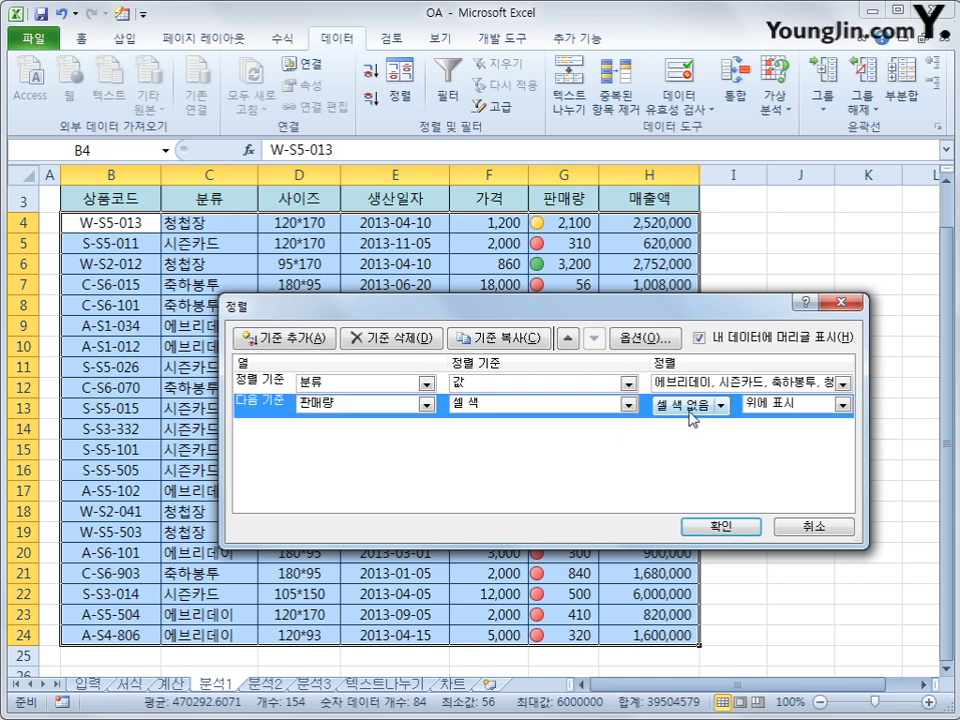
pyautogui.click(720, 405)
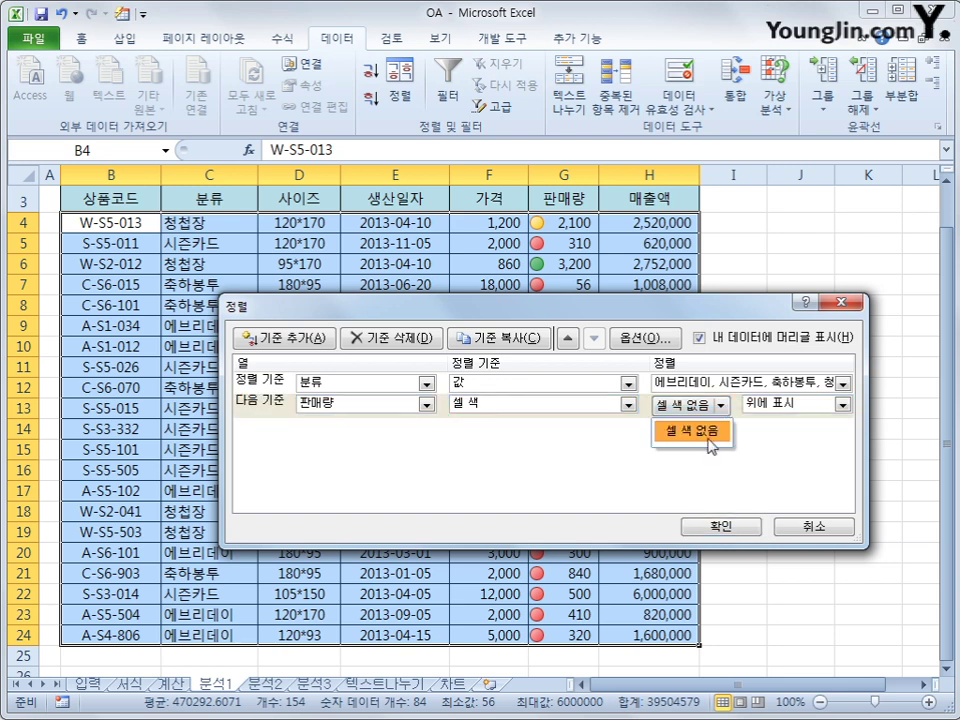
pyautogui.click(712, 446)
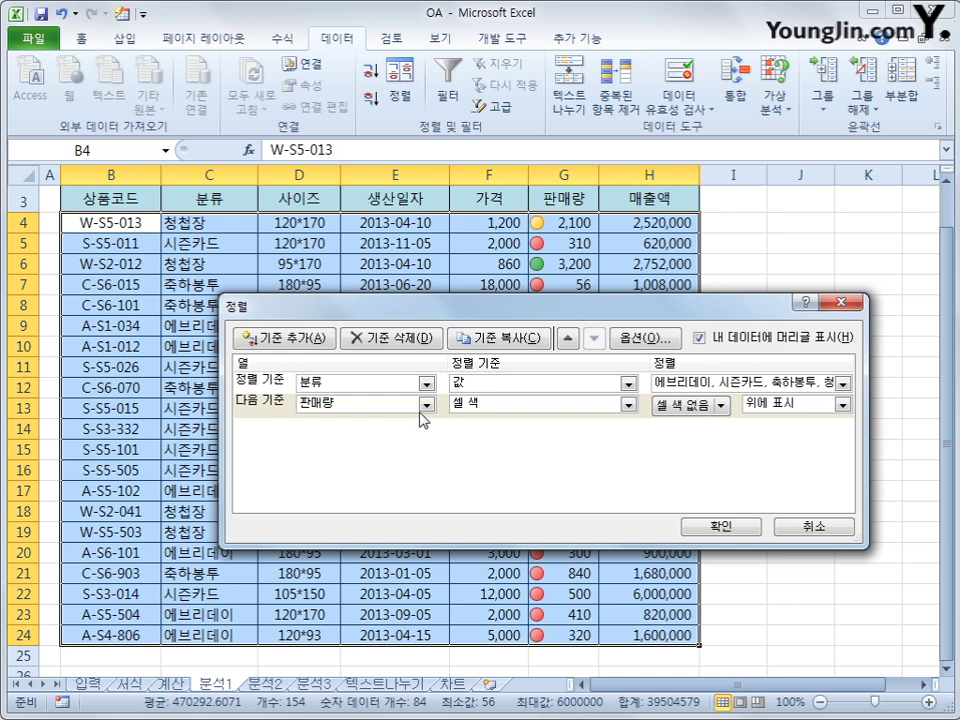
# Step: Change the 판매량 level to sort on 셀 아이콘 with the yellow circle placed on top, and apply the sort
pyautogui.click(628, 404)
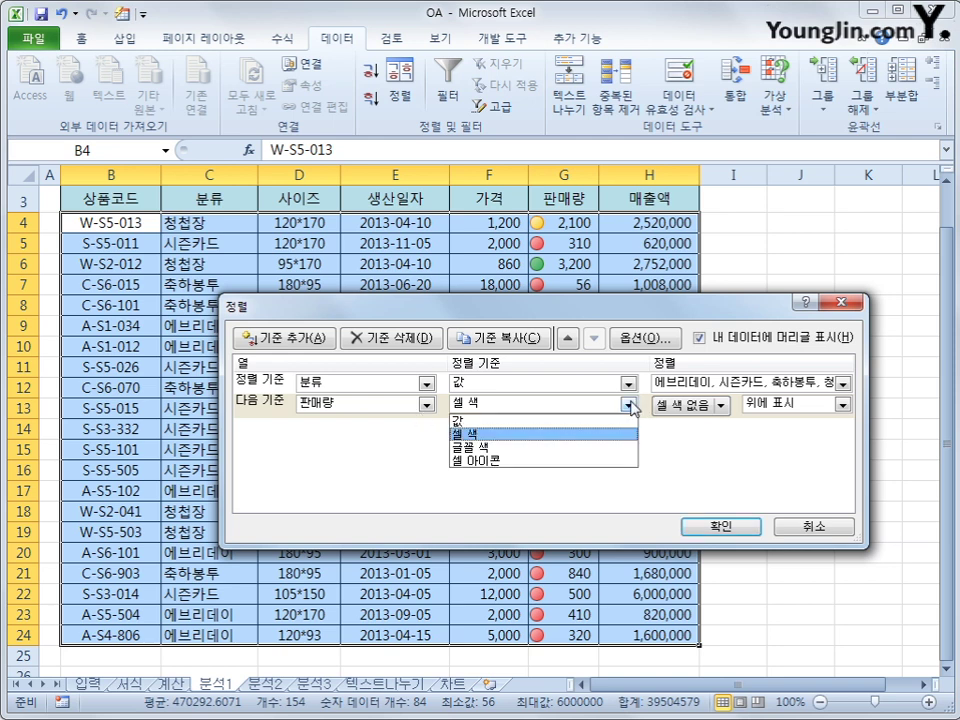
pyautogui.click(615, 461)
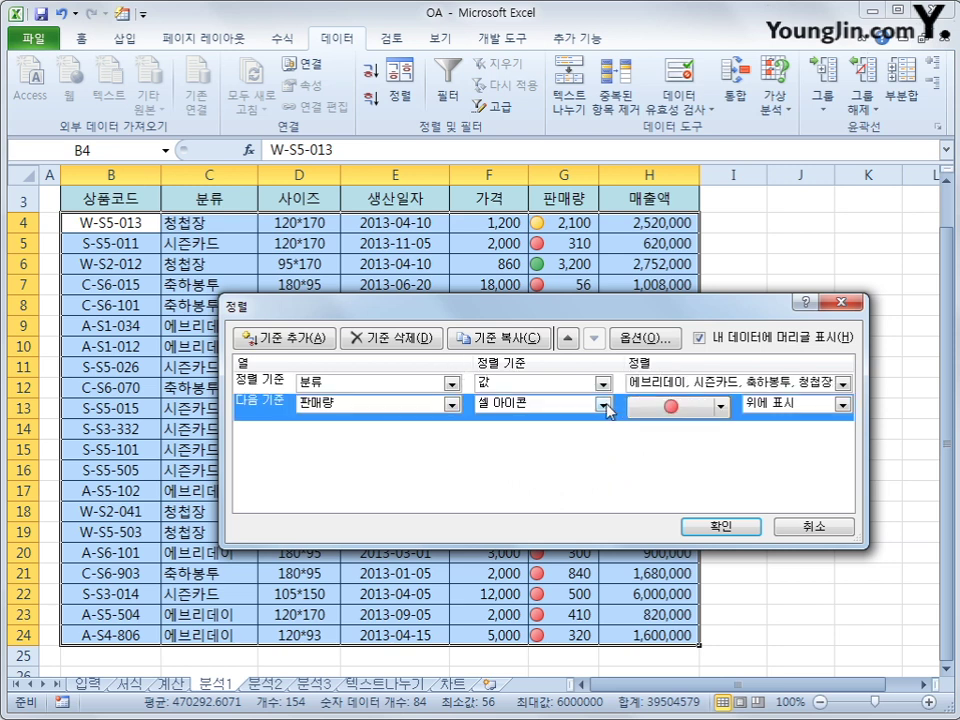
pyautogui.click(720, 407)
pyautogui.click(675, 438)
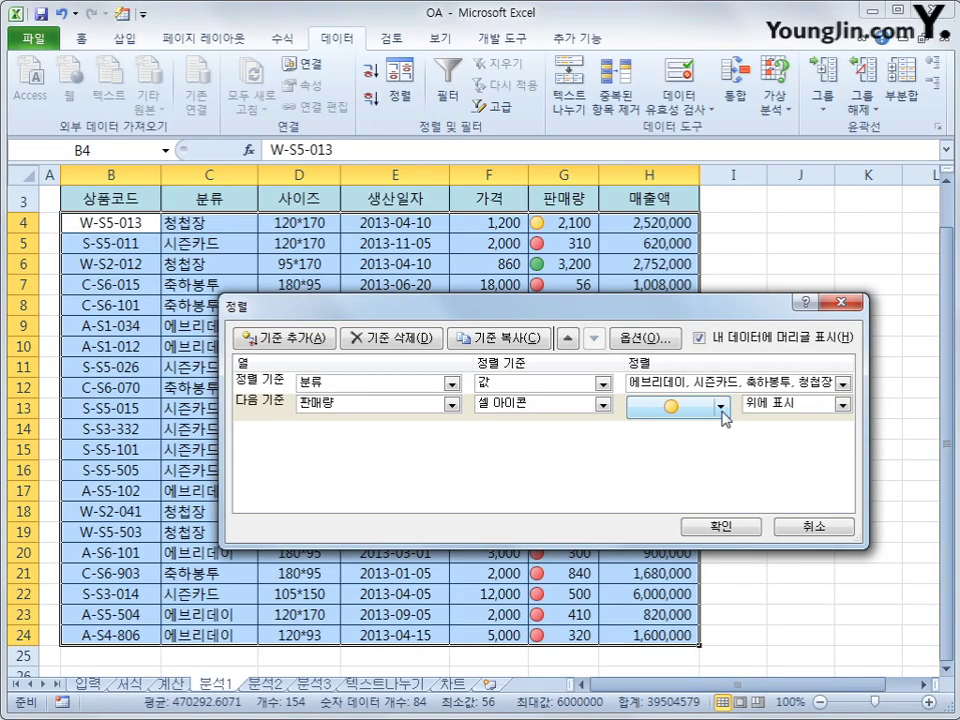
pyautogui.click(721, 408)
pyautogui.click(726, 420)
pyautogui.click(752, 530)
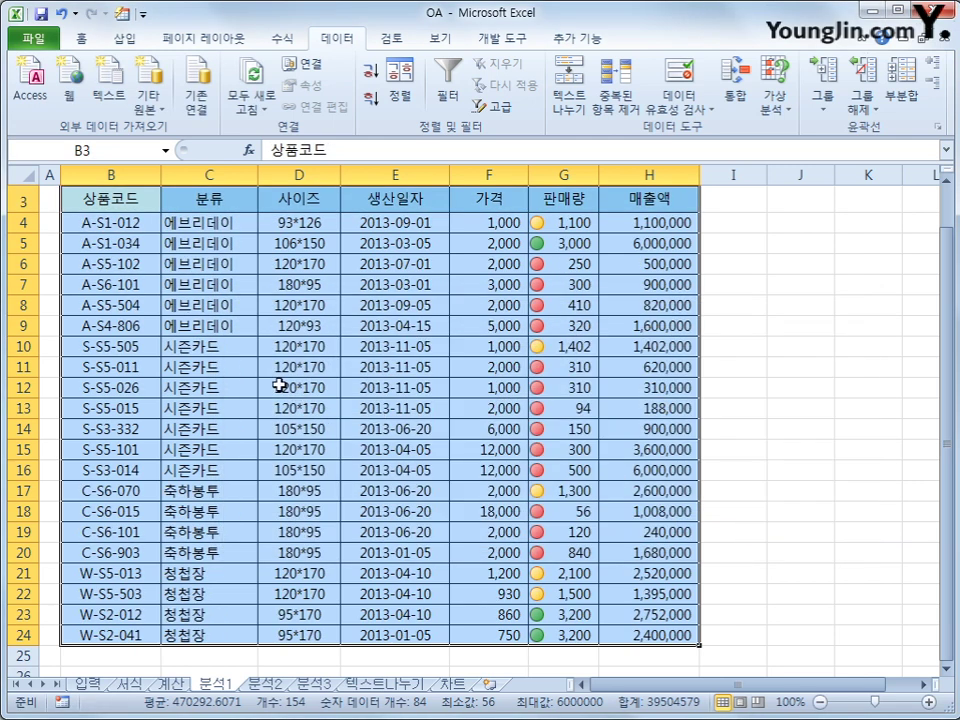
pyautogui.moveTo(213, 230); pyautogui.dragTo(216, 640)
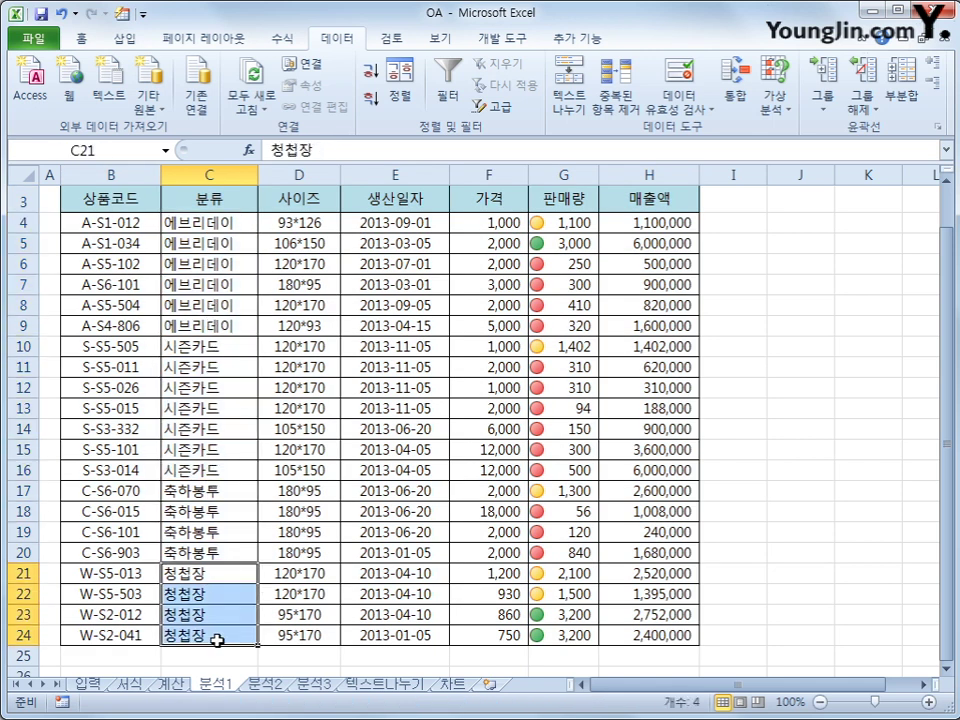
pyautogui.moveTo(574, 222); pyautogui.dragTo(552, 453)
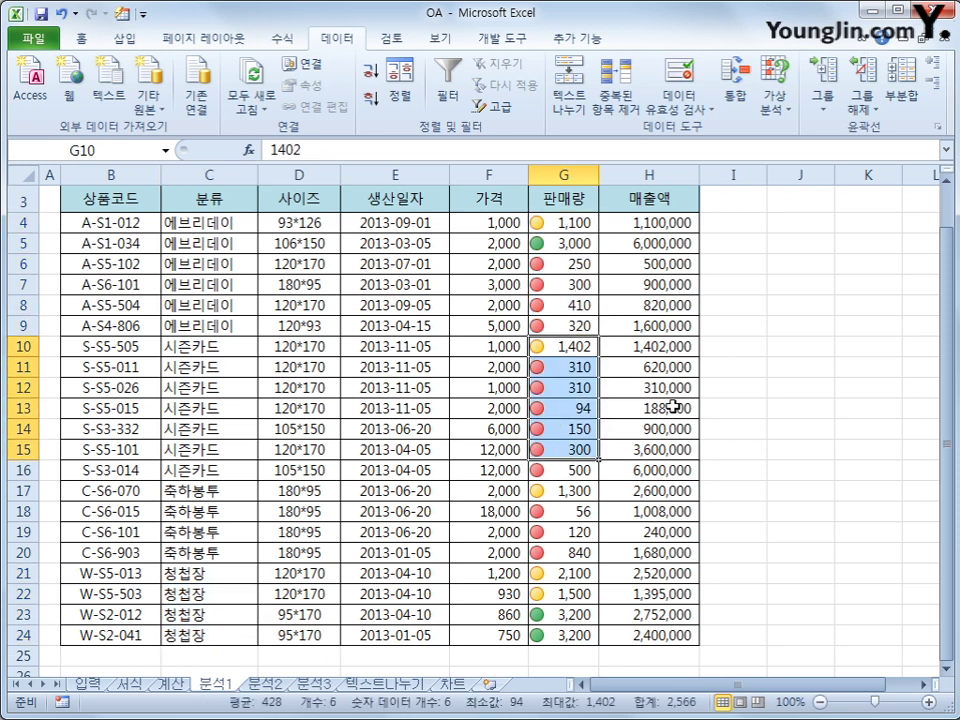
# Step: On the 분석2 sheet, copy the 분류 header and a 청첩장 entry into B26:B27 as a filter criterion
pyautogui.click(268, 684)
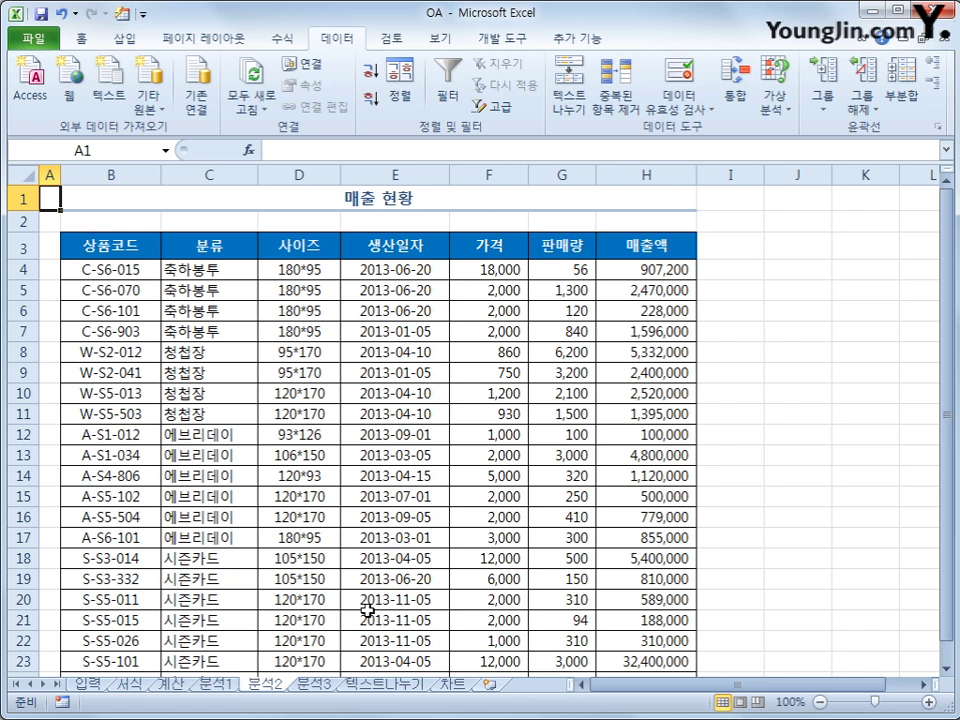
pyautogui.click(198, 246)
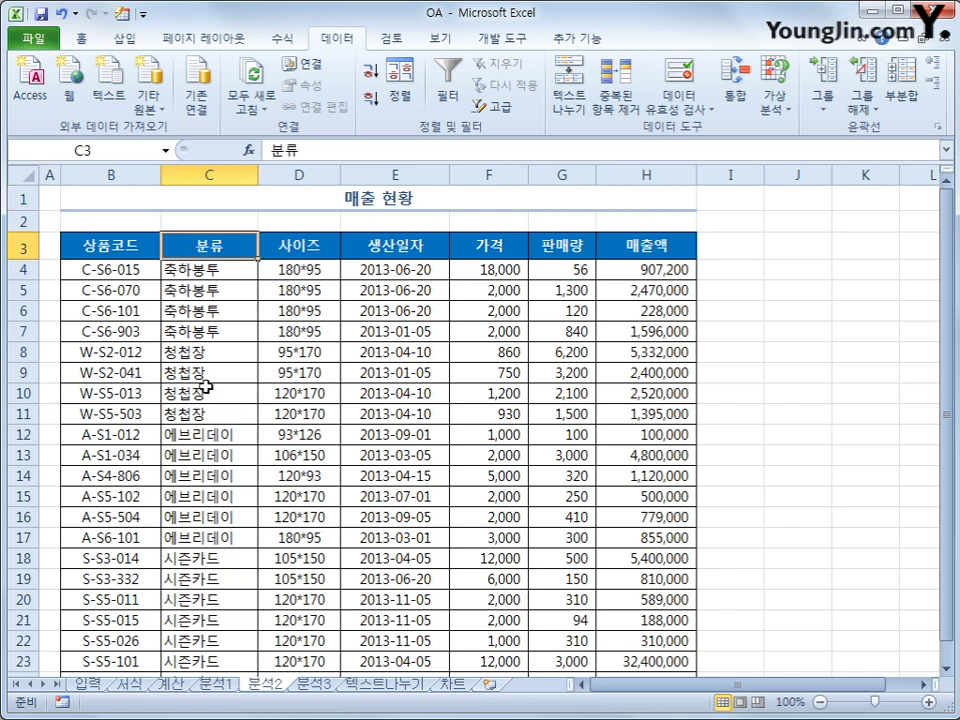
pyautogui.keyDown('ctrl'); pyautogui.click(216, 356); pyautogui.keyUp('ctrl')
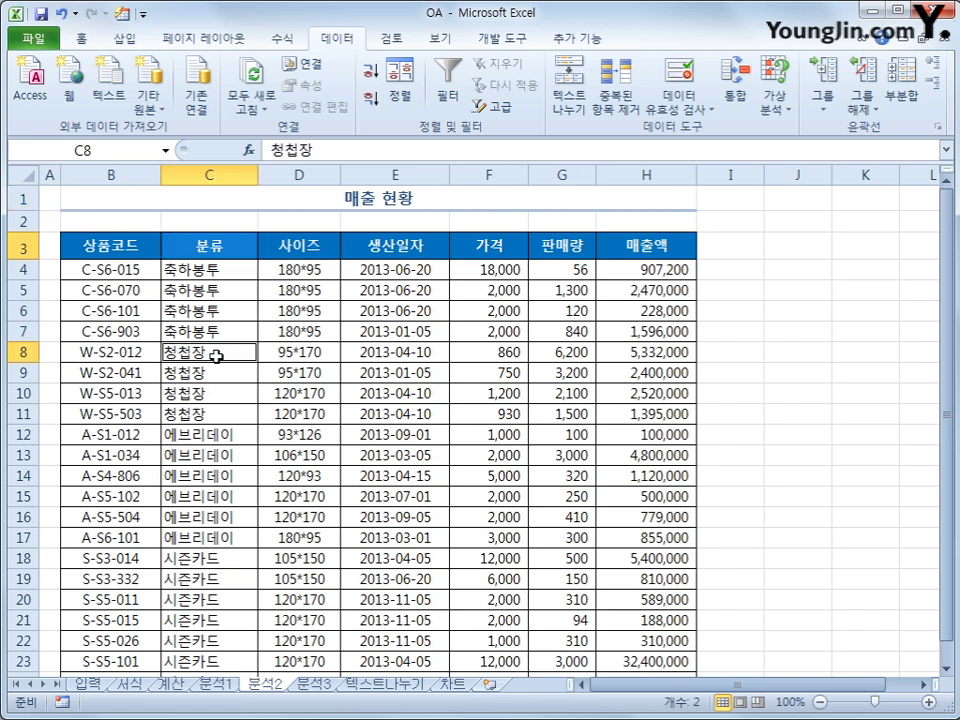
pyautogui.hotkey('ctrl', 'c')
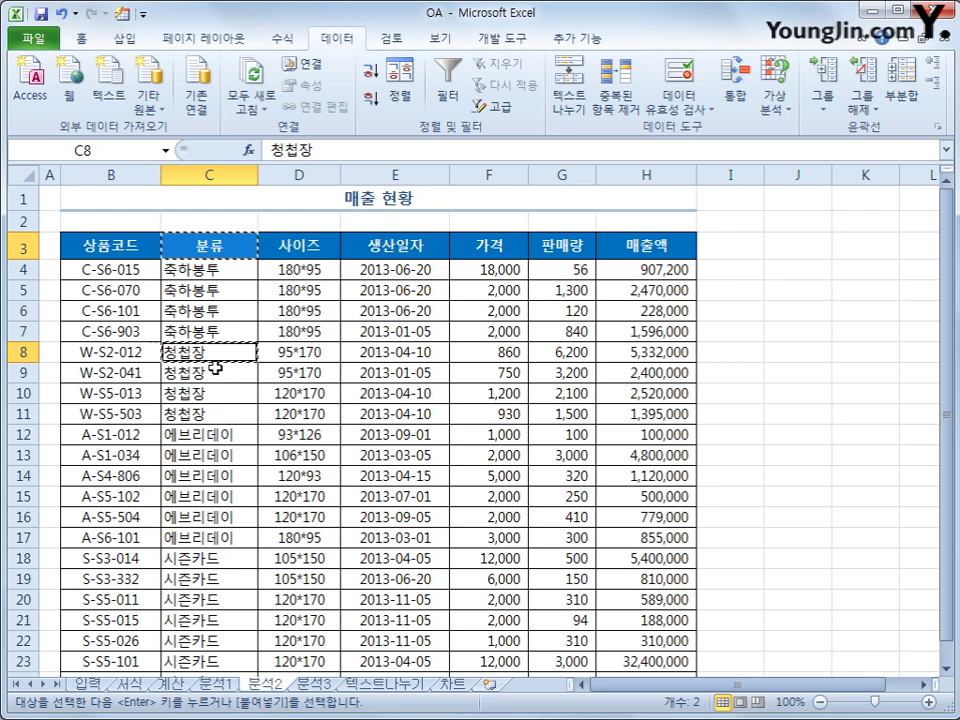
pyautogui.scroll(-3, 215, 369)
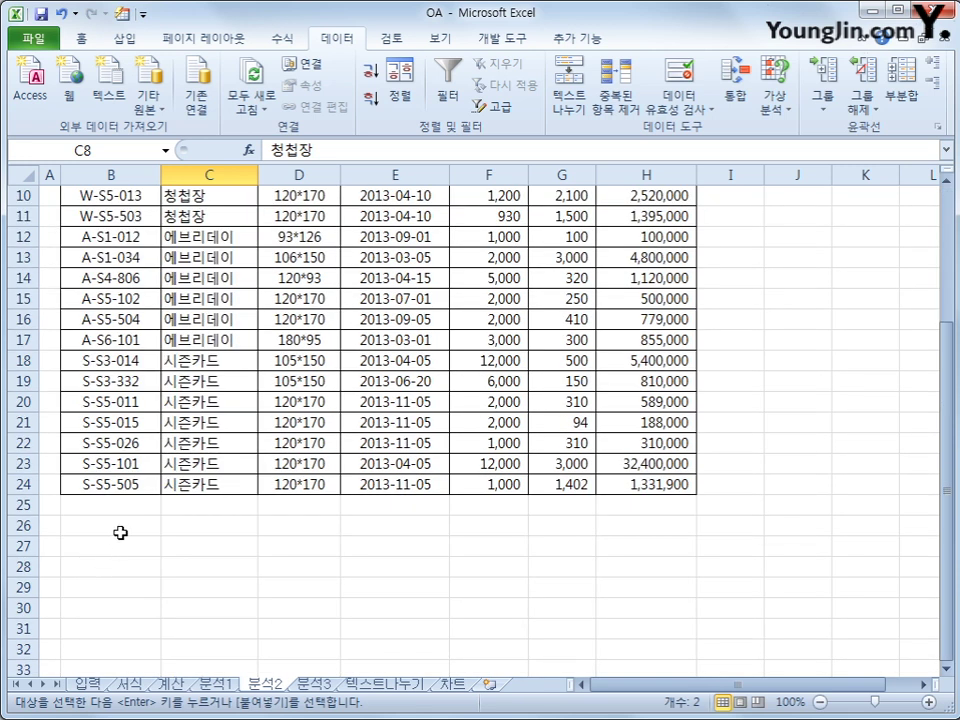
pyautogui.click(122, 531)
pyautogui.hotkey('ctrl', 'v')
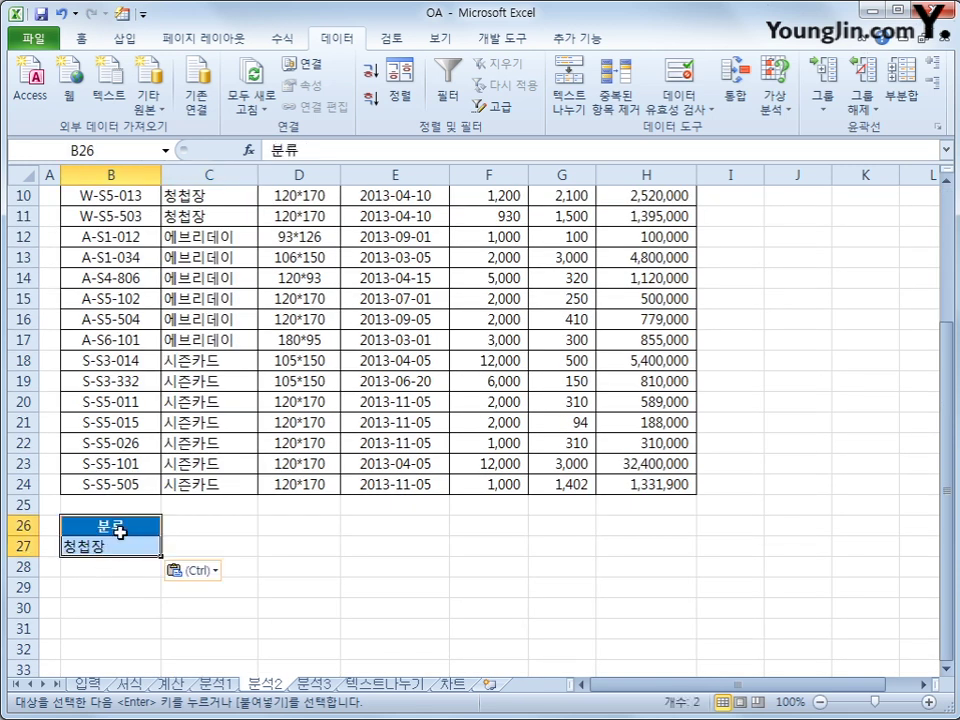
# Step: Copy the 가격 header from F3 into C26 beside the 분류 criterion
pyautogui.scroll(3, 251, 510)
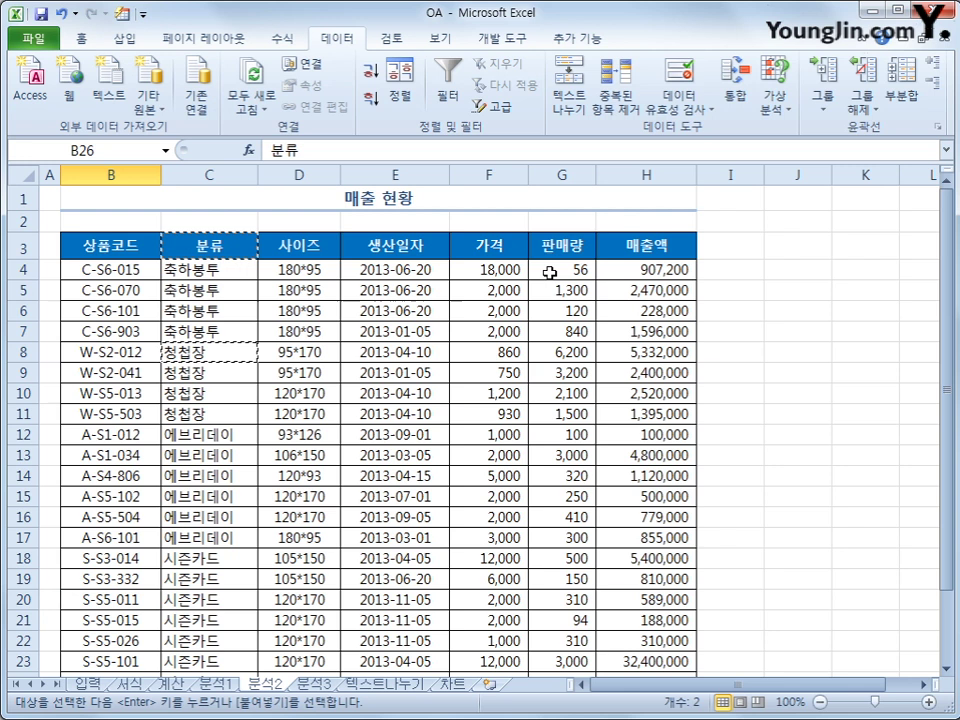
pyautogui.click(488, 252)
pyautogui.hotkey('ctrl', 'c')
pyautogui.scroll(-3, 215, 460)
pyautogui.click(195, 531)
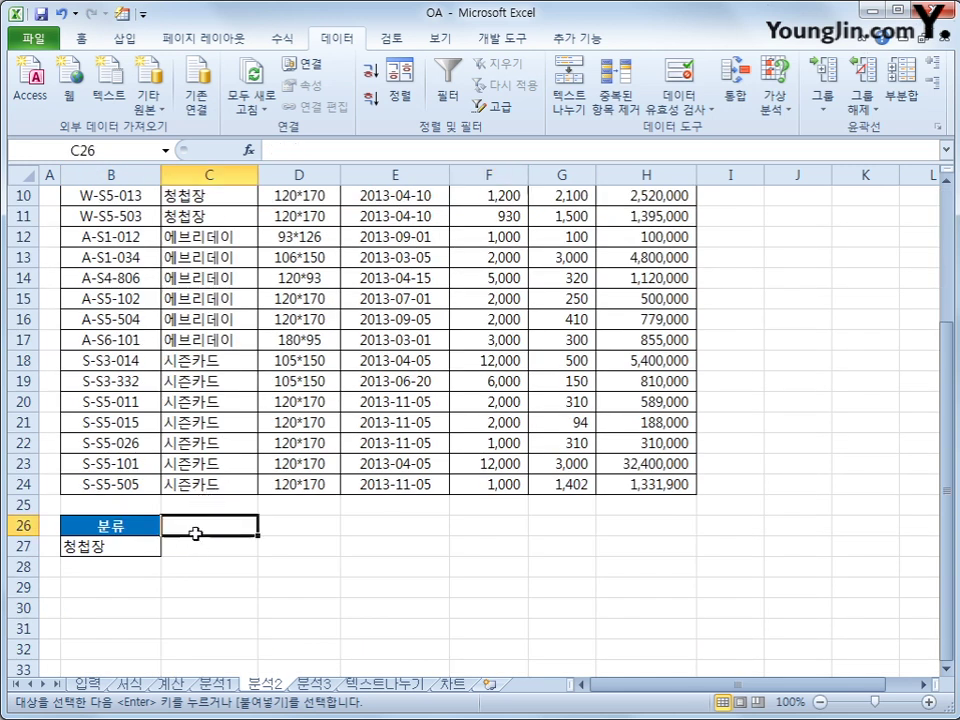
pyautogui.hotkey('ctrl', 'v')
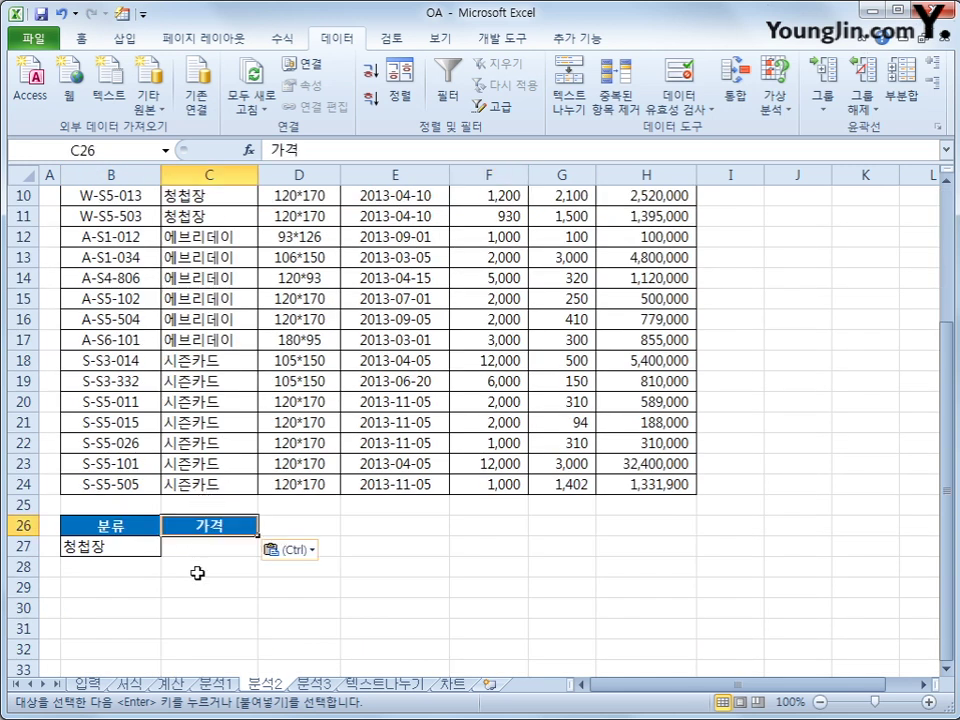
# Step: Enter the criterion >5000 under the 가격 header in C28, one row below the 청첩장 criterion
pyautogui.click(197, 573)
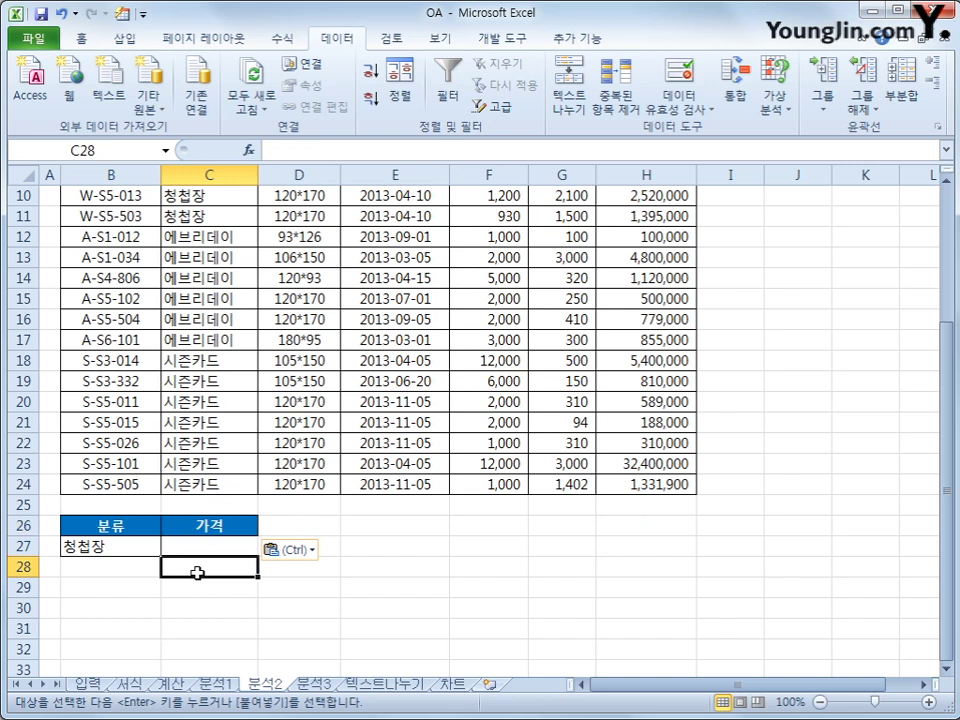
pyautogui.write('>5')
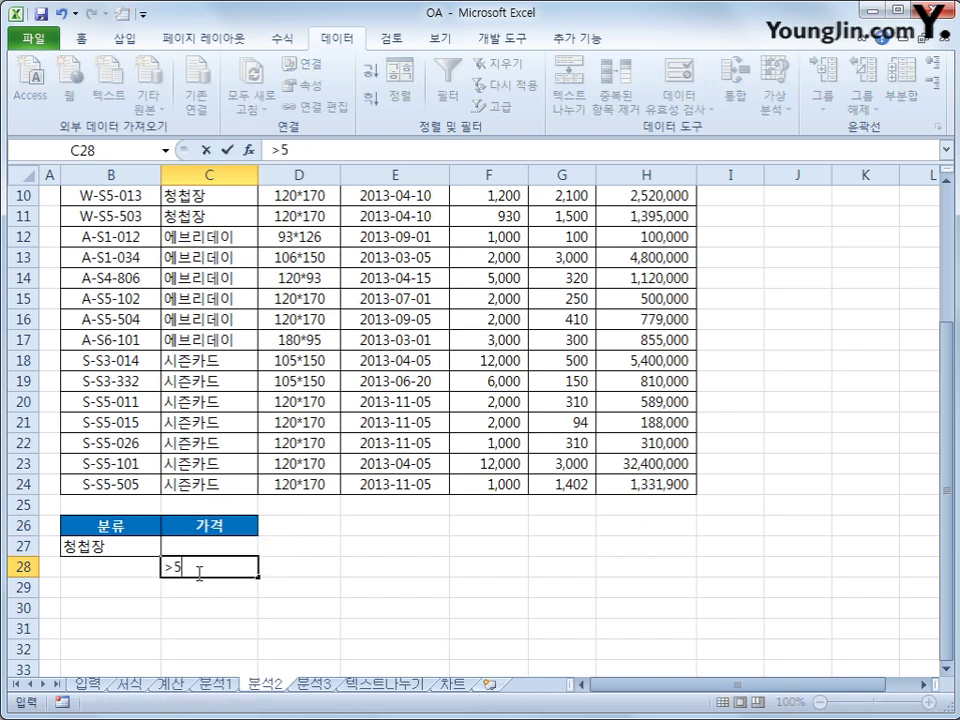
pyautogui.write('000')
pyautogui.press('Return')
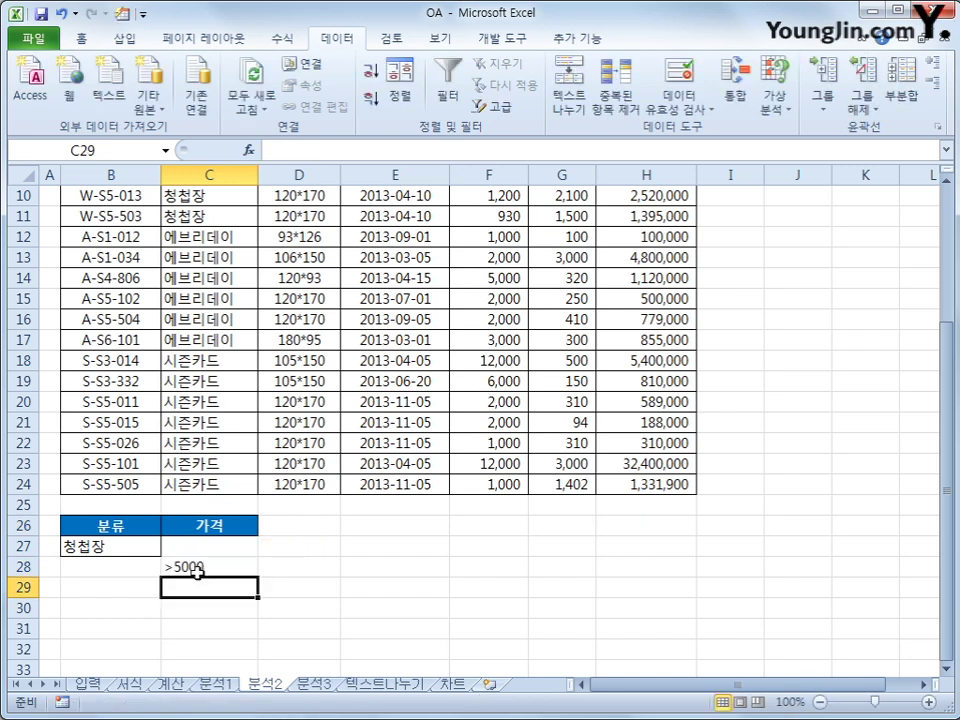
pyautogui.moveTo(146, 525); pyautogui.dragTo(146, 549)
pyautogui.click(205, 526)
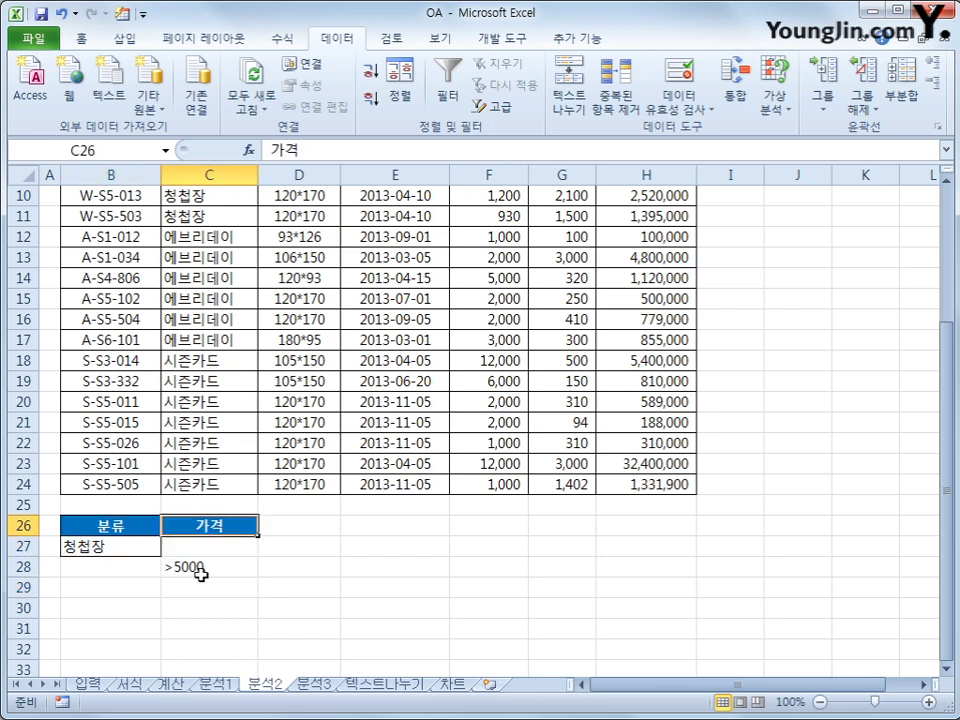
pyautogui.click(200, 574)
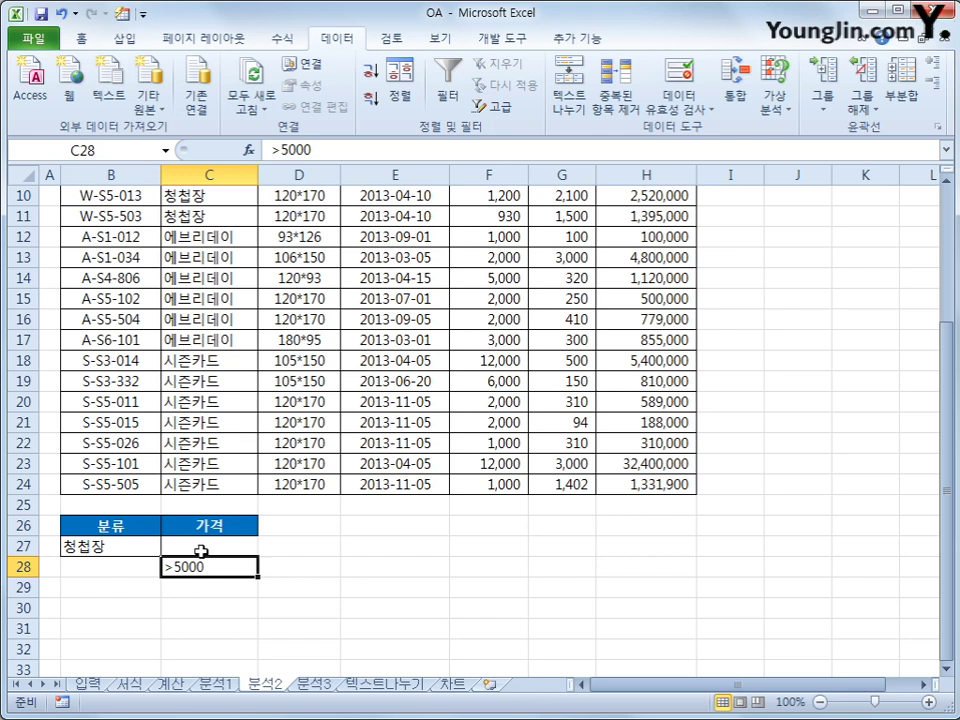
pyautogui.moveTo(143, 527); pyautogui.dragTo(185, 572)
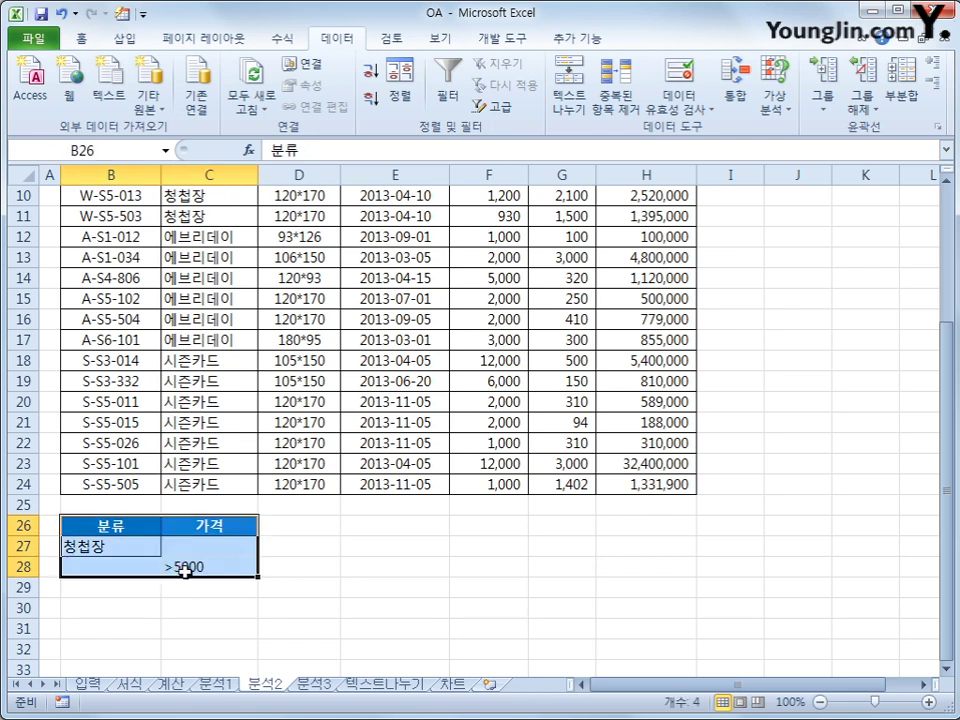
# Step: Start an advanced filter on the sales table B3:H24 with B26:C28 as the criteria range
pyautogui.scroll(3, 185, 570)
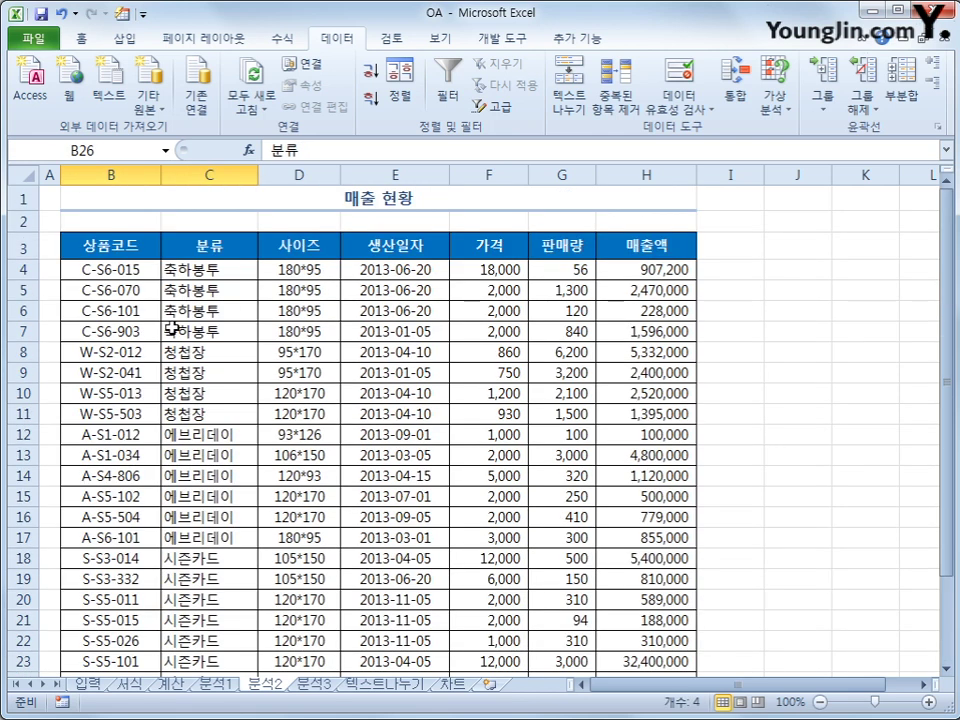
pyautogui.click(145, 305)
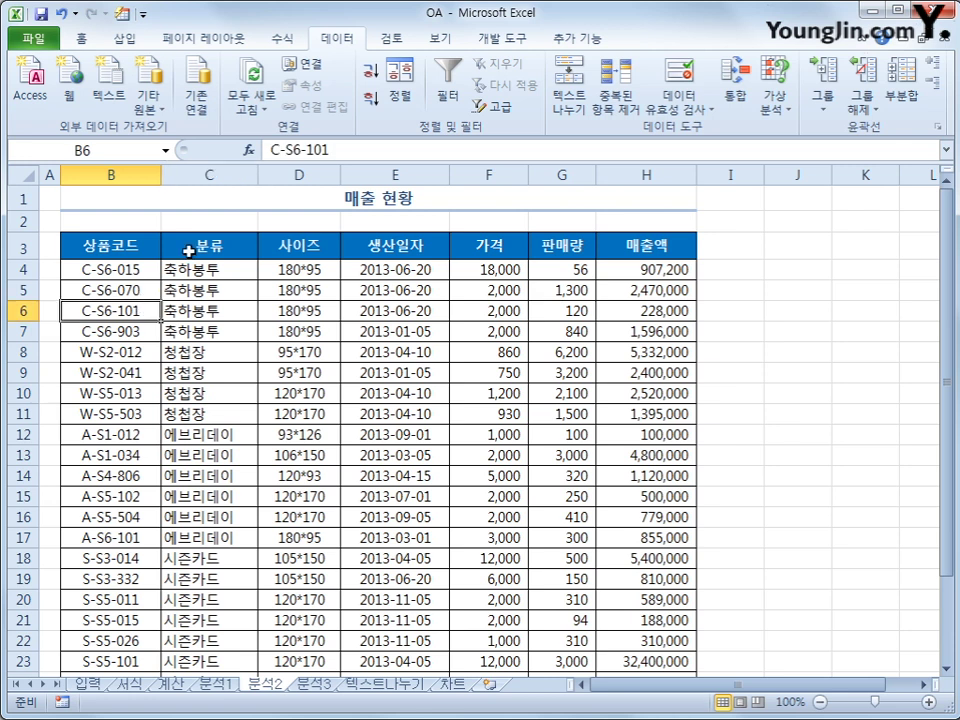
pyautogui.click(490, 105)
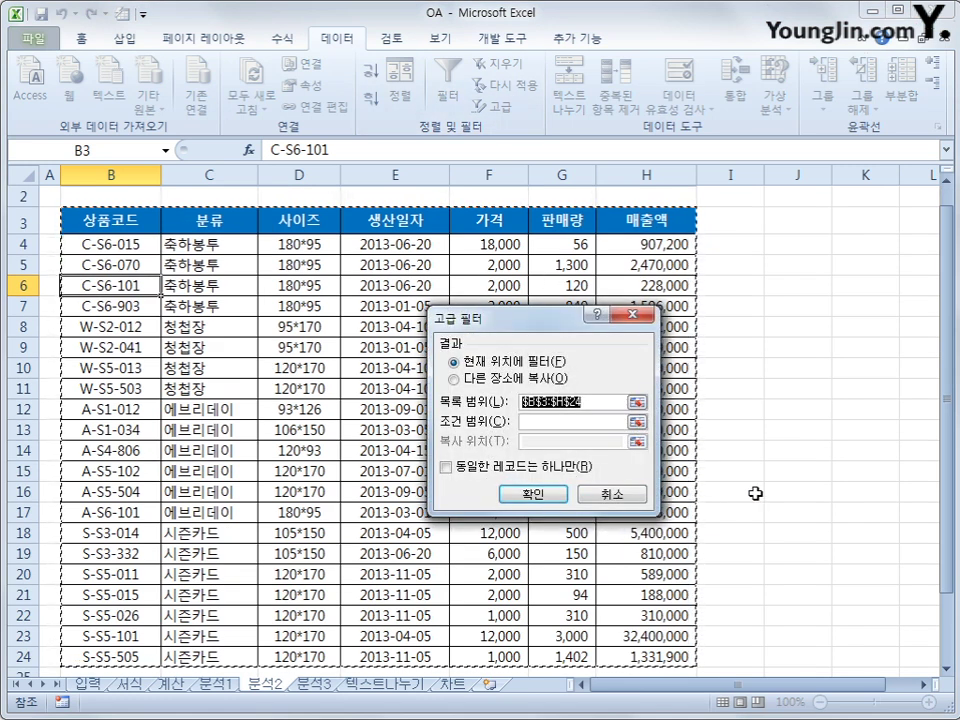
pyautogui.scroll(-2, 755, 493)
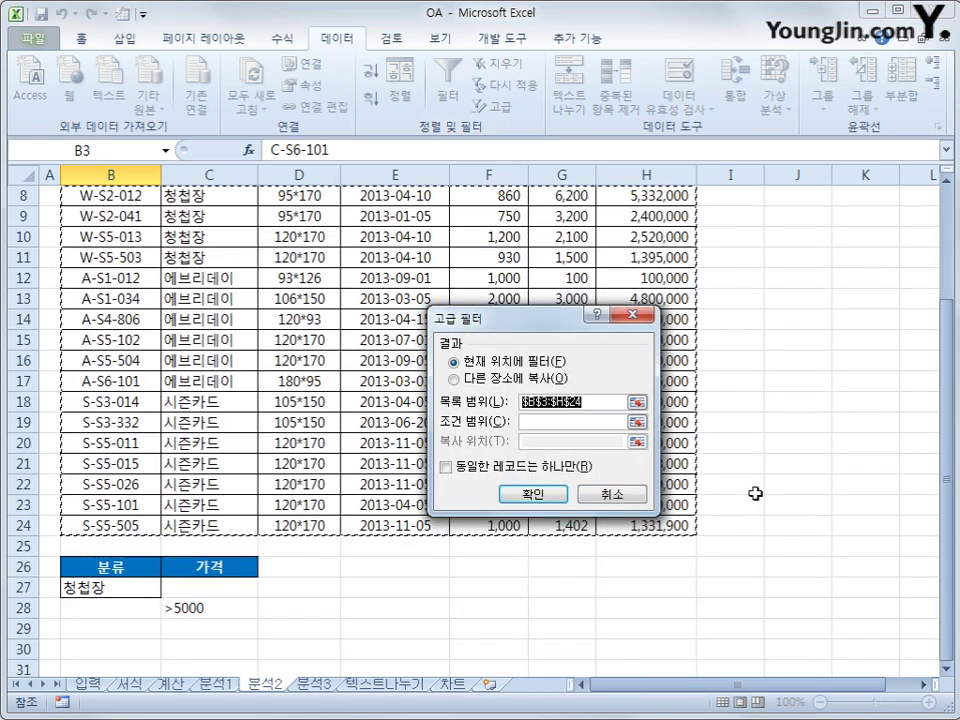
pyautogui.press('Tab')
pyautogui.moveTo(100, 566); pyautogui.dragTo(218, 605)
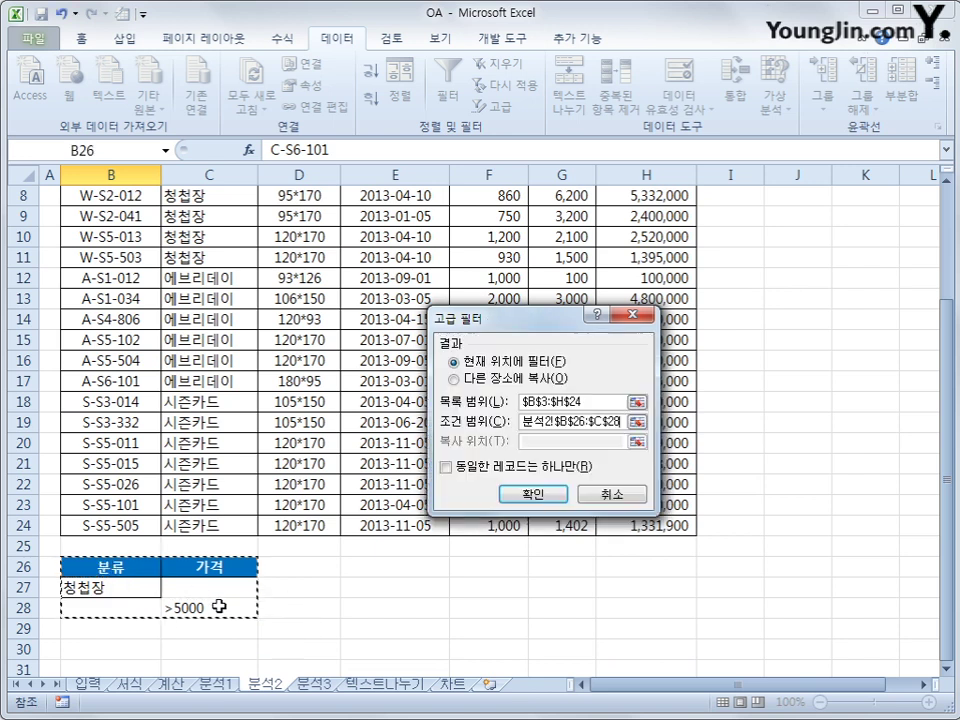
# Step: Set the advanced filter to copy its results to another location starting at B30, and run it
pyautogui.click(455, 379)
pyautogui.click(538, 441)
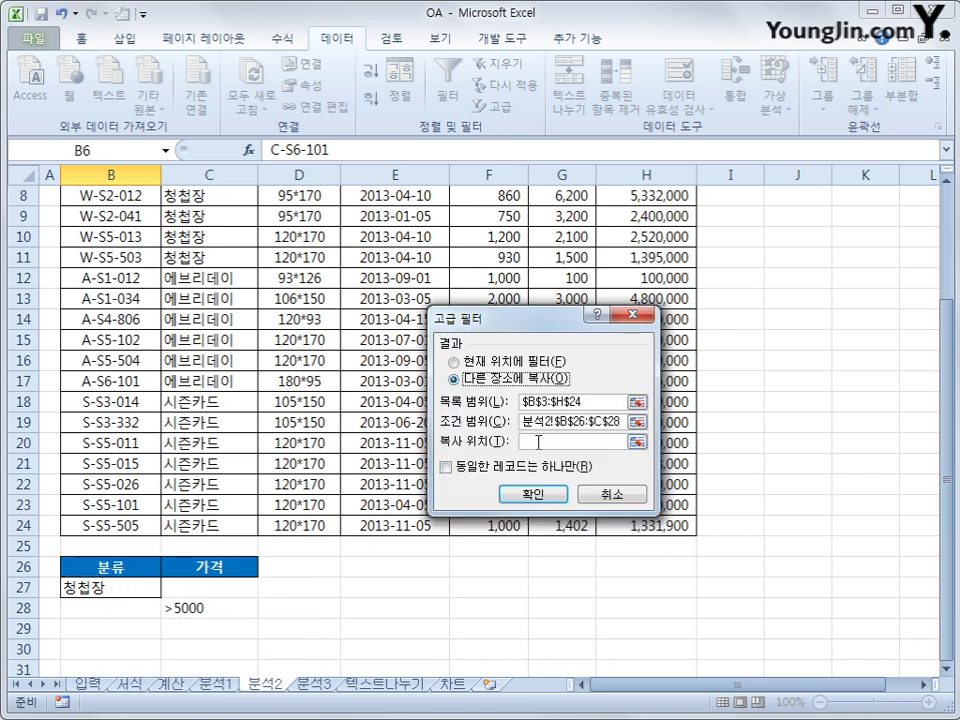
pyautogui.click(100, 652)
pyautogui.scroll(-2, 99, 656)
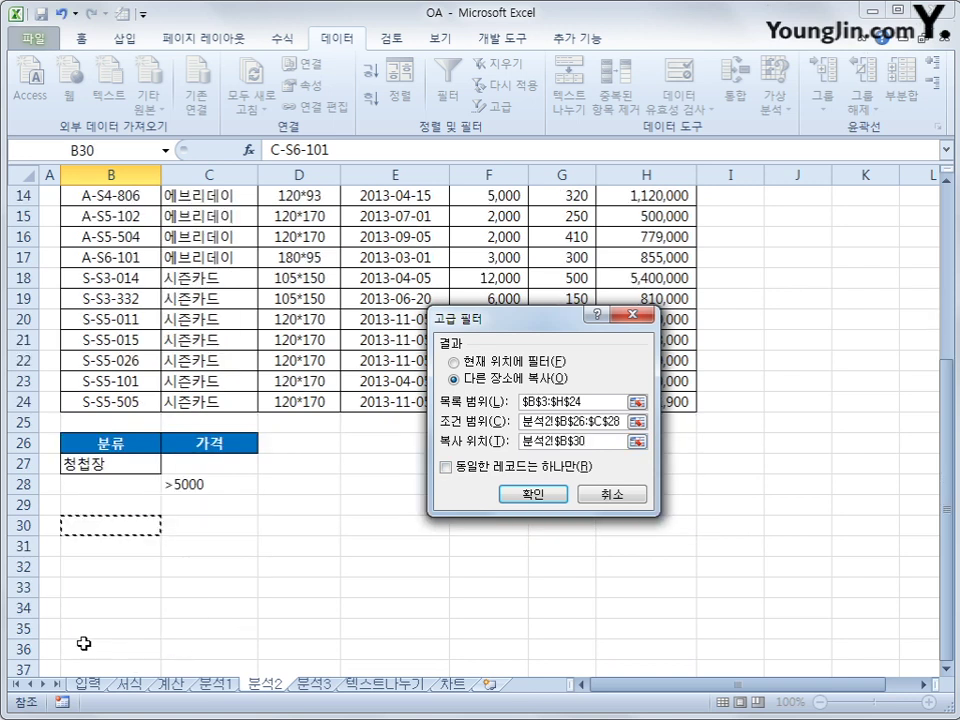
pyautogui.click(558, 500)
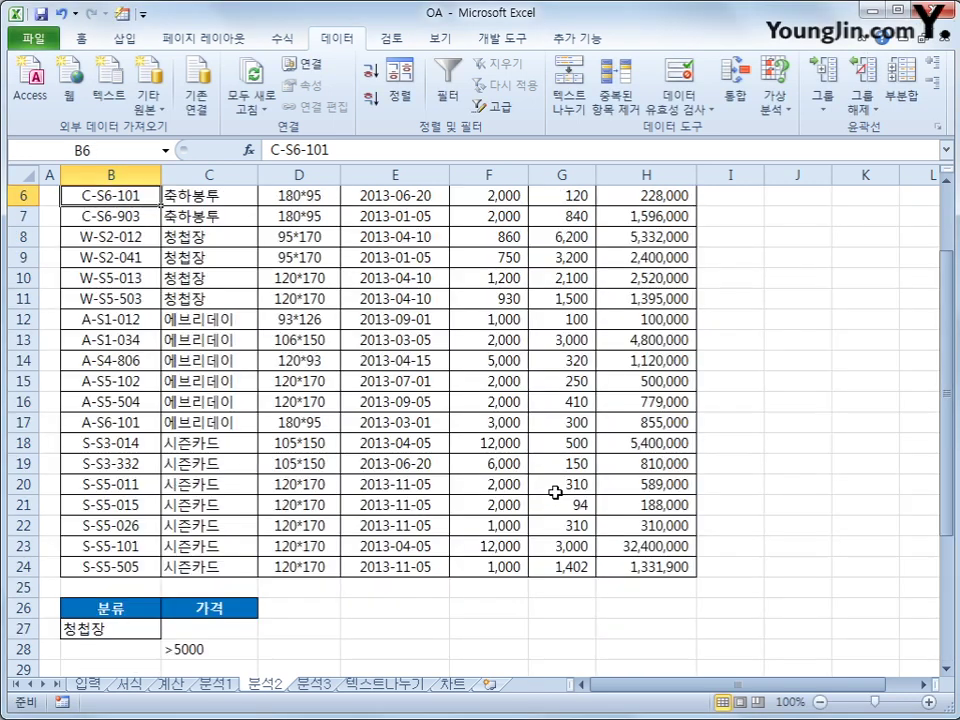
pyautogui.scroll(-4, 553, 499)
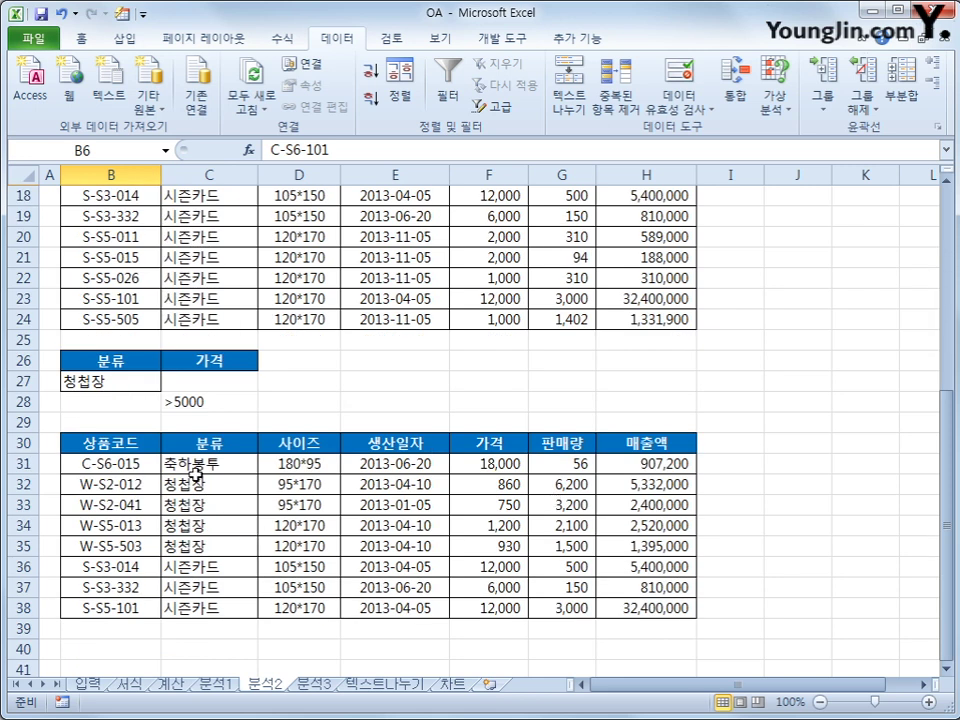
pyautogui.moveTo(185, 484); pyautogui.dragTo(195, 544)
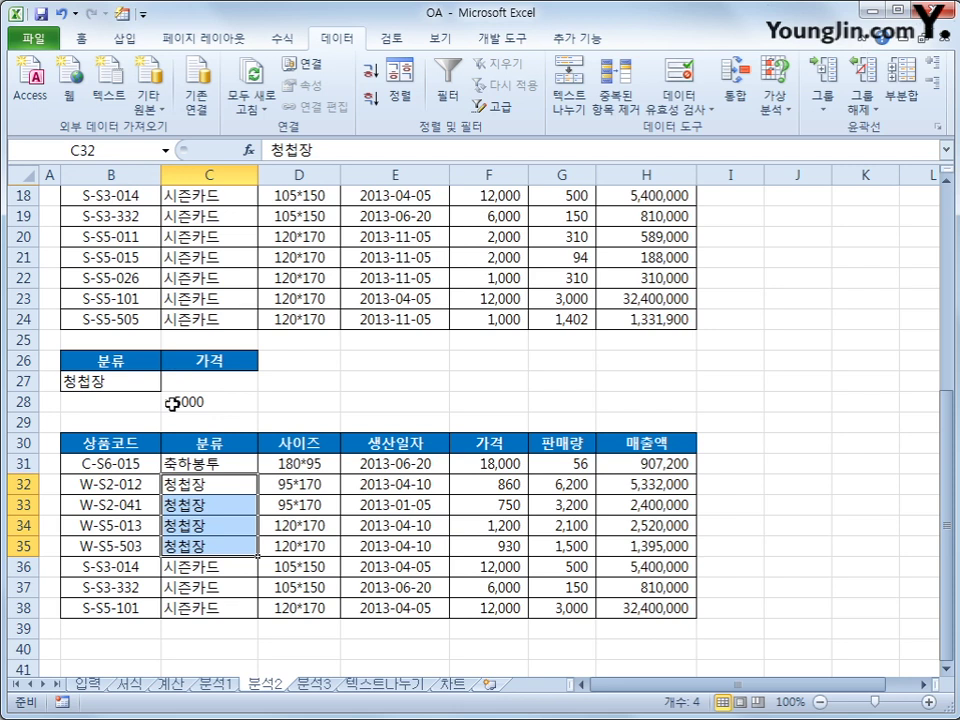
pyautogui.click(512, 466)
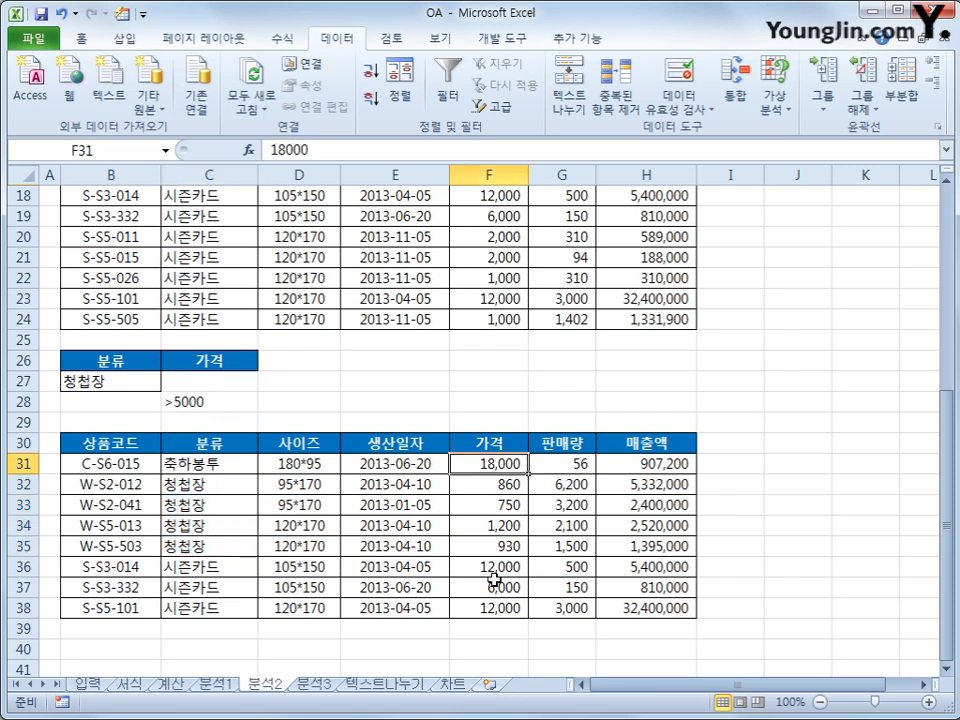
pyautogui.moveTo(498, 566); pyautogui.dragTo(495, 607)
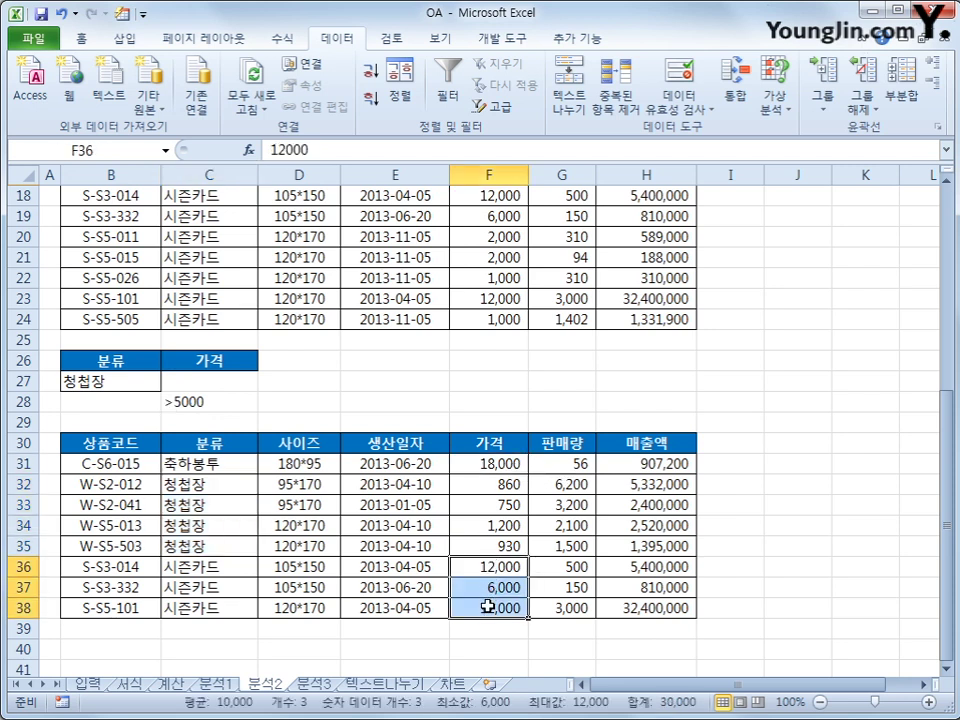
pyautogui.click(498, 608)
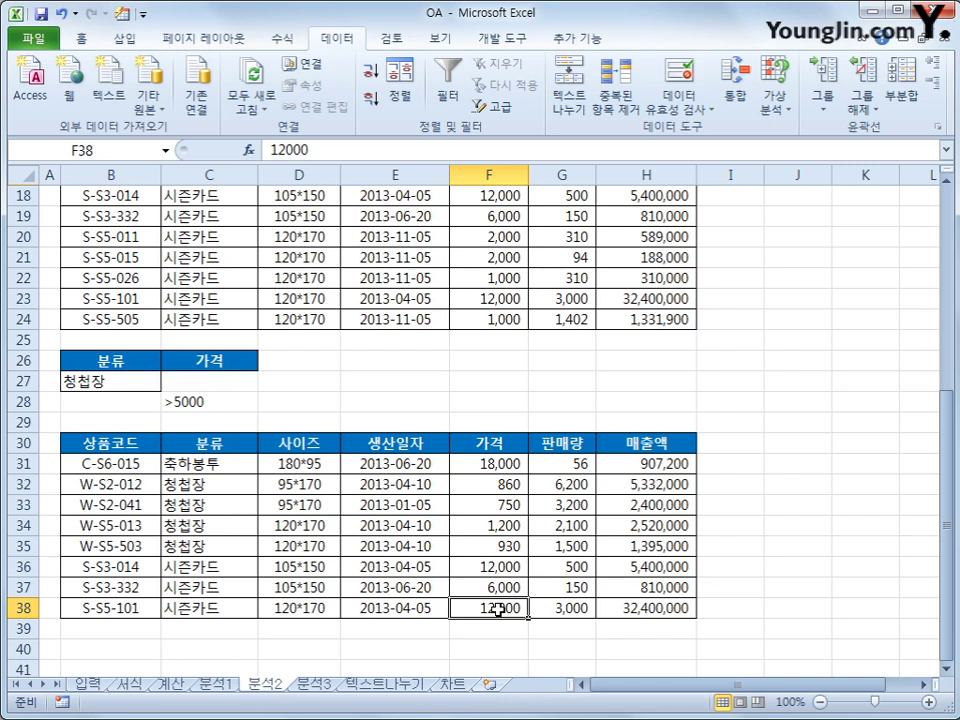
# Step: On the 분석3 sheet, create a pivot table from the 매출 현황 data B3:H24, placed in the existing worksheet at J3
pyautogui.click(314, 684)
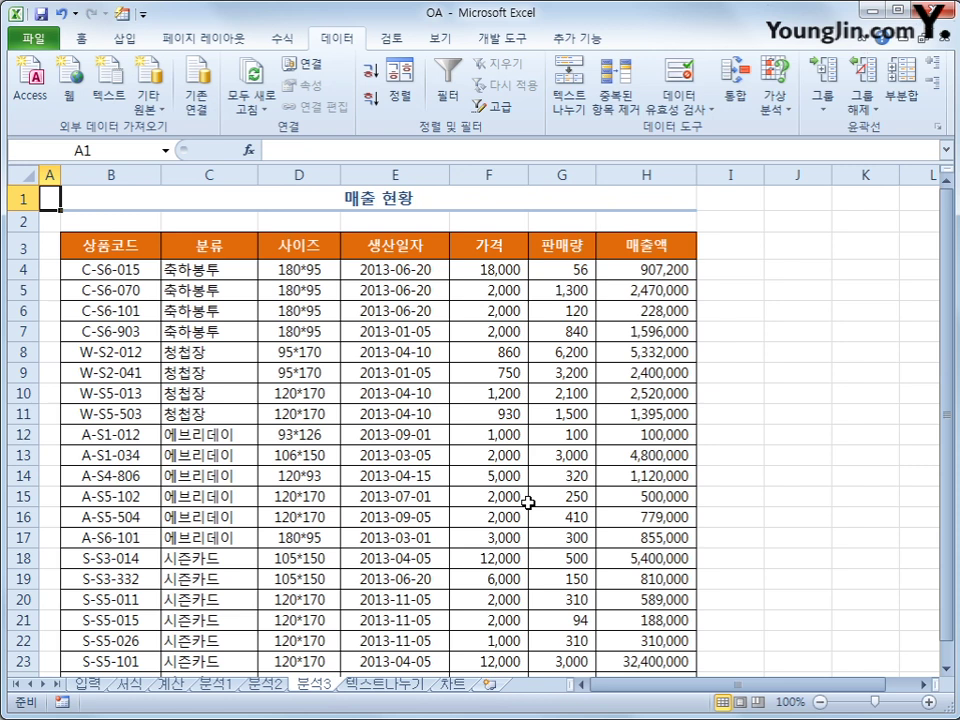
pyautogui.click(150, 245)
pyautogui.scroll(-4, 240, 430)
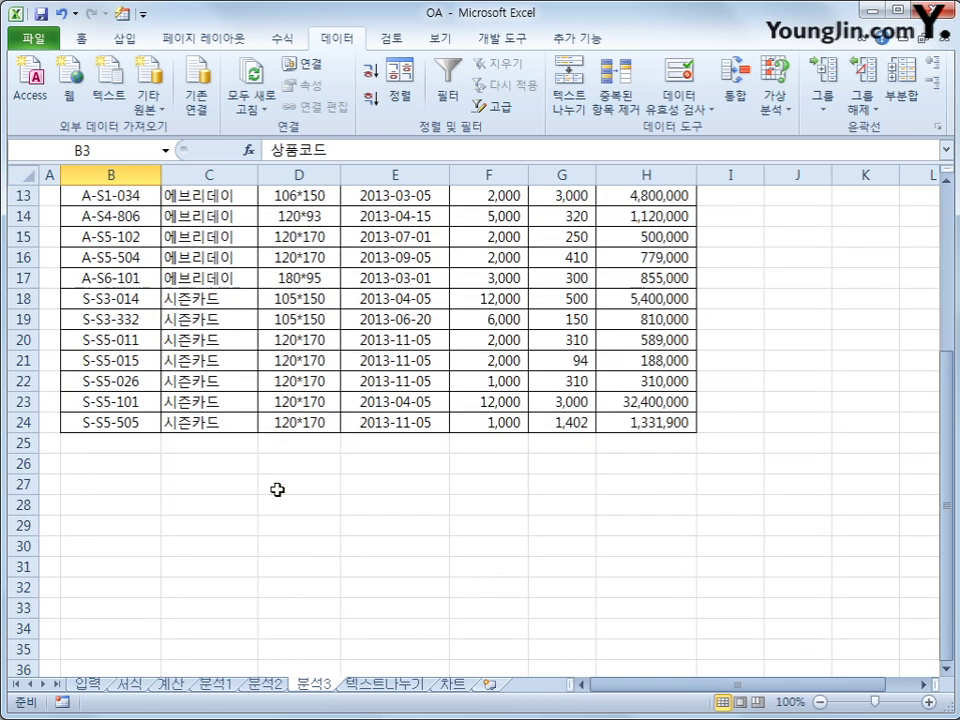
pyautogui.scroll(2, 277, 489)
pyautogui.scroll(2, 270, 450)
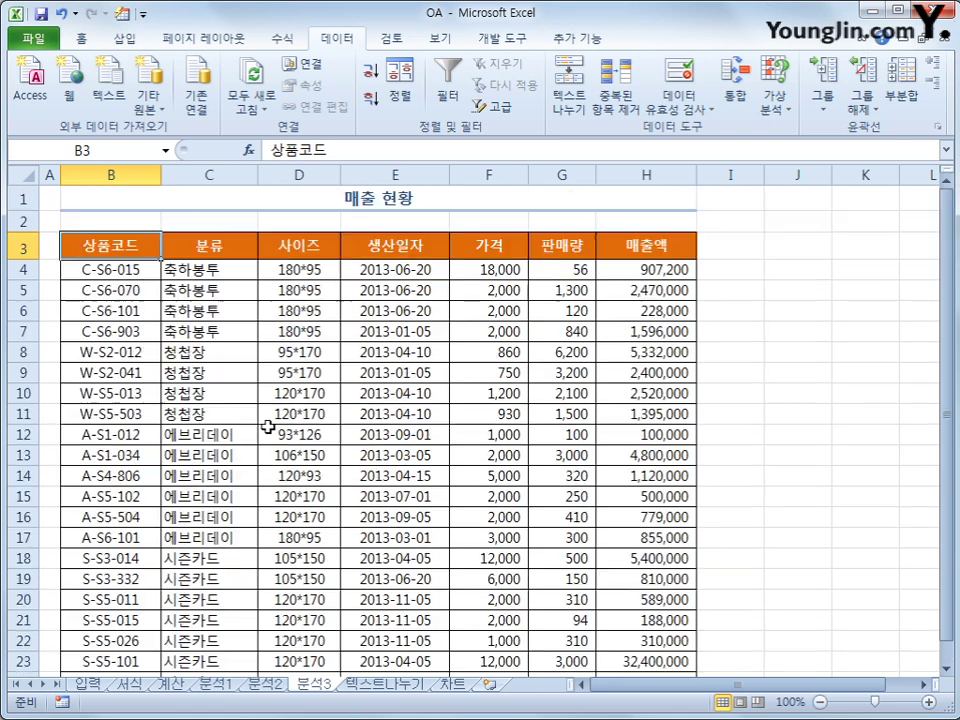
pyautogui.click(123, 38)
pyautogui.click(35, 72)
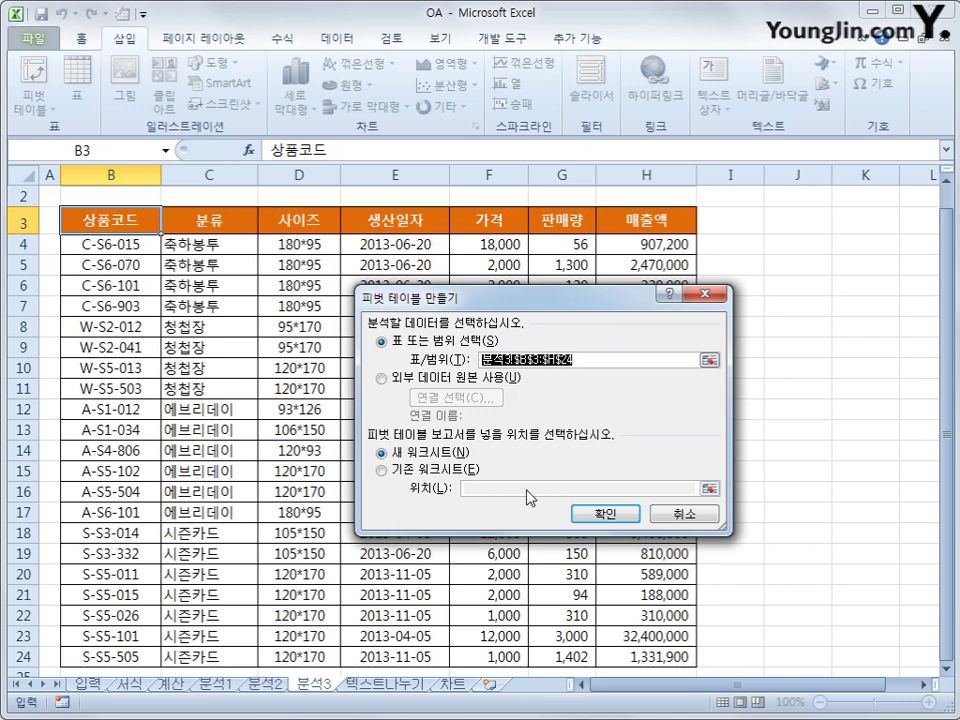
pyautogui.click(382, 469)
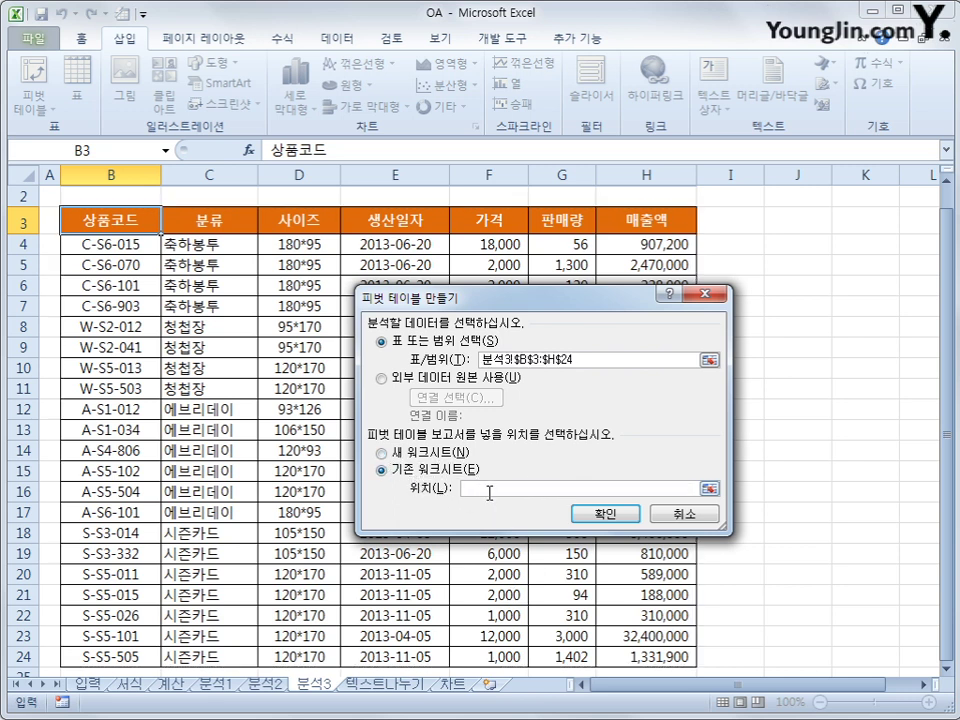
pyautogui.click(788, 221)
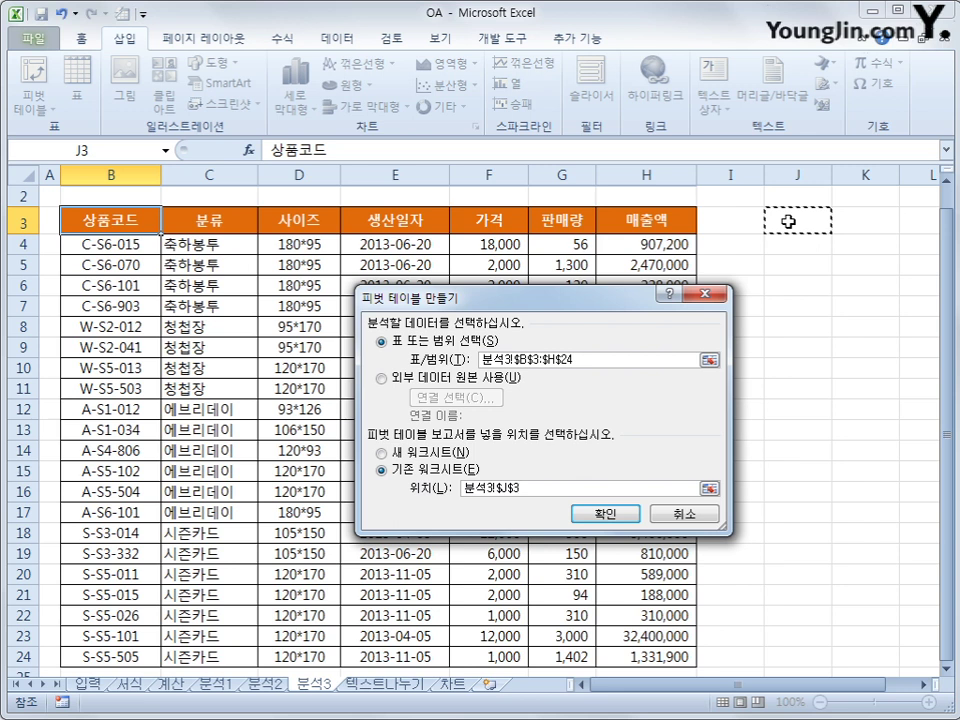
pyautogui.click(605, 513)
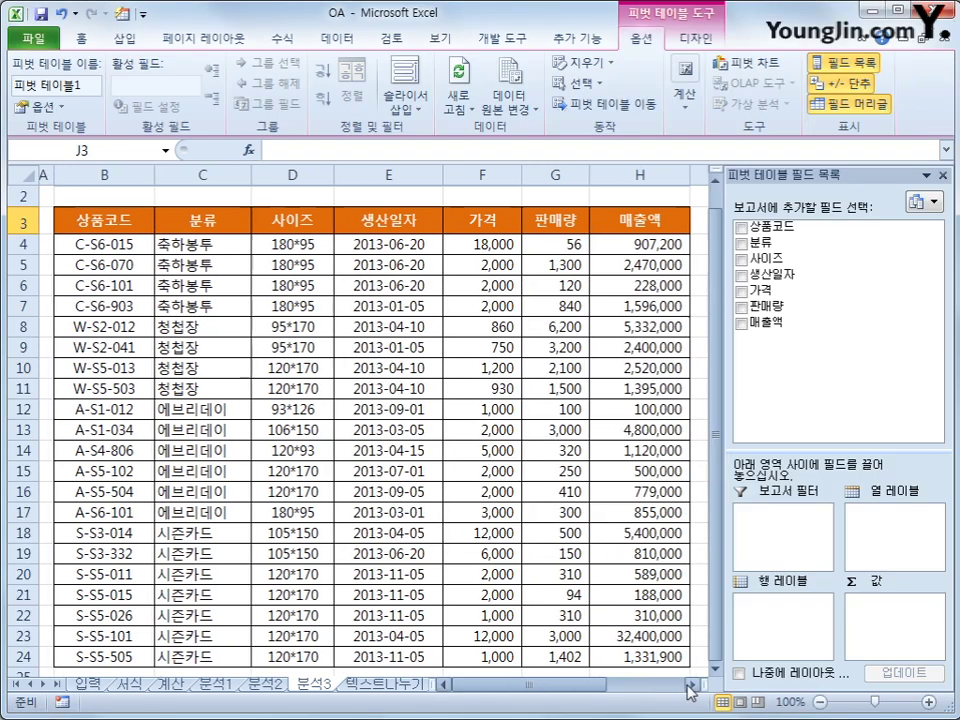
# Step: Add 분류 and then 사이즈 as the row labels of the pivot table
pyautogui.click(689, 685)
pyautogui.click(689, 685)
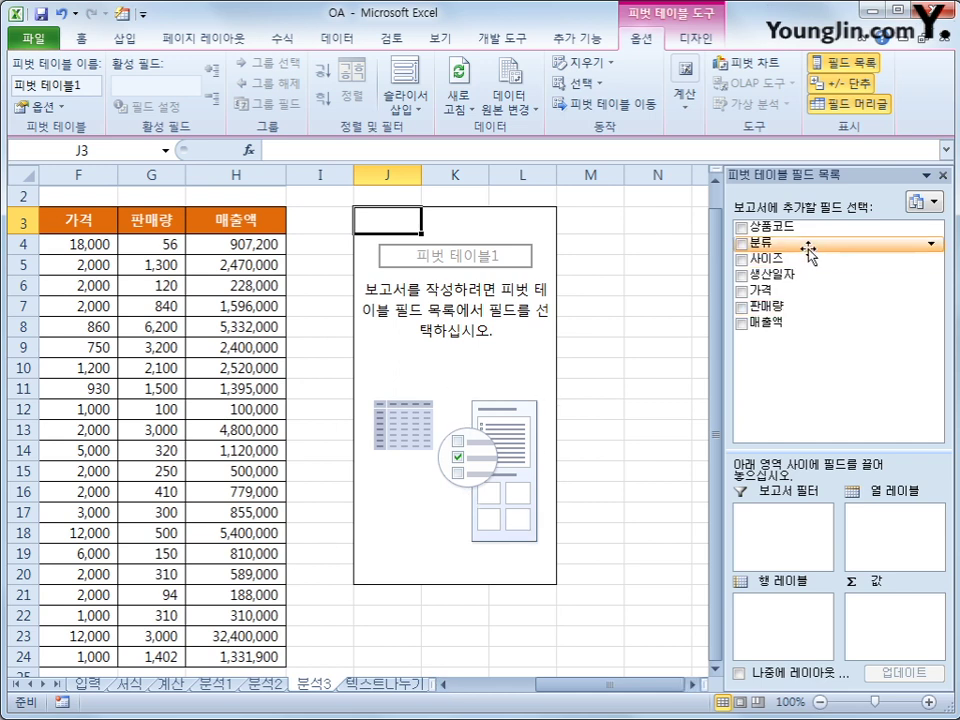
pyautogui.moveTo(606, 688)
pyautogui.mouseDown()
pyautogui.moveTo(537, 697)
pyautogui.moveTo(588, 690)
pyautogui.mouseUp()
pyautogui.moveTo(768, 247); pyautogui.dragTo(760, 604)
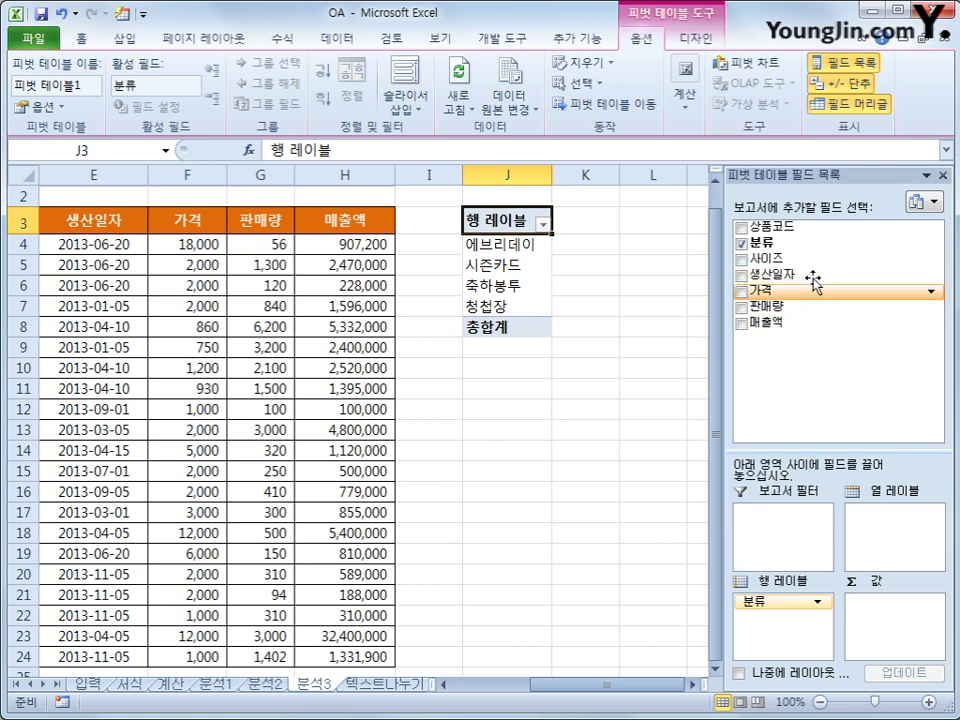
pyautogui.moveTo(594, 690); pyautogui.dragTo(548, 700)
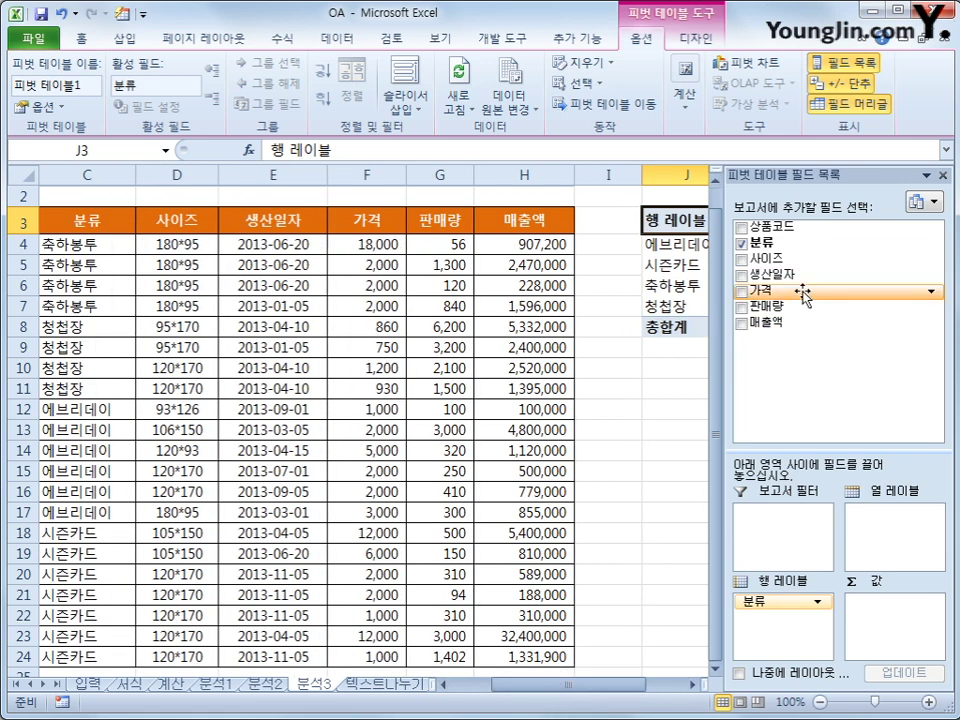
pyautogui.moveTo(768, 258); pyautogui.dragTo(781, 640)
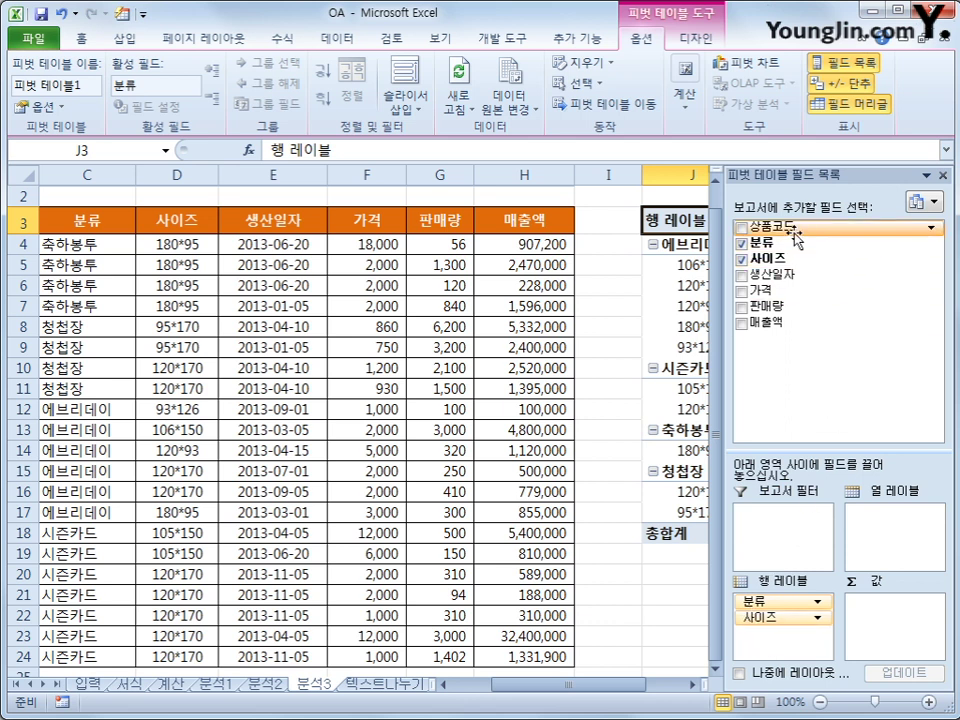
# Step: Add 상품코드 and 매출액 to the values area of the pivot table
pyautogui.moveTo(752, 226); pyautogui.dragTo(895, 630)
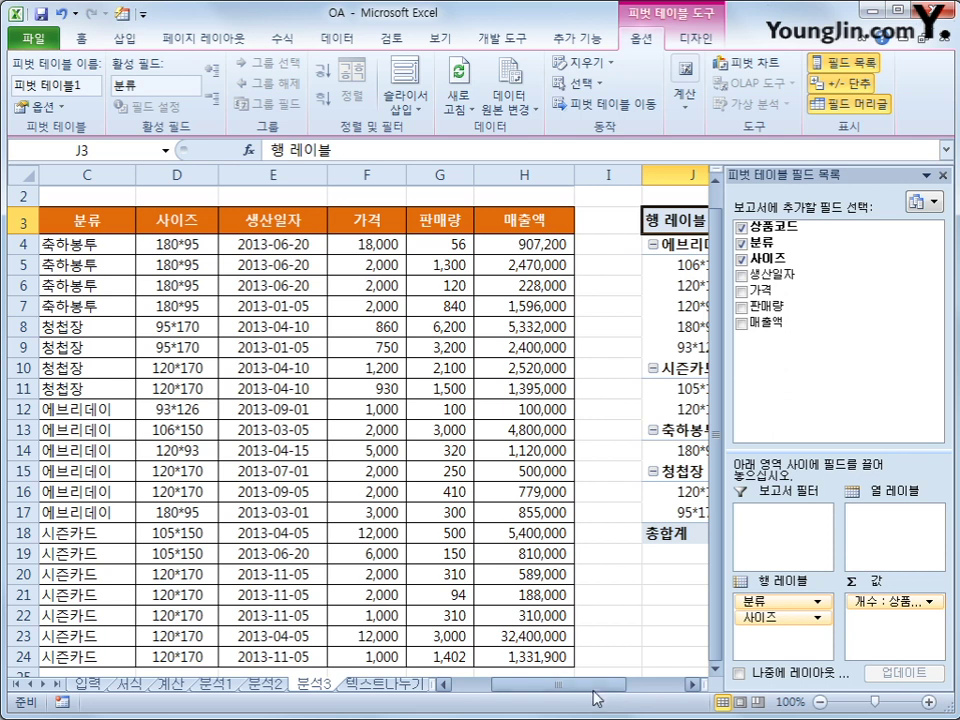
pyautogui.hscroll(3, 649, 684)
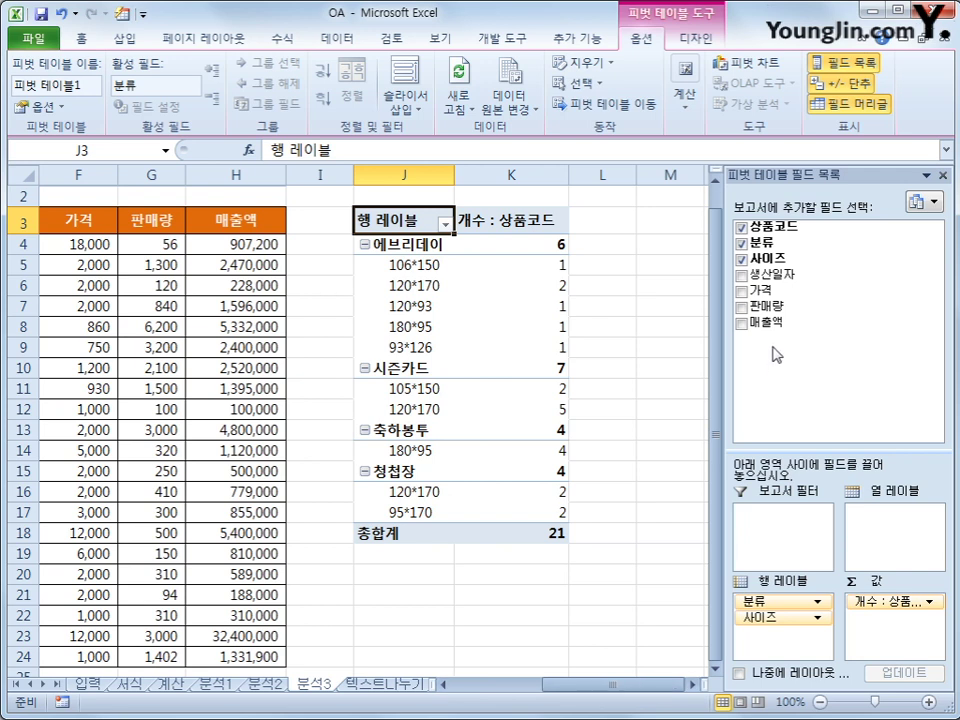
pyautogui.moveTo(766, 322); pyautogui.dragTo(883, 649)
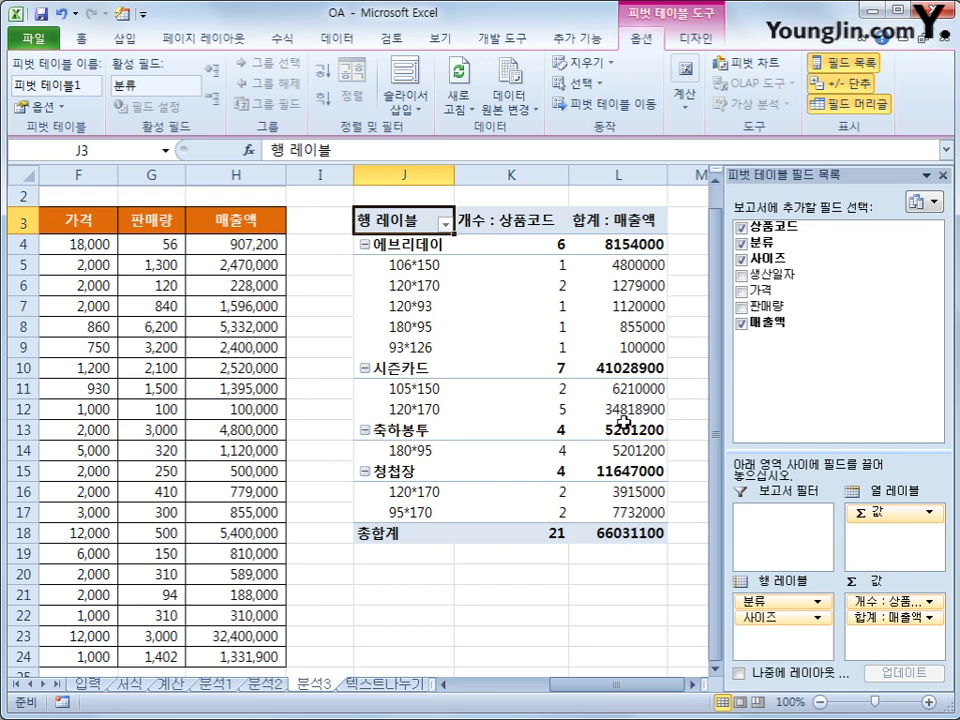
pyautogui.moveTo(617, 390)
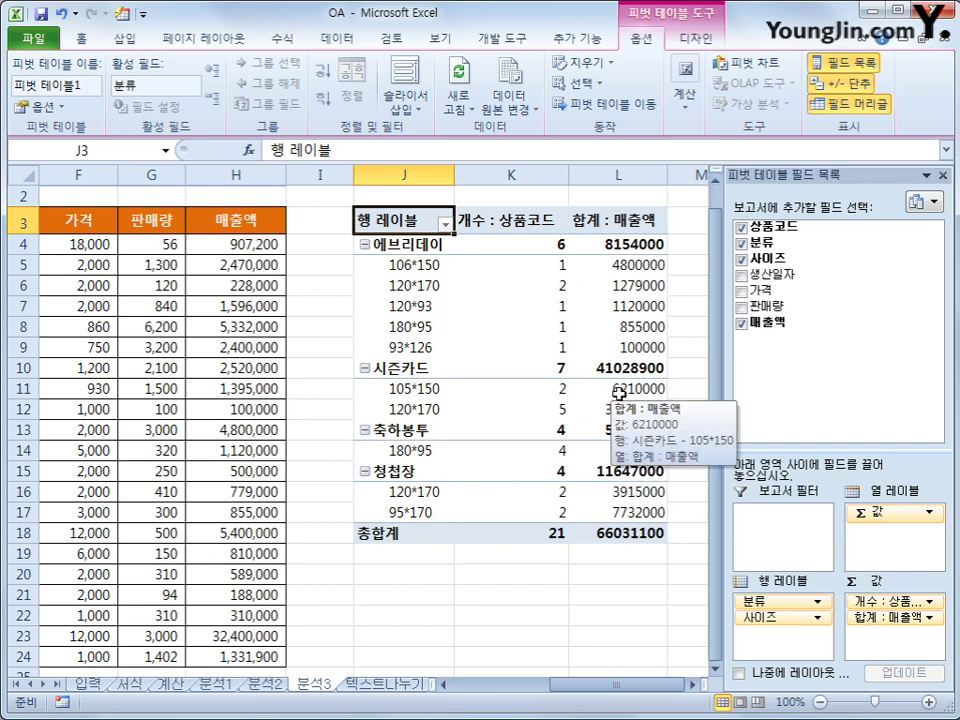
pyautogui.moveTo(552, 508)
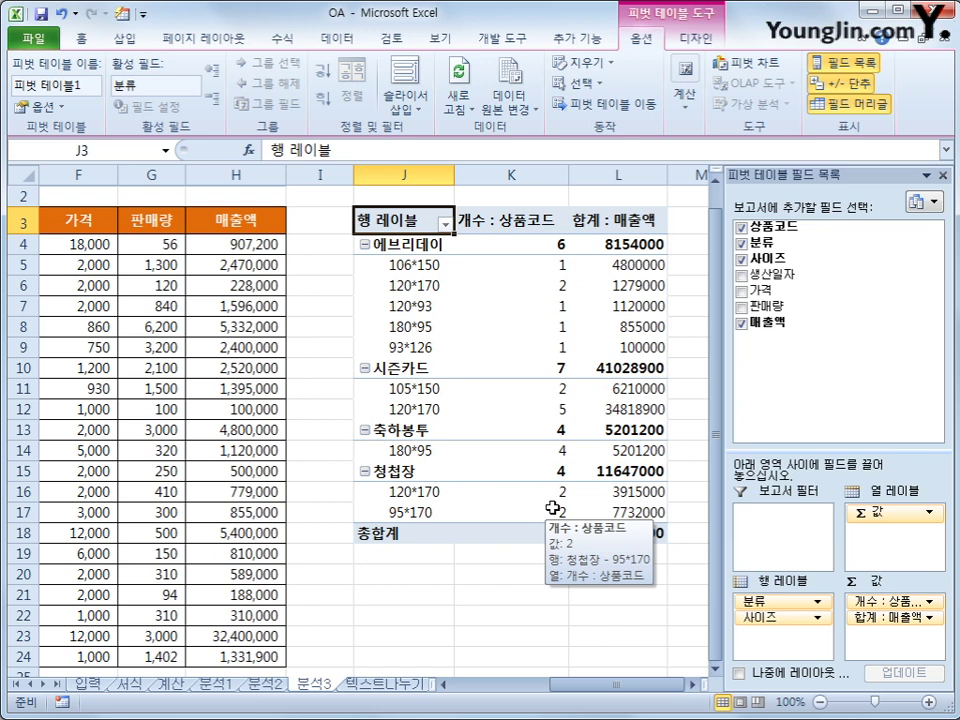
# Step: Apply the 보통 15 pivot table style to the pivot table at J3 on the 분석3 sheet
pyautogui.moveTo(467, 482)
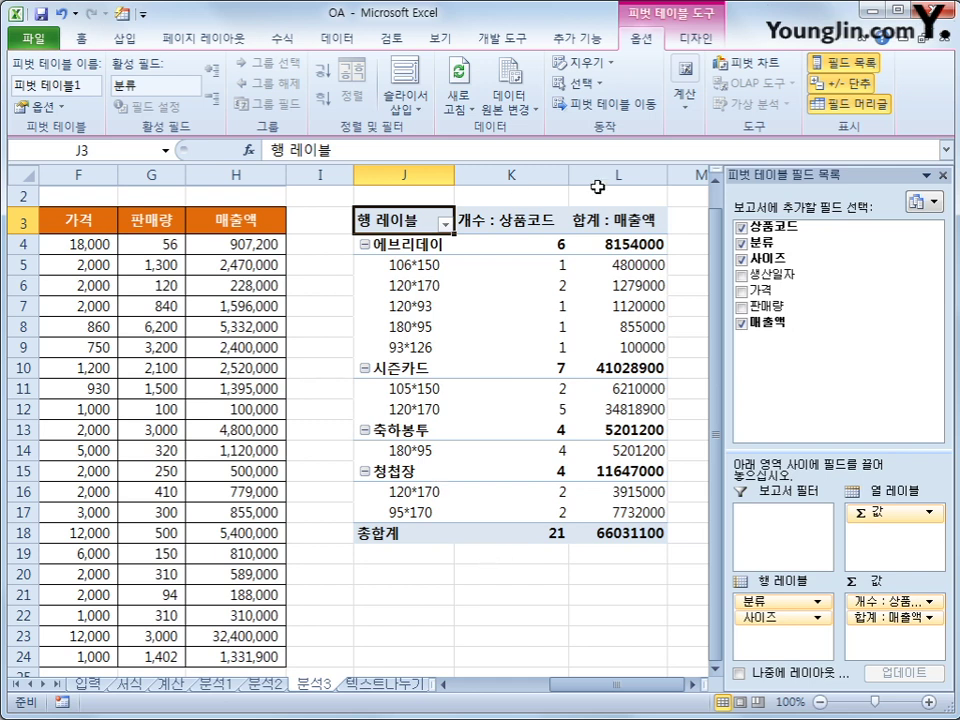
pyautogui.click(686, 42)
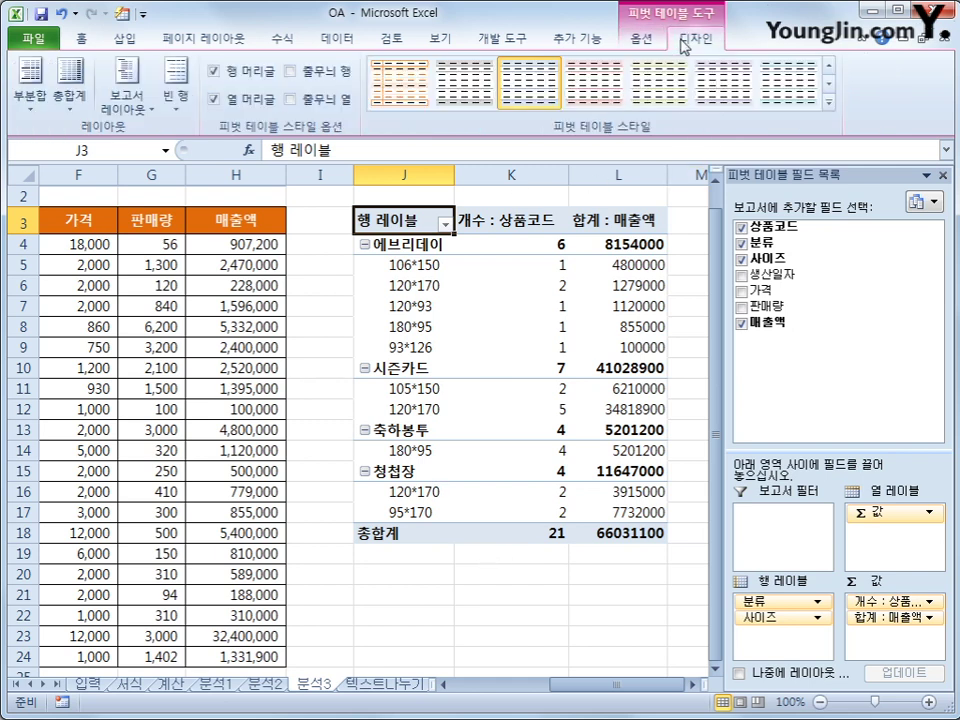
pyautogui.click(829, 103)
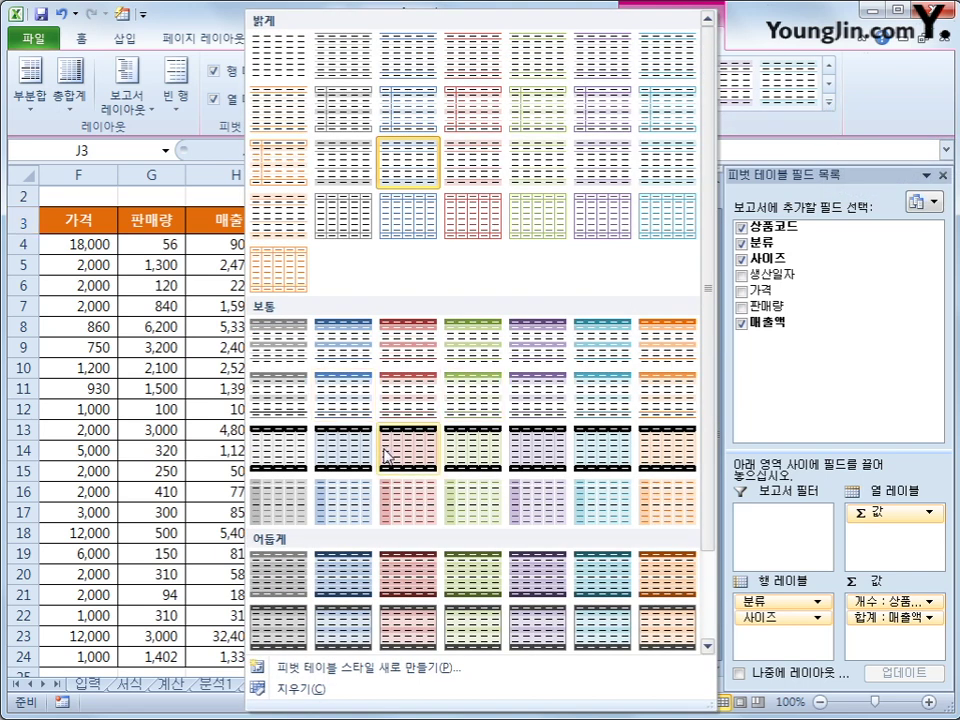
pyautogui.click(287, 460)
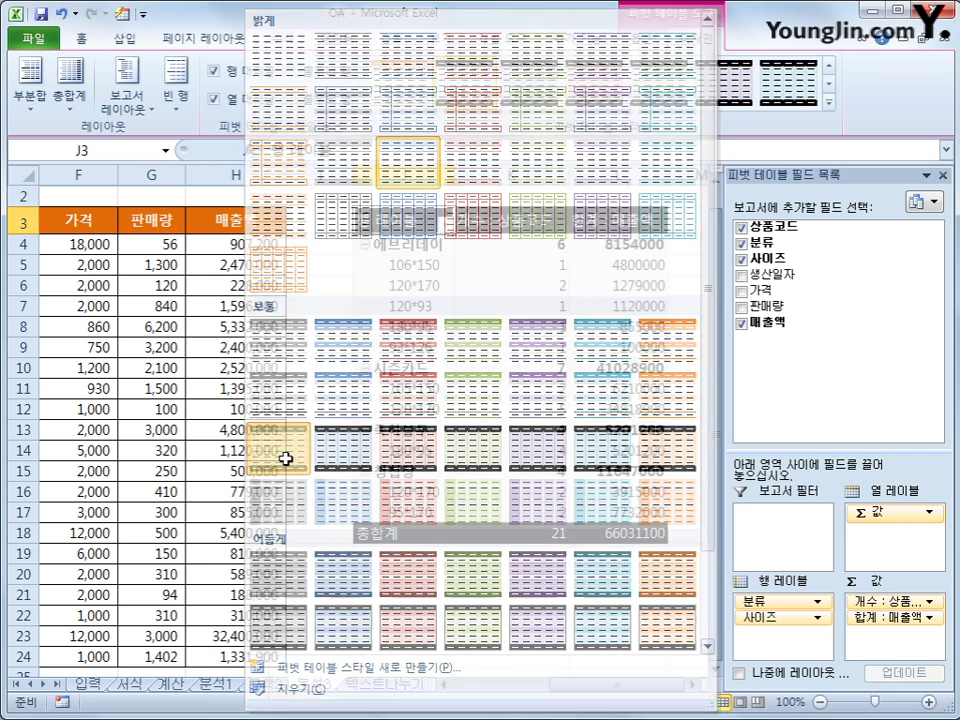
# Step: Switch to the exam document and highlight the 기타 작업 instructions for splitting text by tab and the chart source ranges C3:C10 and F3:G10
pyautogui.click(664, 638)
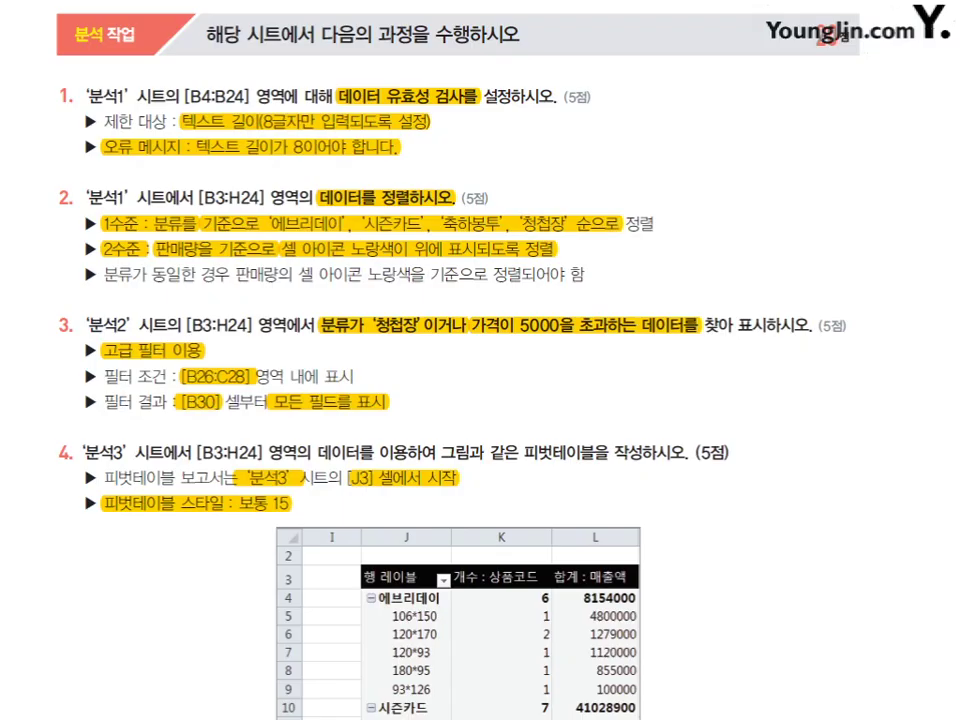
pyautogui.scroll(-20, 540, 150)
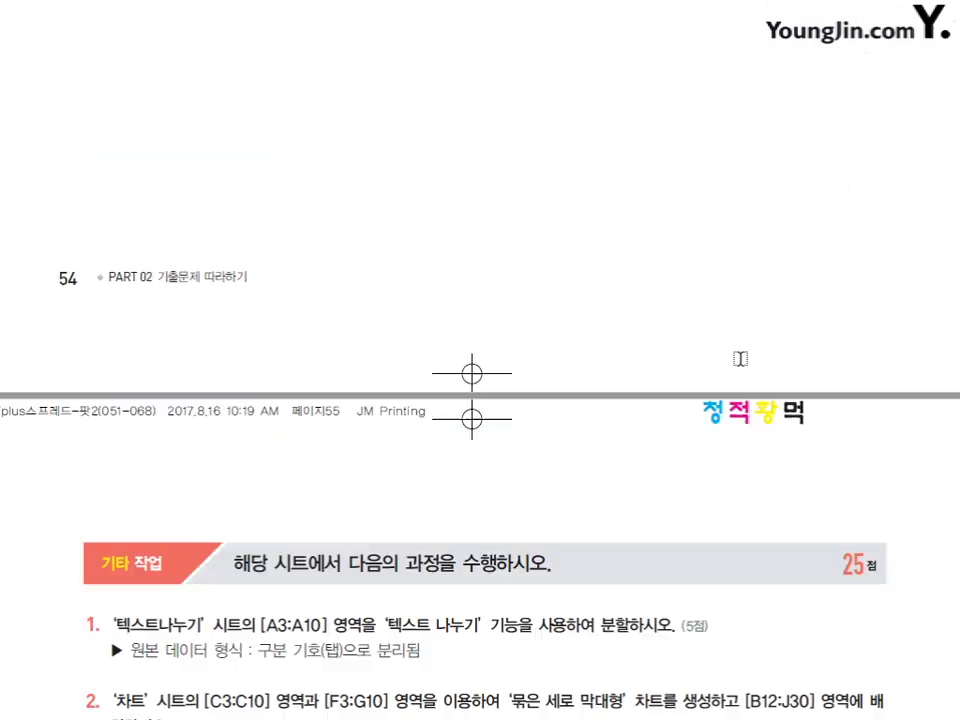
pyautogui.scroll(-3, 739, 358)
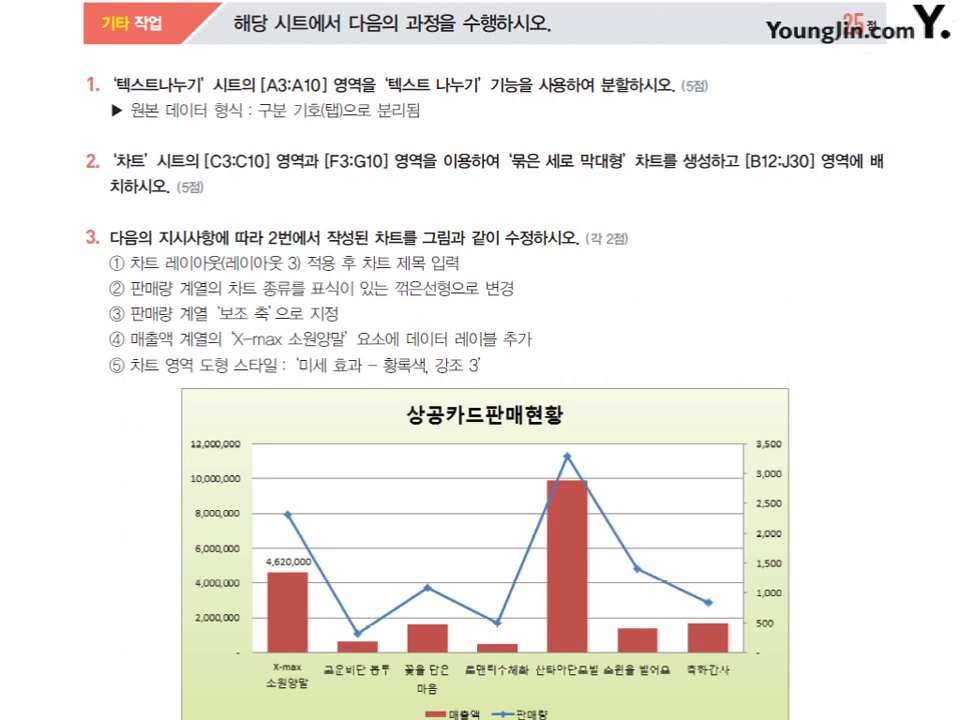
pyautogui.moveTo(100, 86); pyautogui.dragTo(203, 87)
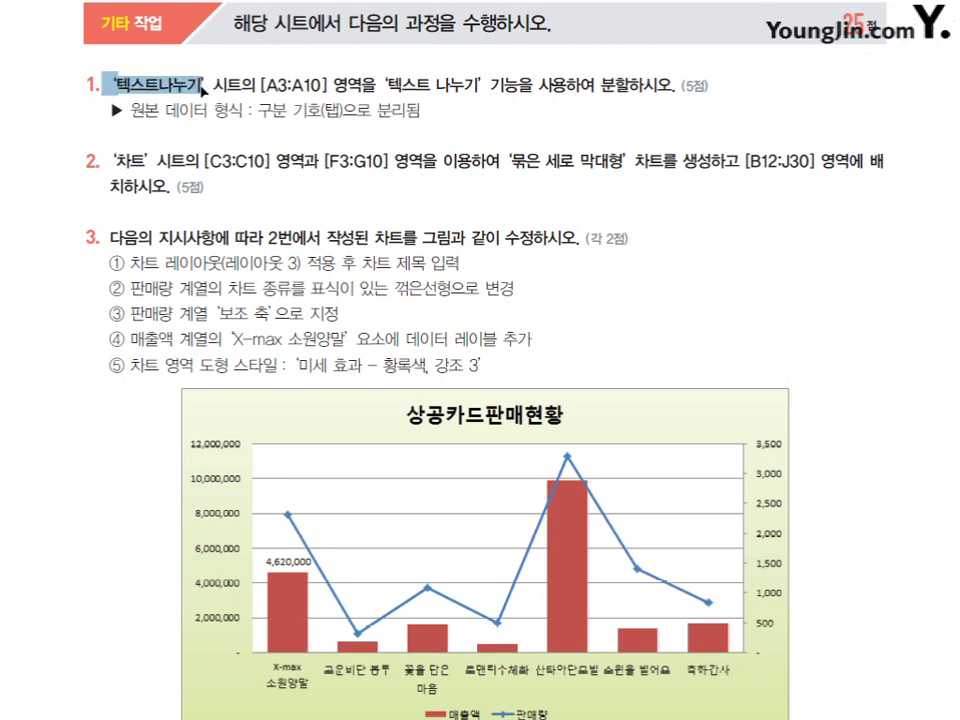
pyautogui.moveTo(333, 88); pyautogui.dragTo(513, 90)
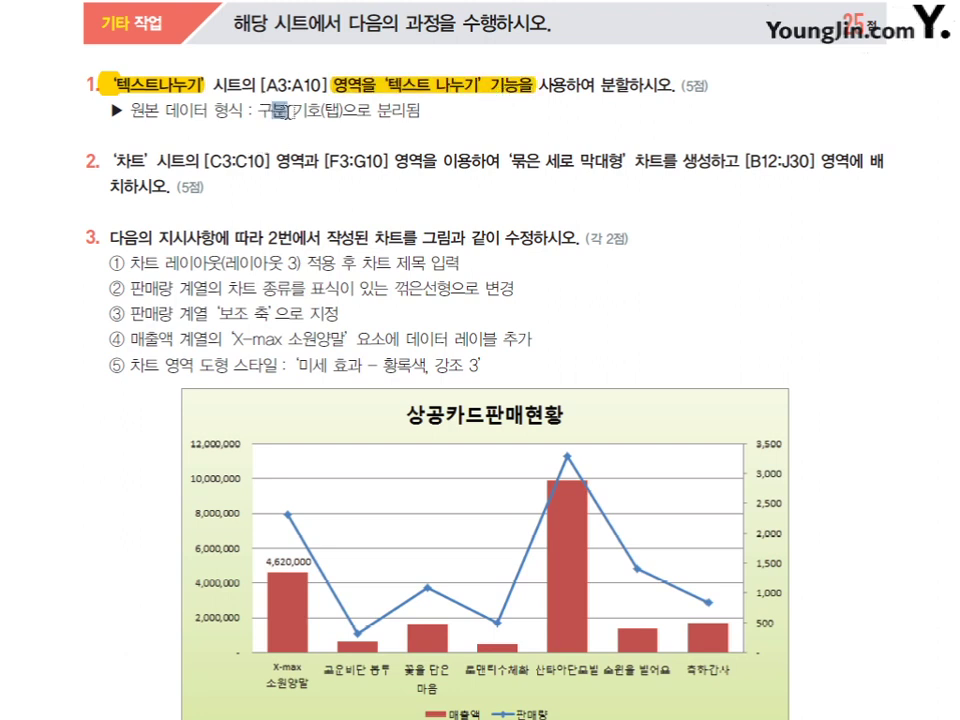
pyautogui.moveTo(288, 112); pyautogui.dragTo(414, 116)
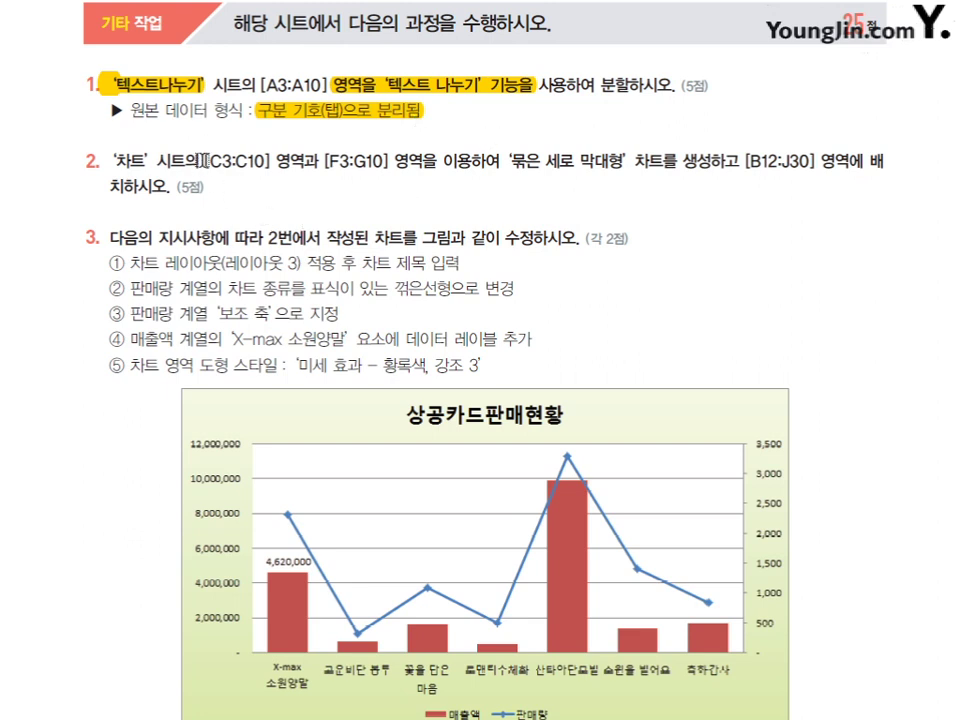
pyautogui.moveTo(205, 160); pyautogui.dragTo(389, 160)
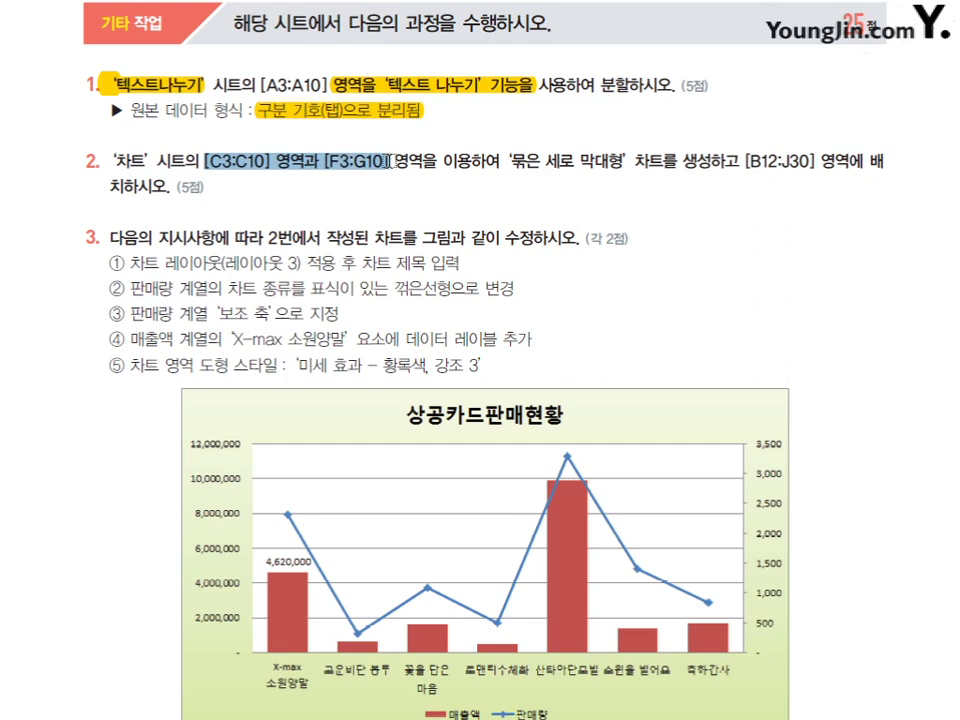
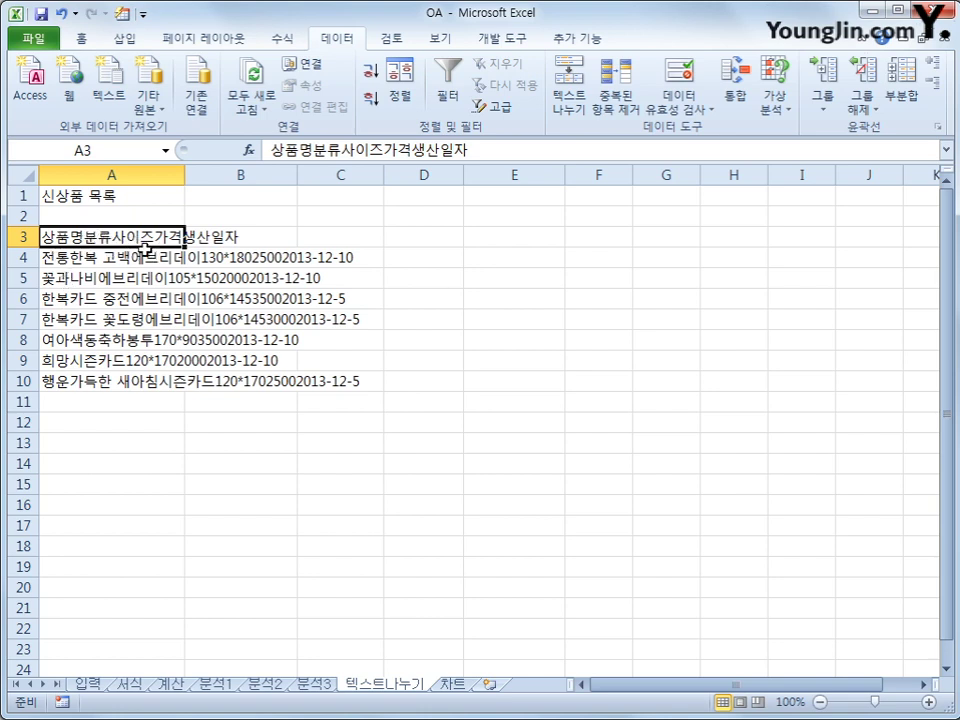
# Step: Try splitting only cell A3 on the 텍스트나누기 sheet into columns with the tab delimiter, and undo the split
pyautogui.click(568, 104)
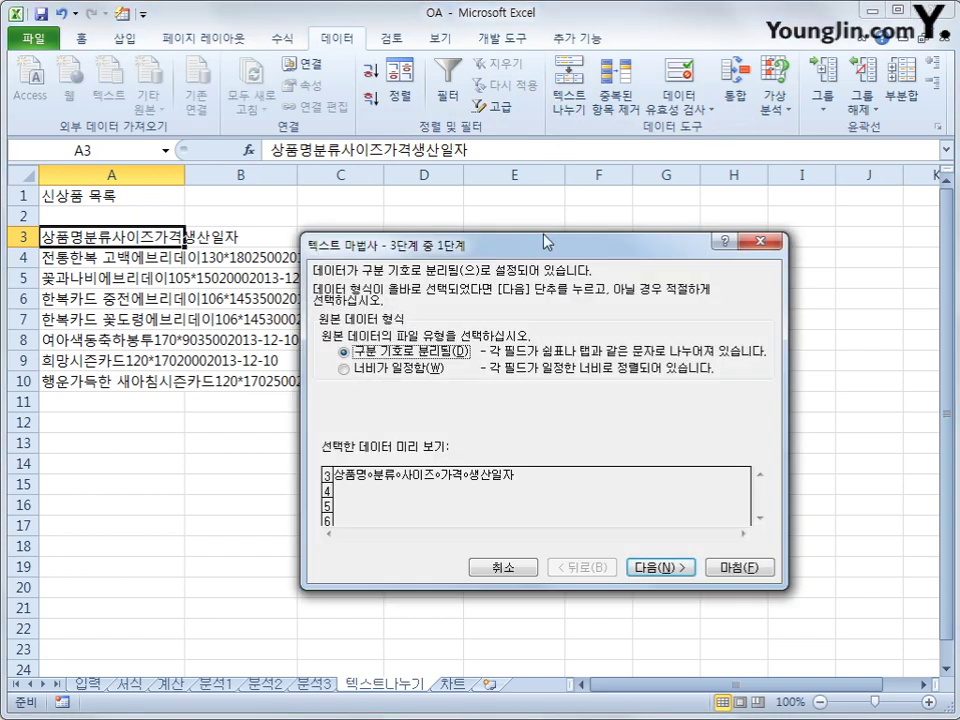
pyautogui.moveTo(553, 253); pyautogui.dragTo(556, 136)
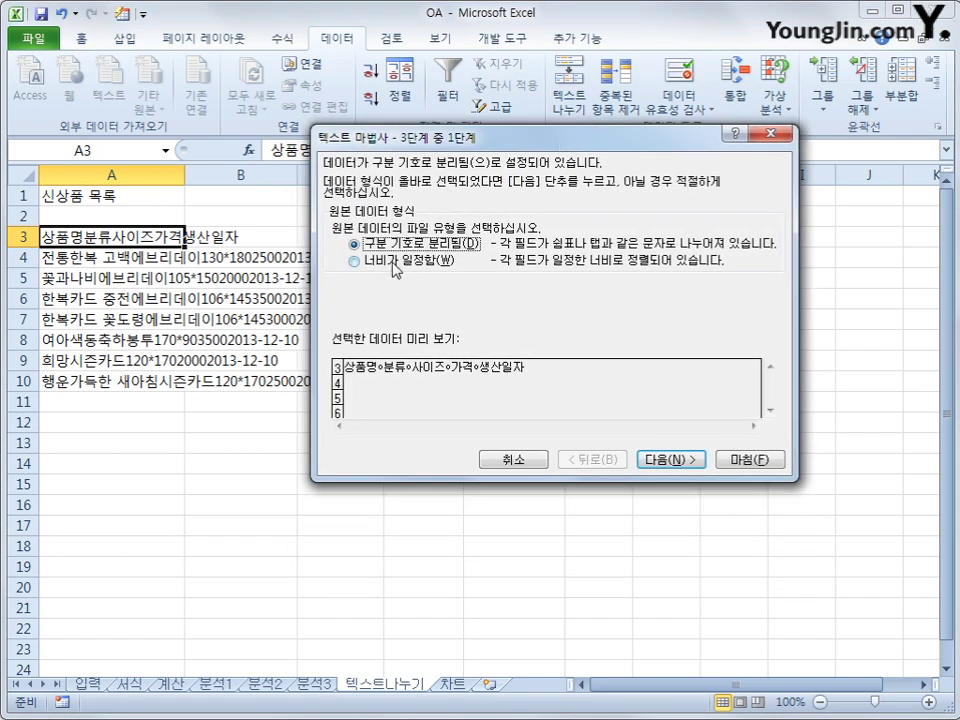
pyautogui.click(670, 460)
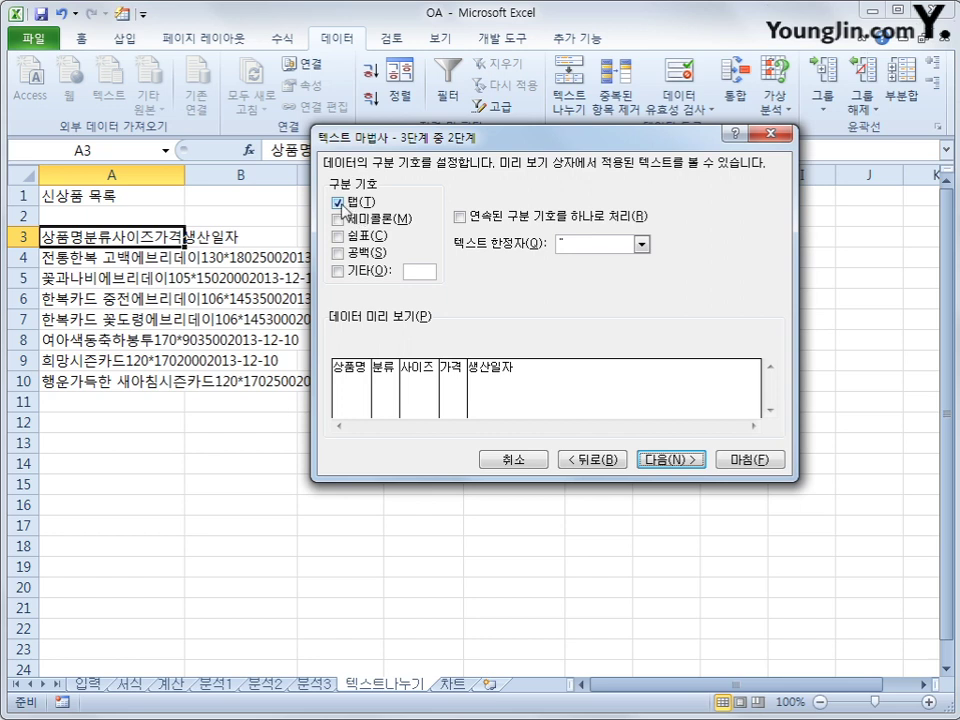
pyautogui.click(668, 461)
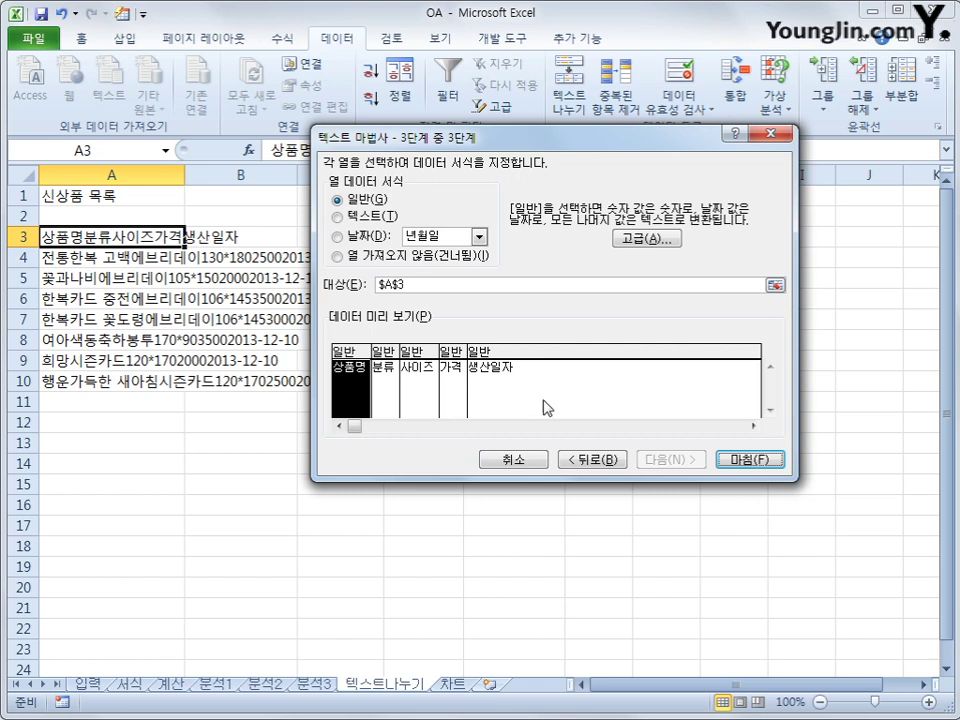
pyautogui.click(751, 459)
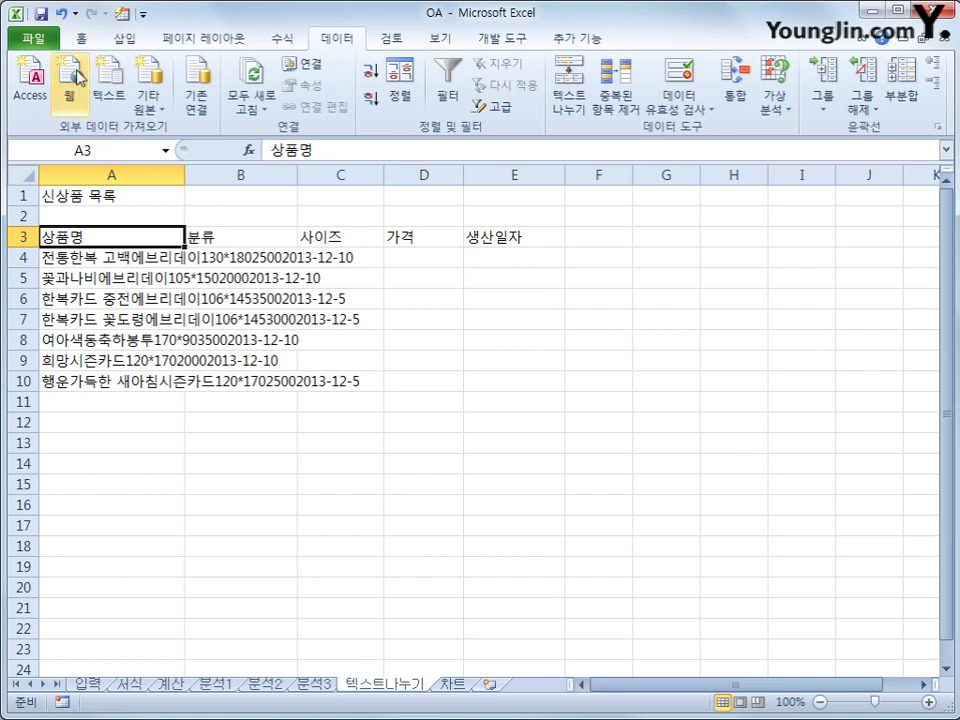
pyautogui.click(63, 16)
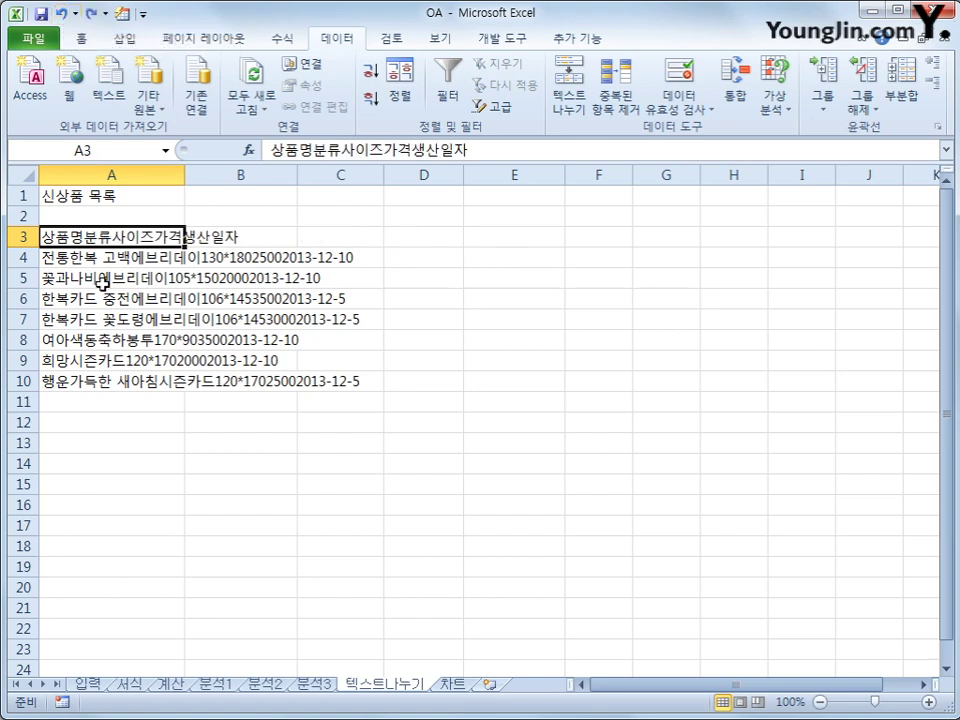
# Step: Split the text in A3:A10 into columns with the tab delimiter, and check the header cells of the resulting columns
pyautogui.moveTo(99, 233); pyautogui.dragTo(92, 381)
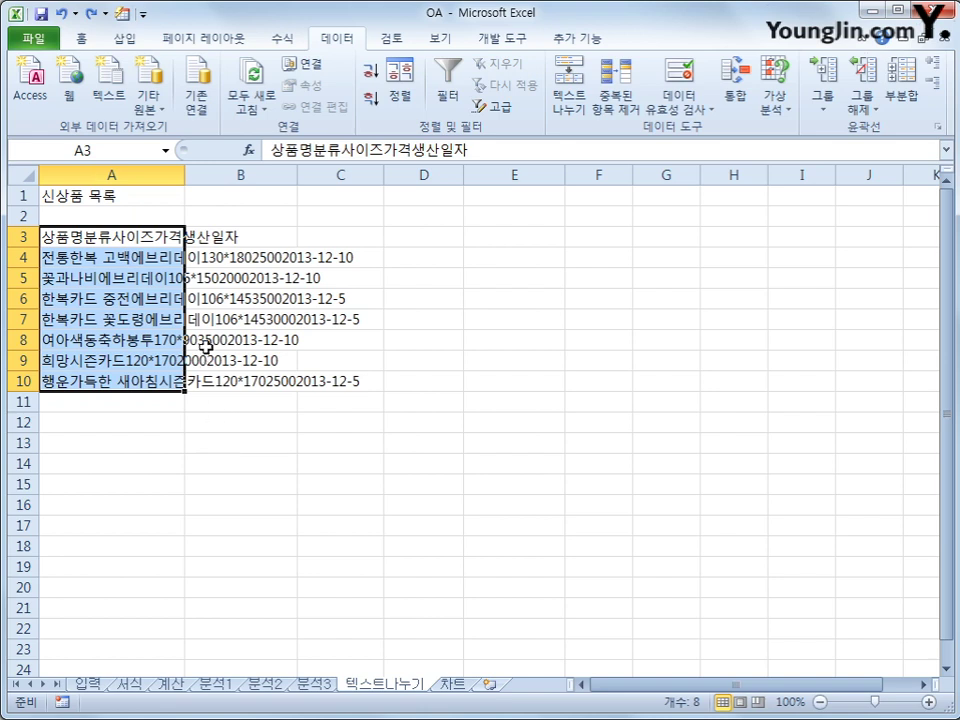
pyautogui.click(569, 85)
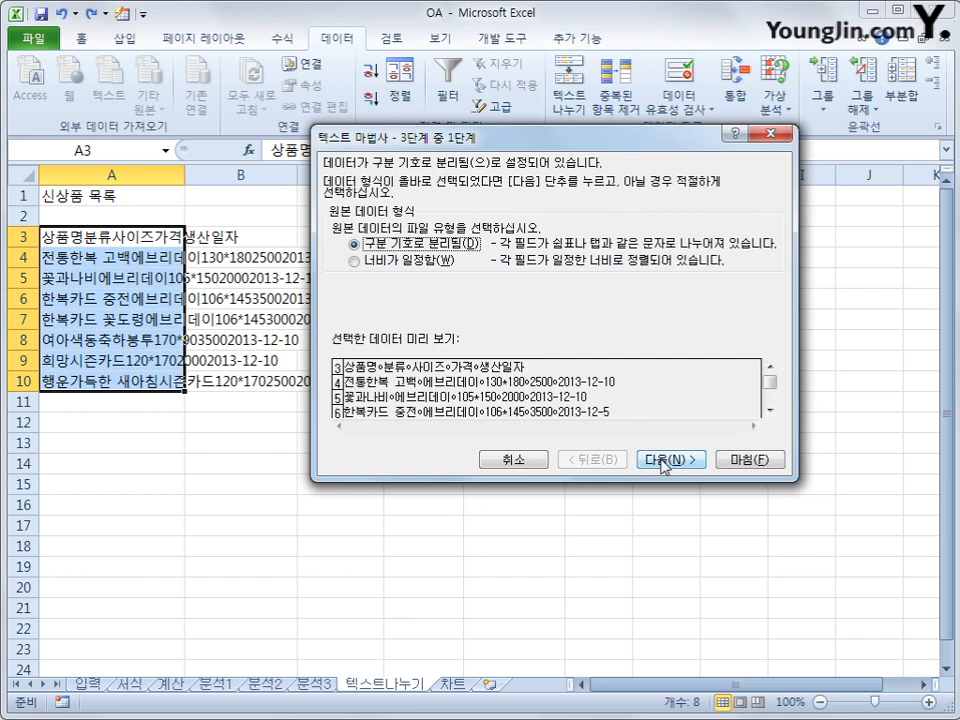
pyautogui.click(664, 460)
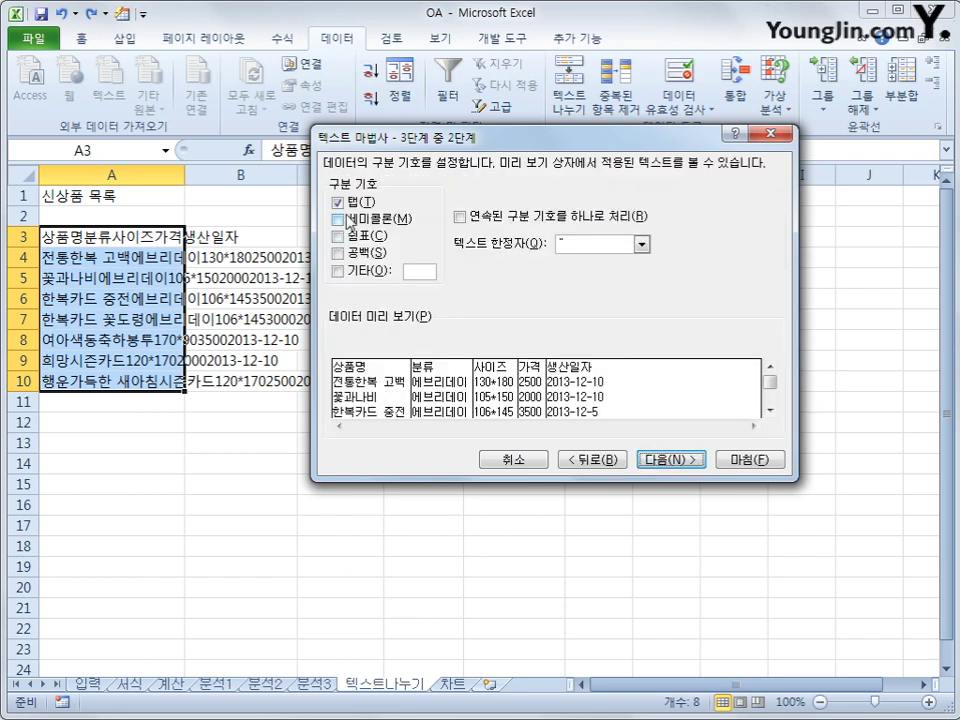
pyautogui.click(672, 462)
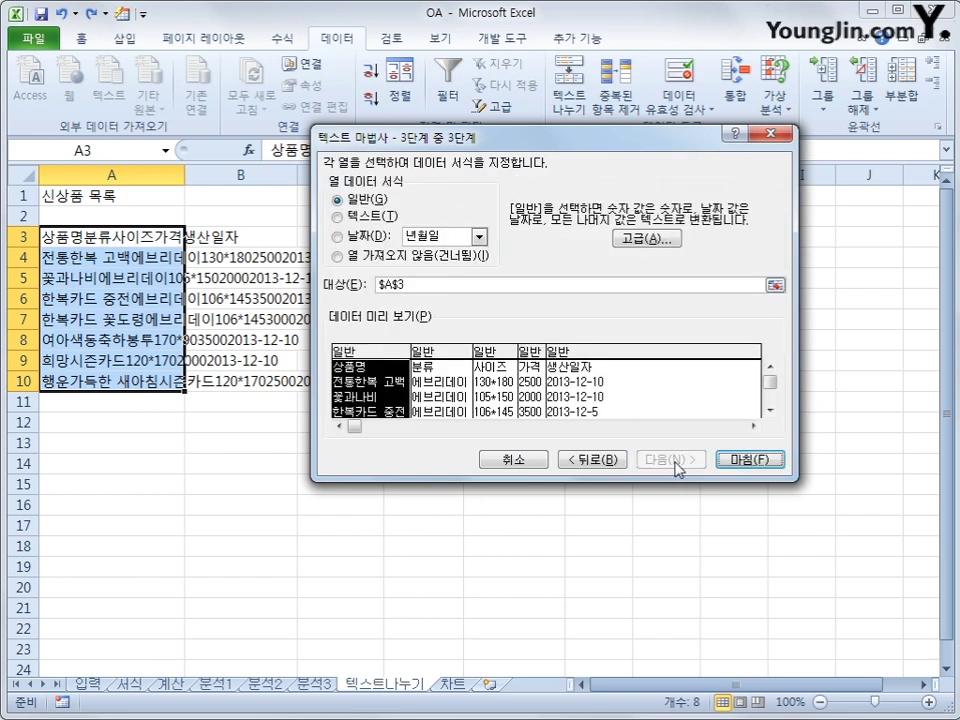
pyautogui.click(742, 459)
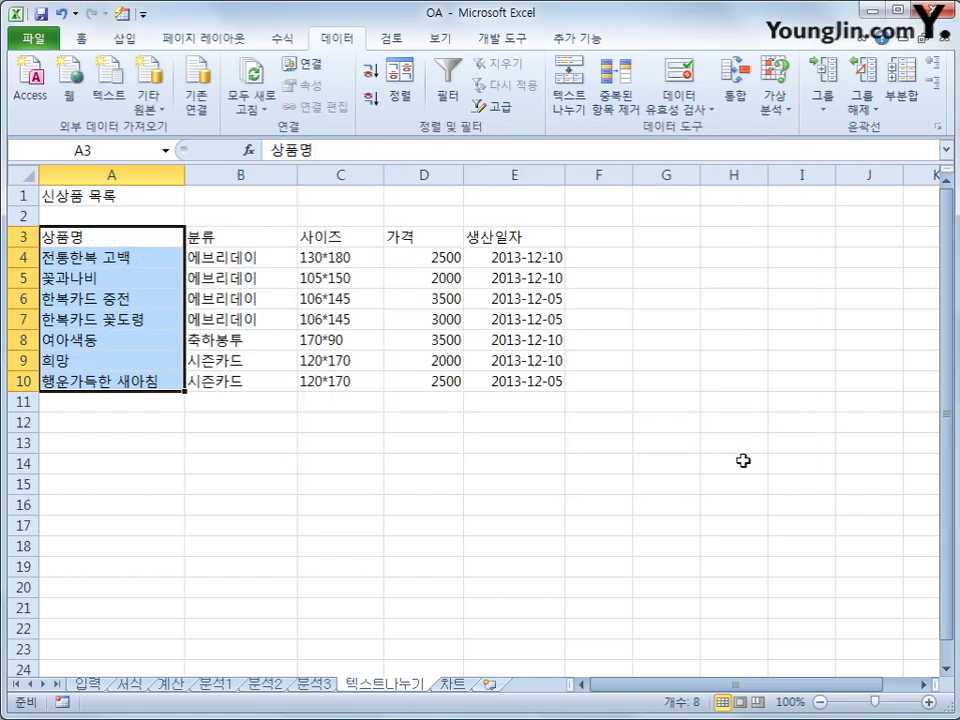
pyautogui.click(259, 240)
pyautogui.click(370, 239)
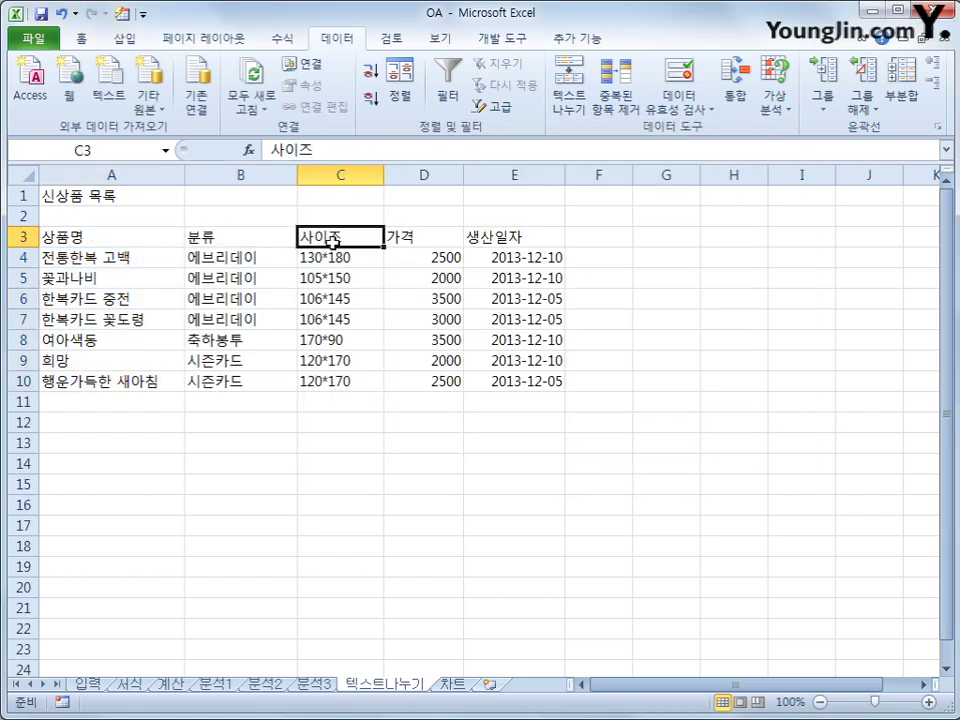
pyautogui.click(430, 238)
pyautogui.click(486, 239)
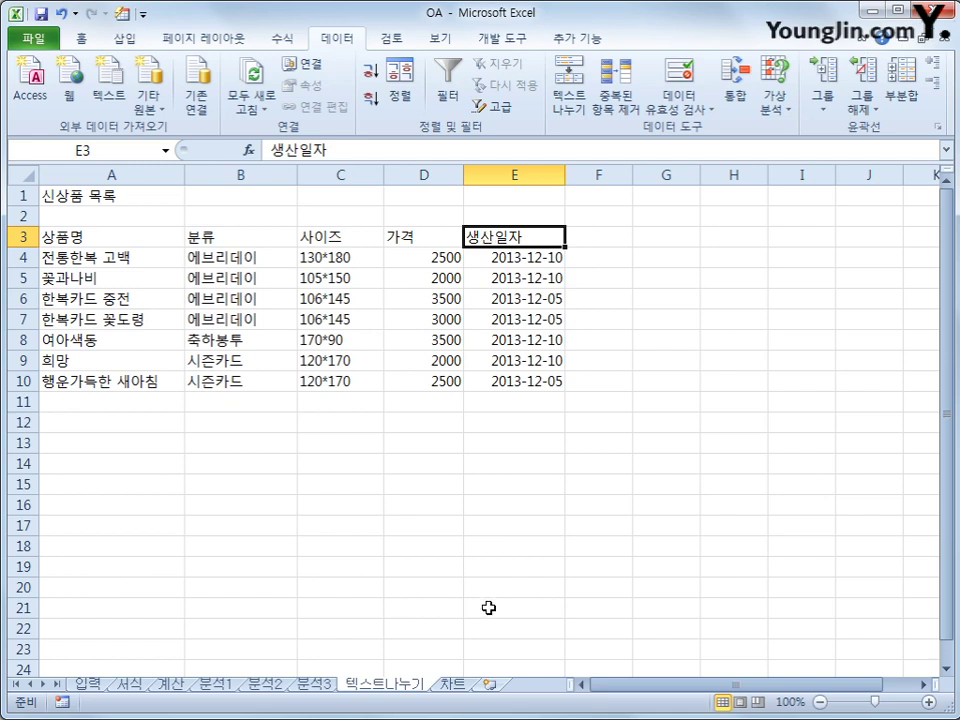
# Step: On the 차트 sheet, insert a 2-D clustered column chart (묶은 세로 막대형) from C3:C10 and F3:G10
pyautogui.click(453, 685)
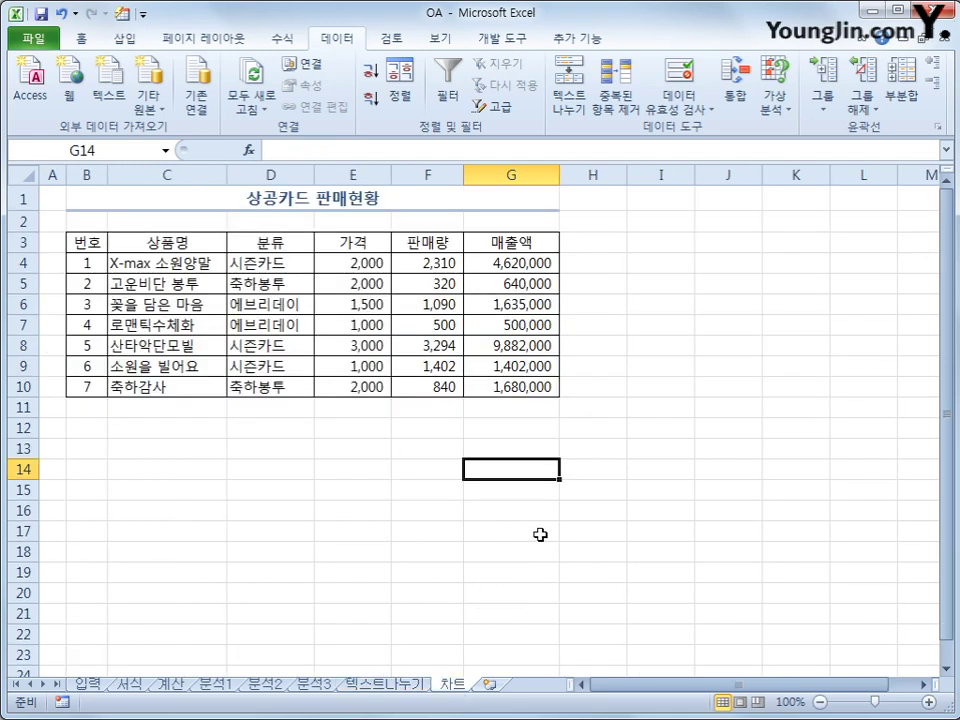
pyautogui.moveTo(186, 242); pyautogui.dragTo(176, 389)
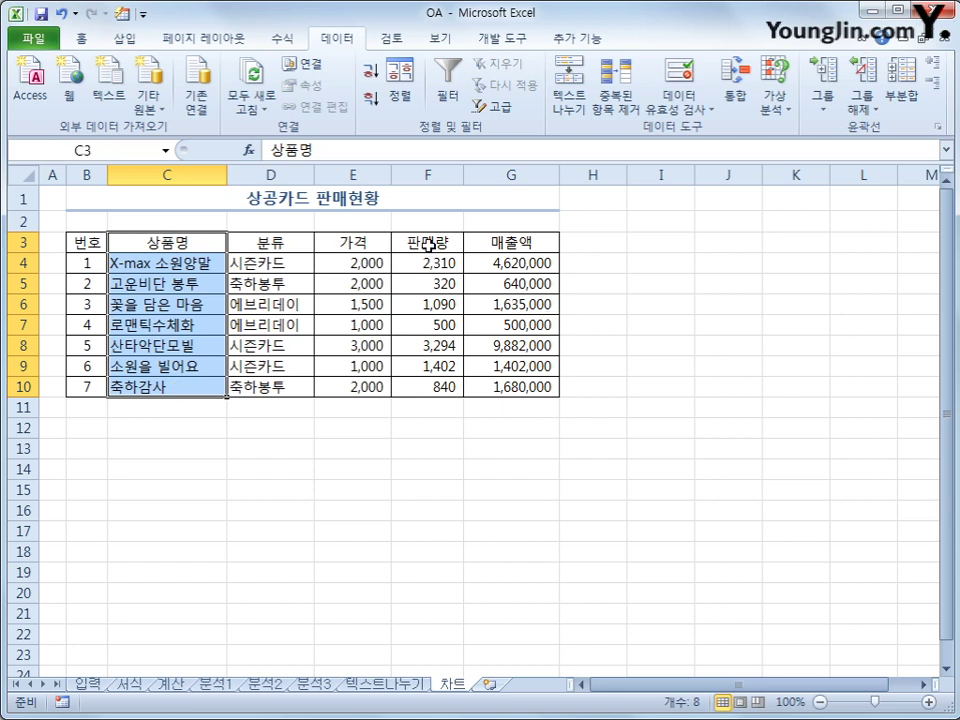
pyautogui.moveTo(435, 243); pyautogui.dragTo(499, 389)
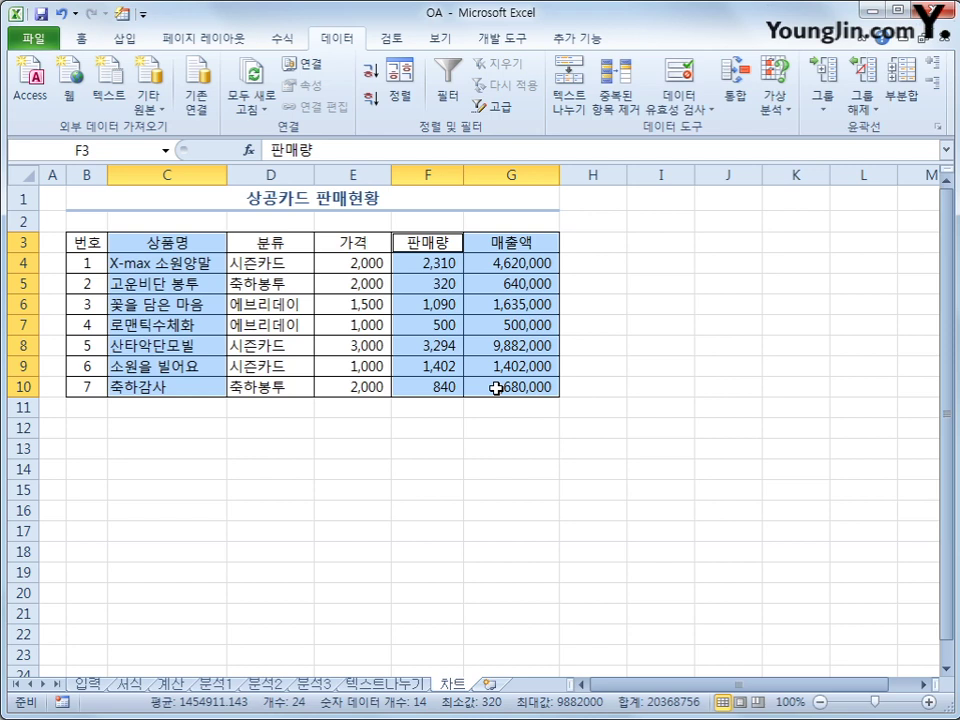
pyautogui.click(124, 38)
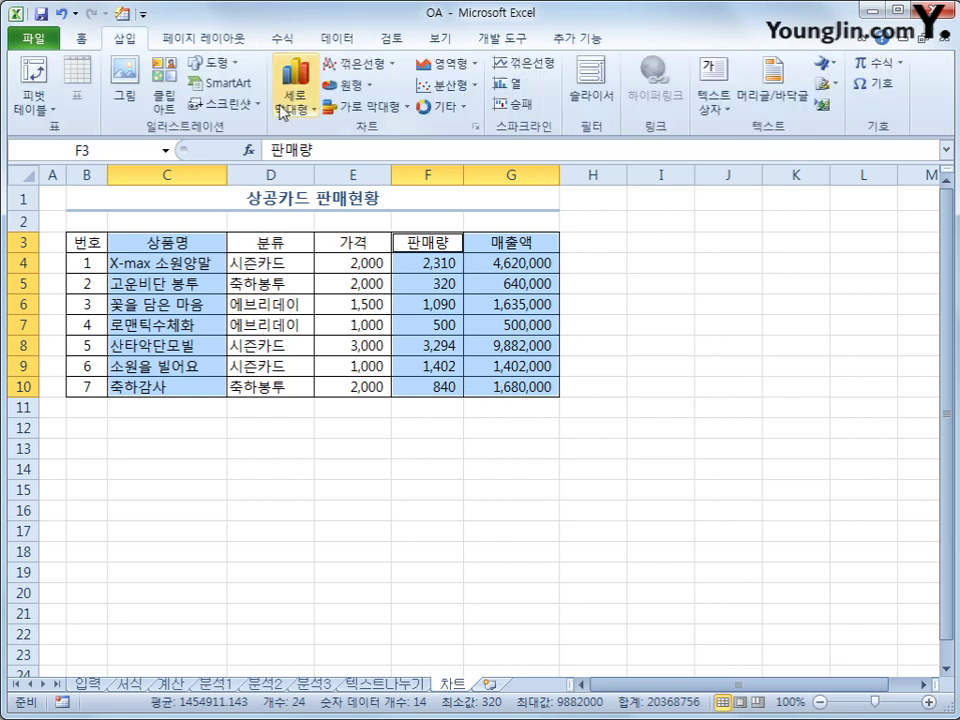
pyautogui.click(282, 112)
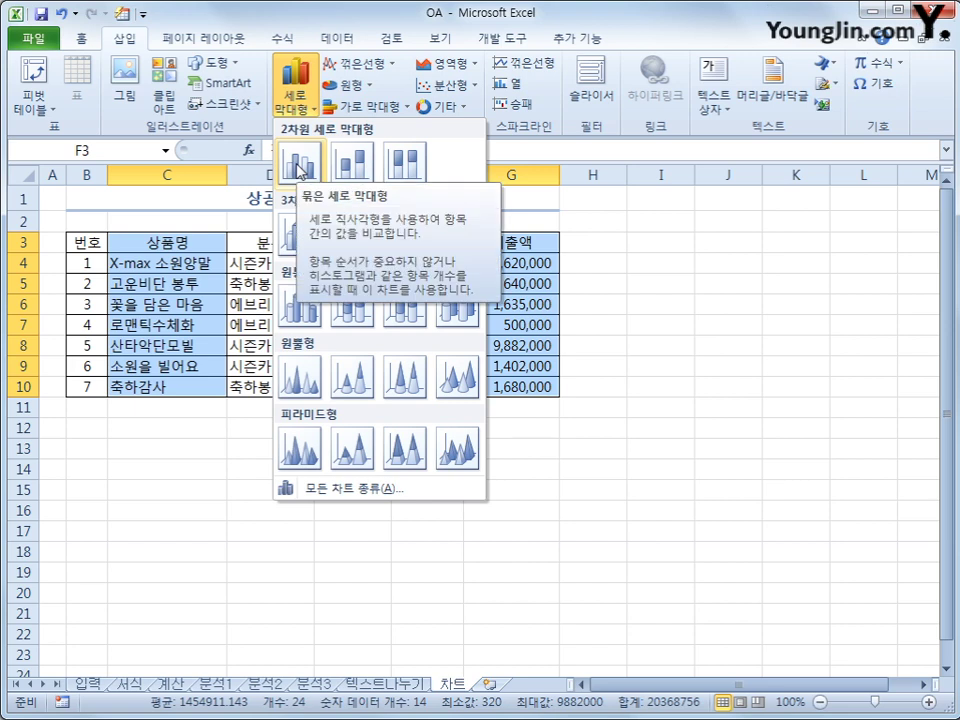
pyautogui.click(299, 163)
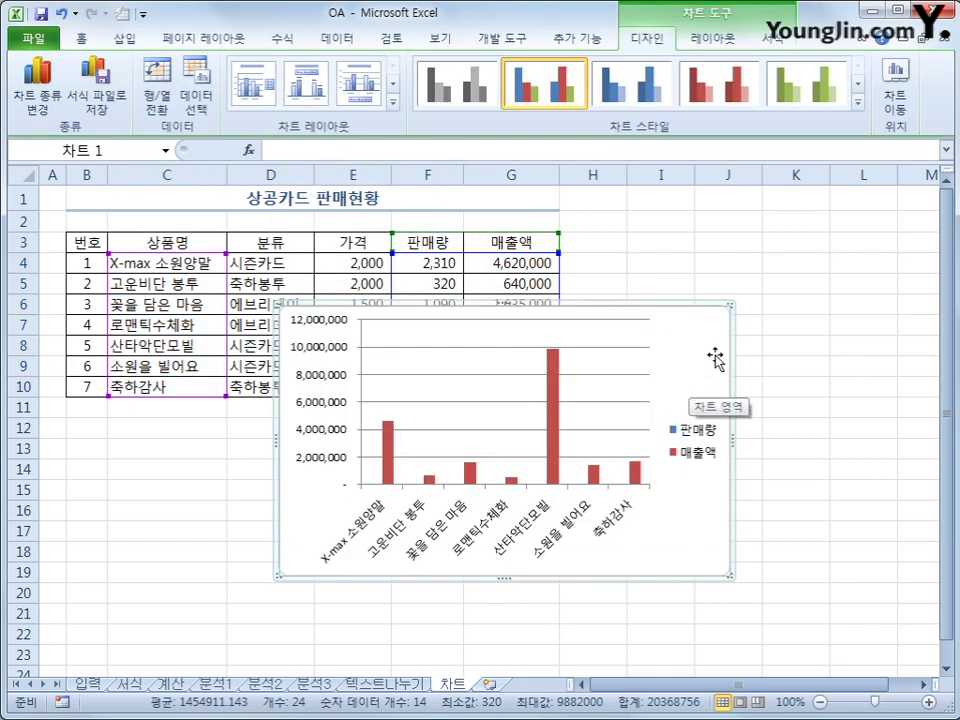
# Step: Move and resize the column chart to fill the range B12:J30
pyautogui.moveTo(688, 378); pyautogui.dragTo(492, 468)
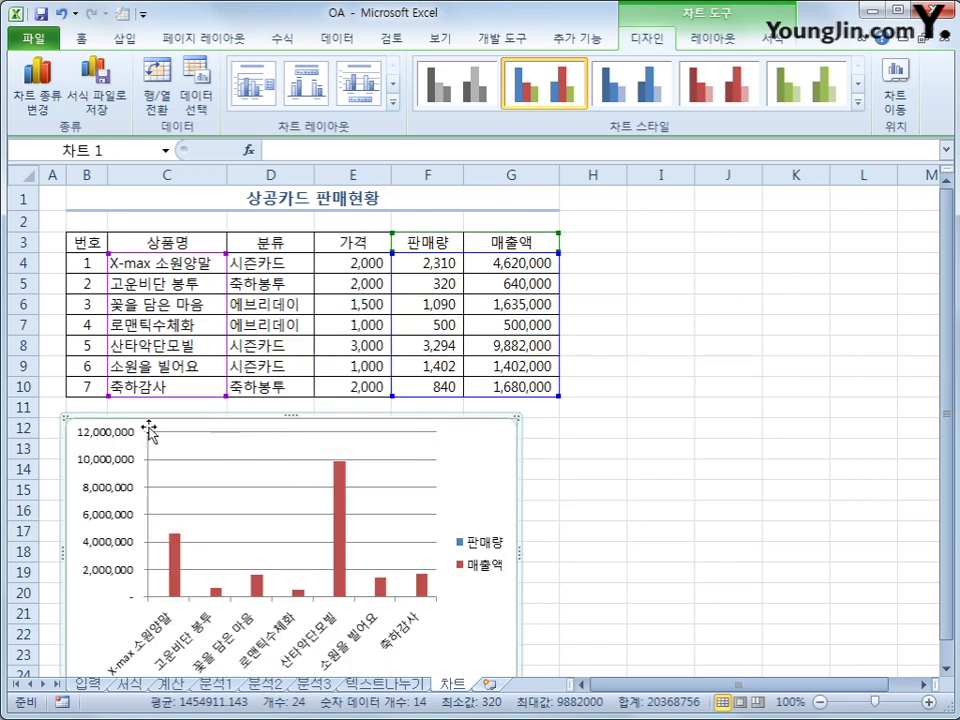
pyautogui.scroll(-2, 694, 440)
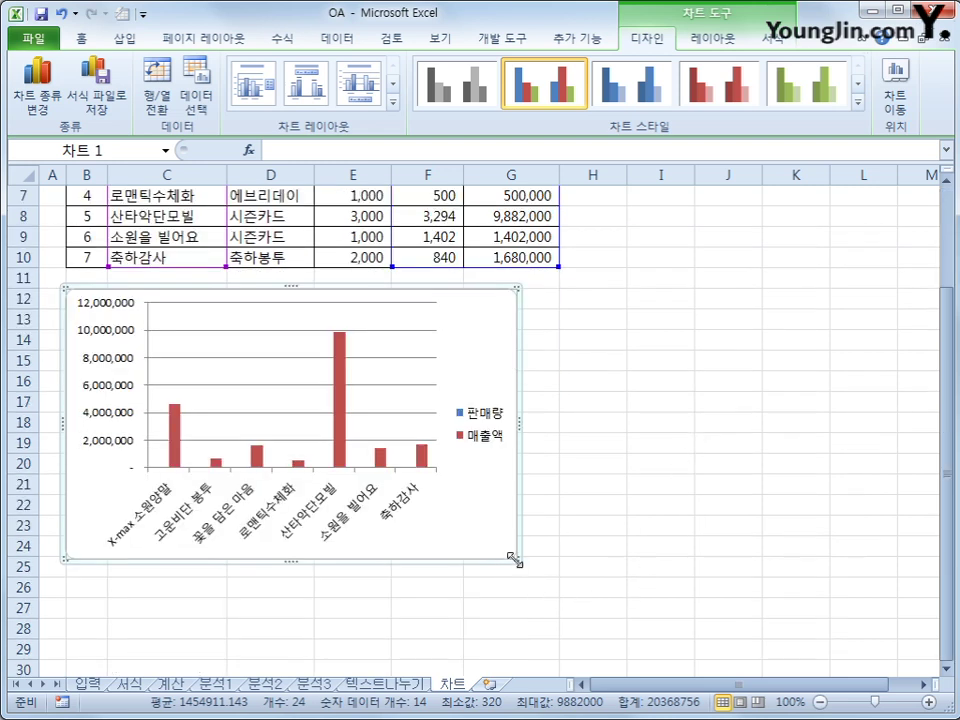
pyautogui.moveTo(515, 560); pyautogui.dragTo(763, 369)
pyautogui.scroll(5, 763, 372)
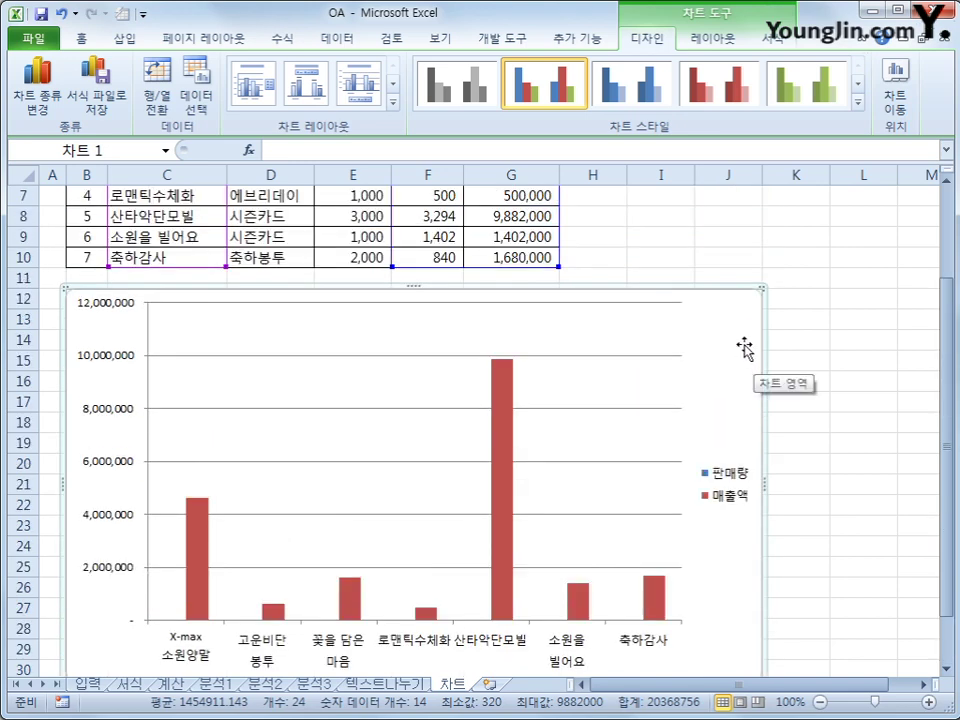
pyautogui.scroll(-1, 745, 347)
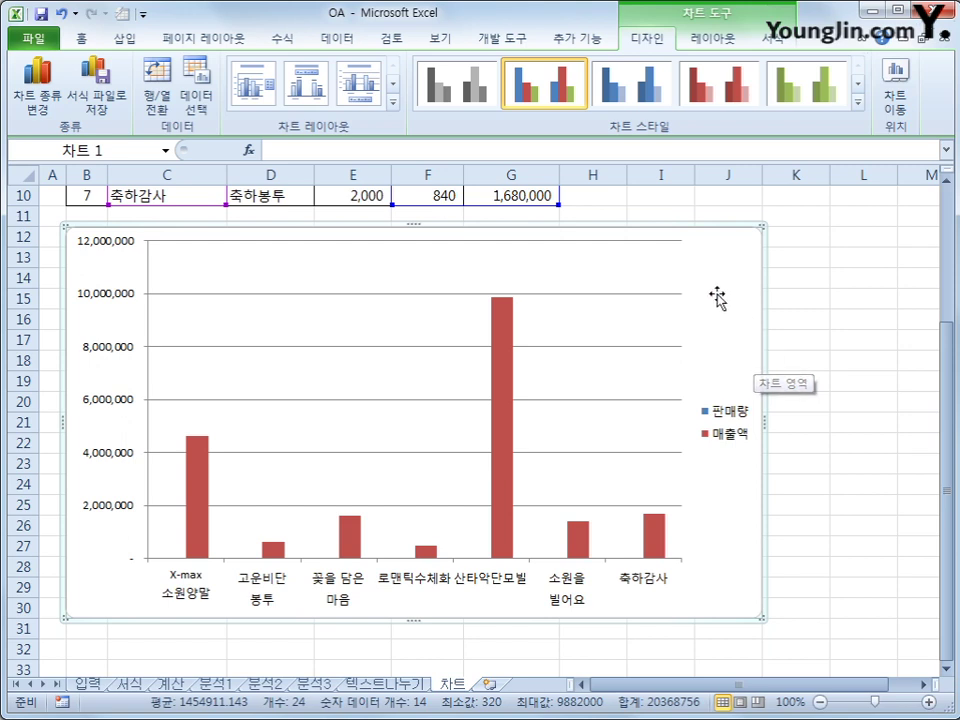
# Step: Apply the chart layout with a top title and bottom legend, and set the chart title to "상공카드 판매현황"
pyautogui.click(394, 103)
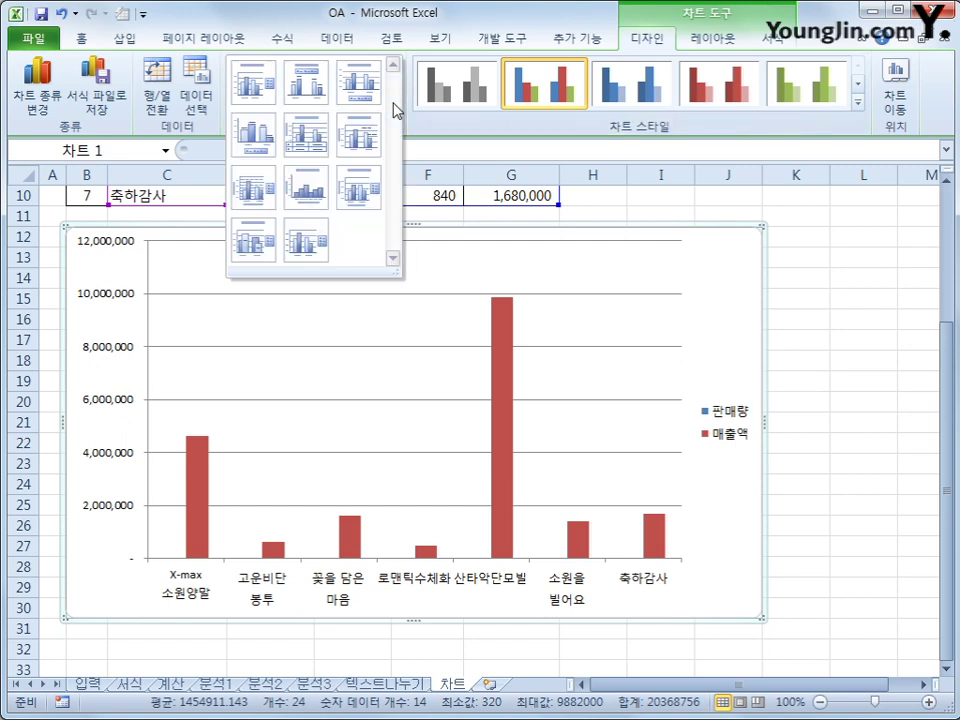
pyautogui.click(362, 86)
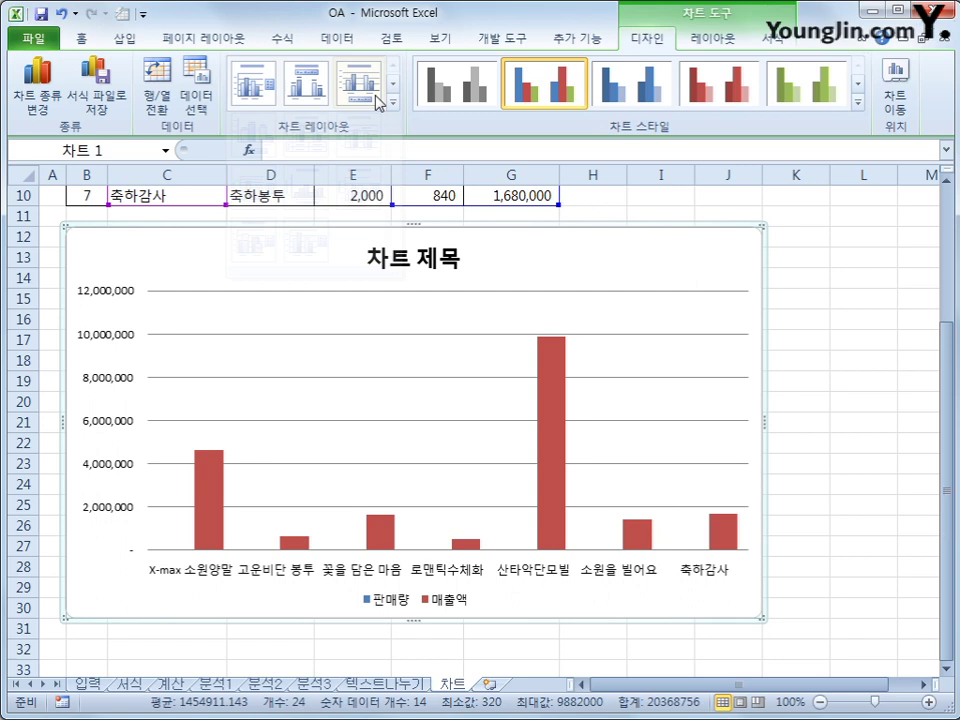
pyautogui.click(381, 262)
pyautogui.moveTo(372, 258); pyautogui.dragTo(462, 262)
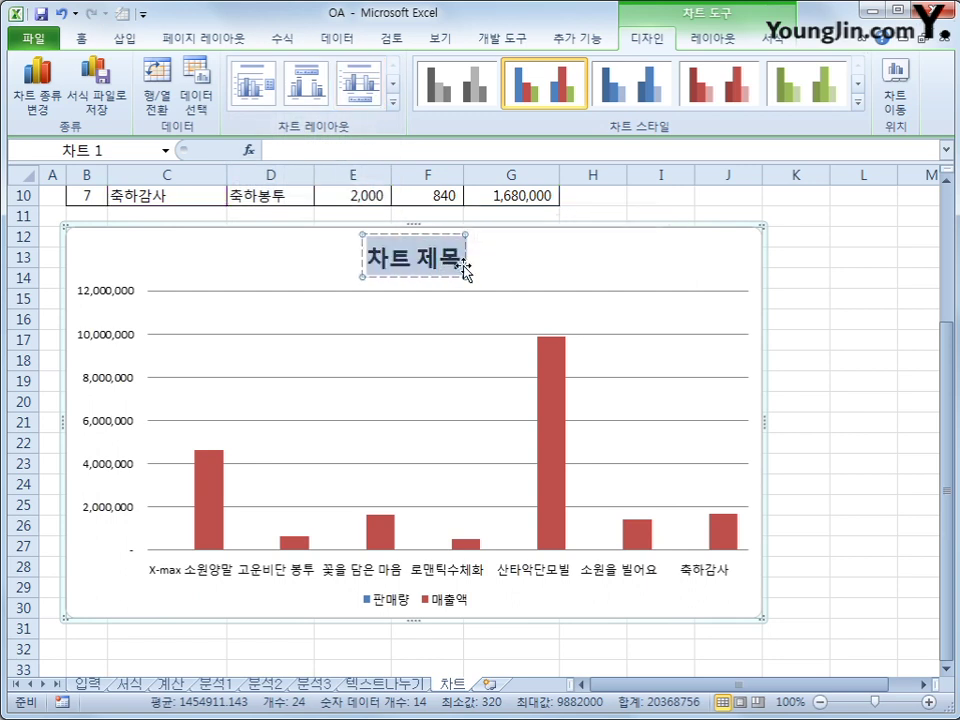
pyautogui.write('상공카드')
pyautogui.press('Escape')
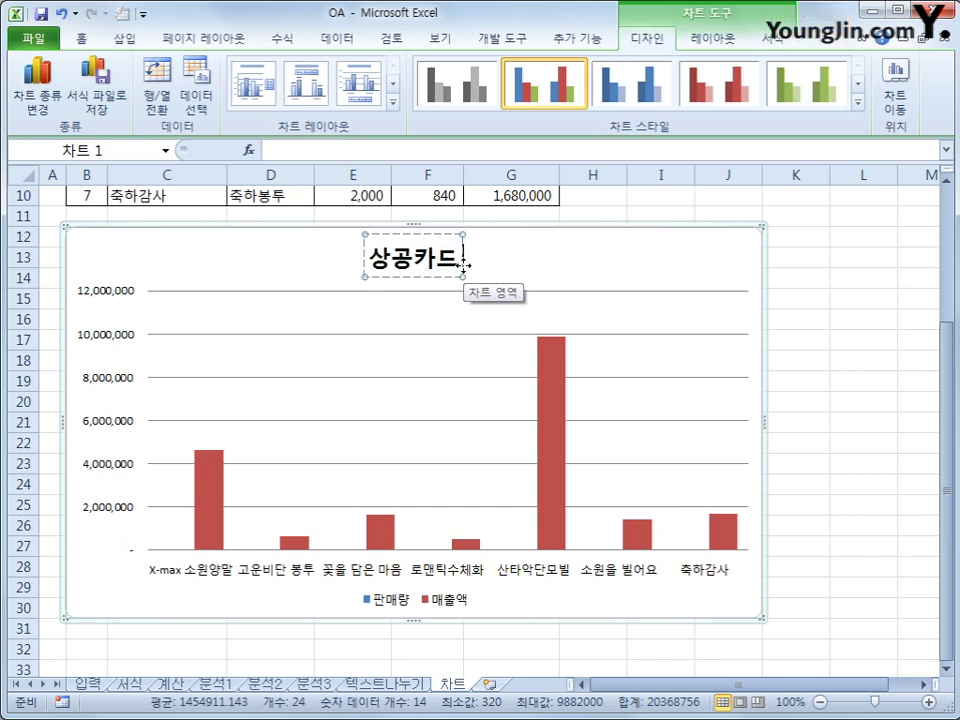
pyautogui.write('판매현황')
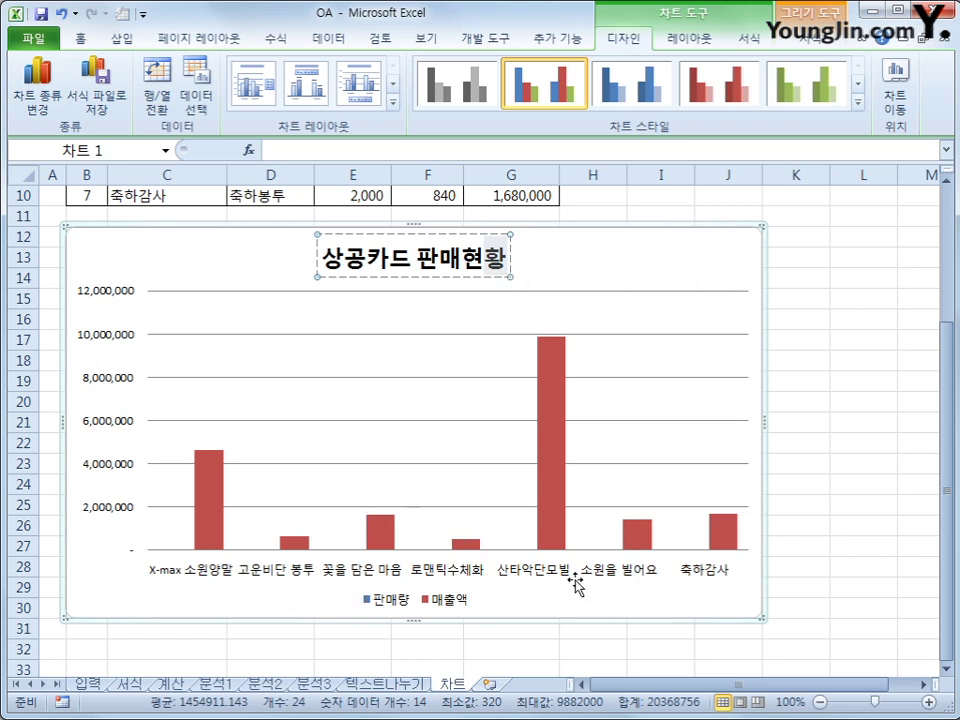
pyautogui.click(621, 605)
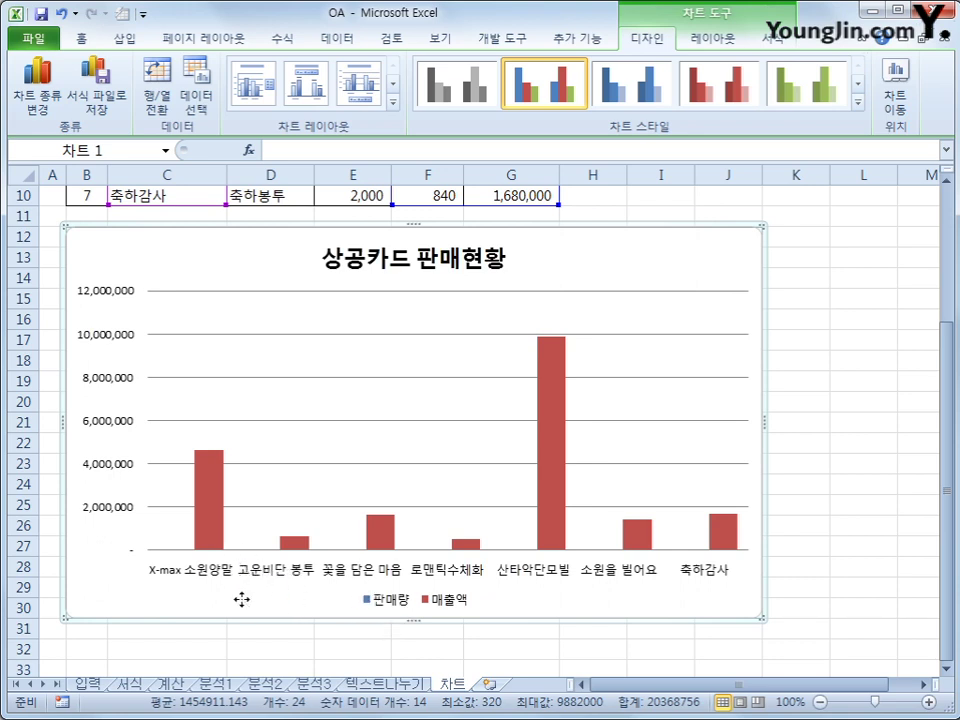
# Step: Change only the 판매량 series to a line chart with markers (꺾은선형)
pyautogui.click(716, 42)
pyautogui.click(116, 62)
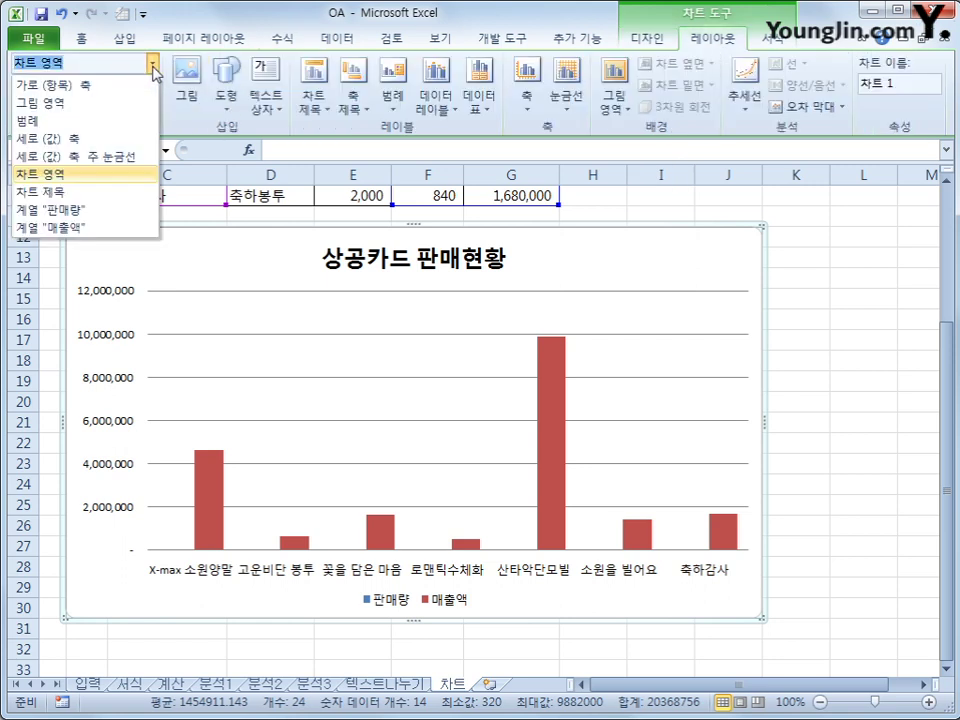
pyautogui.click(106, 209)
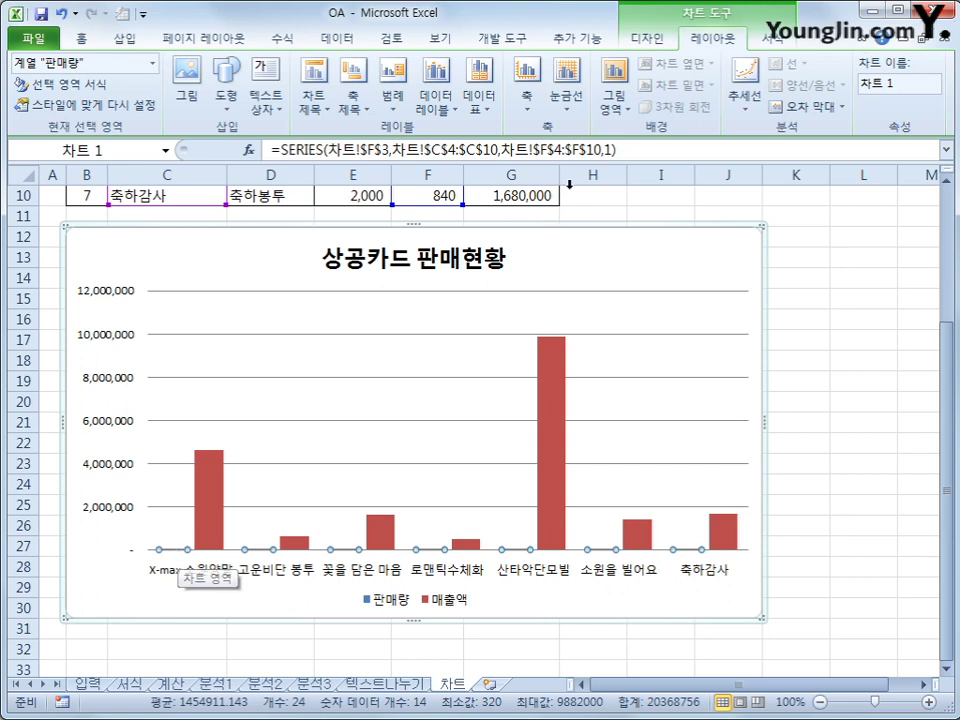
pyautogui.click(645, 40)
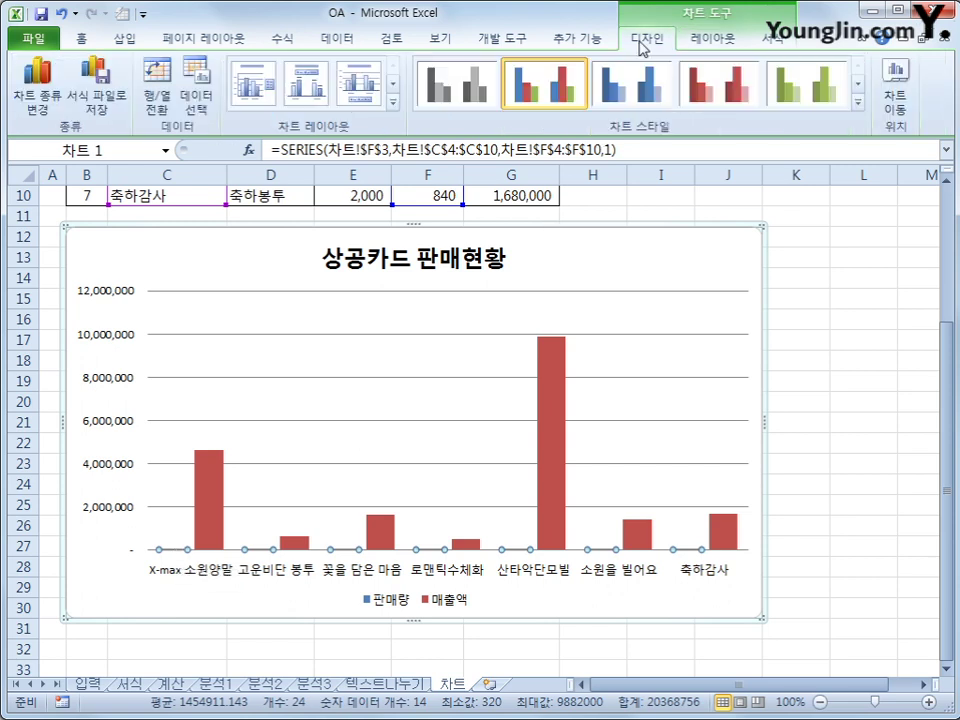
pyautogui.click(42, 110)
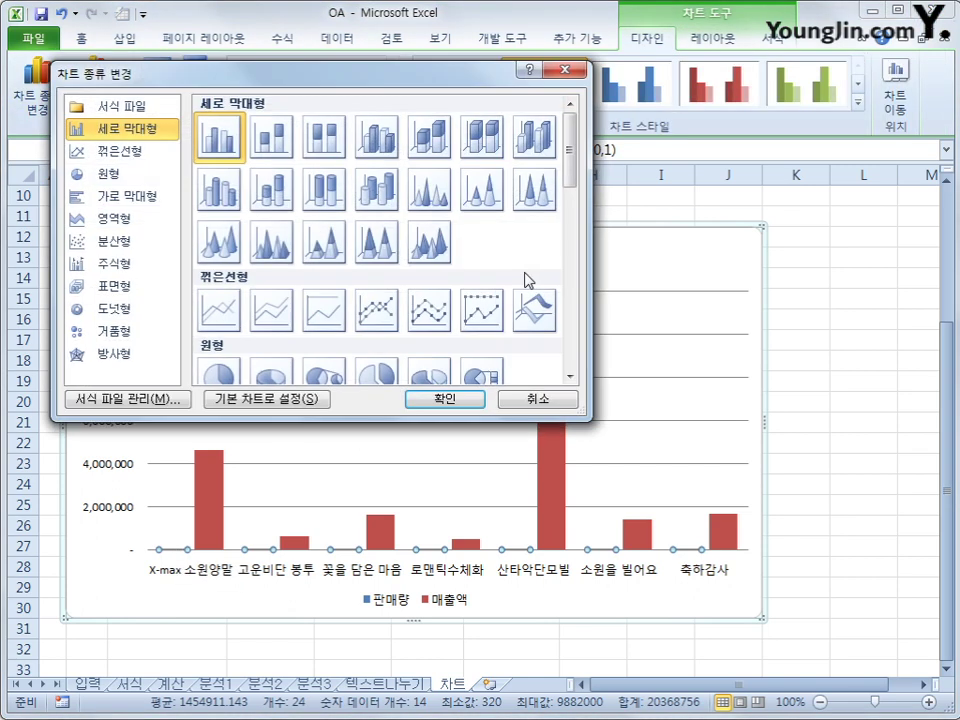
pyautogui.click(372, 325)
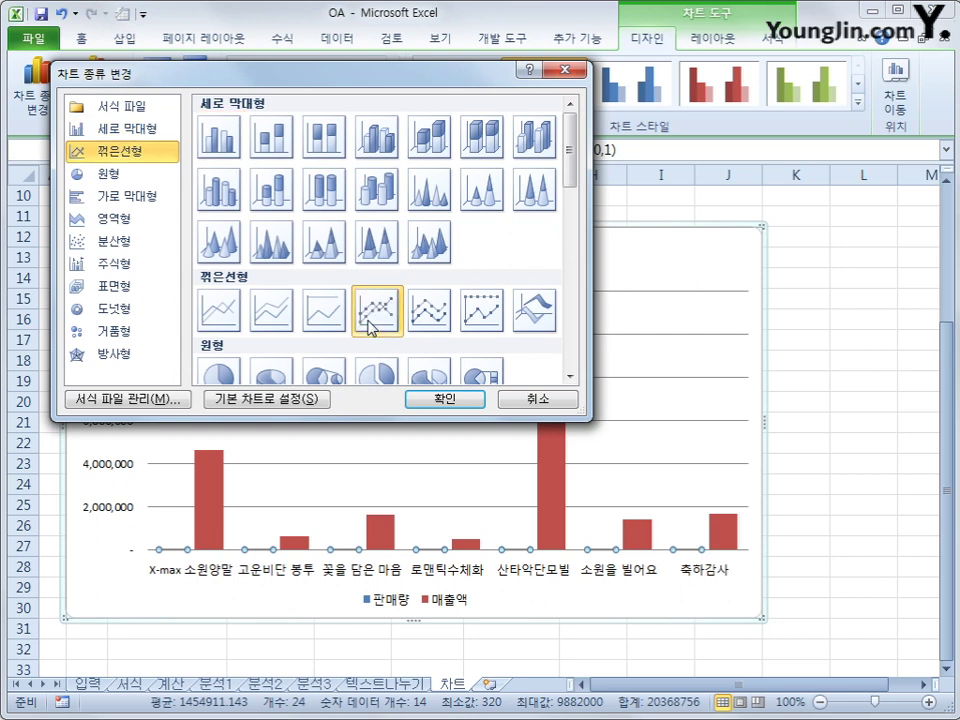
pyautogui.click(466, 401)
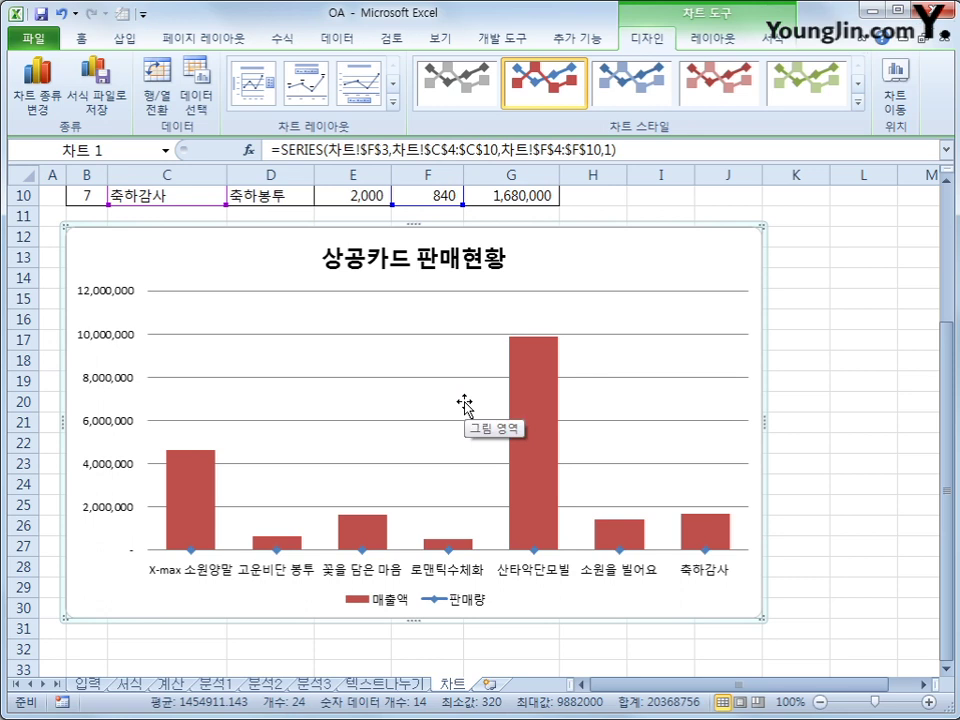
# Step: Plot the 판매량 line series on the secondary axis (보조 축)
pyautogui.click(449, 549)
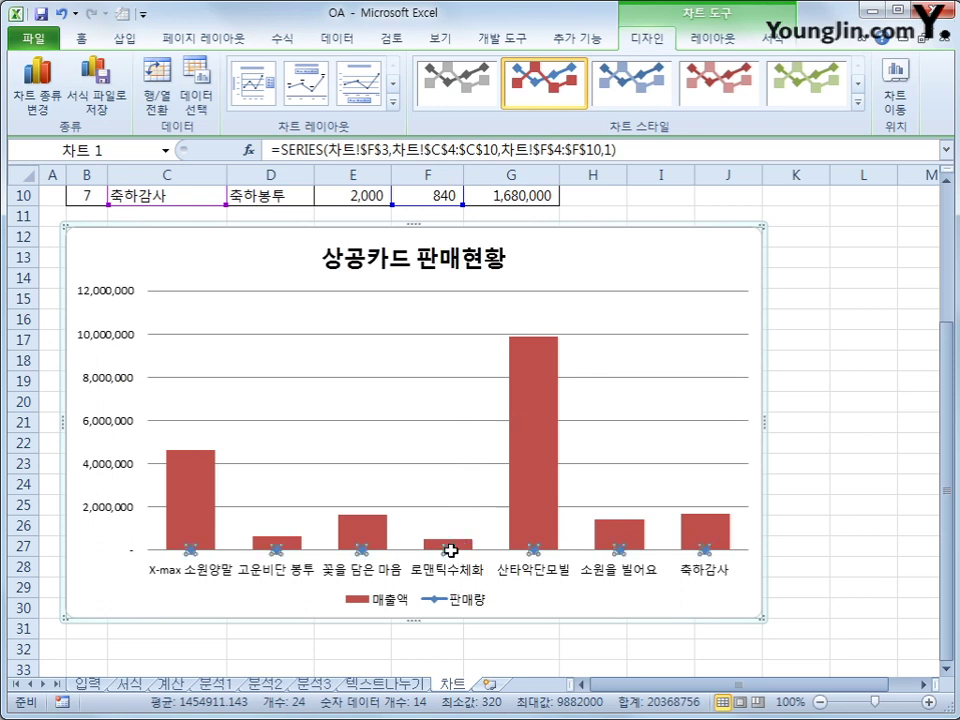
pyautogui.rightClick(451, 550)
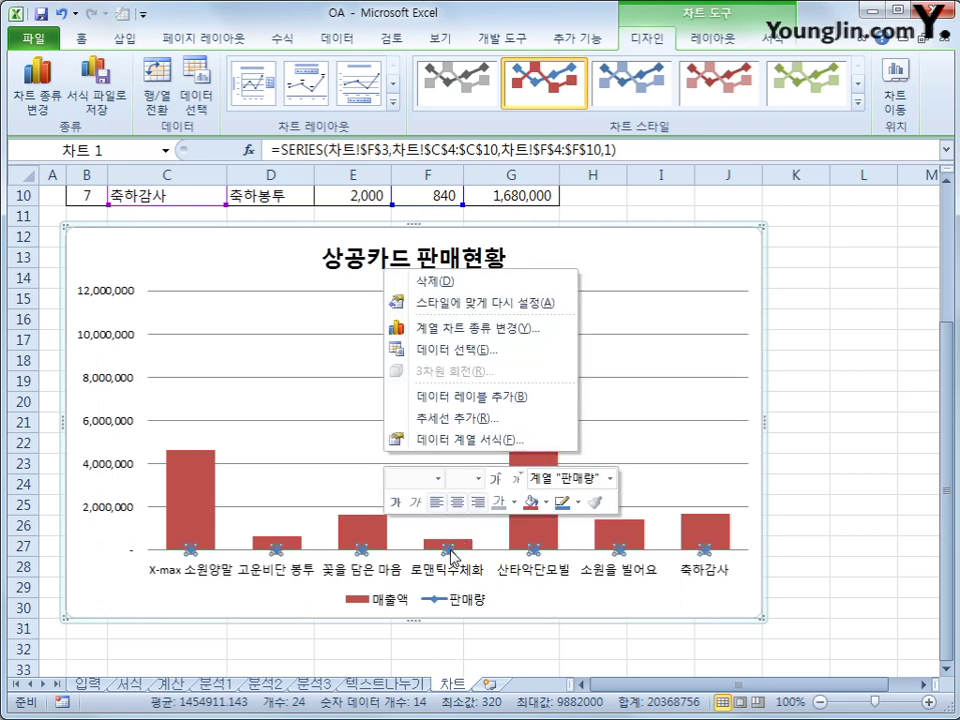
pyautogui.click(527, 442)
pyautogui.click(462, 224)
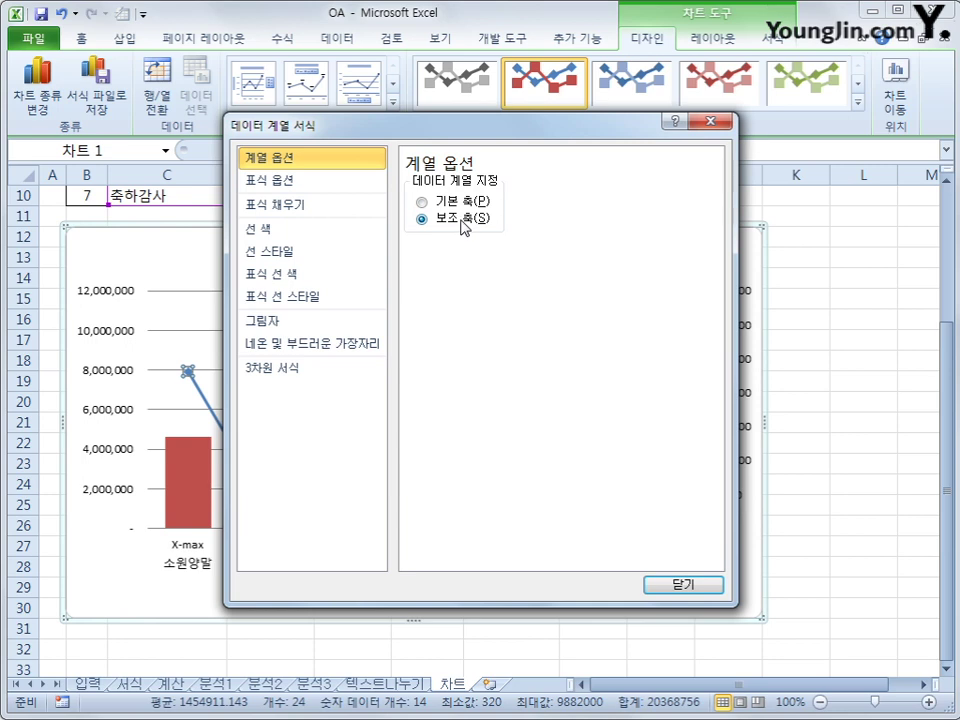
pyautogui.click(679, 584)
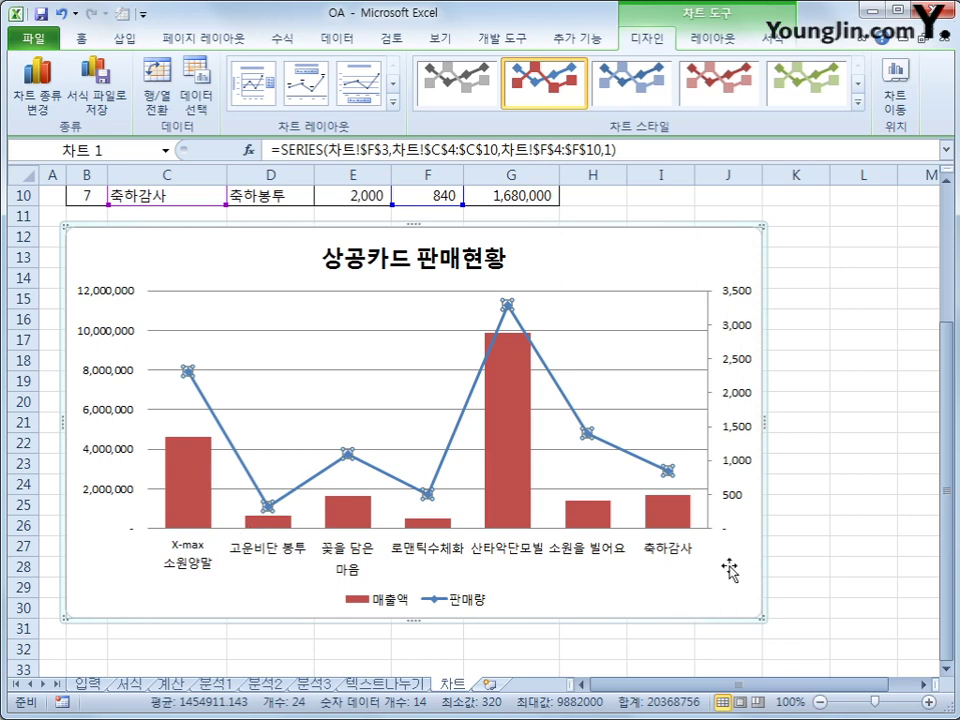
# Step: Add an outside-end (바깥쪽 끝에) data label to only the "X-max 소원양말" bar of the 매출액 series
pyautogui.click(200, 520)
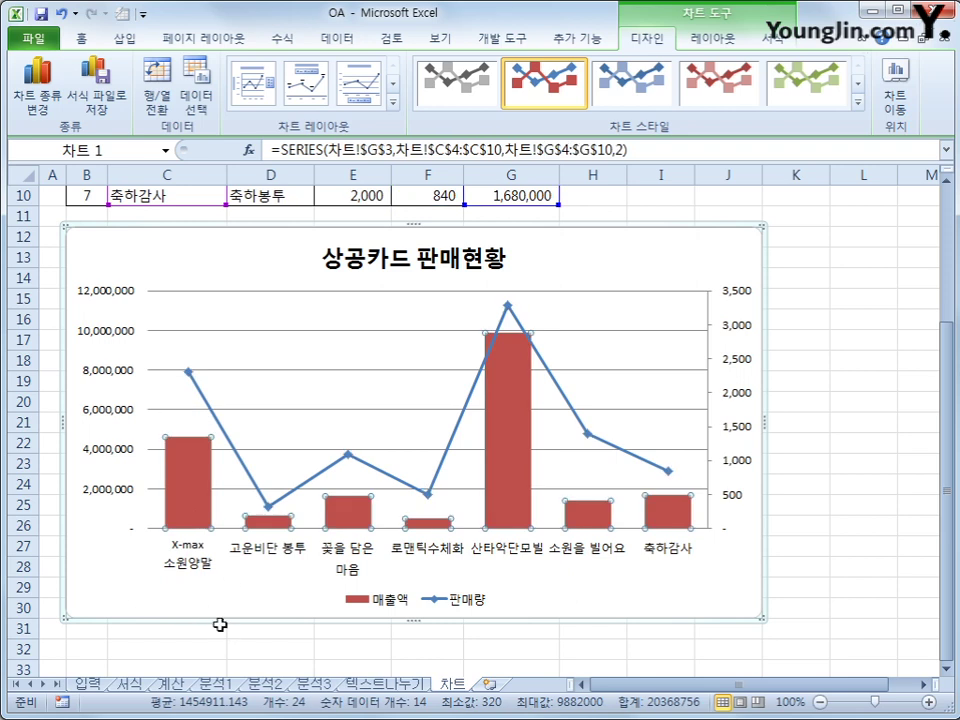
pyautogui.click(190, 515)
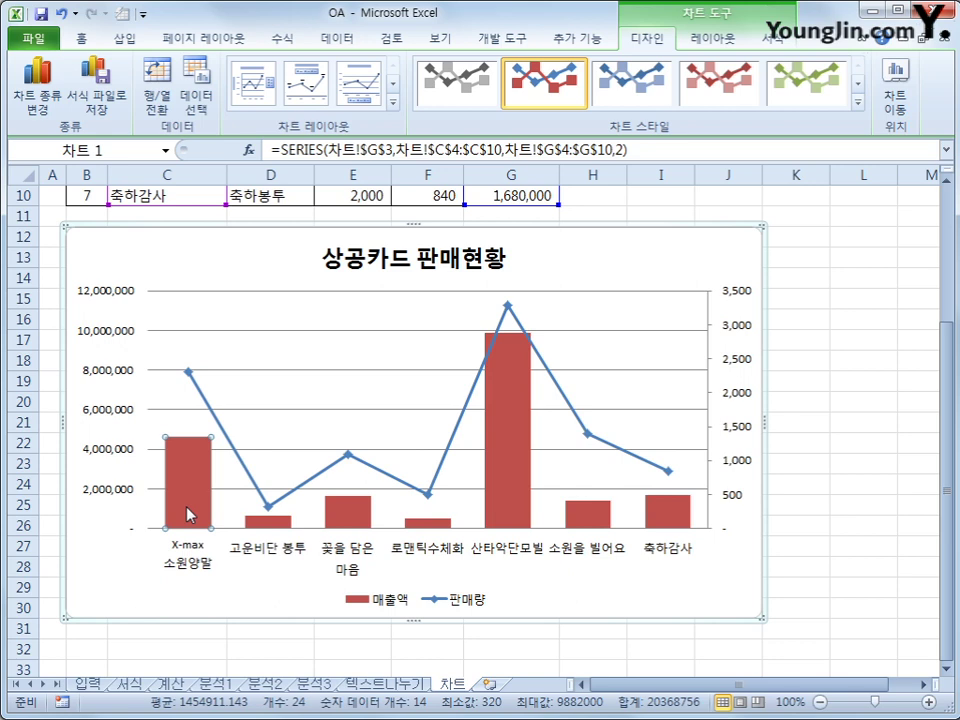
pyautogui.click(694, 40)
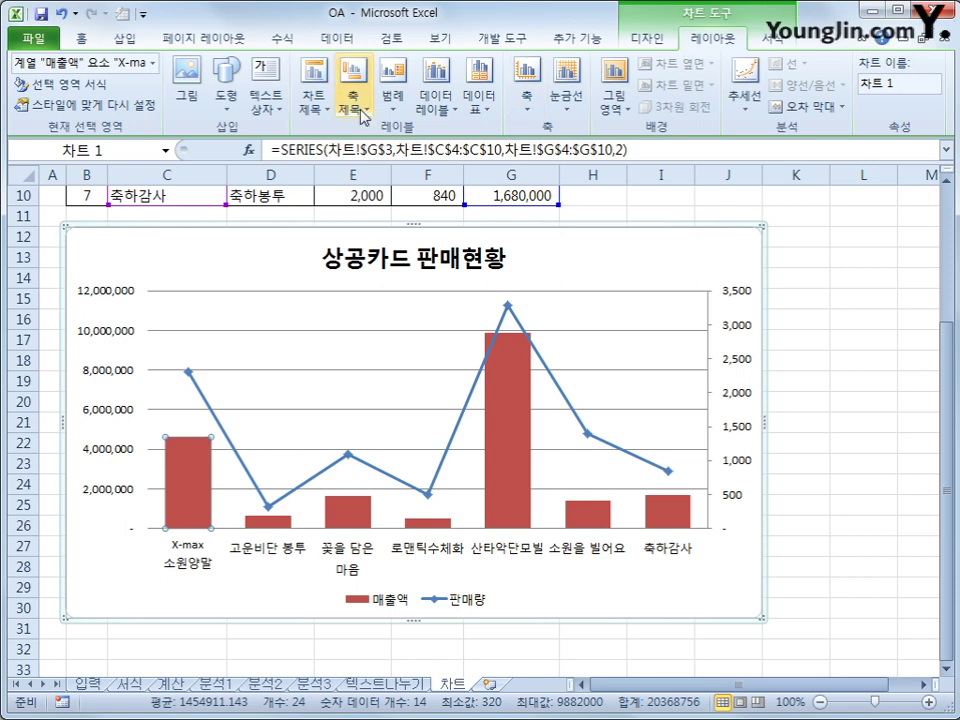
pyautogui.click(433, 105)
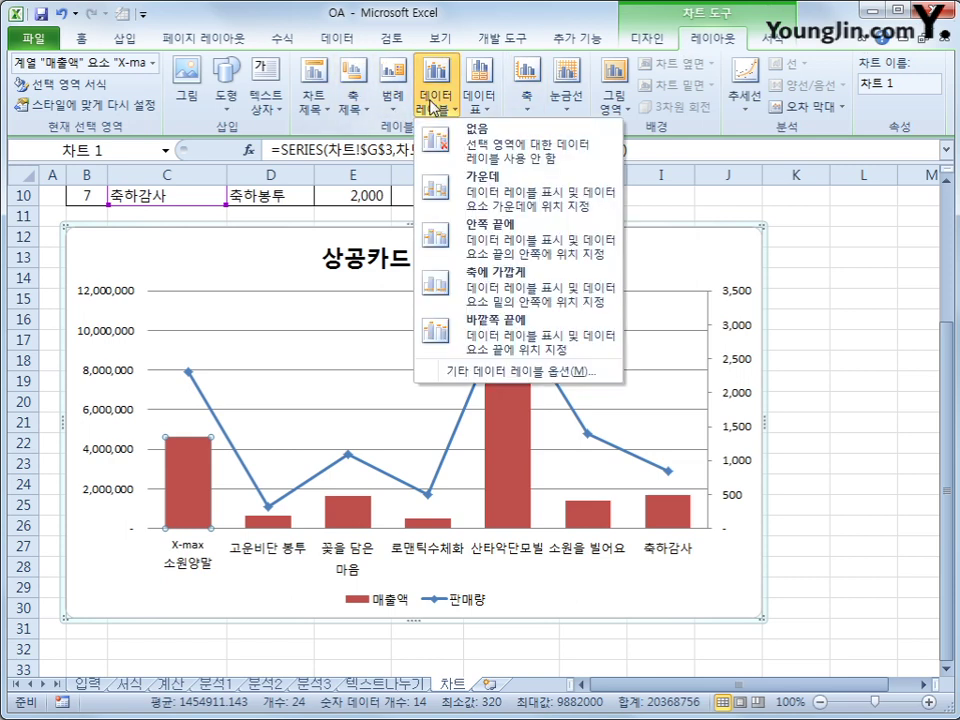
pyautogui.click(487, 347)
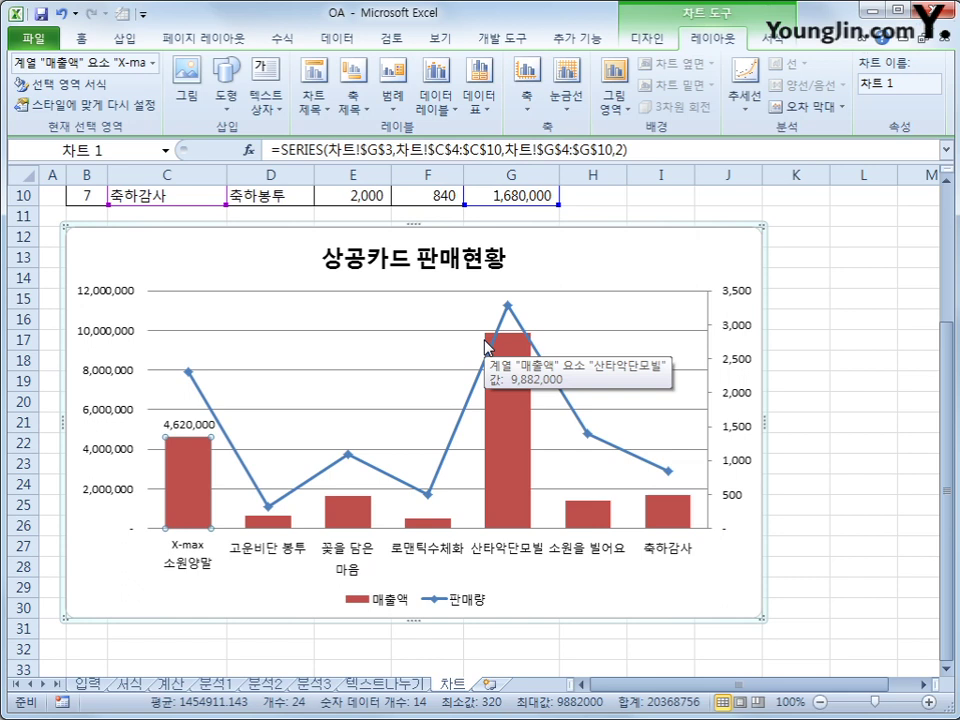
# Step: Apply the light green gradient shape style from the fourth row of the gallery to the chart area
pyautogui.click(618, 258)
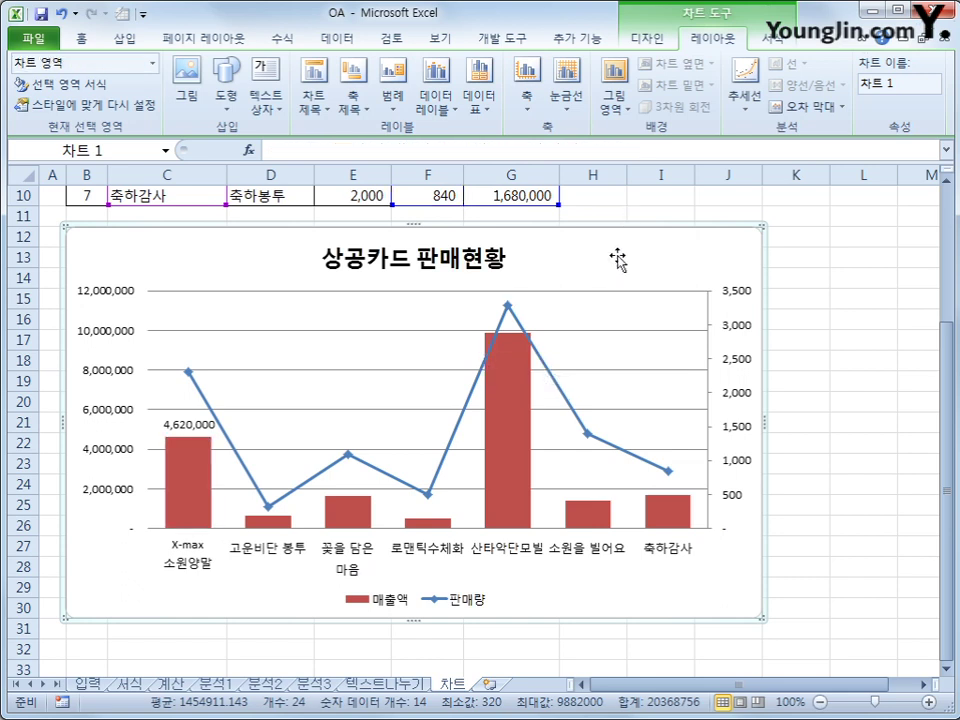
pyautogui.click(771, 40)
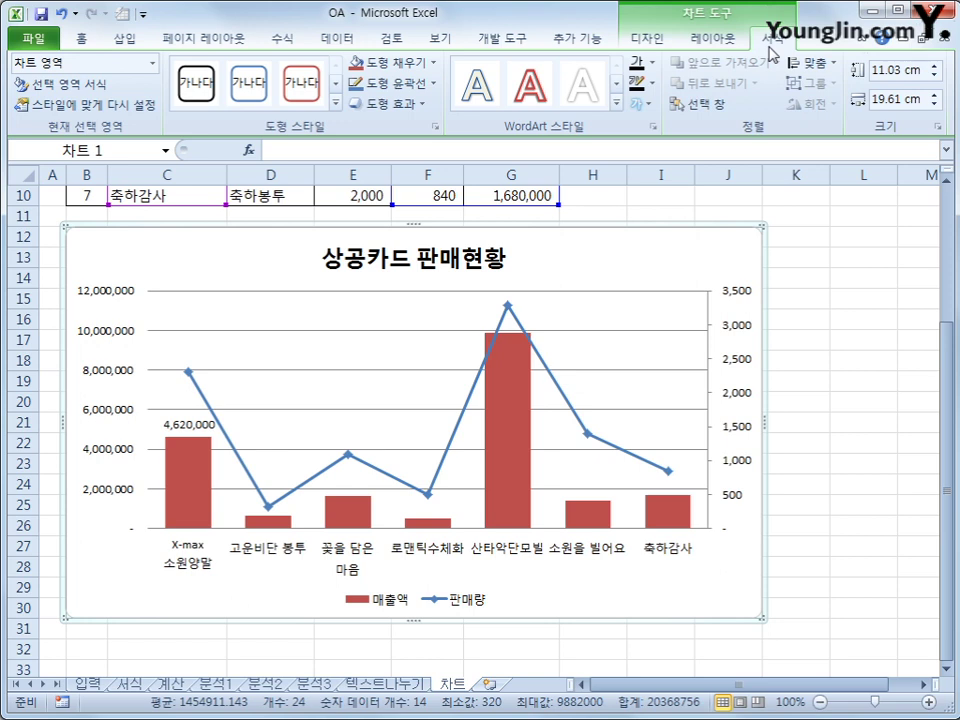
pyautogui.click(336, 107)
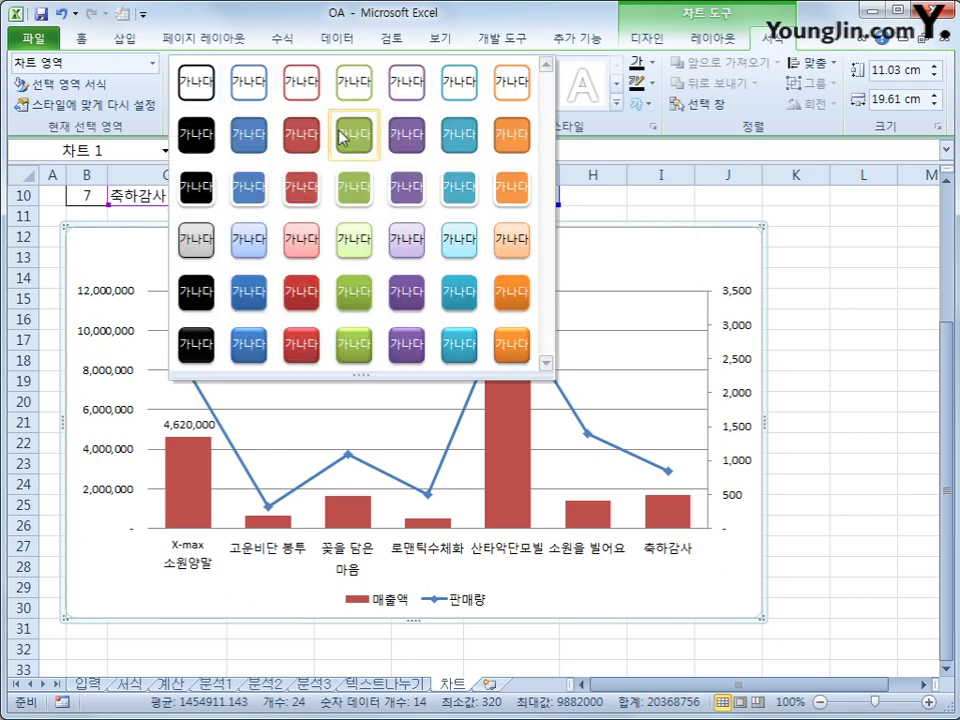
pyautogui.click(343, 240)
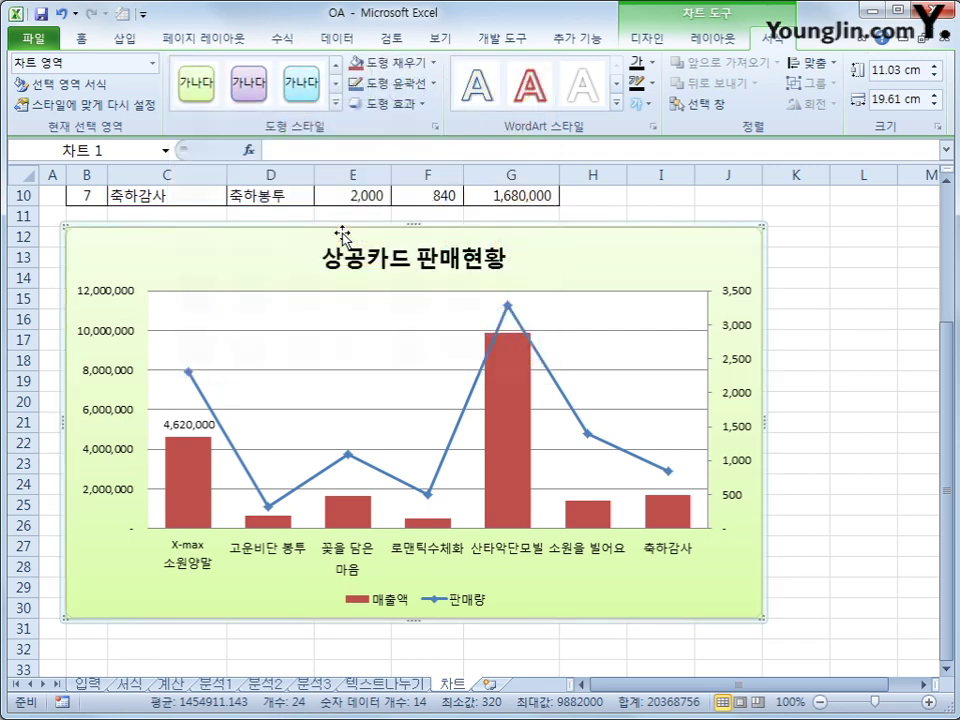
pyautogui.click(887, 396)
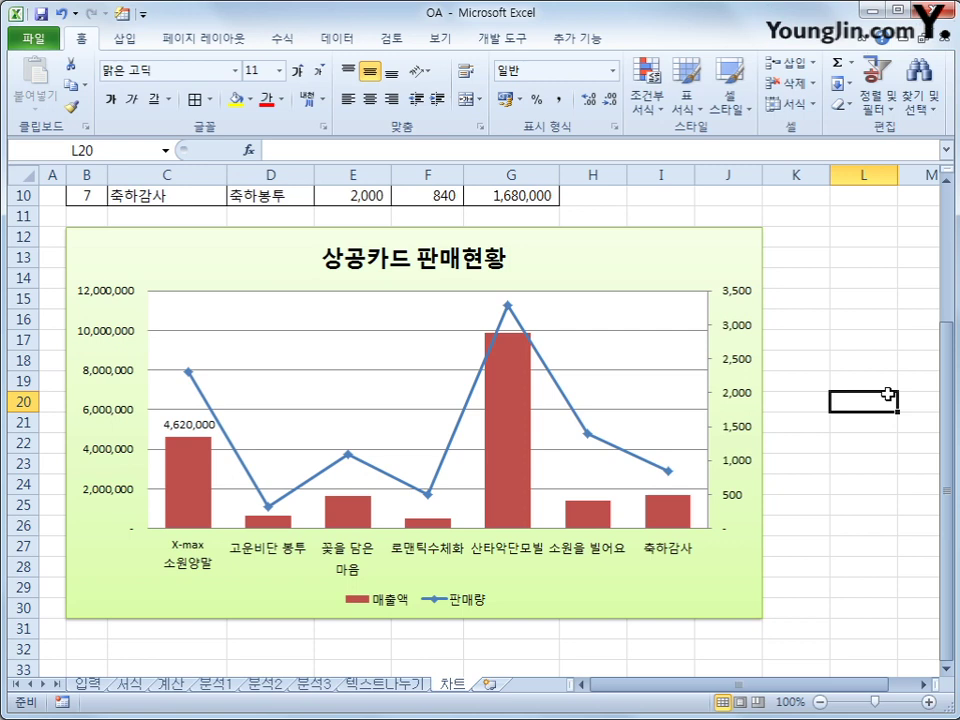
# Step: Set the range A1:K31, containing the table and the chart, as the print area
pyautogui.scroll(3, 820, 399)
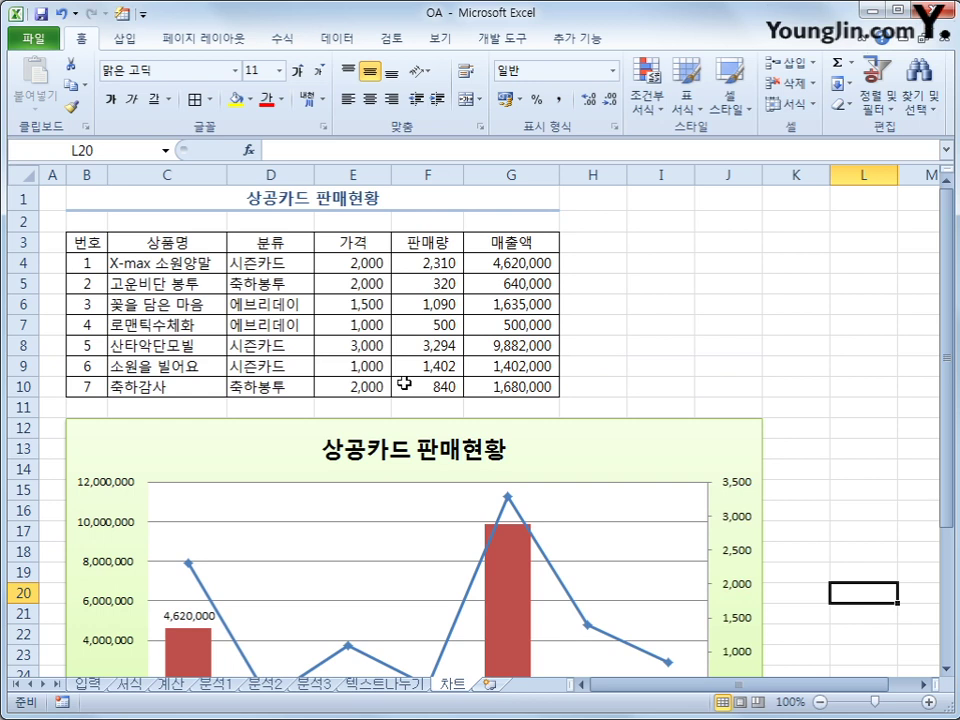
pyautogui.moveTo(56, 198); pyautogui.dragTo(803, 447)
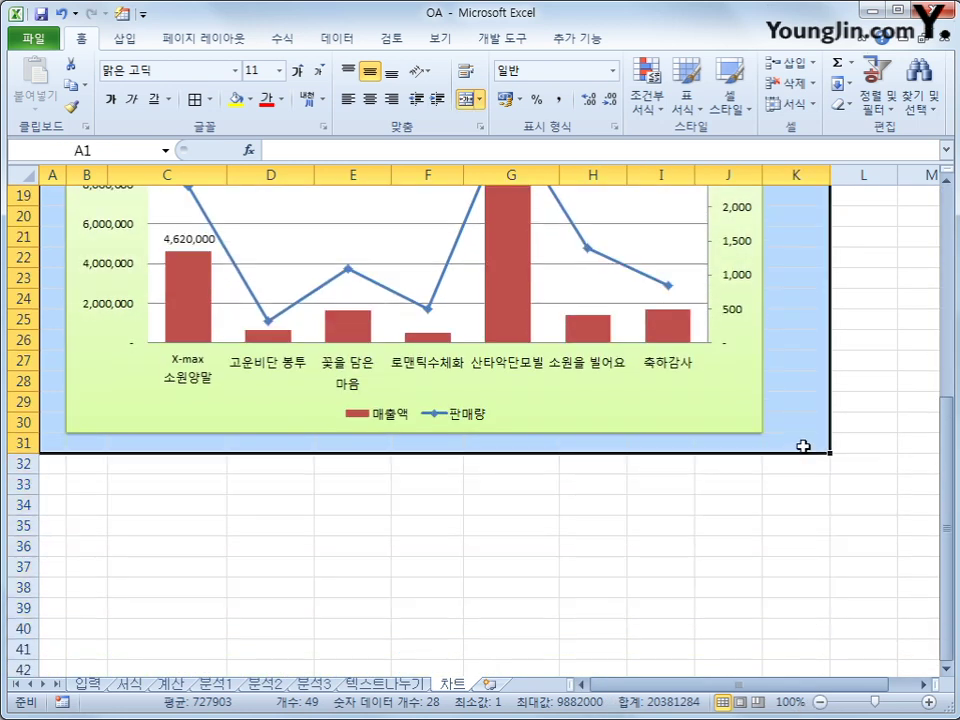
pyautogui.click(200, 37)
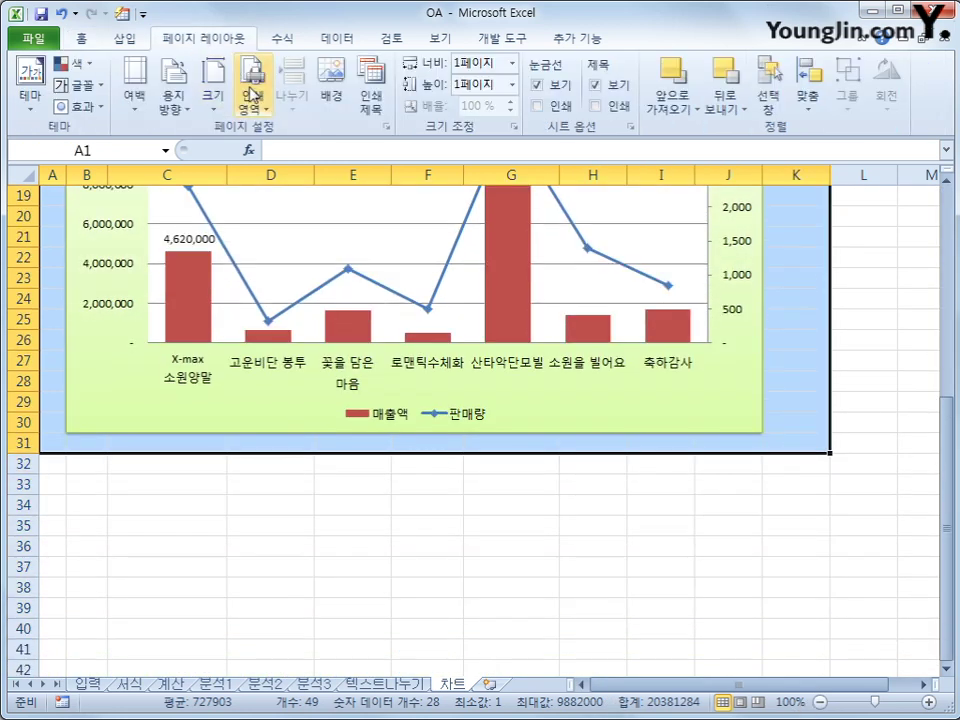
pyautogui.click(253, 95)
pyautogui.click(290, 128)
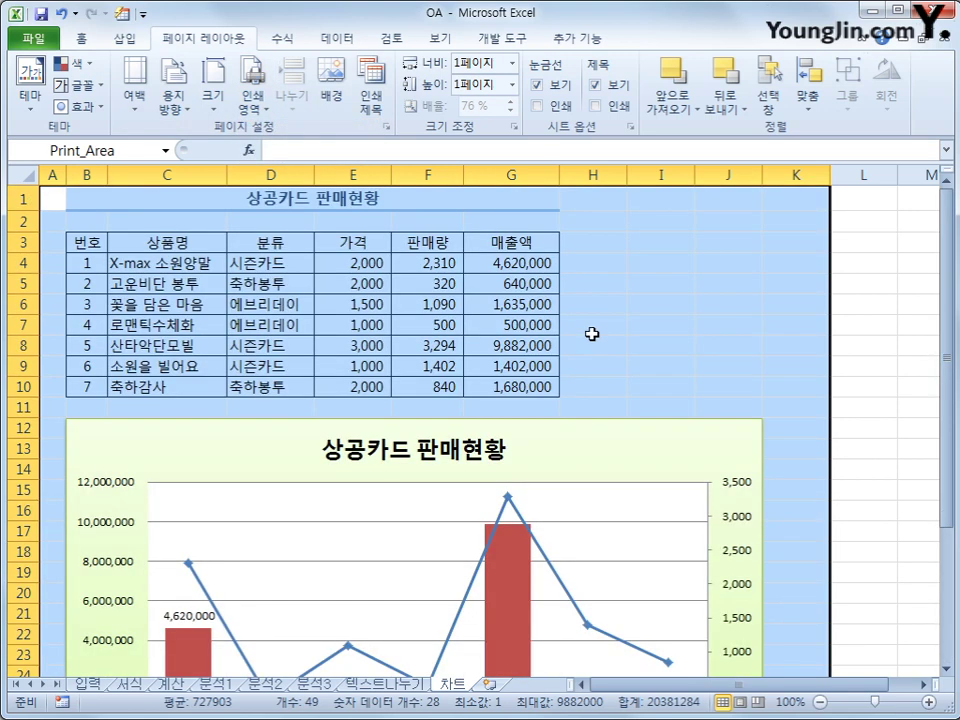
pyautogui.click(888, 472)
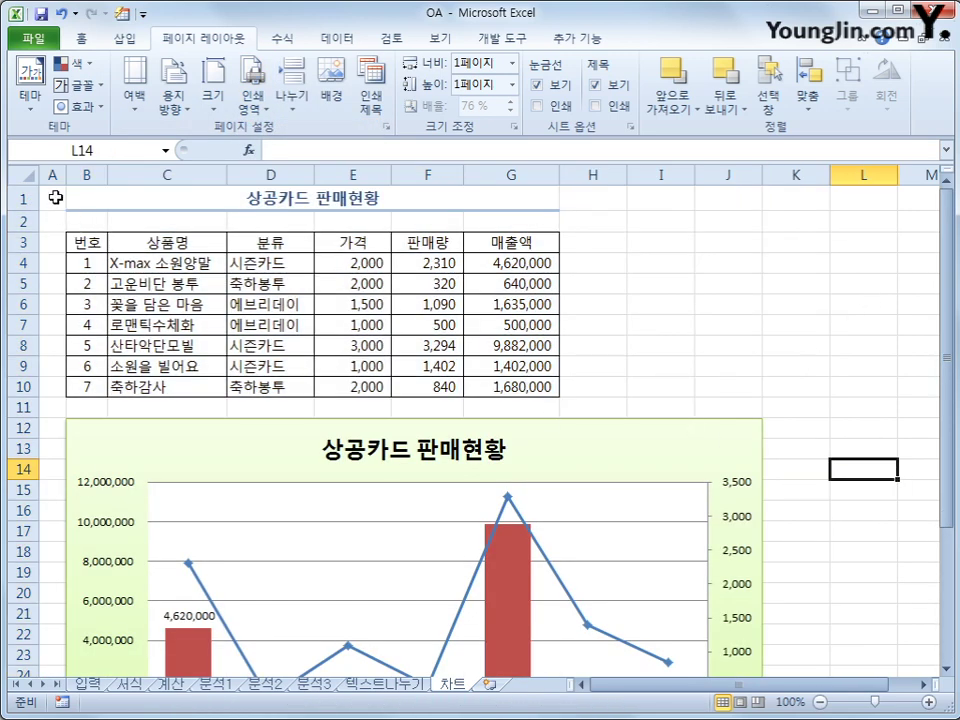
pyautogui.click(253, 95)
pyautogui.click(328, 245)
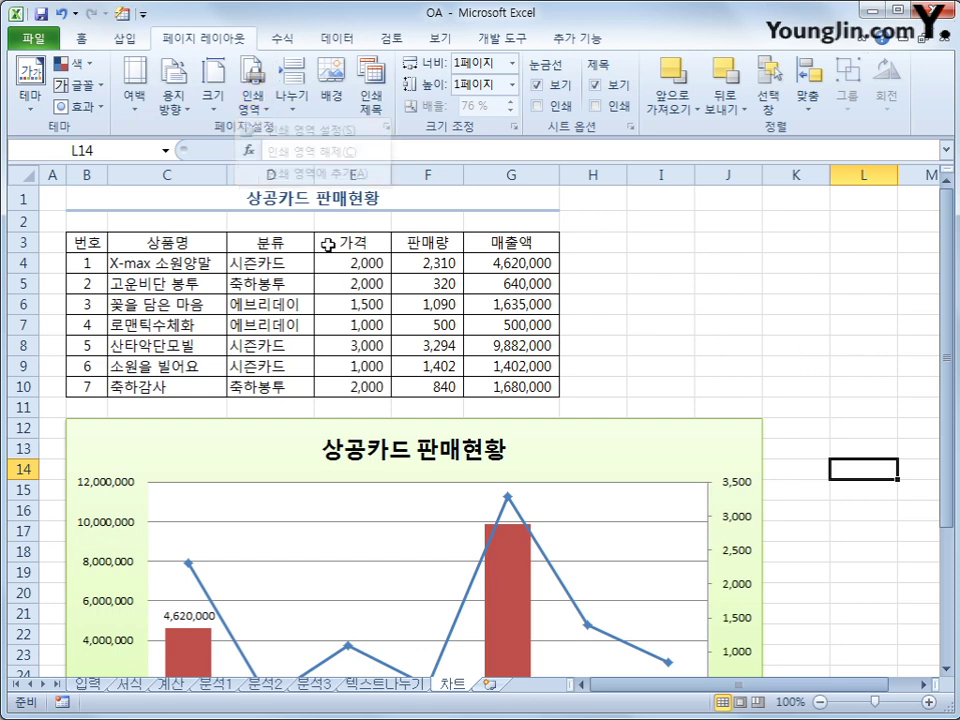
# Step: Insert the file name code &[파일] in the right section of the 차트 sheet's footer and request the print preview
pyautogui.scroll(-3, 381, 394)
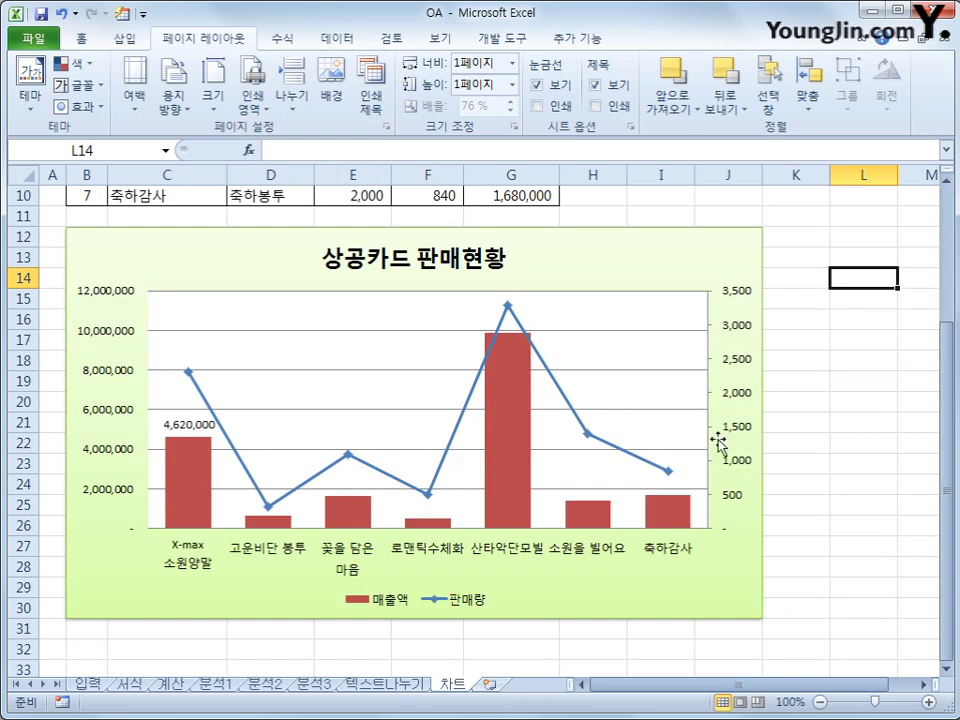
pyautogui.click(789, 478)
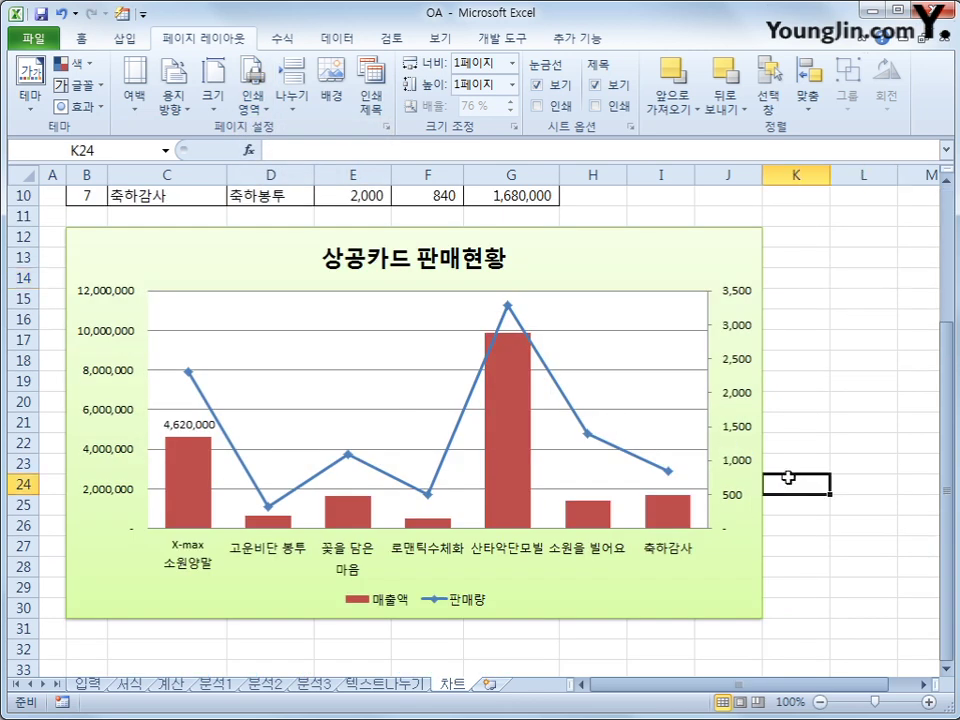
pyautogui.click(386, 129)
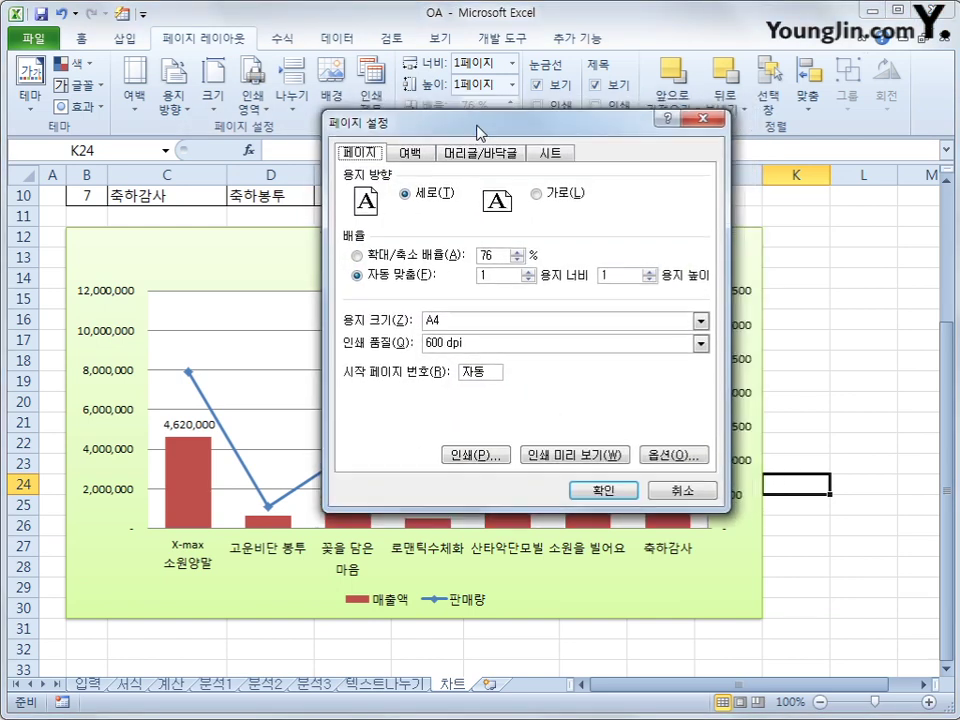
pyautogui.click(476, 155)
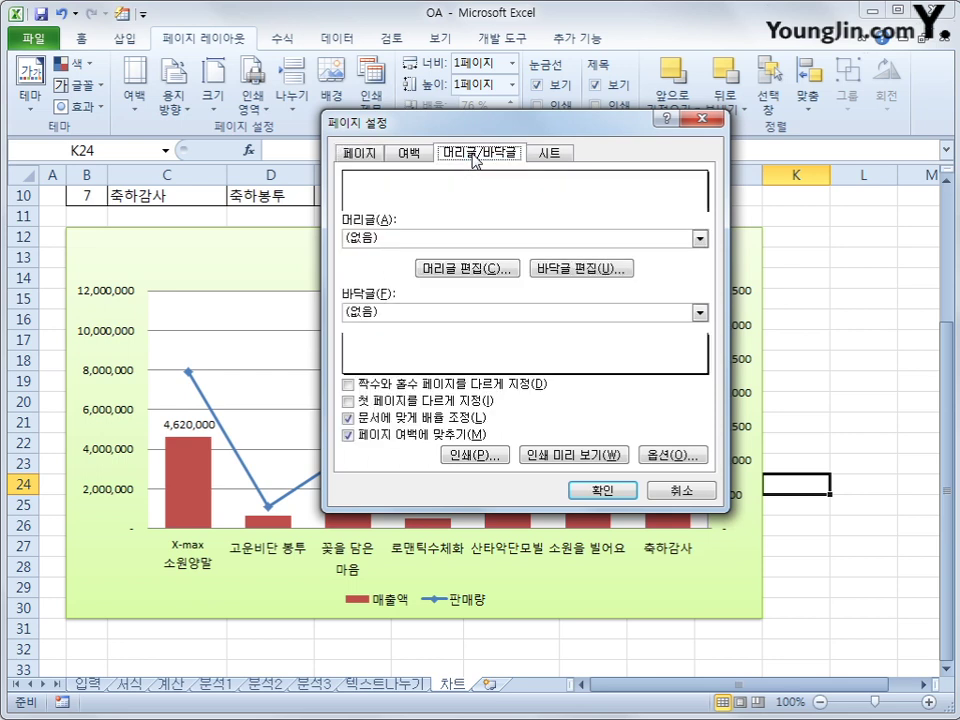
pyautogui.click(570, 268)
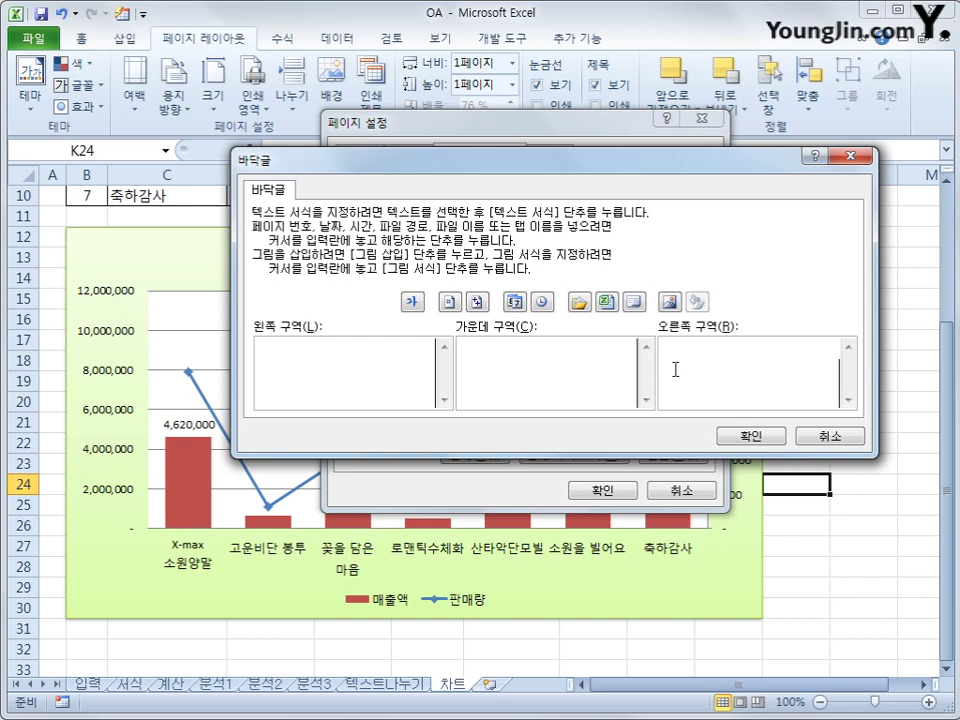
pyautogui.click(606, 307)
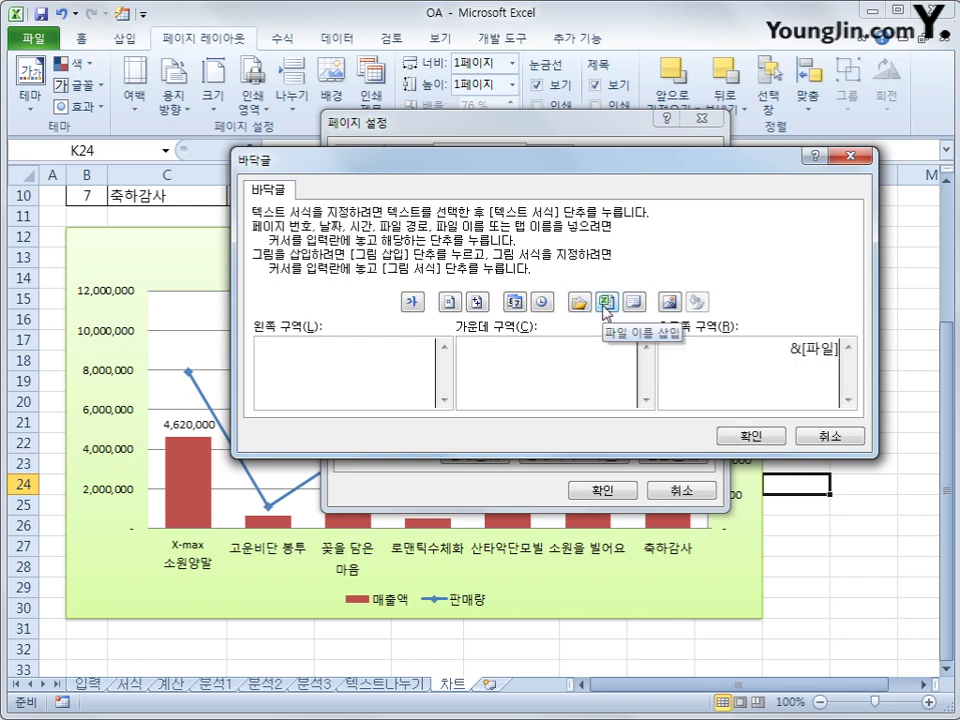
pyautogui.click(745, 437)
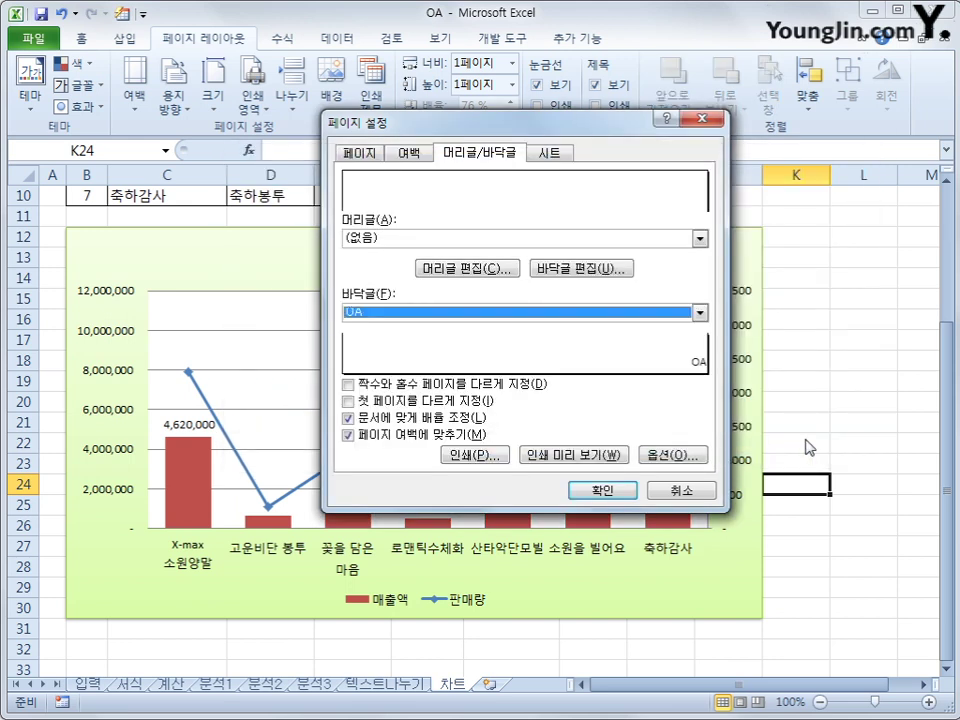
pyautogui.click(562, 460)
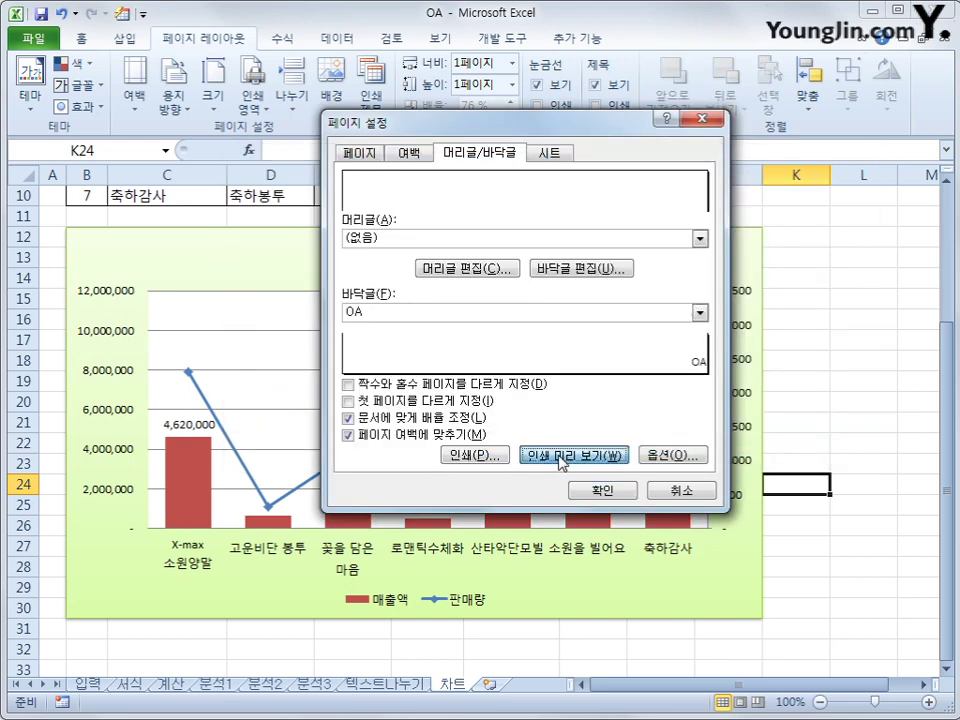